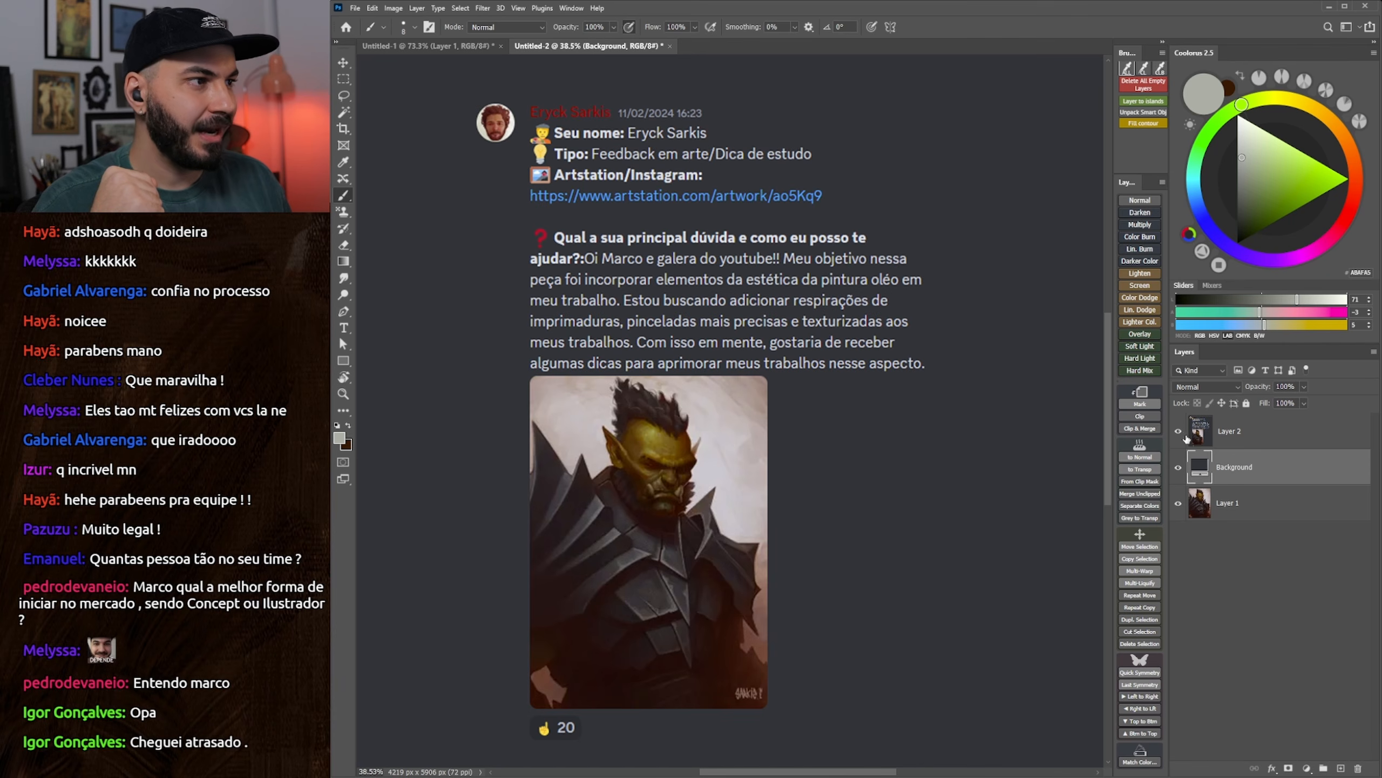
Hide Layer 2 and the Background layer so only the orc portrait shows, and examine the painted face closely
left_click_drag(1179, 432, 1178, 467)
mouse_move(787, 549)
left_mouse_down("ctrl")
mouse_move(758, 525)
mouse_move(777, 566)
mouse_move(764, 512)
left_mouse_up("ctrl")
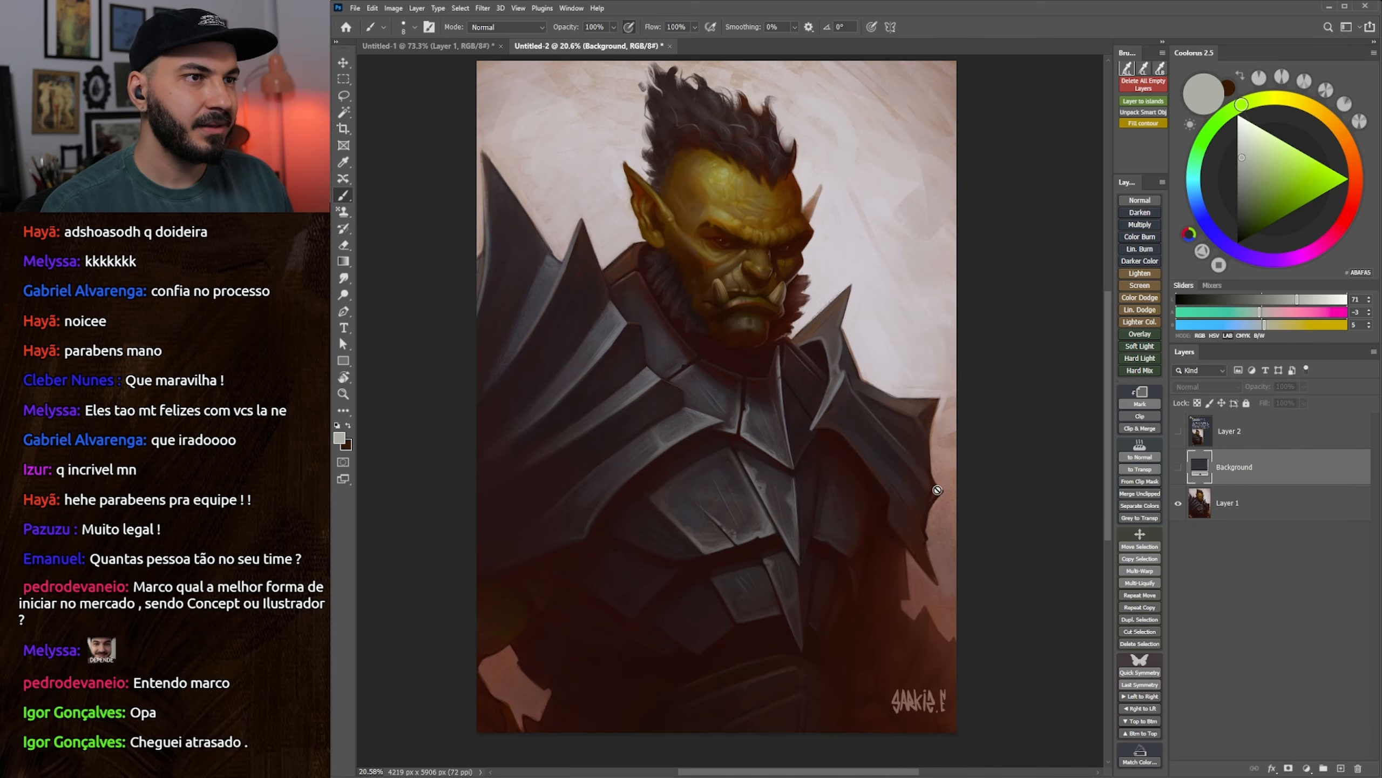
left_click_drag(706, 337, 694, 494, "ctrl")
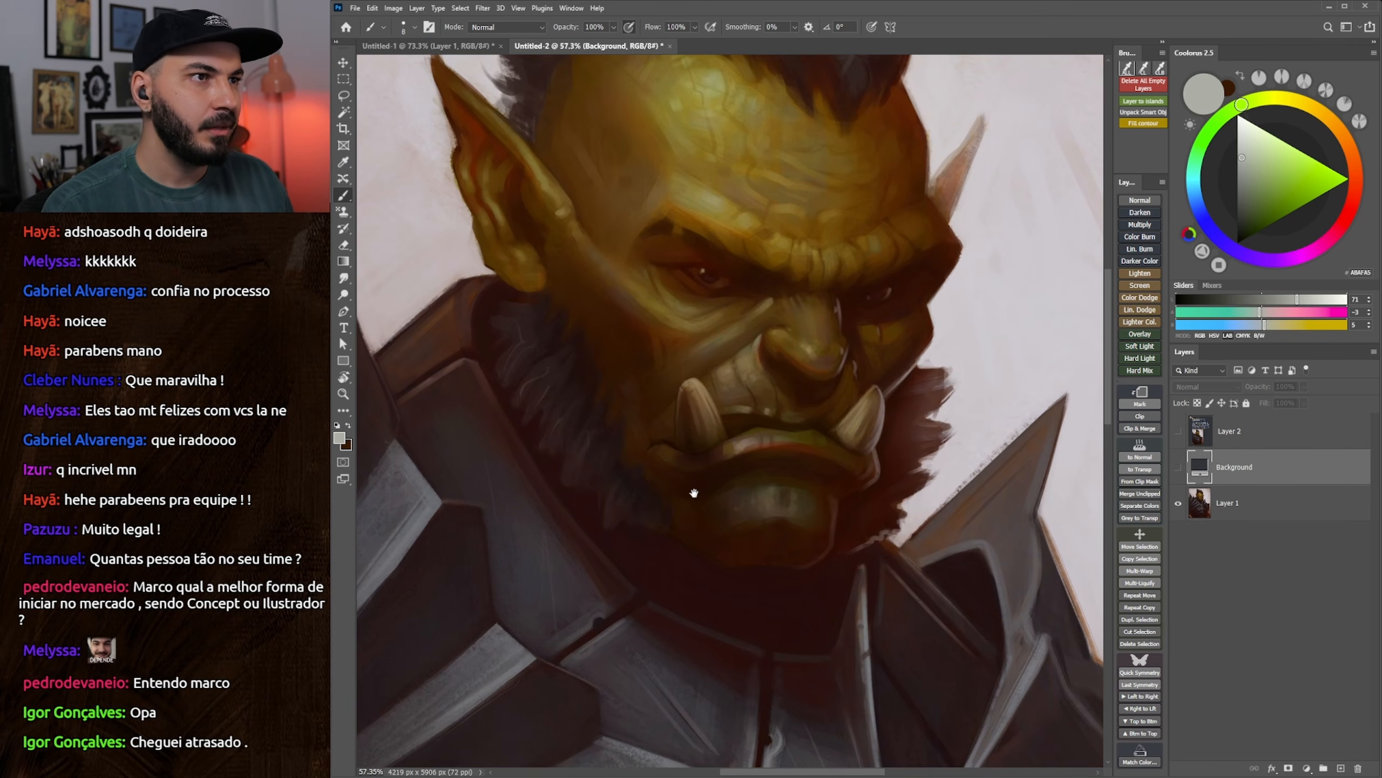
left_click_drag(686, 386, 703, 457)
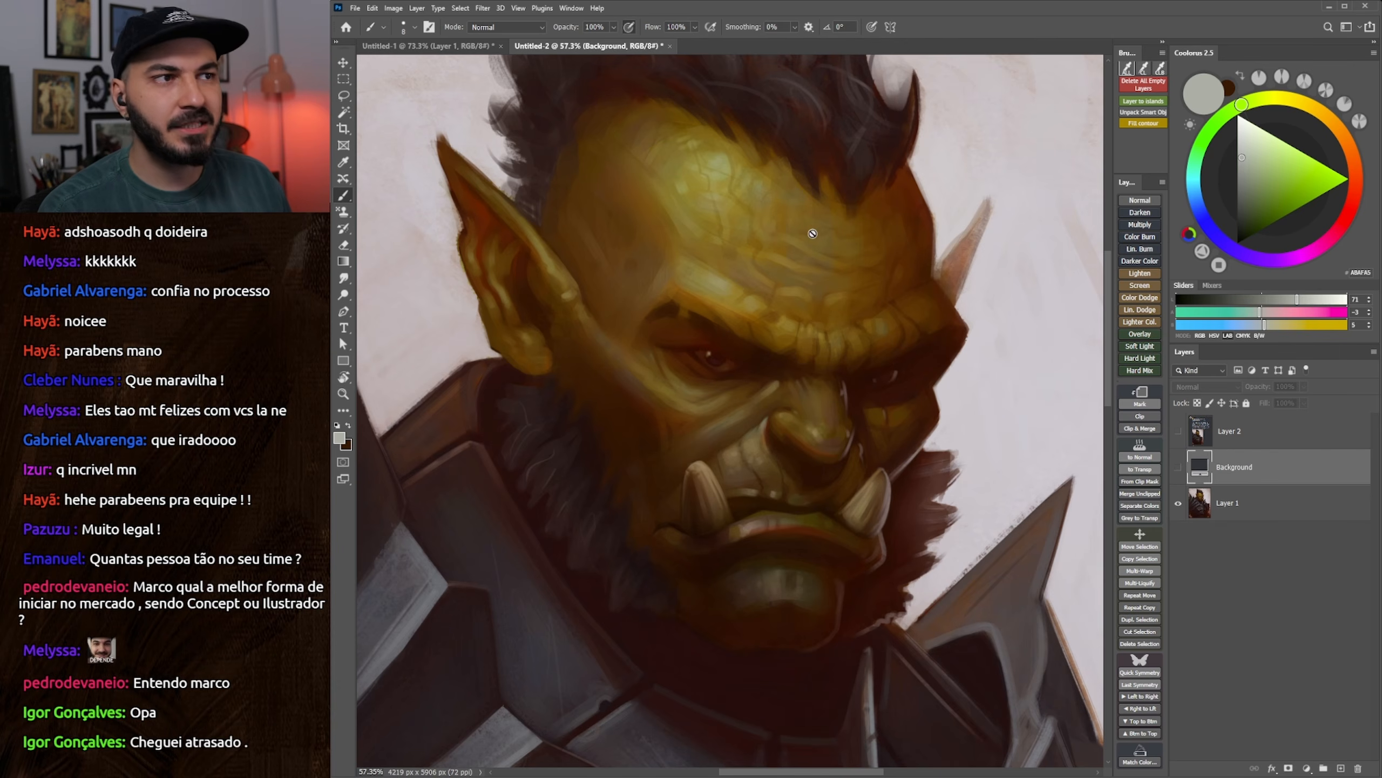
left_click_drag(674, 409, 635, 445)
left_click_drag(726, 401, 744, 353)
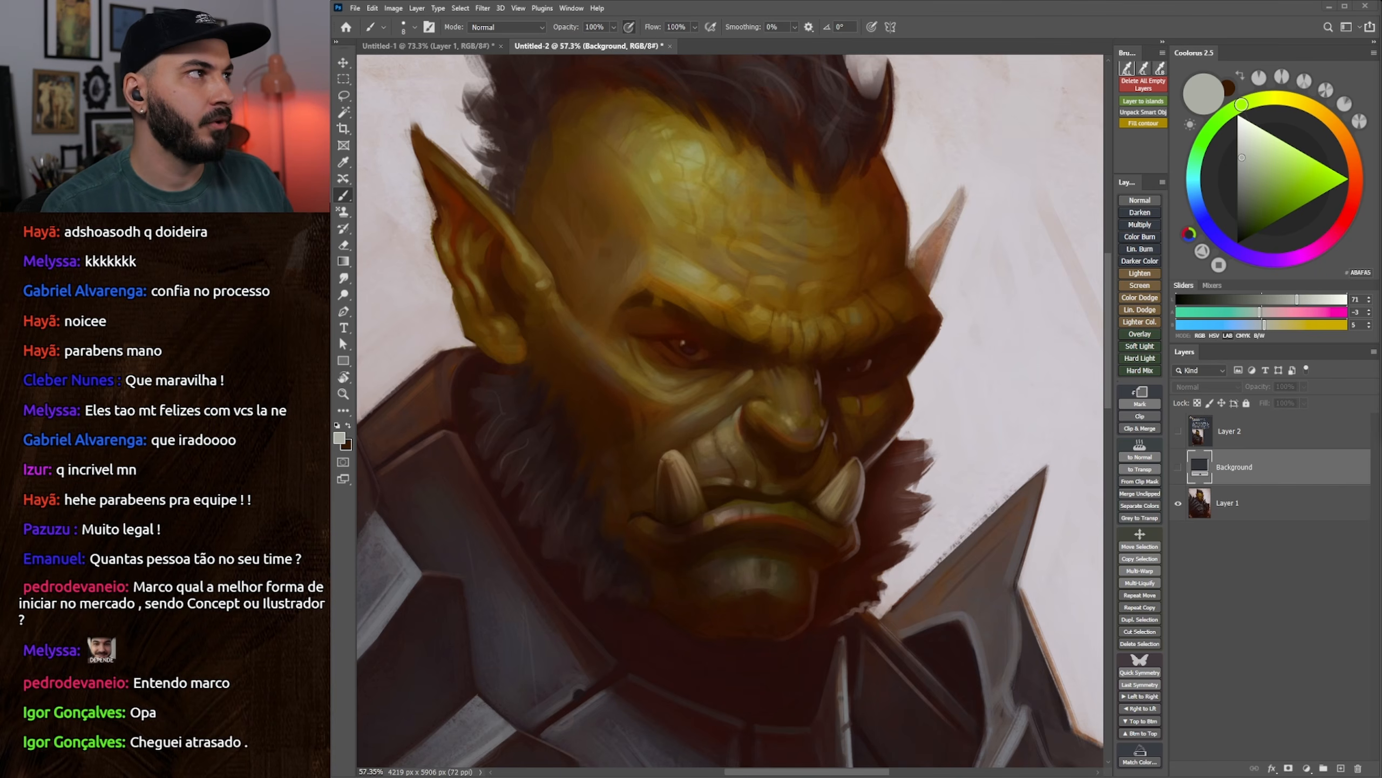
Switch to the browser and read the opening post of the Rotating light brushtips WIP thread, including its brush bundles
key("alt+Tab")
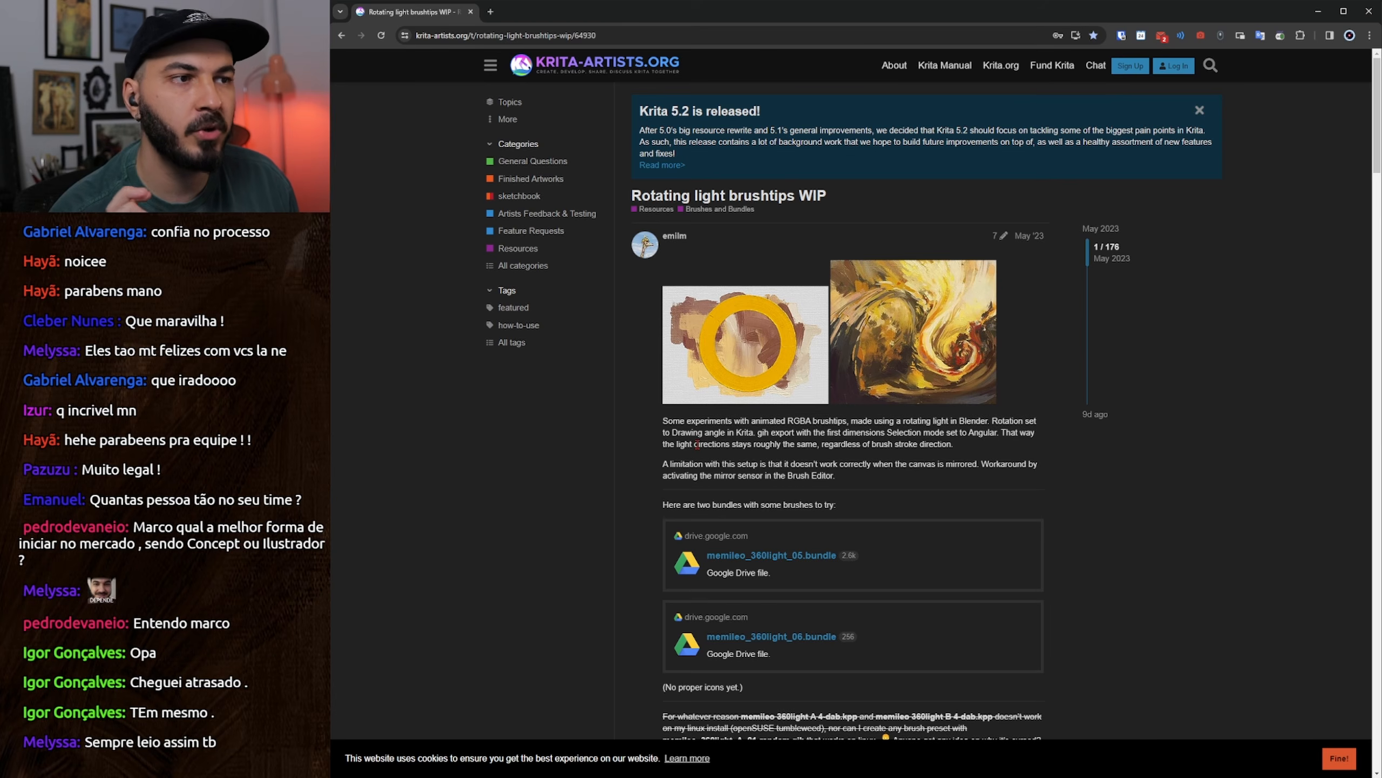
scroll(697, 444, "down", 5)
scroll(777, 466, "up", 3)
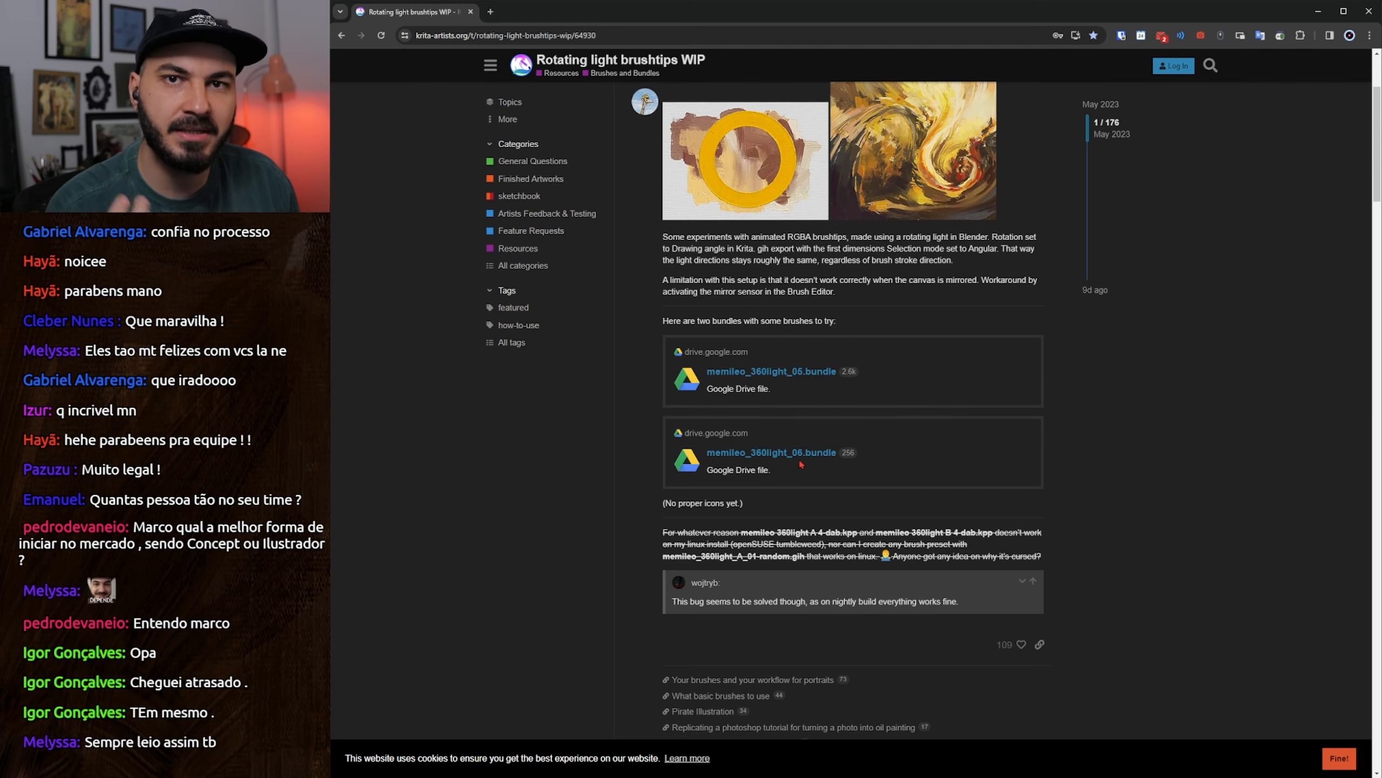
scroll(780, 316, "up", 1)
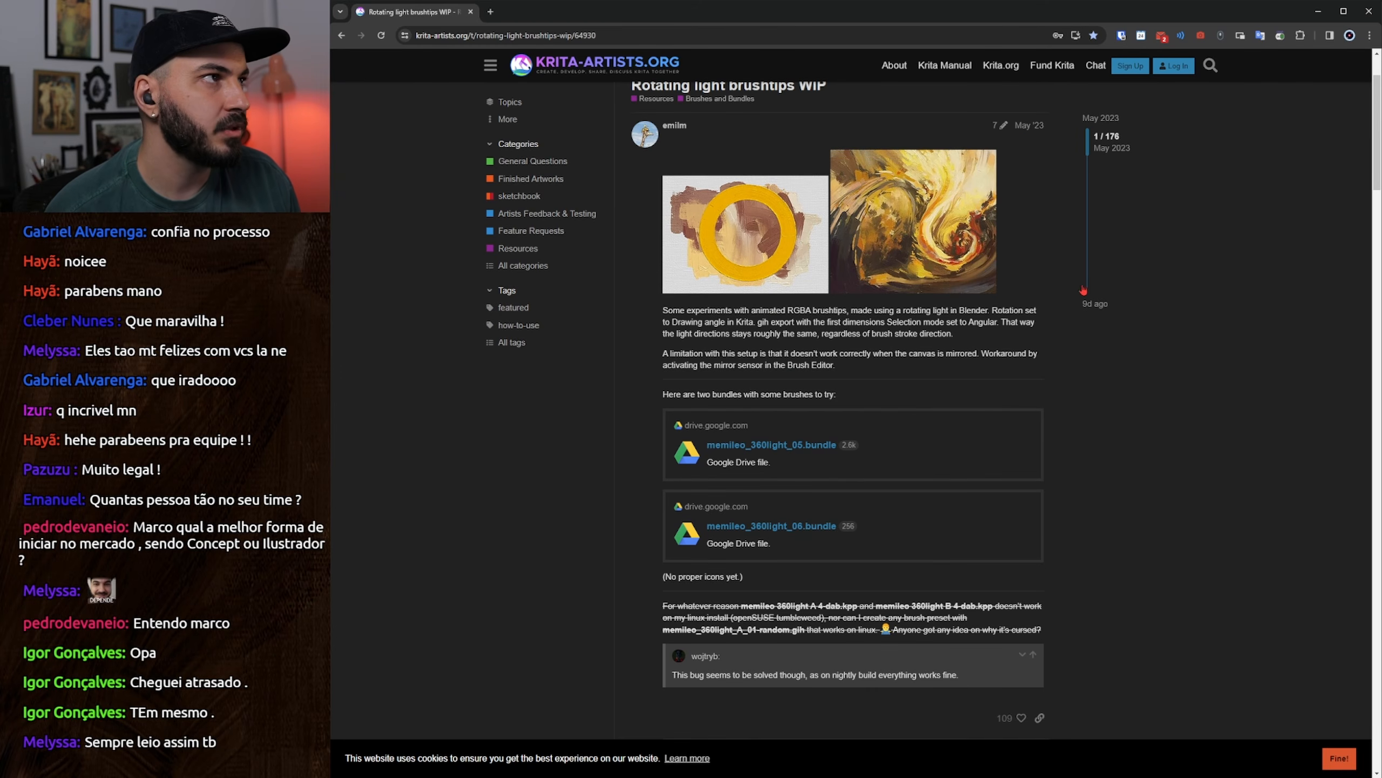
Jump to the newest replies of the brushtips thread and browse the artworks posted there
left_click(1094, 306)
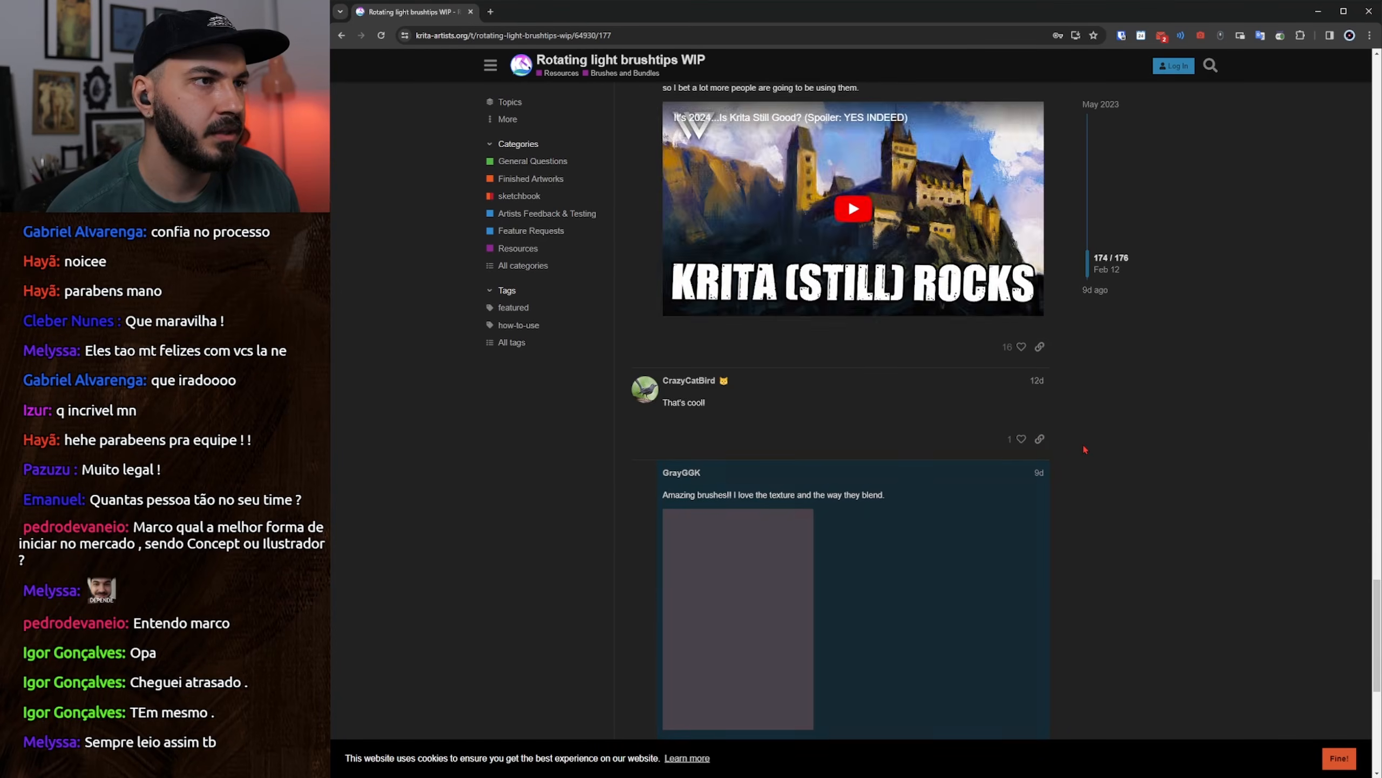
scroll(1085, 448, "up", 10)
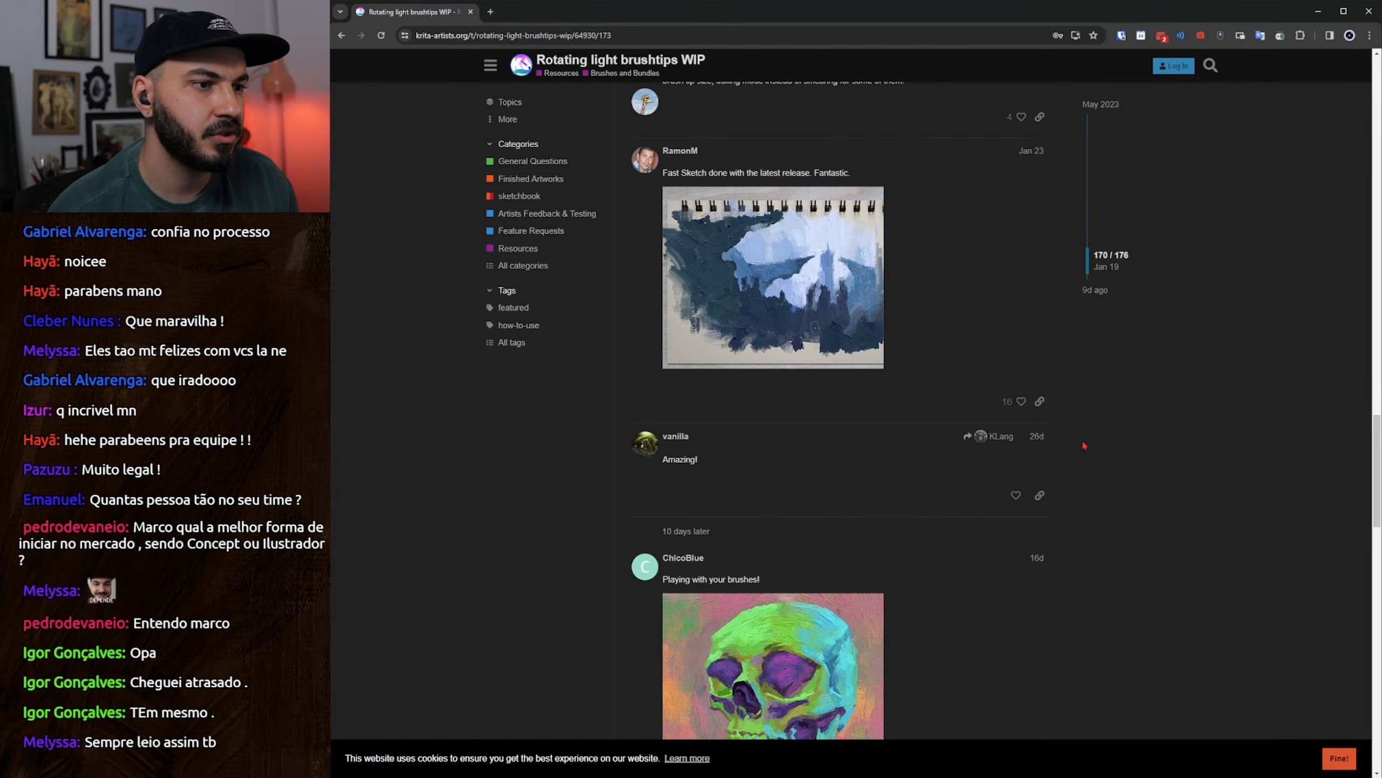
scroll(1085, 445, "down", 9)
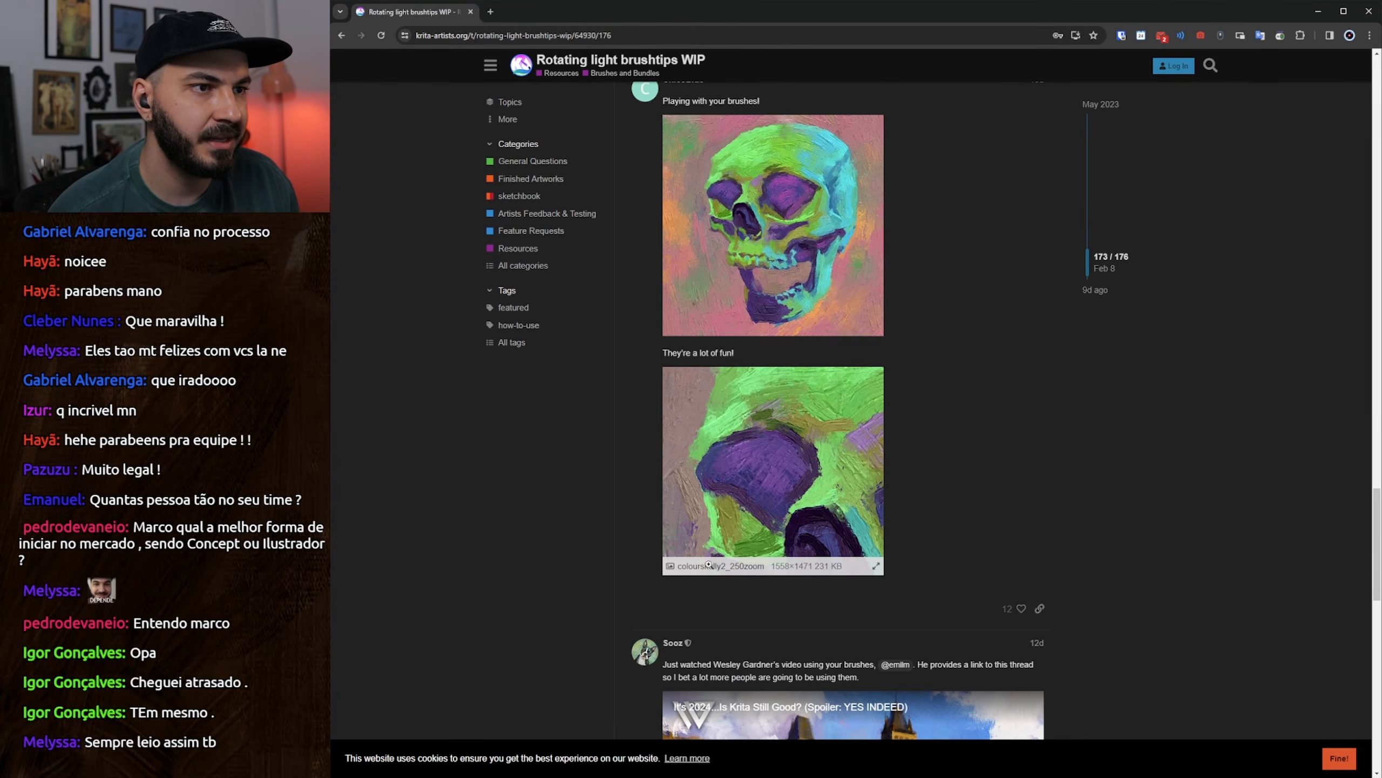
scroll(891, 388, "up", 15)
scroll(890, 388, "up", 20)
scroll(890, 388, "up", 20)
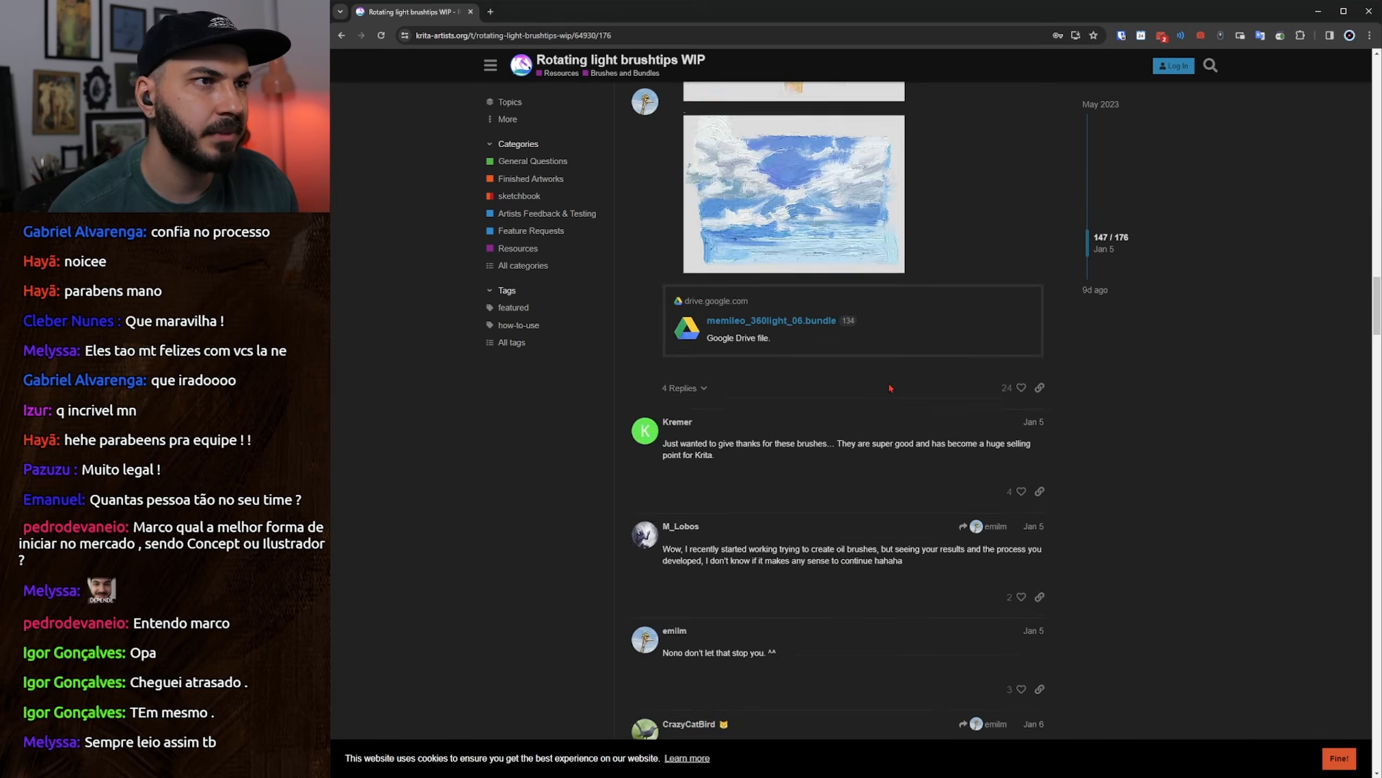
View the photographed paint brush-tip demo image enlarged in the thread
scroll(891, 388, "up", 5)
left_click(772, 556)
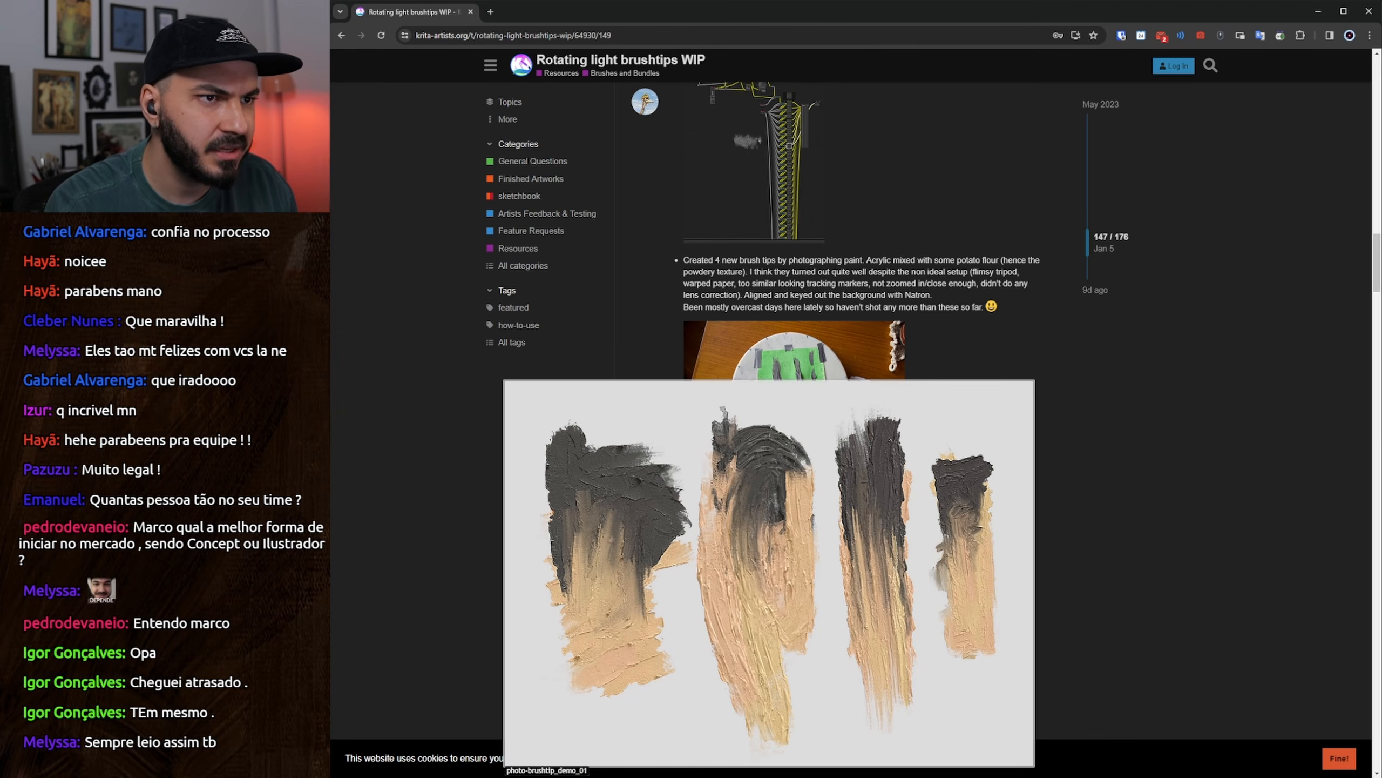
key("Escape")
Look through the earlier replies, examining the enlarged train painting and the oil portrait with red roses
scroll(944, 476, "up", 20)
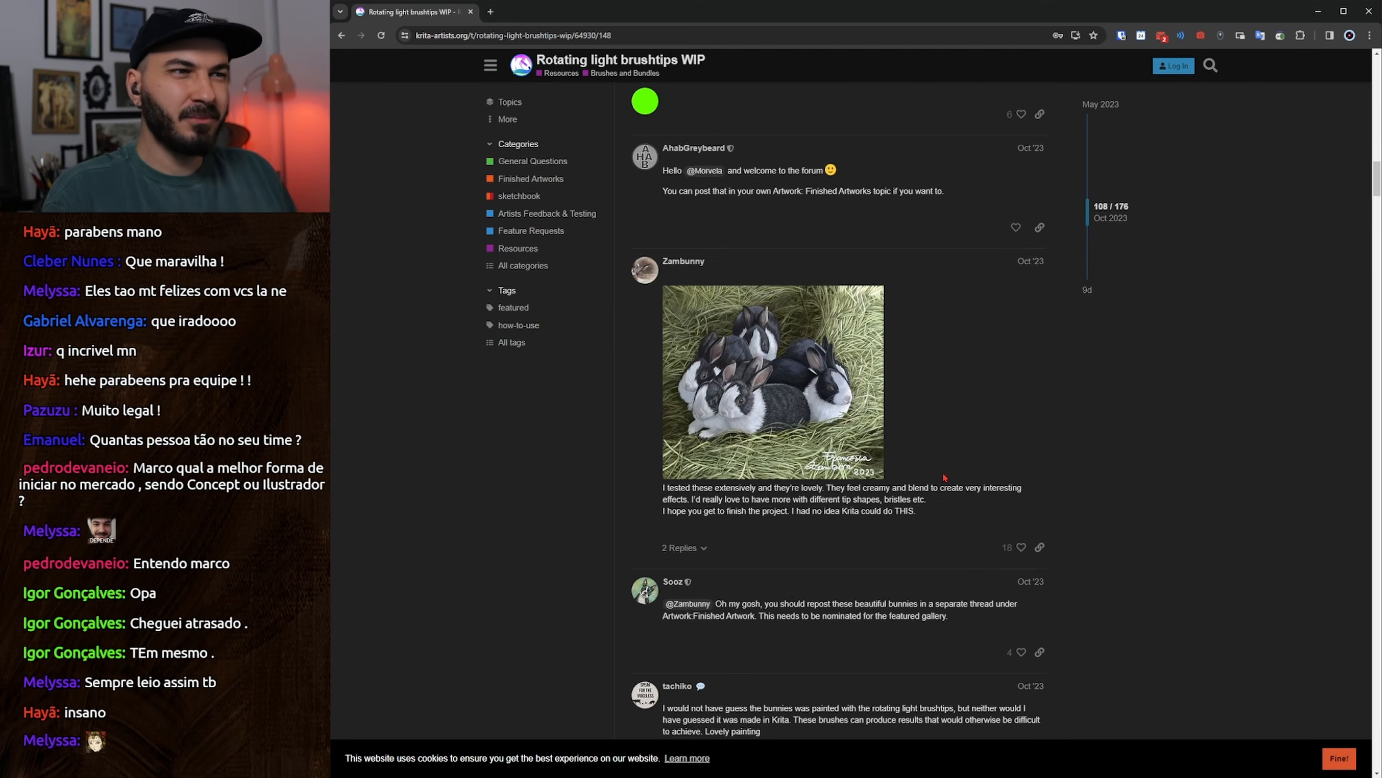
scroll(945, 477, "up", 5)
scroll(937, 482, "up", 8)
scroll(928, 486, "up", 10)
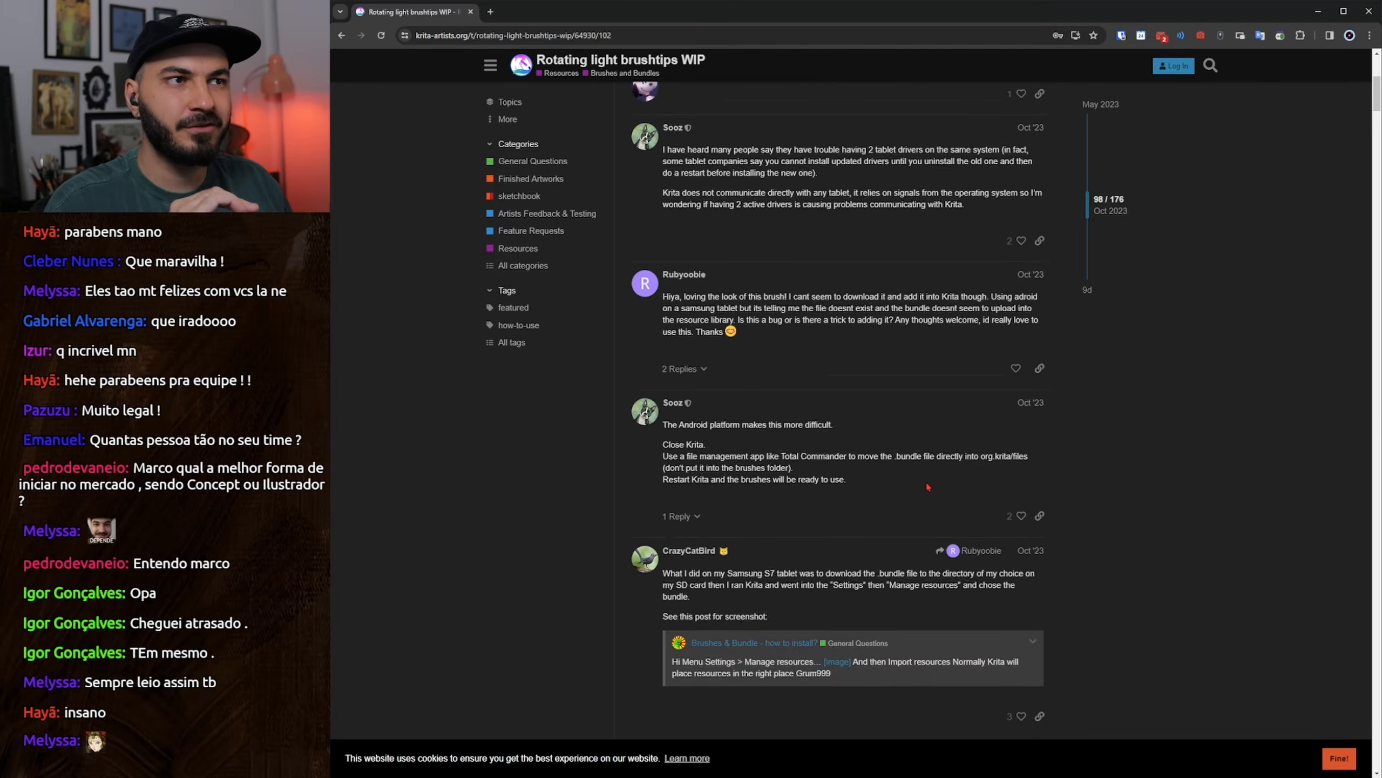
scroll(927, 486, "up", 8)
mouse_move(720, 572)
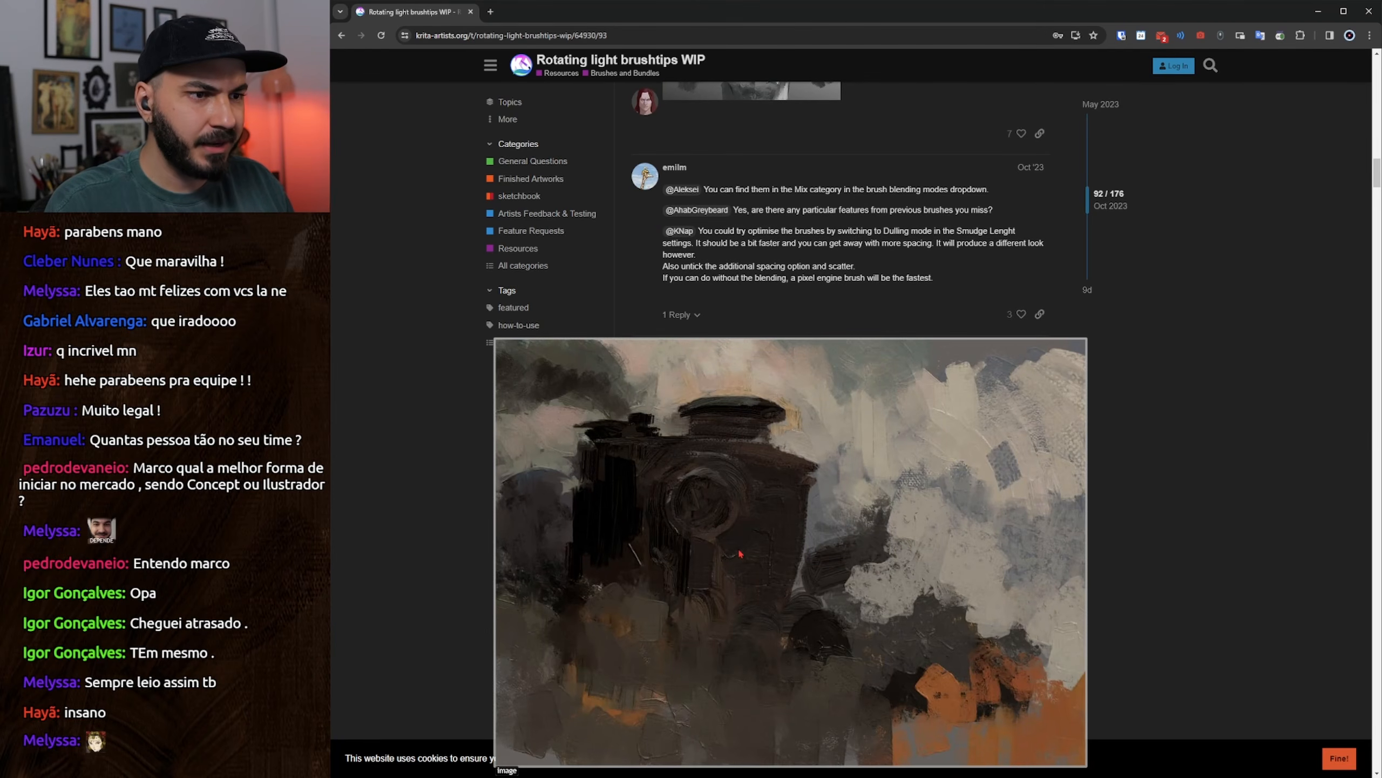
scroll(740, 554, "up", 20)
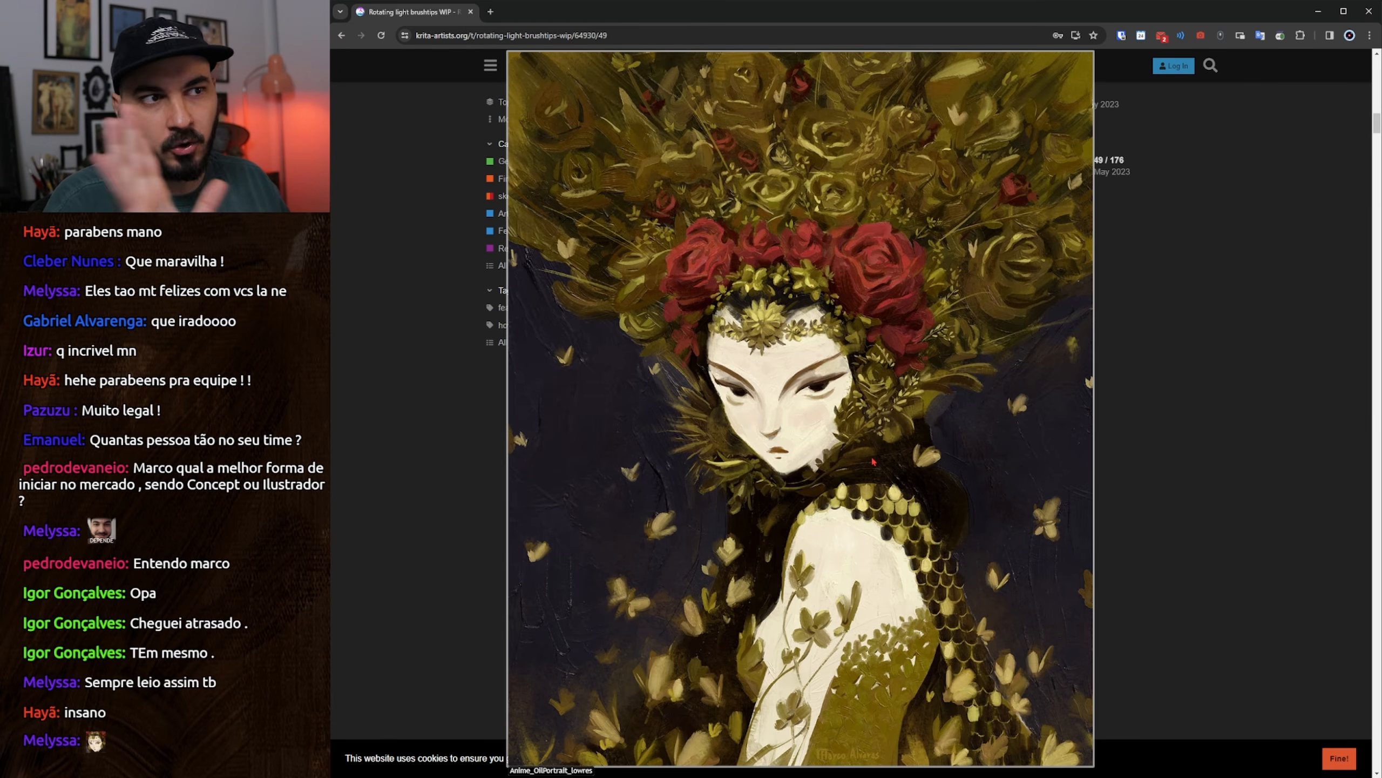
left_click(1013, 153)
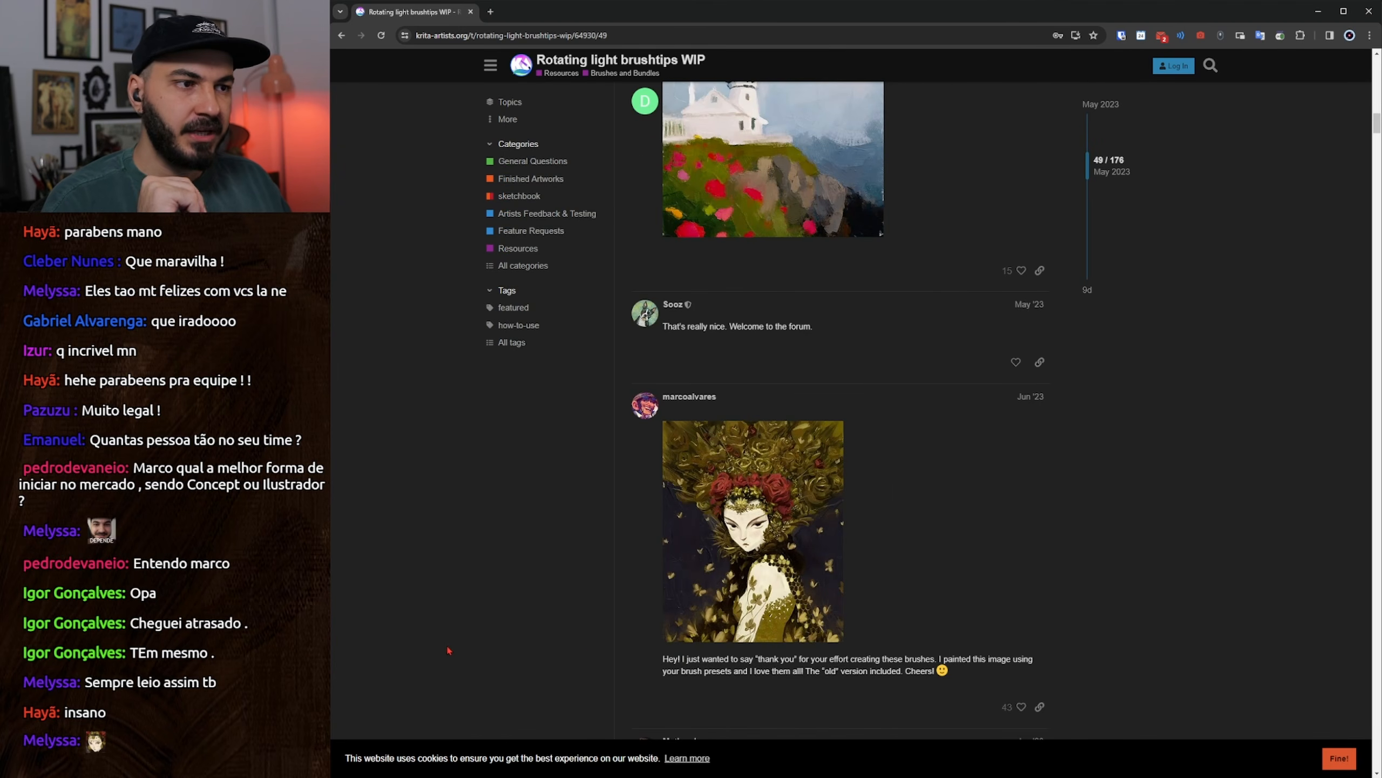
Switch back to Photoshop, add a new layer above Background, and choose the 123 bristle brush at 300 px with dark brown paint
key("alt+Tab")
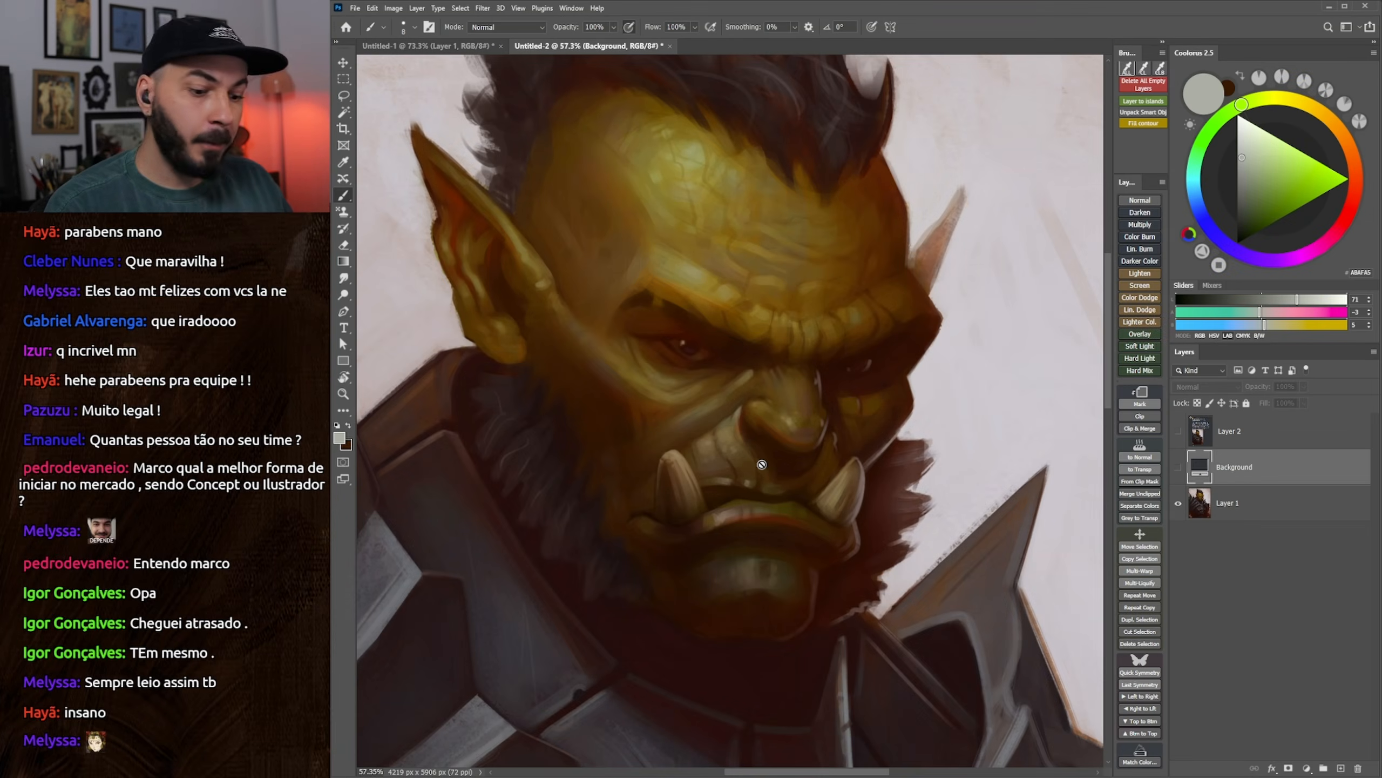
key("ctrl+shift+alt+n")
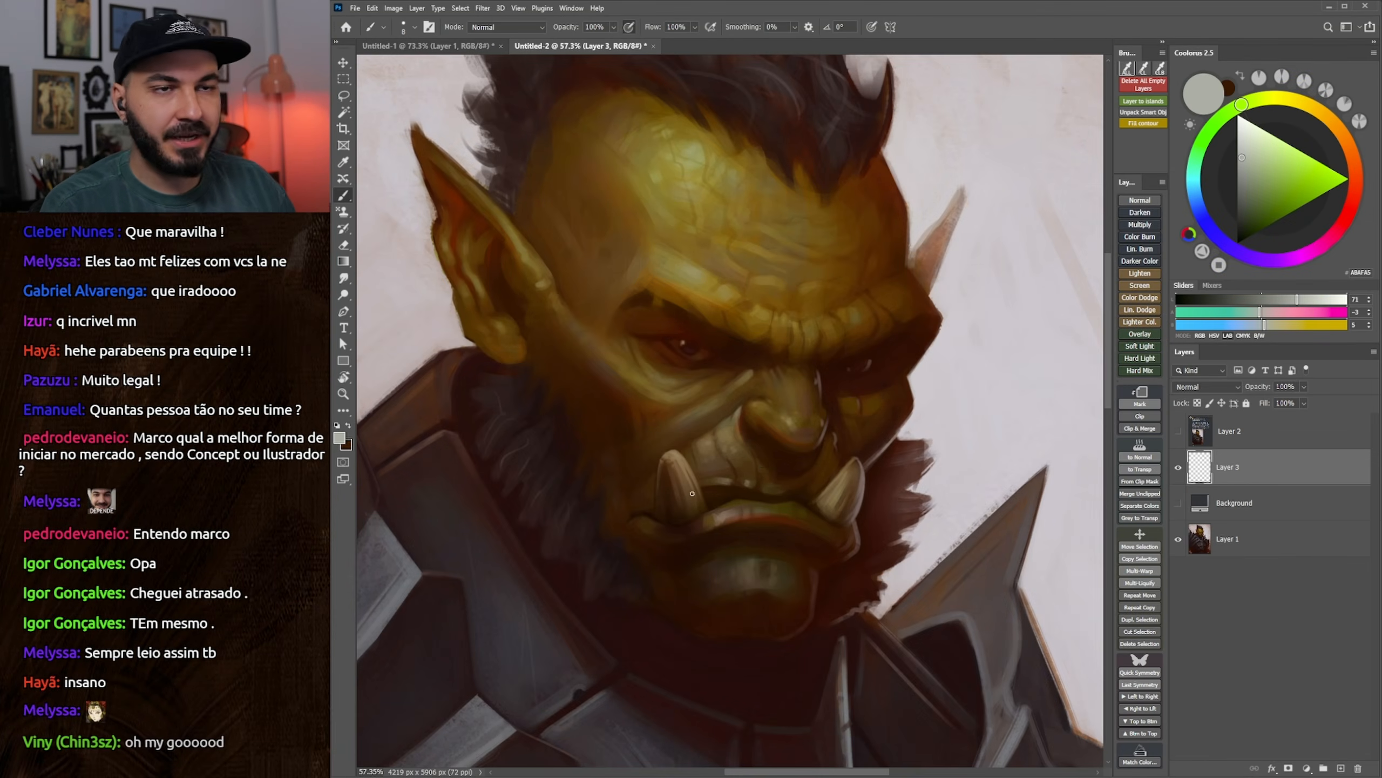
right_click(762, 463)
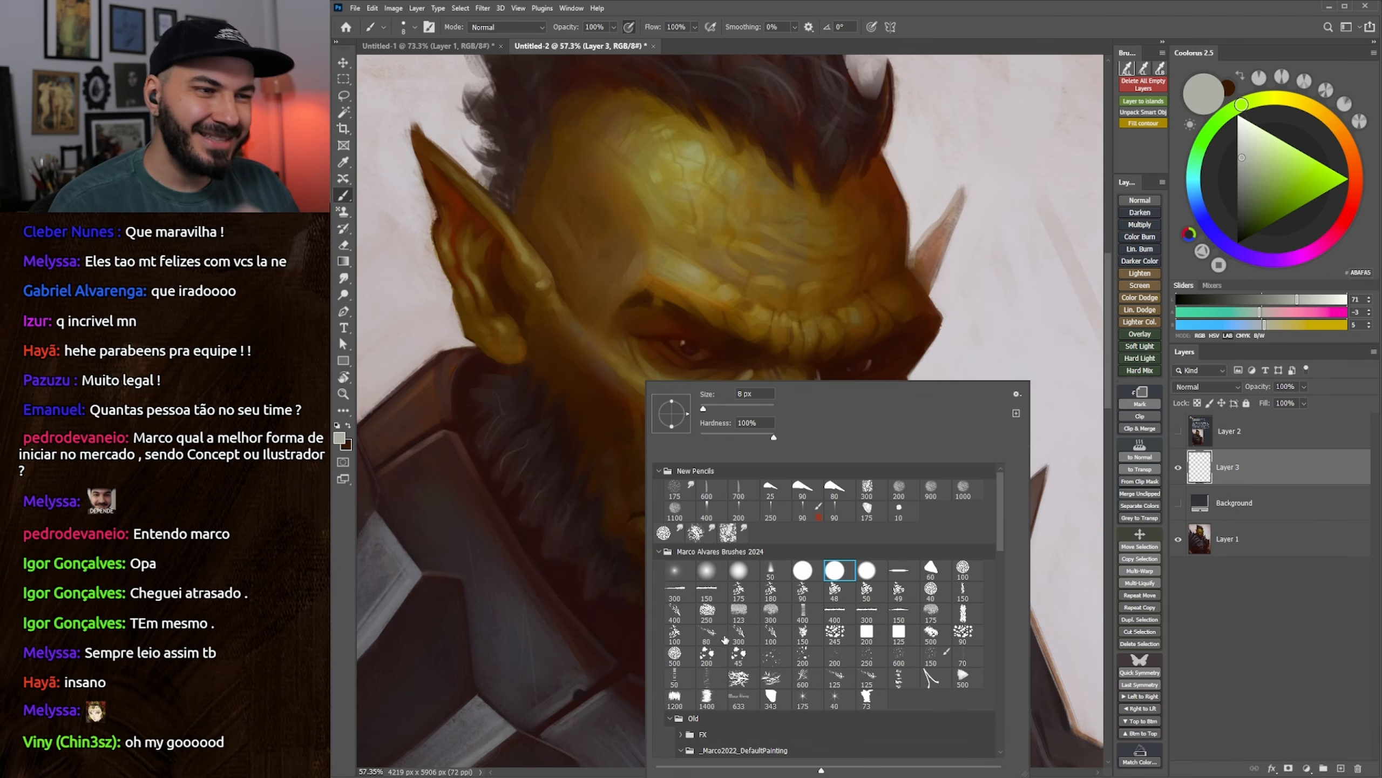
left_click(731, 613)
left_click_drag(546, 623, 448, 624)
key("bracketright")
key("bracketright")
key("bracketright")
key("bracketright")
key("bracketright")
left_click_drag(999, 379, 855, 419)
key("x")
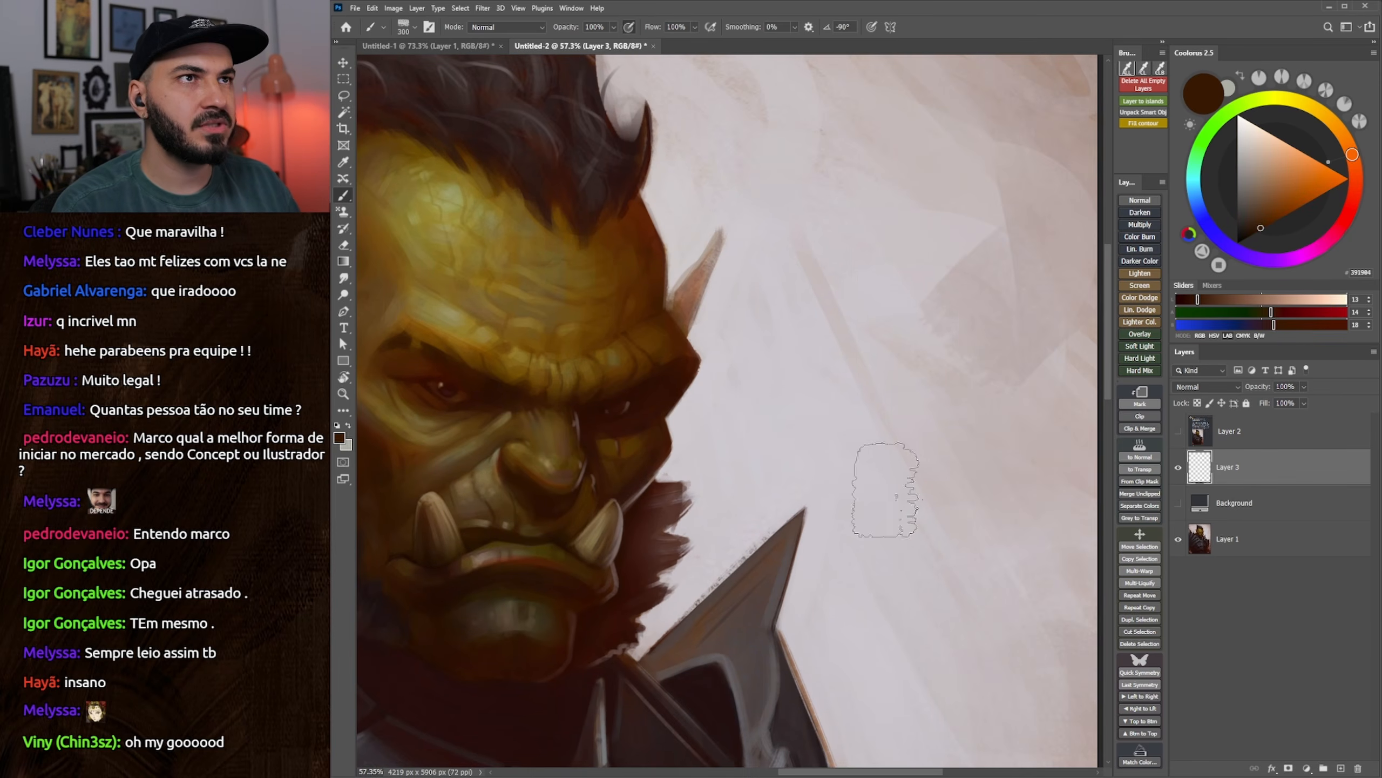
Toggle pressure-controlled opacity and paint broad near-black test strokes on the pale background beside the orc's head
mouse_move(842, 294)
left_mouse_down()
mouse_move(816, 426)
mouse_move(878, 420)
left_mouse_up()
key("ctrl+z")
mouse_move(874, 353)
left_mouse_down()
mouse_move(854, 377)
mouse_move(861, 327)
mouse_move(789, 392)
mouse_move(849, 414)
mouse_move(893, 229)
mouse_move(817, 269)
mouse_move(768, 344)
left_mouse_up()
key("ctrl+z")
left_click(1245, 239)
left_click(629, 26)
mouse_move(792, 285)
left_mouse_down()
mouse_move(845, 283)
mouse_move(796, 190)
mouse_move(799, 255)
left_mouse_up()
left_click_drag(721, 218, 700, 304)
Switch to the 150 speckled brush, enlarge it to 250 px, and paint textured dark strokes beside the black ones
right_click(740, 303)
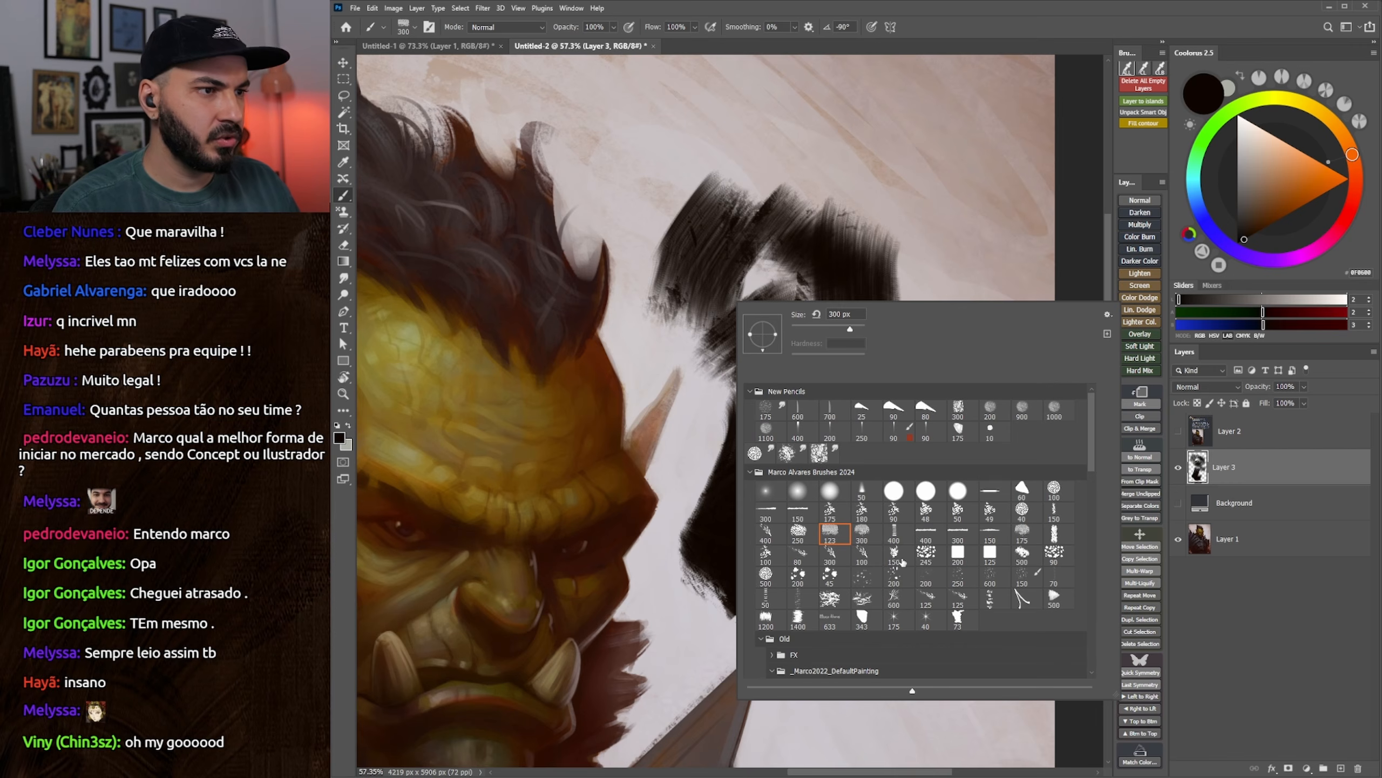
left_click(946, 244)
key("bracketright")
key("bracketright")
mouse_move(953, 220)
left_mouse_down()
mouse_move(943, 537)
mouse_move(925, 348)
mouse_move(886, 188)
left_mouse_up()
key("bracketright")
Choose the 245 dry brush and paint streaky vertical strokes above the armour spike in near-black and in brown
right_click(870, 235)
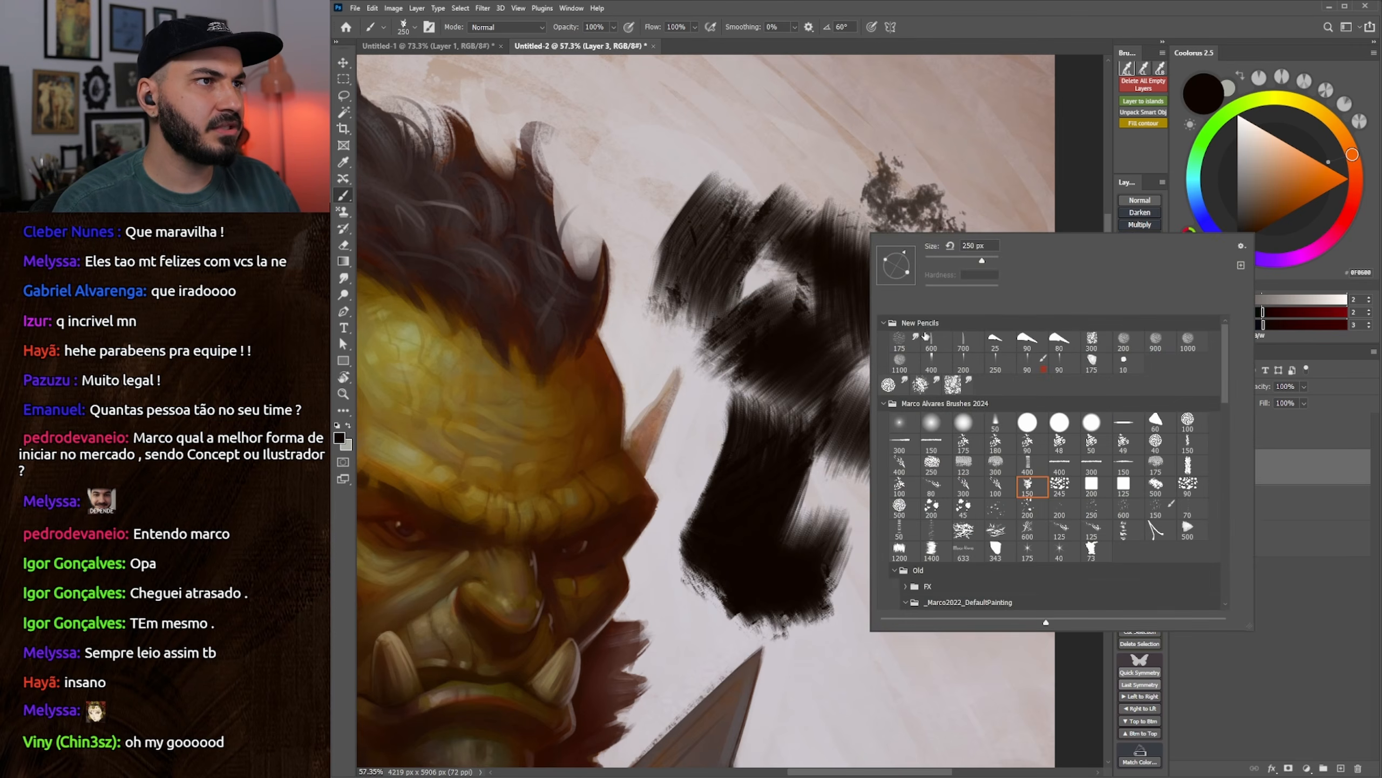
left_click(805, 592)
left_click_drag(811, 612, 841, 719)
left_click_drag(841, 719, 818, 556)
mouse_move(862, 473)
left_mouse_down()
mouse_move(866, 577)
mouse_move(892, 381)
left_mouse_up()
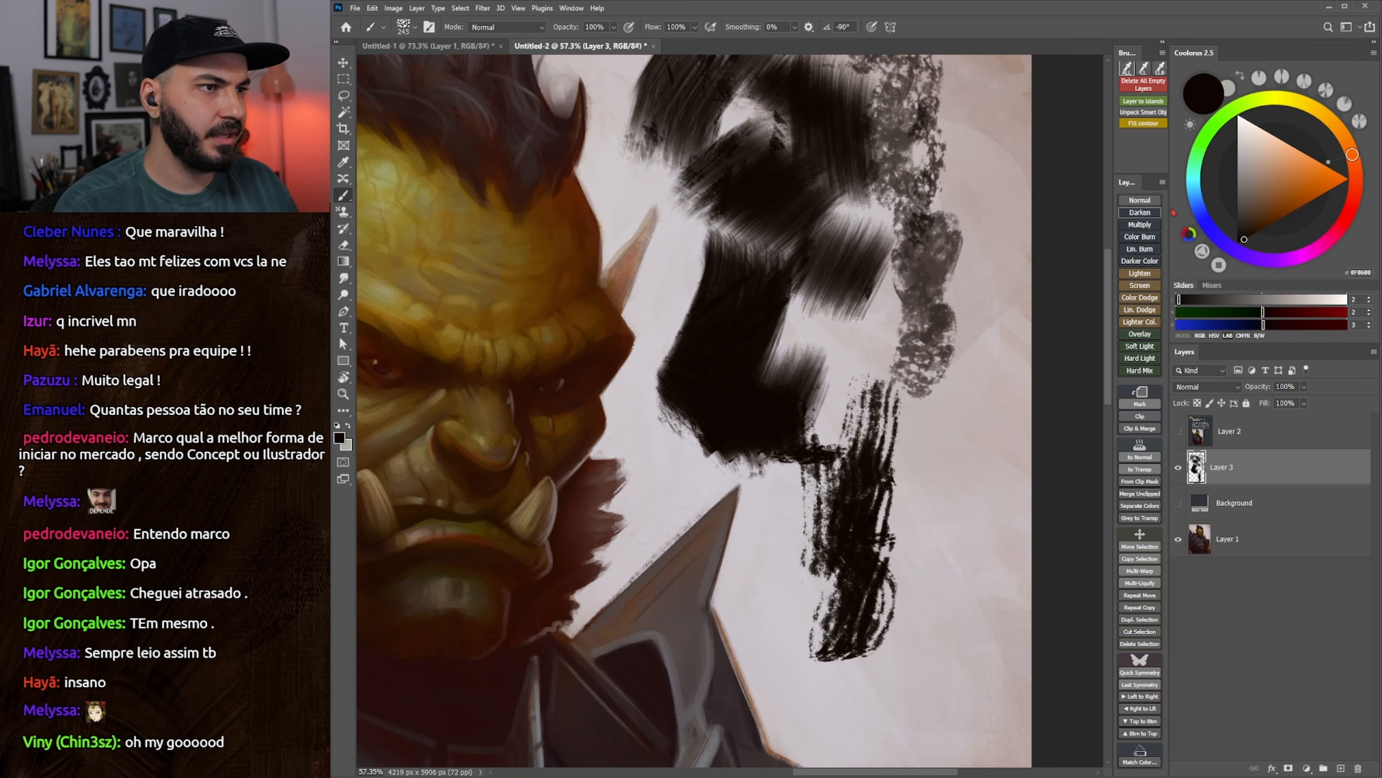
left_click(1269, 210)
mouse_move(878, 474)
left_mouse_down()
mouse_move(850, 620)
mouse_move(888, 422)
left_mouse_up()
mouse_move(877, 576)
left_mouse_down()
mouse_move(886, 487)
mouse_move(867, 440)
mouse_move(826, 658)
left_mouse_up()
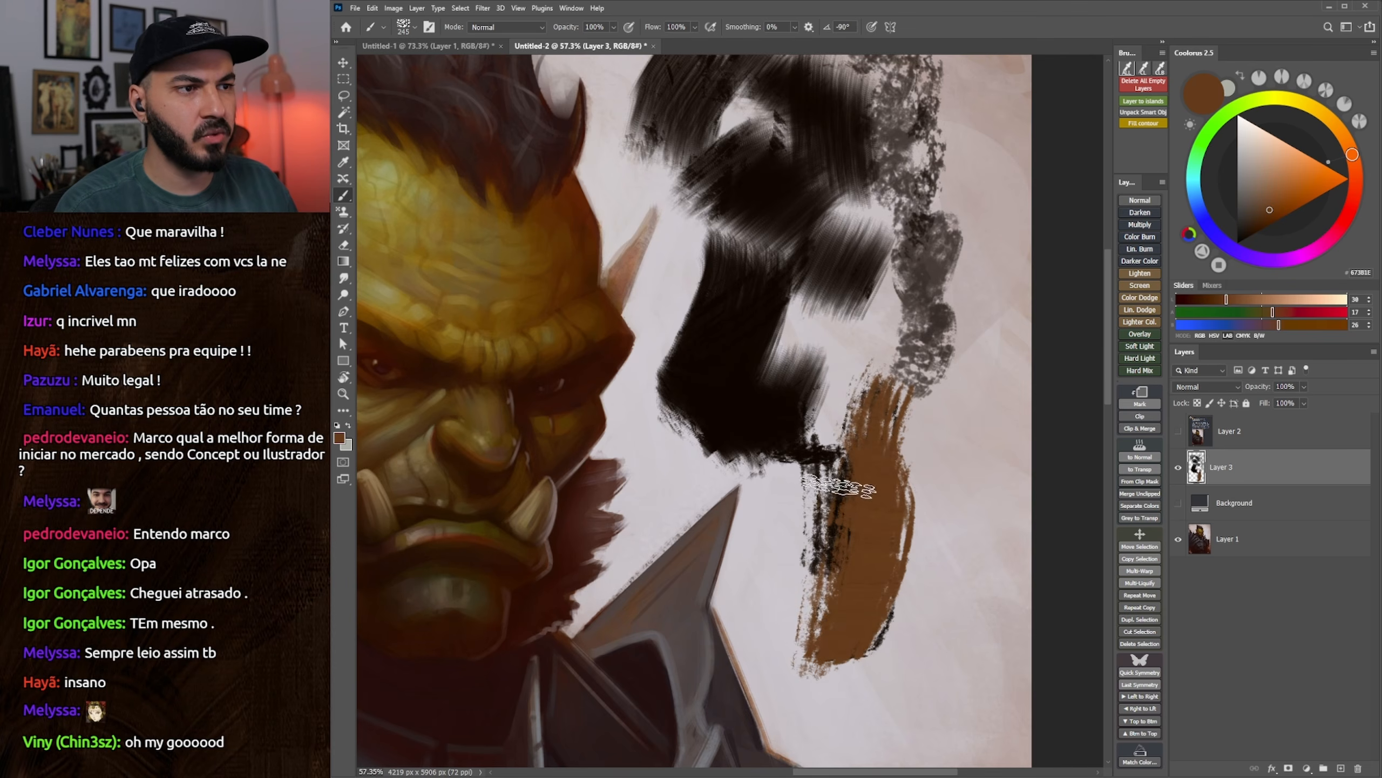
Test the 300 px and 400 px flat textured brushes with broad brown strokes beside the orc's face
right_click(799, 372)
left_click(1061, 613)
mouse_move(794, 579)
left_mouse_down()
mouse_move(778, 527)
mouse_move(770, 576)
mouse_move(769, 501)
mouse_move(806, 417)
left_mouse_up()
mouse_move(919, 366)
left_mouse_down()
mouse_move(903, 583)
mouse_move(882, 632)
left_mouse_up()
right_click(895, 376)
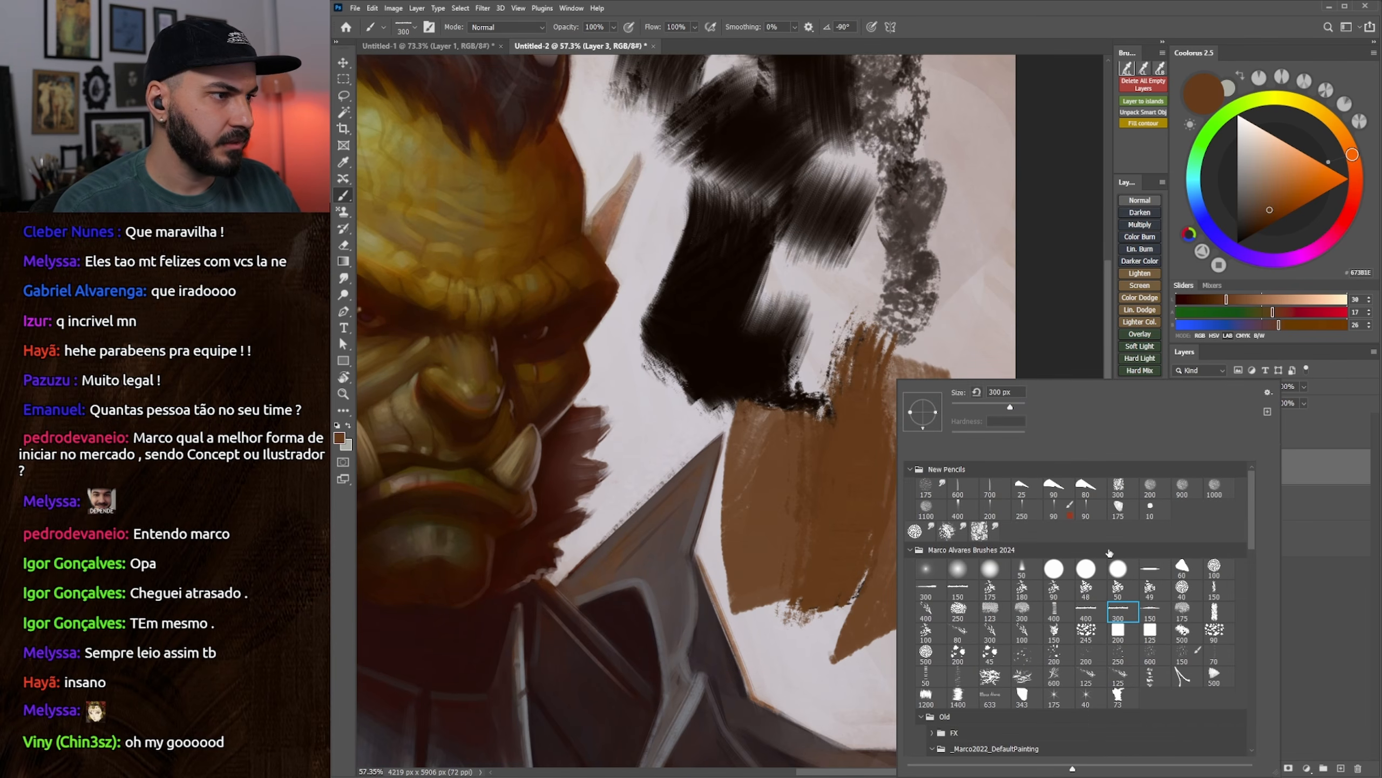
mouse_move(804, 468)
left_mouse_down()
mouse_move(789, 351)
mouse_move(840, 171)
left_mouse_up()
left_click_drag(795, 219, 785, 331)
Choose another textured brush, enlarge it, and paint wide brown strokes across the background beside the earlier tests
right_click(786, 331)
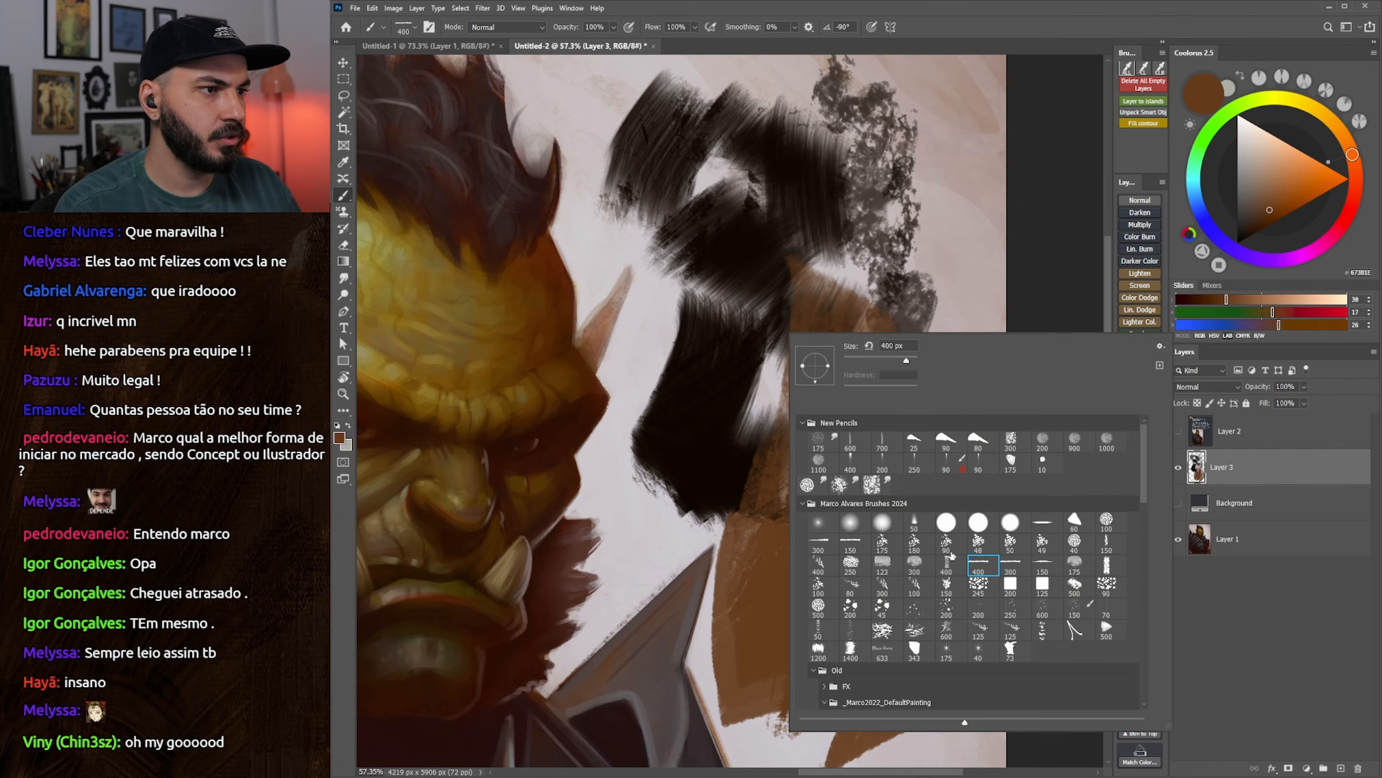
left_click_drag(950, 241, 790, 586)
key("bracketright")
key("bracketright")
key("bracketright")
key("bracketright")
key("bracketright")
mouse_move(898, 436)
left_mouse_down()
mouse_move(966, 298)
mouse_move(946, 215)
left_mouse_up()
Reduce the brush size and add narrower brown textured strokes along the background's edge and over the black paint
key("bracketleft")
key("bracketleft")
key("bracketleft")
key("bracketleft")
mouse_move(961, 152)
left_mouse_down()
mouse_move(942, 280)
mouse_move(911, 234)
left_mouse_up()
left_click_drag(944, 106, 901, 163)
left_click_drag(868, 337, 934, 505)
left_click_drag(727, 418, 750, 553)
mouse_move(796, 433)
left_mouse_down()
mouse_move(770, 556)
mouse_move(817, 484)
mouse_move(768, 595)
left_mouse_up()
Sample dark and brown tones from the test strokes and blend them together with short overlapping 200 px strokes
key("bracketright")
left_click(768, 575, "alt")
left_click(802, 528, "alt")
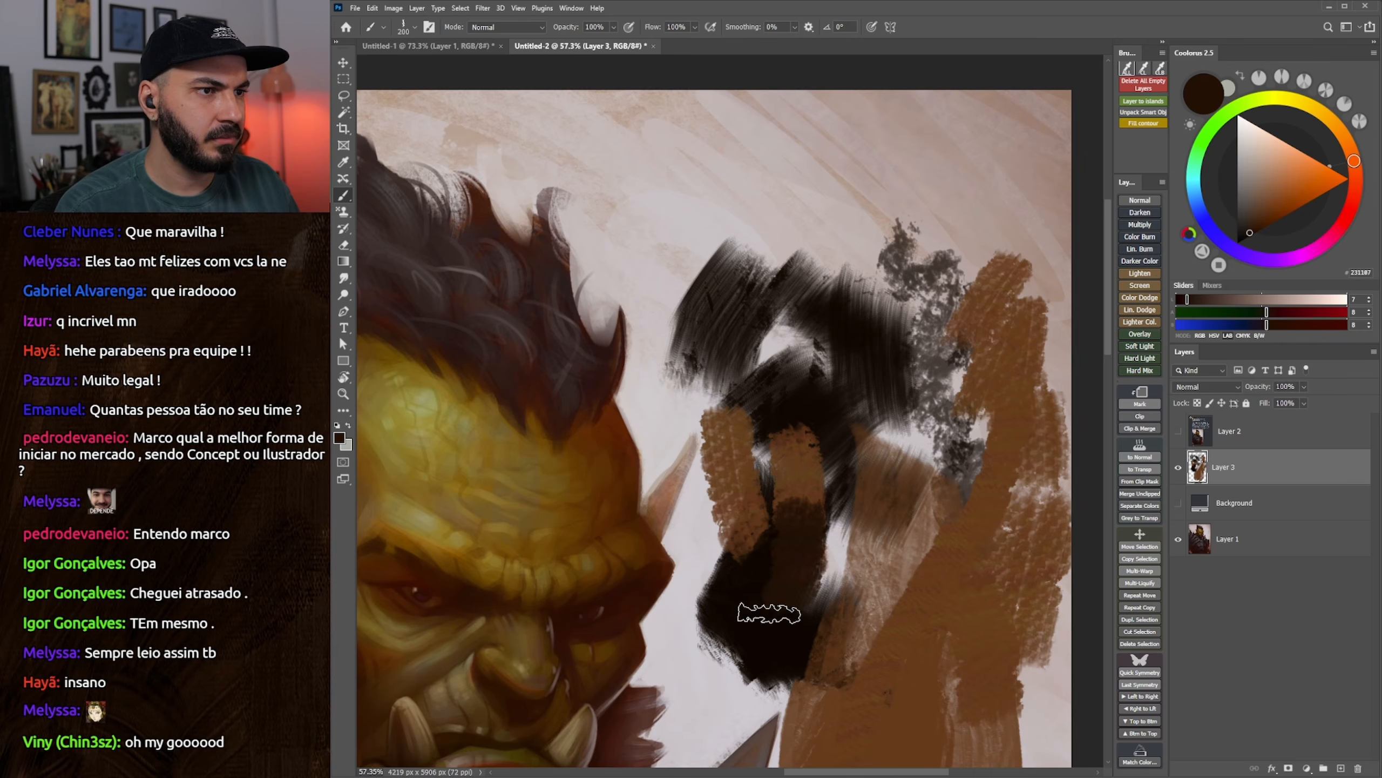
mouse_move(830, 463)
left_mouse_down()
mouse_move(794, 481)
mouse_move(777, 515)
left_mouse_up()
left_click(790, 463, "alt")
left_click_drag(825, 409, 808, 455)
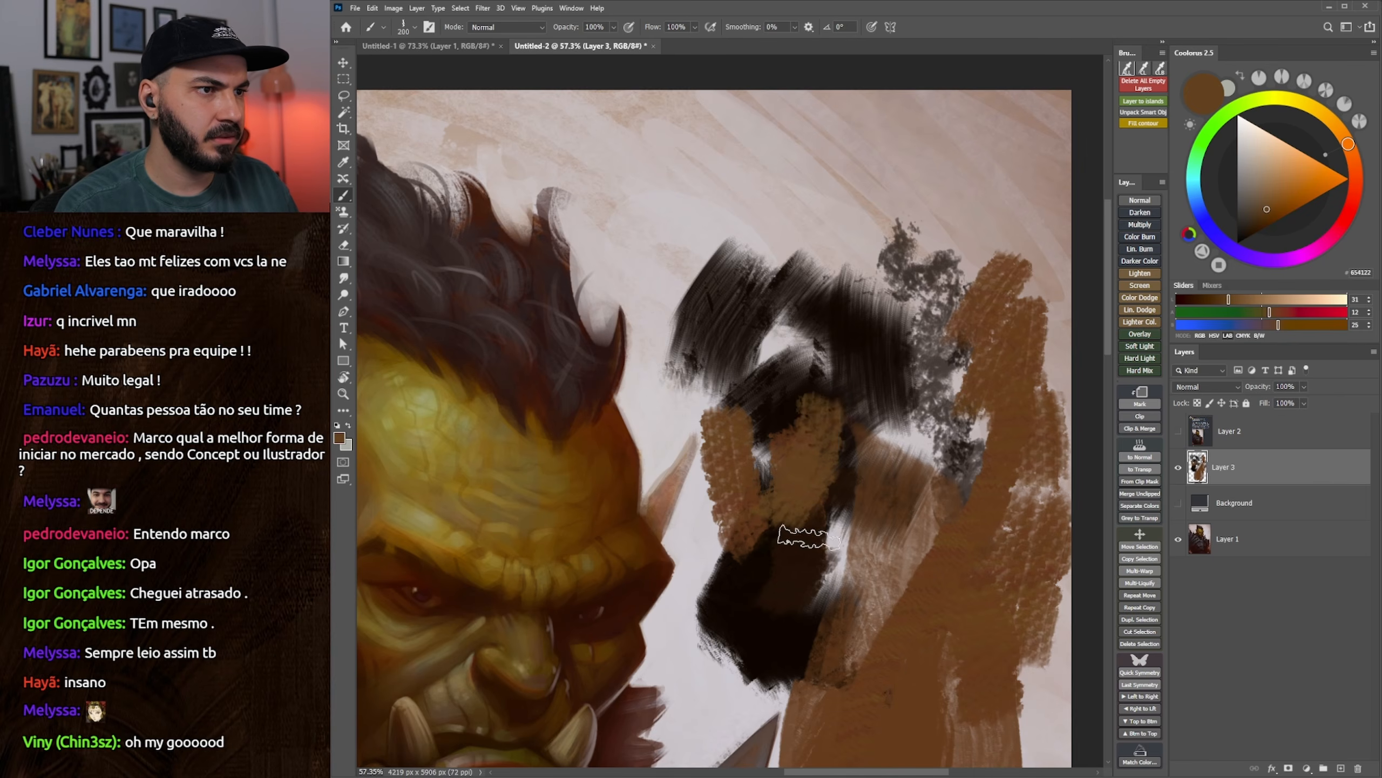
left_click(805, 528, "alt")
left_click_drag(791, 525, 840, 455)
mouse_move(816, 569)
left_mouse_down()
mouse_move(770, 566)
mouse_move(792, 485)
left_mouse_up()
Delete the test-stroke layer and bring the whole orc portrait back into view
key("Delete")
key("z")
left_click_drag(811, 651, 828, 647)
left_click_drag(828, 647, 828, 535)
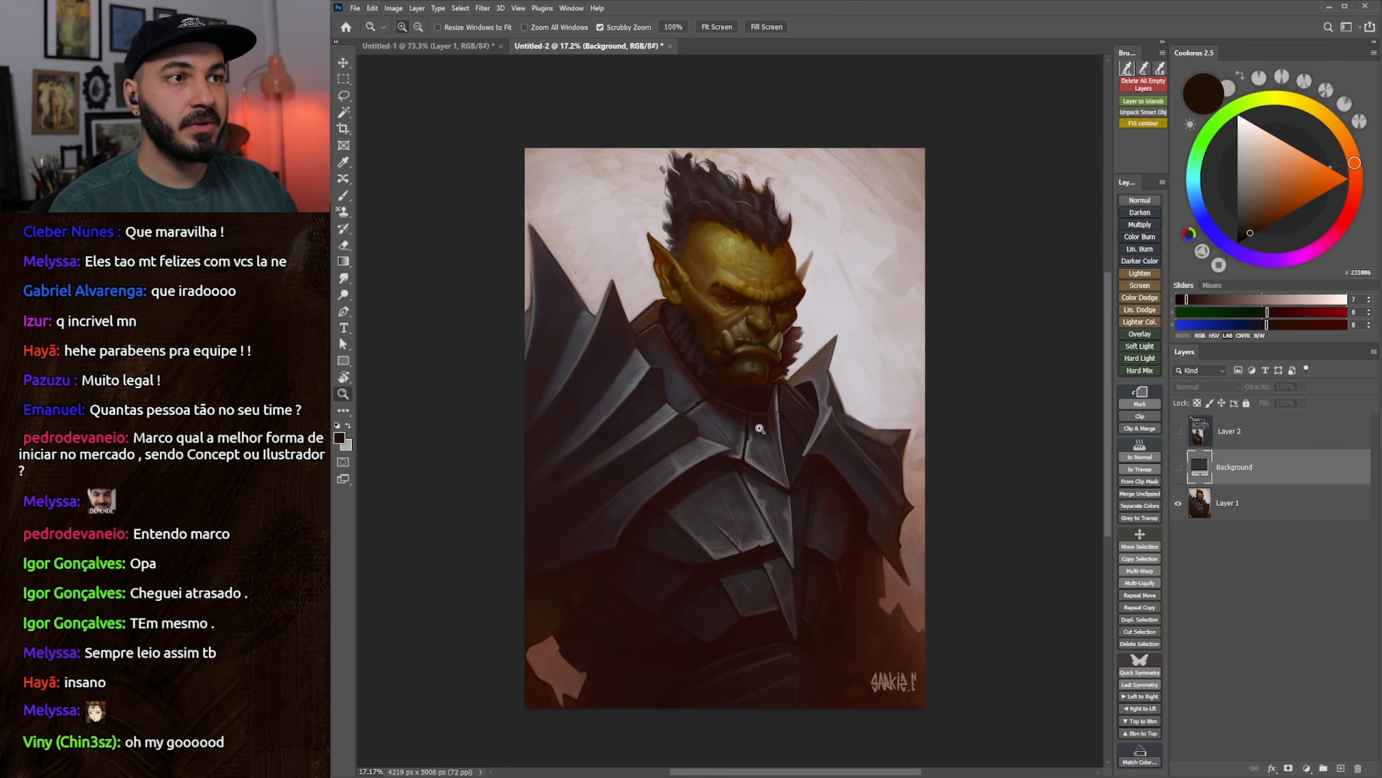
left_click_drag(764, 443, 767, 431)
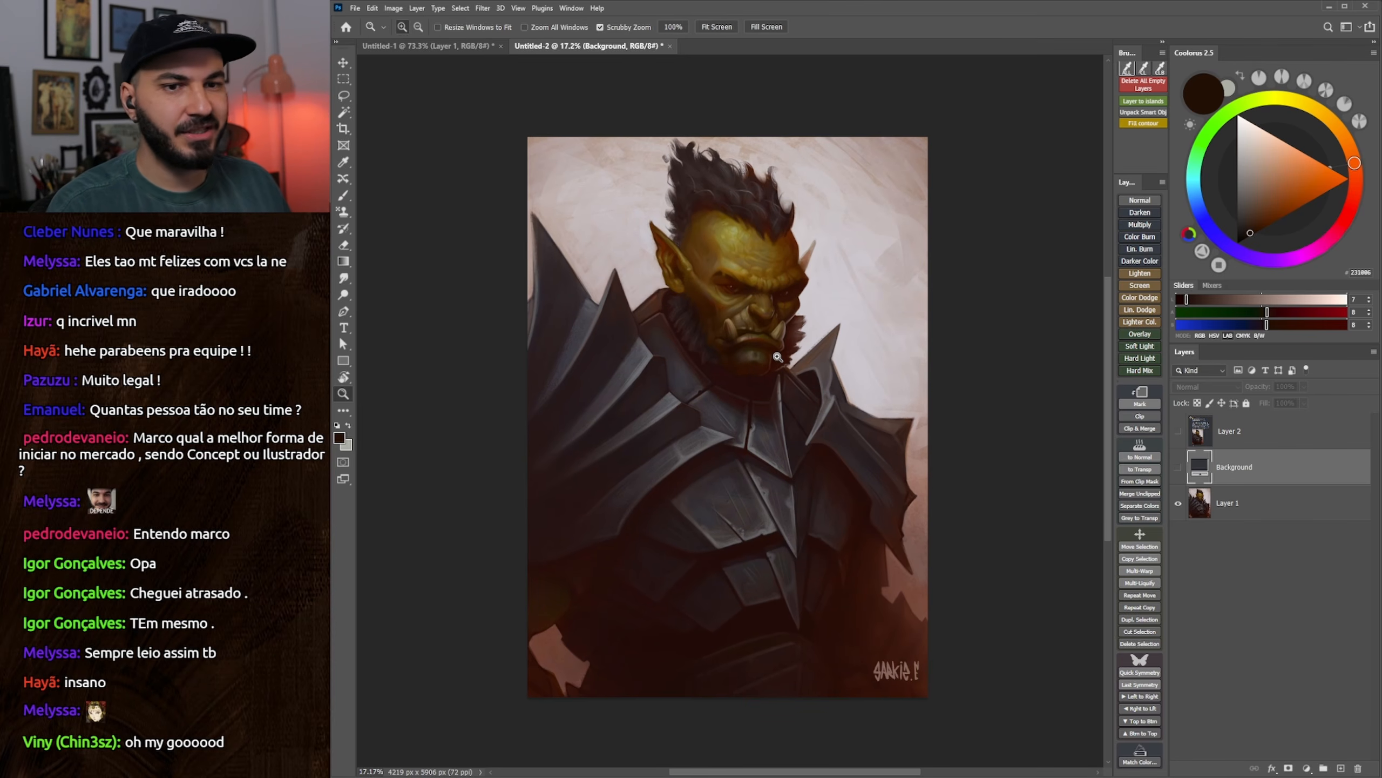
left_click_drag(739, 430, 739, 430)
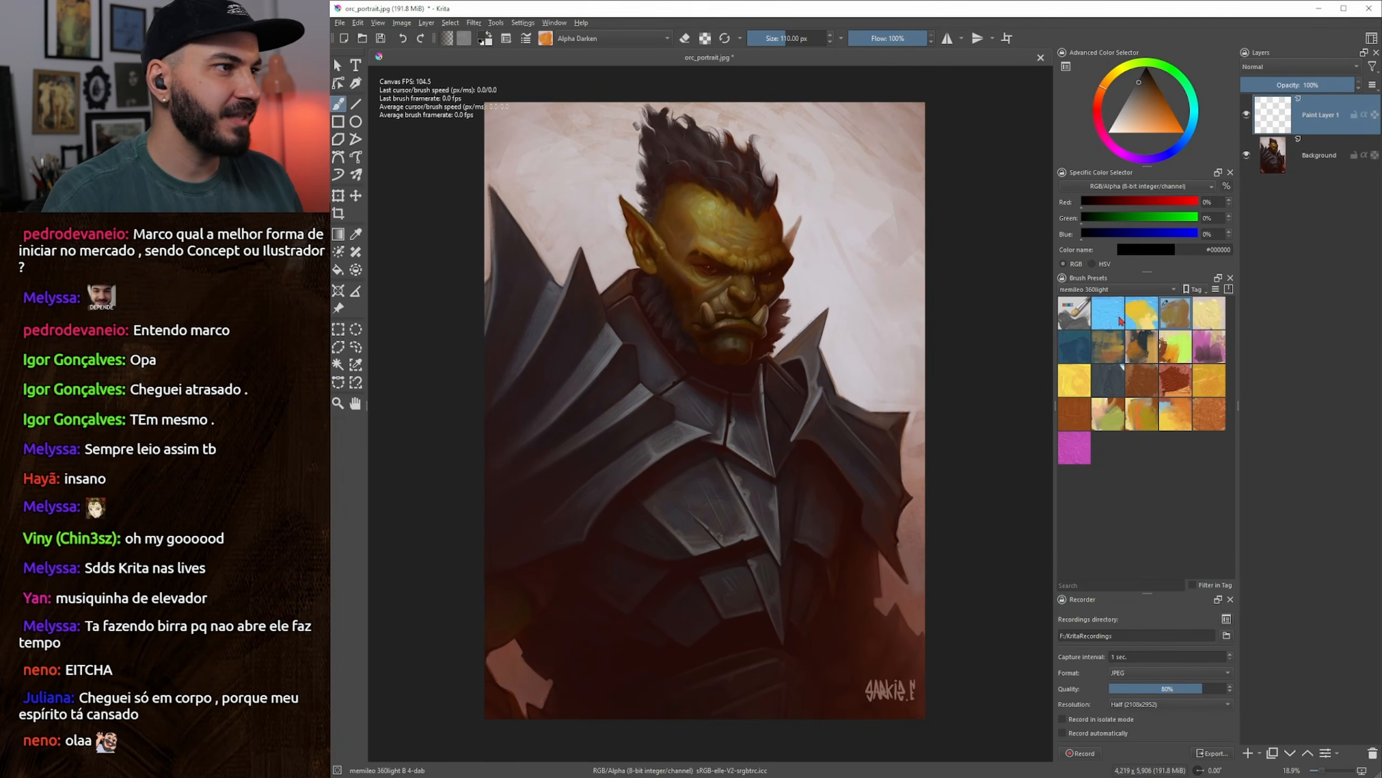
Enlarge the memileo 360light brush and try a stroke on the background beside the orc's head, undoing it
key("]")
key("]")
key("]")
key("]")
key("]")
key("]")
key("]")
key("]")
key("]")
key("]")
mouse_move(856, 254)
left_mouse_down()
mouse_move(893, 228)
mouse_move(771, 352)
mouse_move(779, 423)
mouse_move(777, 351)
left_mouse_up()
key("ctrl+z")
Set the paint colour to dark red #6b0708 and paint a thick vertical stroke beside the orc's face on Paint Layer 1
left_click_drag(774, 327, 819, 266)
left_click(1159, 93)
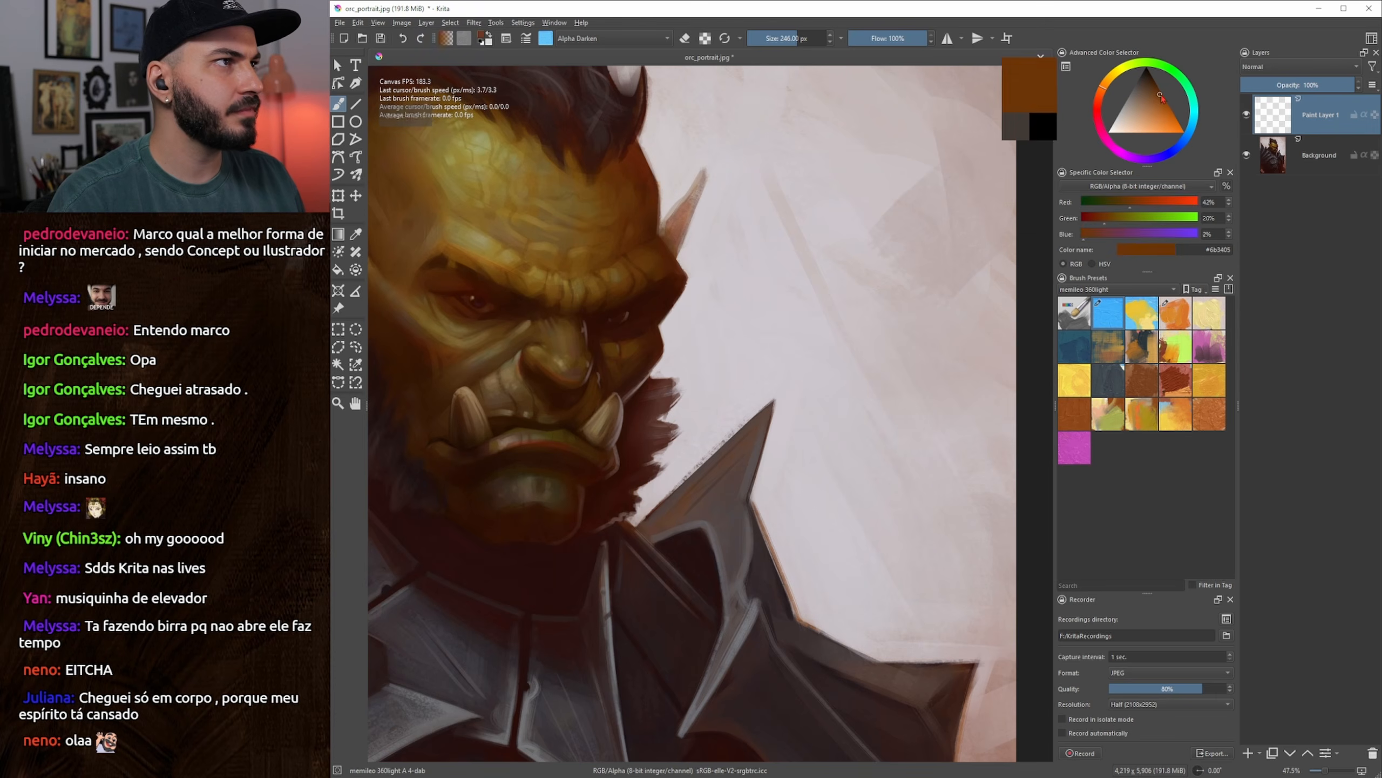
left_click(1095, 109)
key("]")
key("]")
key("]")
mouse_move(830, 246)
left_mouse_down()
mouse_move(742, 342)
mouse_move(813, 343)
mouse_move(736, 323)
mouse_move(850, 332)
mouse_move(862, 542)
left_mouse_up()
Shrink the 360light brush and add narrower dark red strokes over the upper part of the thick stroke
key("[")
key("[")
key("[")
key("[")
key("[")
key("[")
key("[")
key("[")
key("[")
key("[")
mouse_move(862, 441)
left_mouse_down()
mouse_move(900, 341)
mouse_move(895, 212)
left_mouse_up()
left_click_drag(895, 278, 835, 292)
Enlarge the brush up to 342 px and paint broad dark red impasto strokes downward beside the orc's face
key("]")
key("]")
key("]")
key("]")
key("]")
key("]")
key("]")
key("]")
mouse_move(789, 251)
left_mouse_down()
mouse_move(836, 468)
mouse_move(828, 525)
left_mouse_up()
key("]")
key("]")
key("]")
key("]")
mouse_move(881, 283)
left_mouse_down()
mouse_move(885, 327)
mouse_move(800, 572)
left_mouse_up()
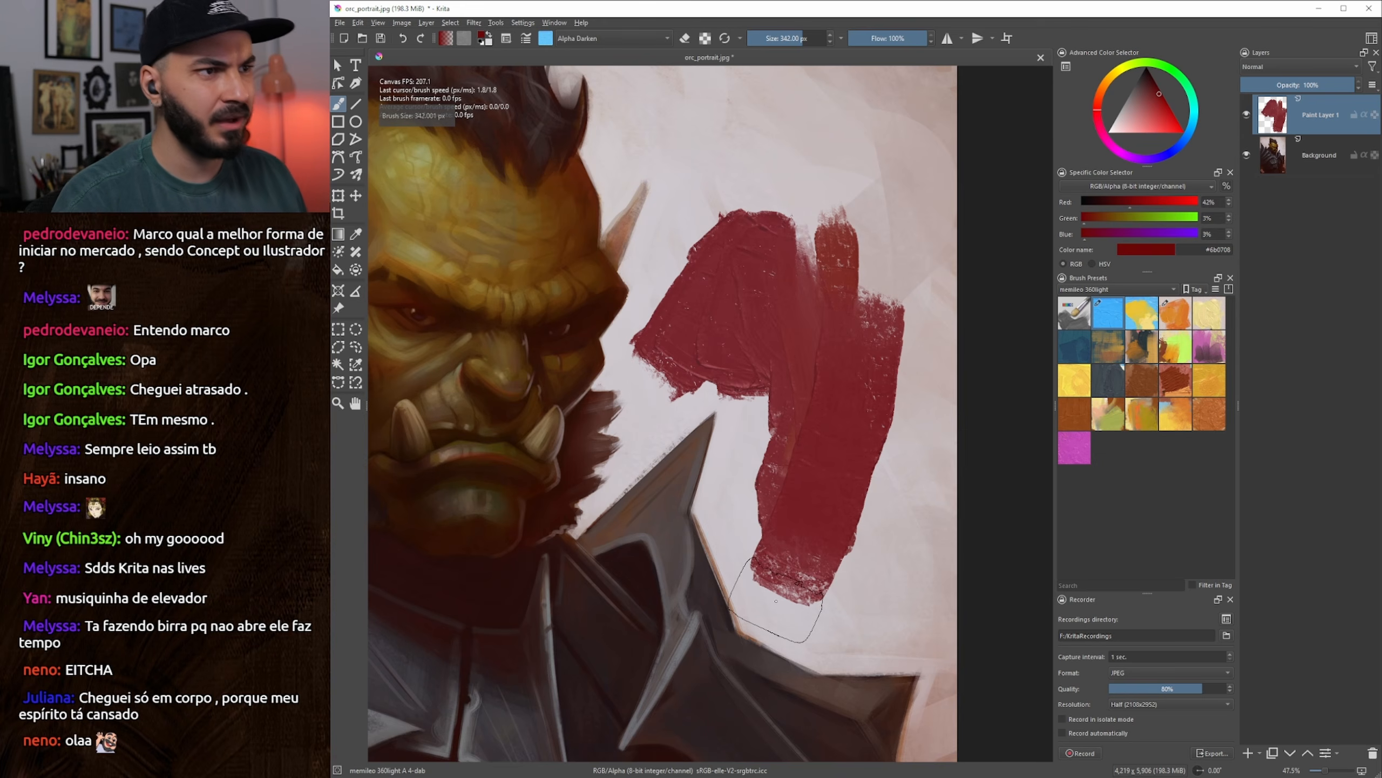
key("slash")
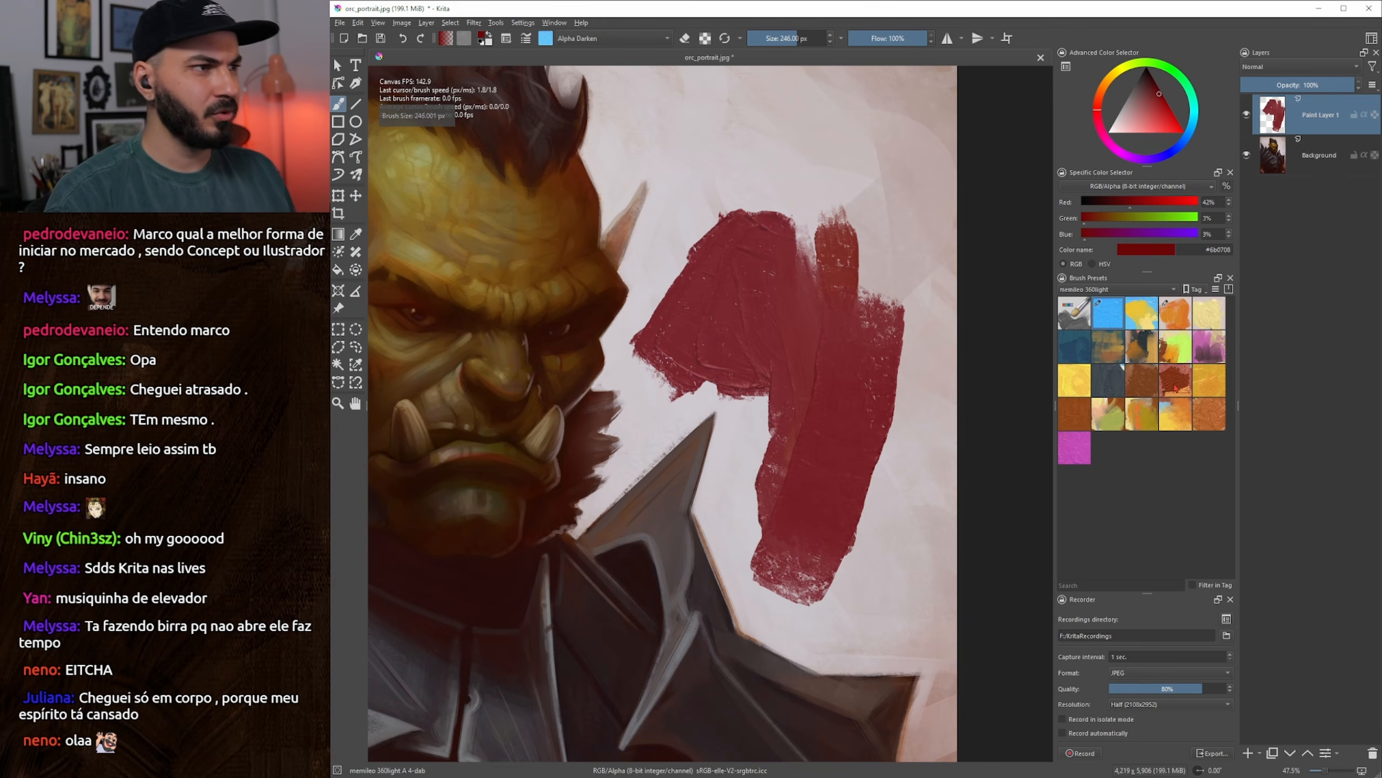
Switch to the memileo 360light Knife detail brush and paint dark red strokes at 176 px over the right side of the red patch
left_click_drag(892, 457, 830, 501)
mouse_move(830, 502)
left_mouse_down()
mouse_move(905, 433)
mouse_move(811, 488)
mouse_move(871, 318)
mouse_move(837, 361)
mouse_move(876, 433)
mouse_move(839, 510)
mouse_move(859, 509)
mouse_move(891, 450)
mouse_move(872, 402)
mouse_move(884, 413)
mouse_move(870, 418)
mouse_move(918, 323)
mouse_move(874, 365)
mouse_move(895, 330)
mouse_move(896, 354)
mouse_move(866, 366)
left_mouse_up()
key("]")
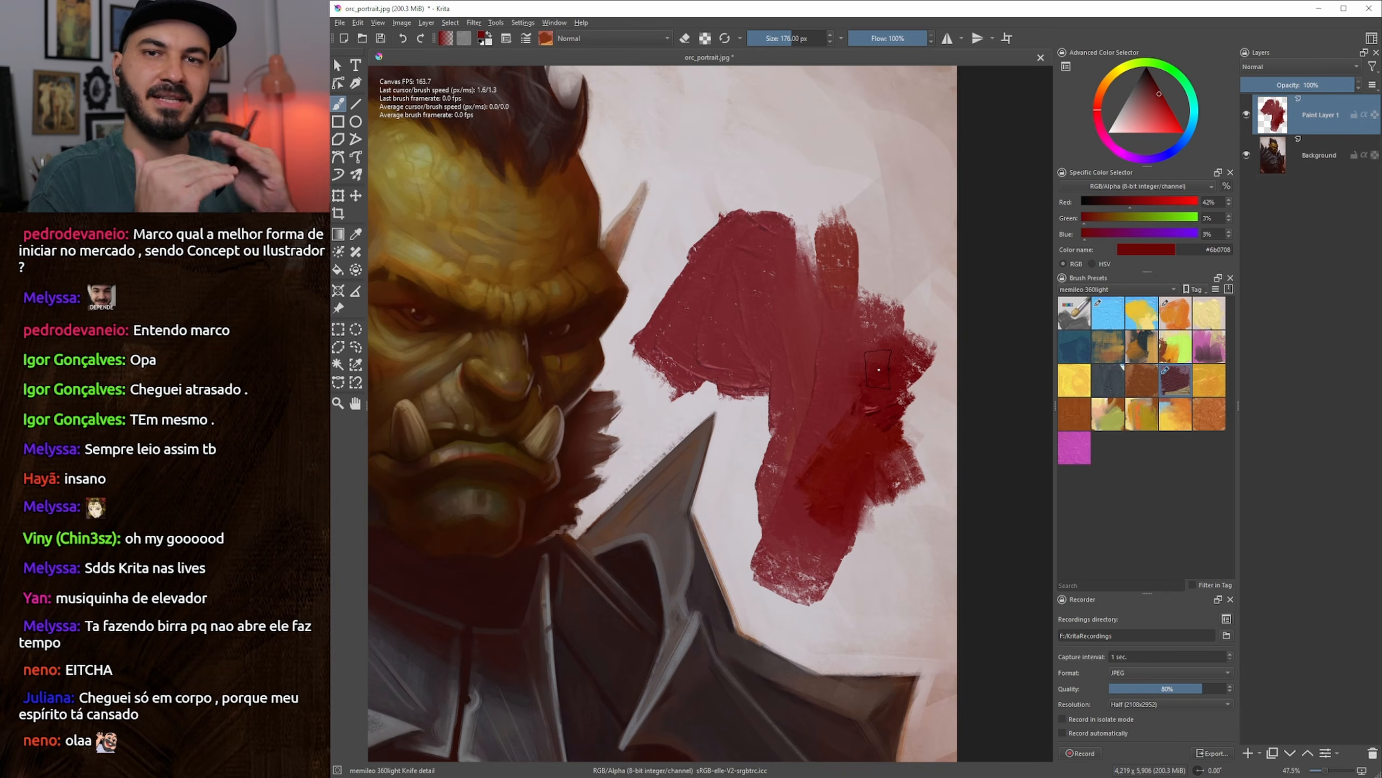
mouse_move(879, 370)
left_mouse_down()
mouse_move(793, 478)
mouse_move(836, 435)
left_mouse_up()
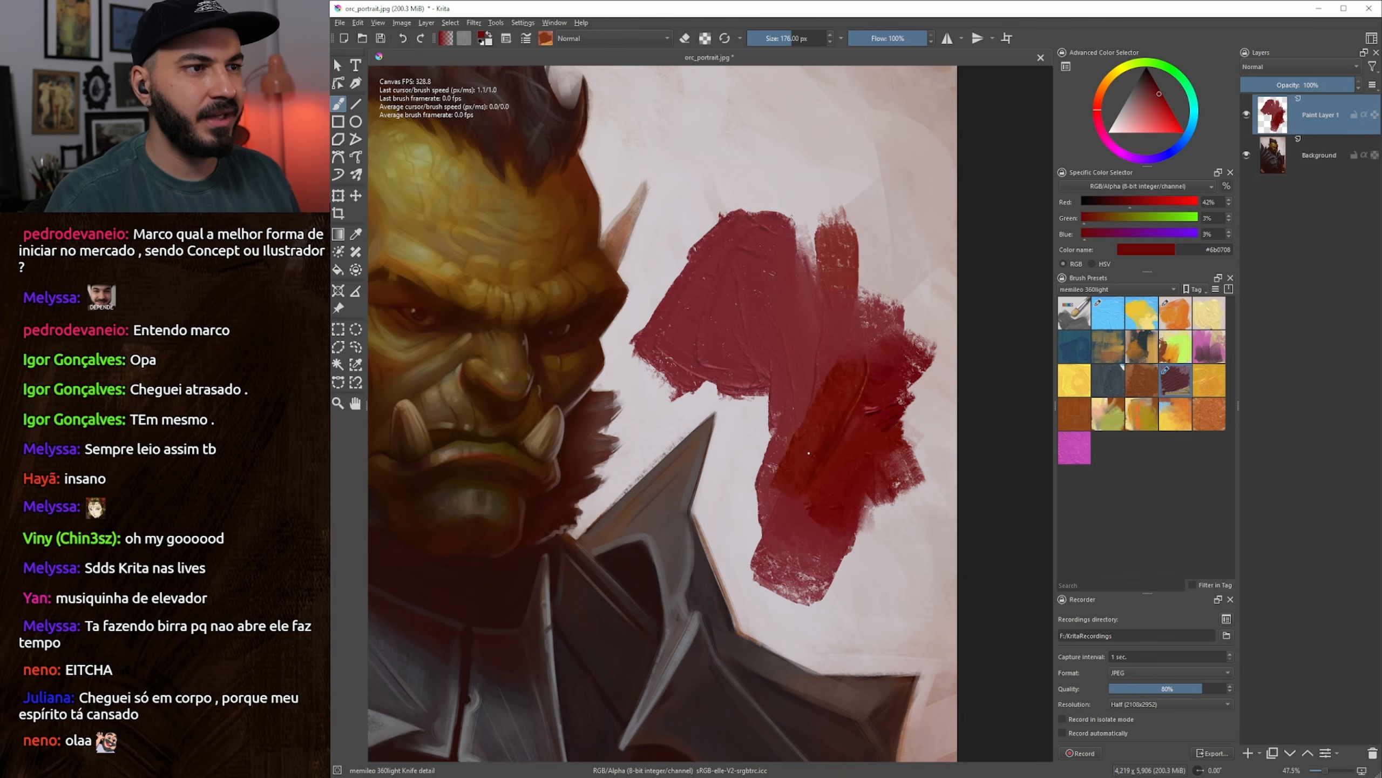
Enlarge the Knife detail brush up to 300 px and add broader dark red strokes across the patch beside the orc's face
key("bracketright")
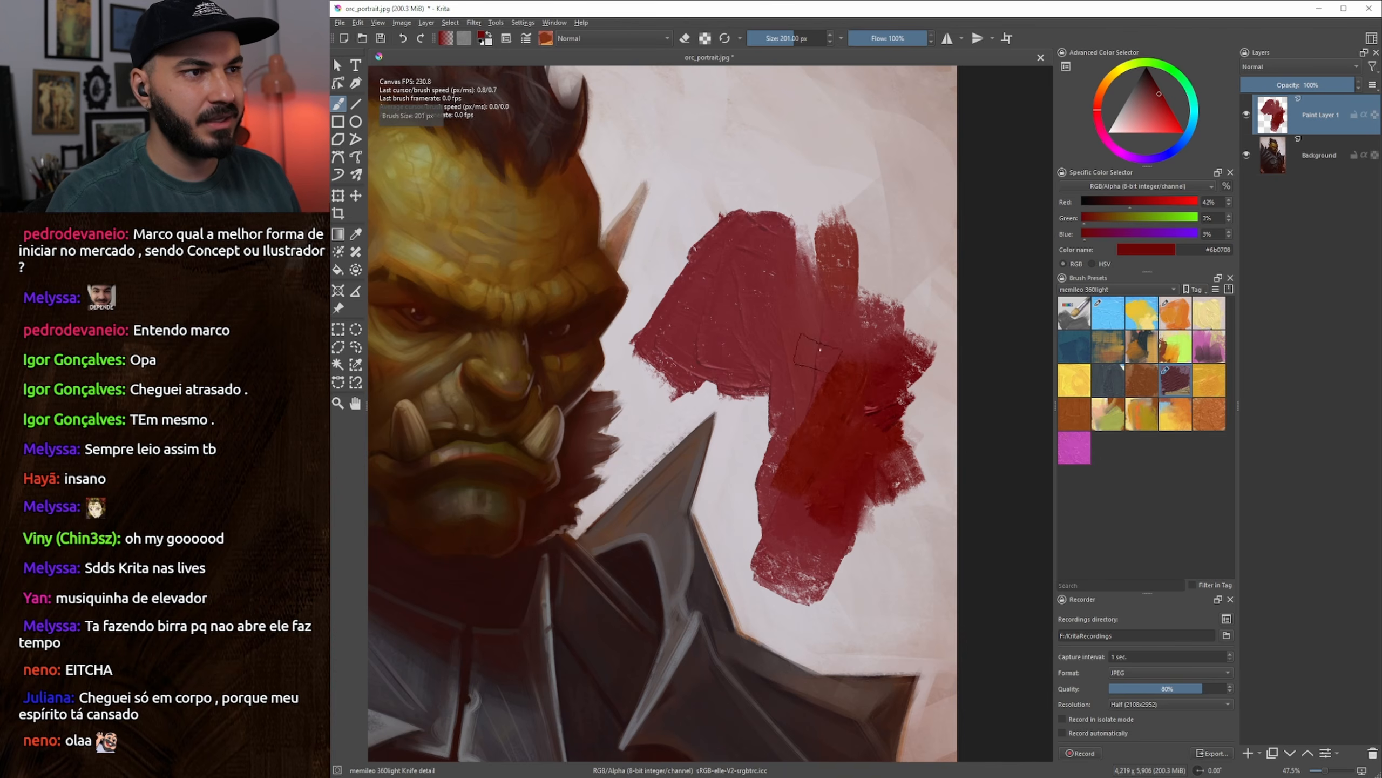
left_click_drag(819, 357, 769, 489)
key("bracketright")
mouse_move(789, 212)
left_mouse_down()
mouse_move(762, 347)
mouse_move(817, 218)
mouse_move(773, 174)
left_mouse_up()
mouse_move(830, 271)
left_mouse_down()
mouse_move(829, 335)
mouse_move(775, 402)
left_mouse_up()
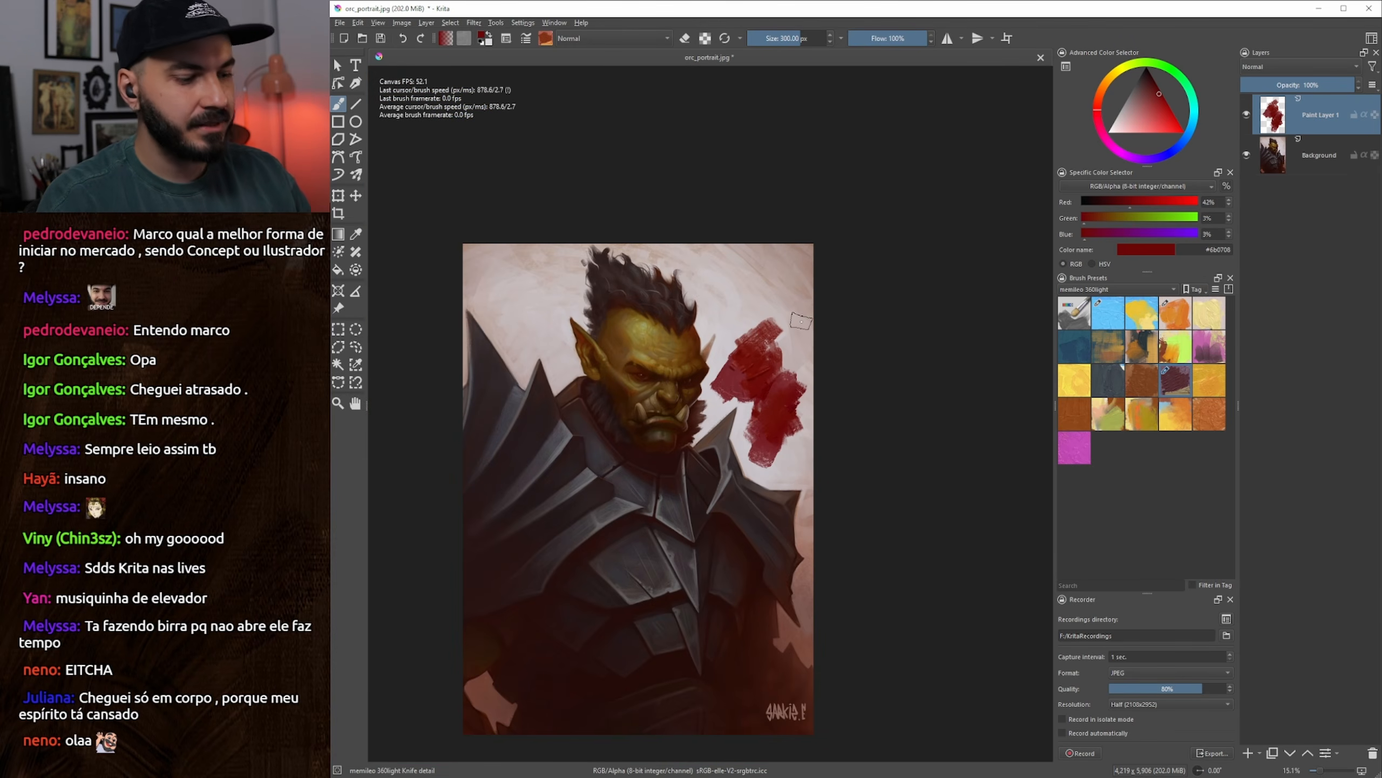
Delete Paint Layer 1 with the dark red test strokes
key("shift+Delete")
left_click_drag(789, 407, 818, 397)
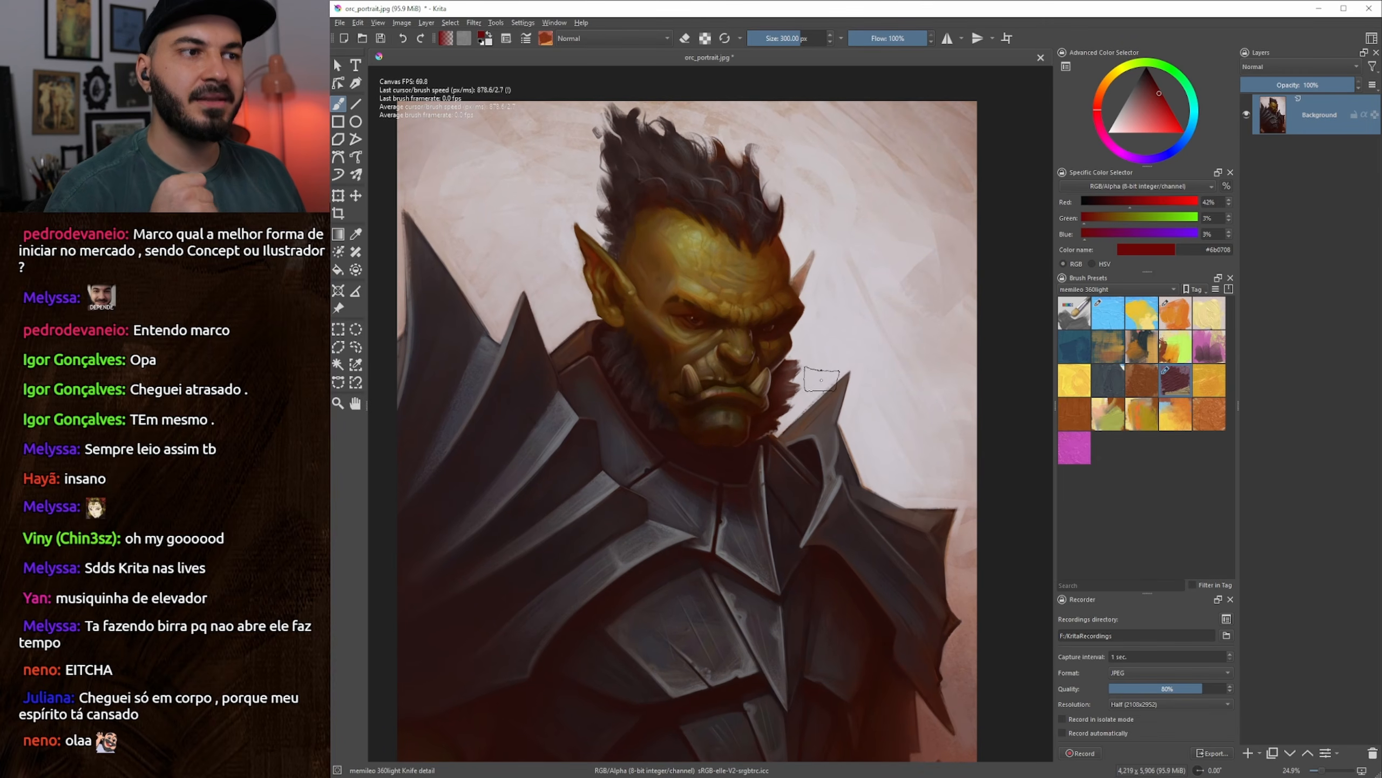
left_click_drag(830, 404, 837, 404)
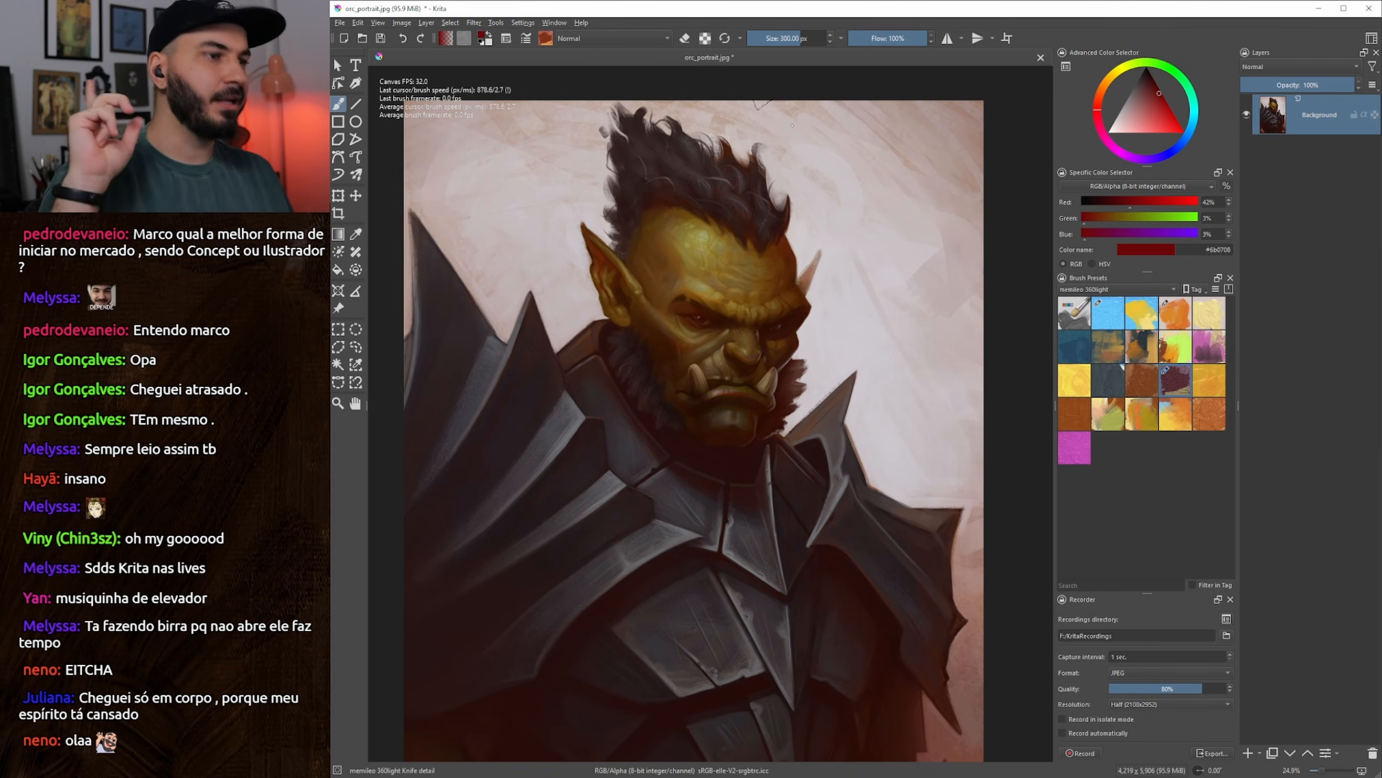
Start a new fill layer above the Background using the 01_canvas.png pattern
left_click(1260, 755)
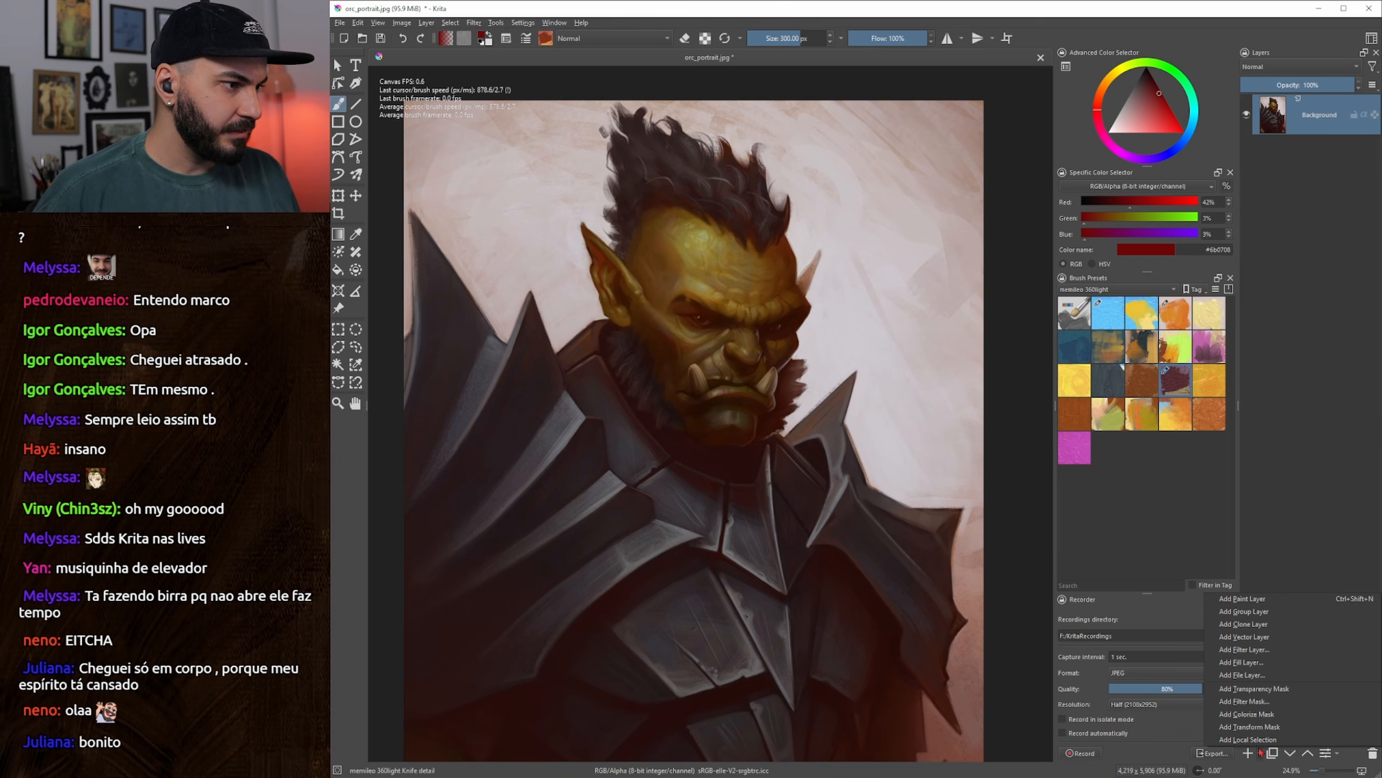
left_click(1261, 664)
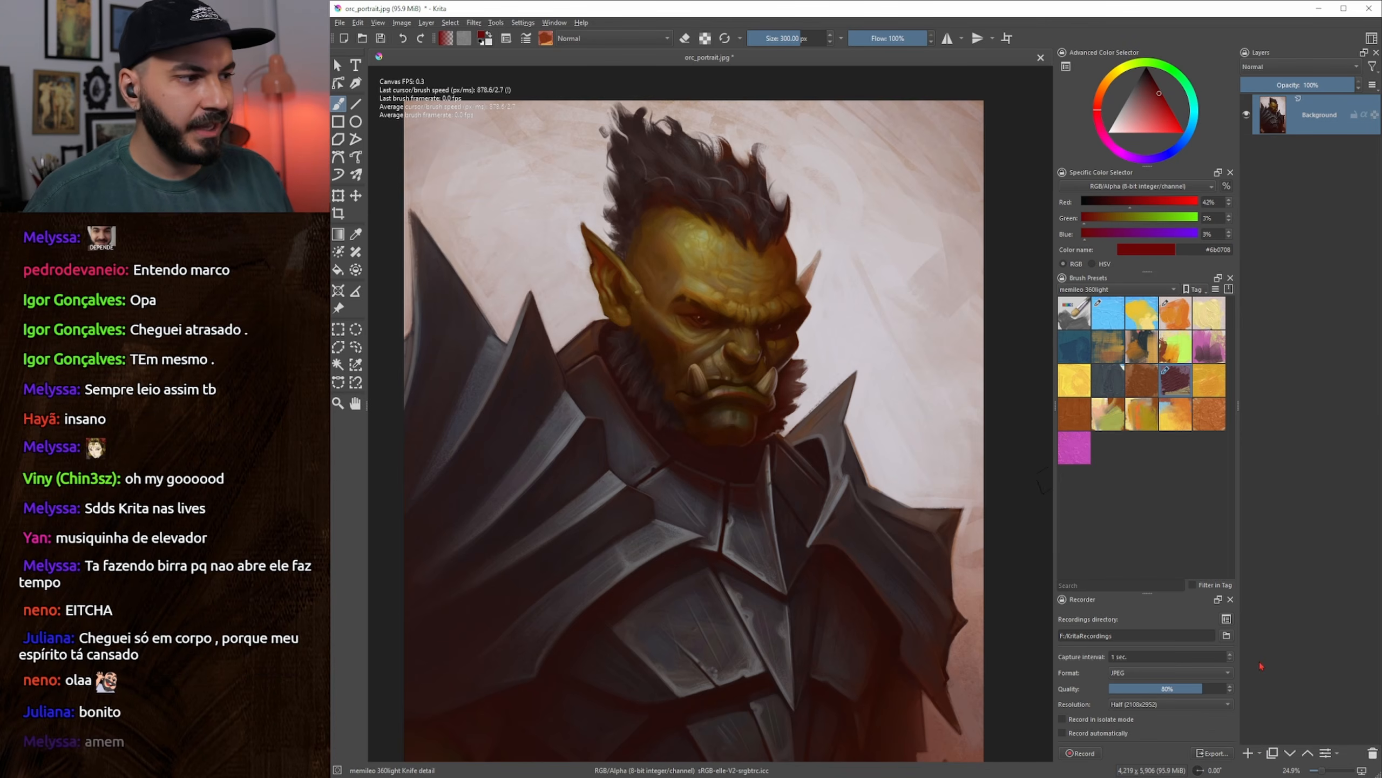
left_click_drag(626, 343, 664, 263)
left_click(584, 322)
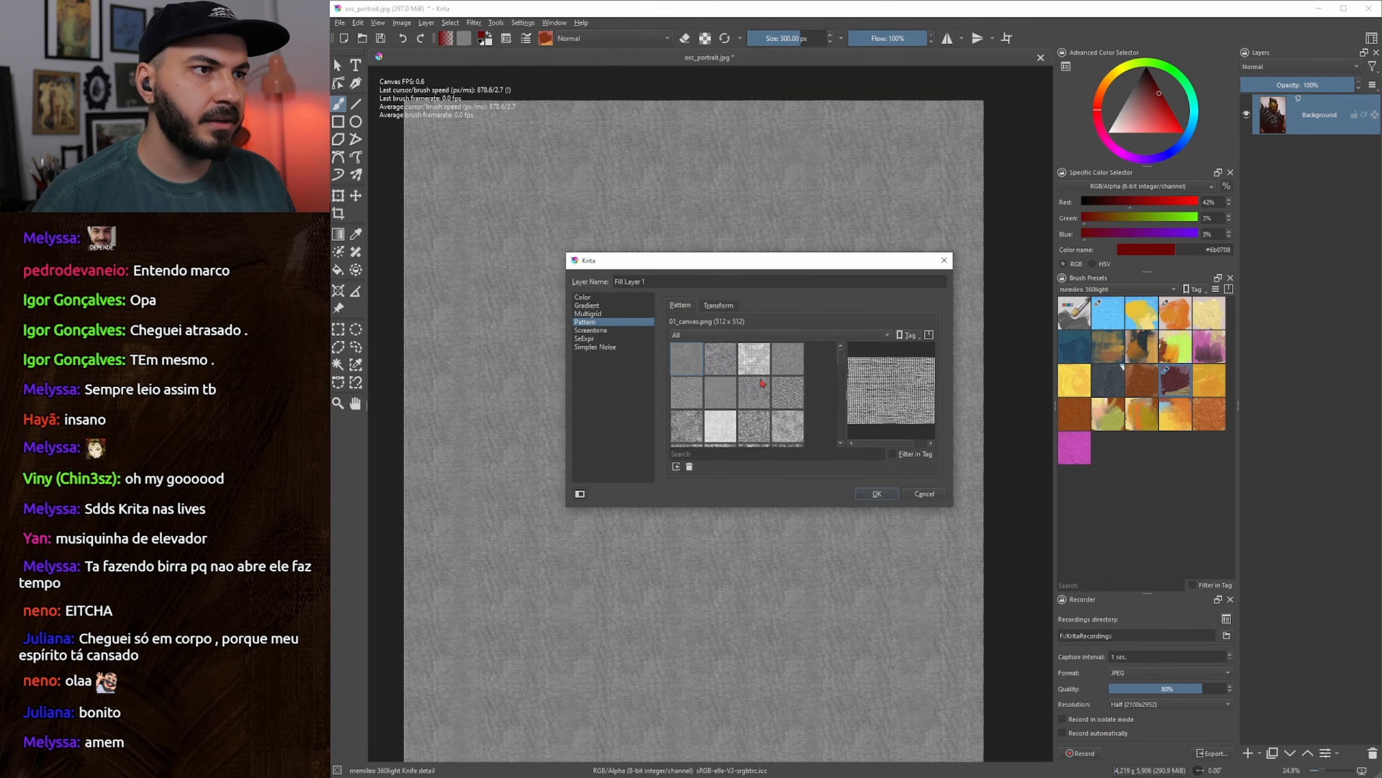
Scale the fill pattern to 300% in width and height and create the fill layer
left_click(719, 304)
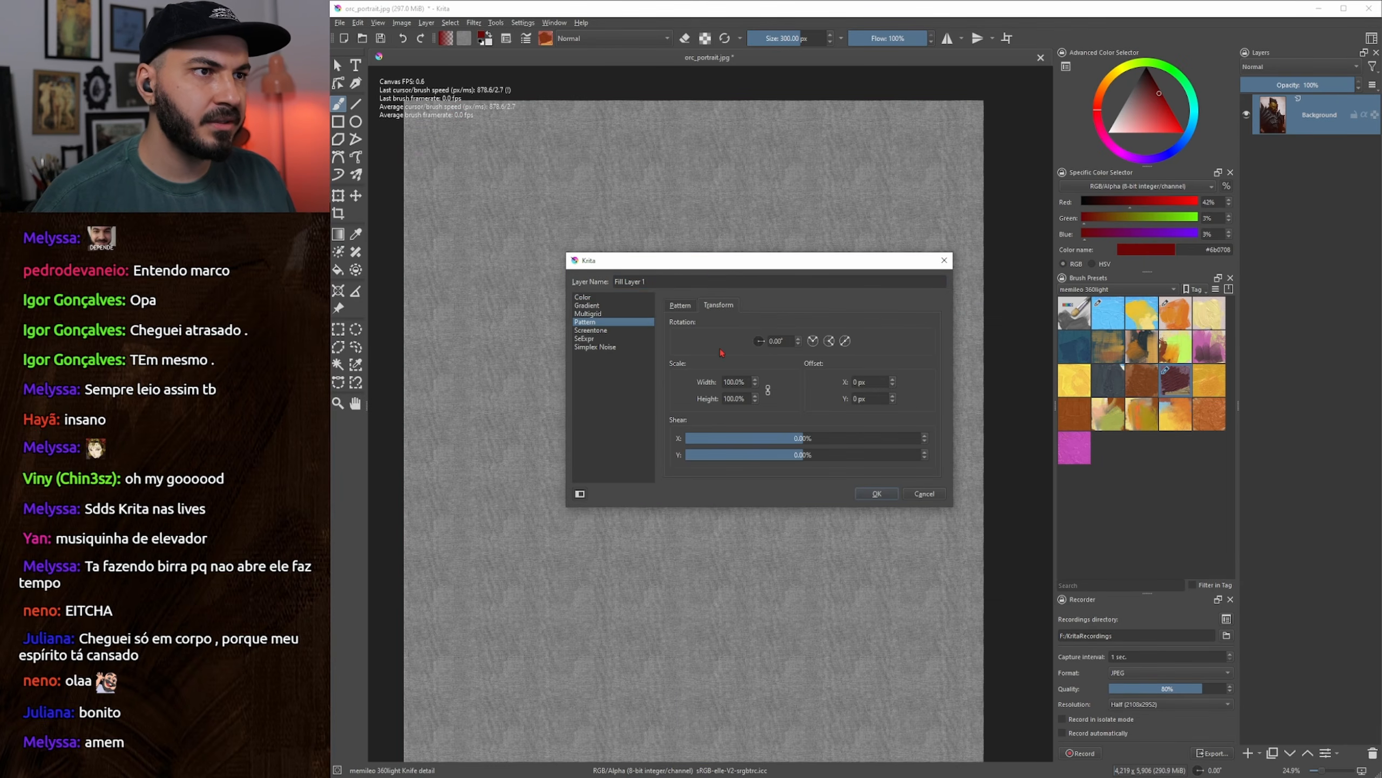
left_click_drag(745, 382, 681, 385)
type("300")
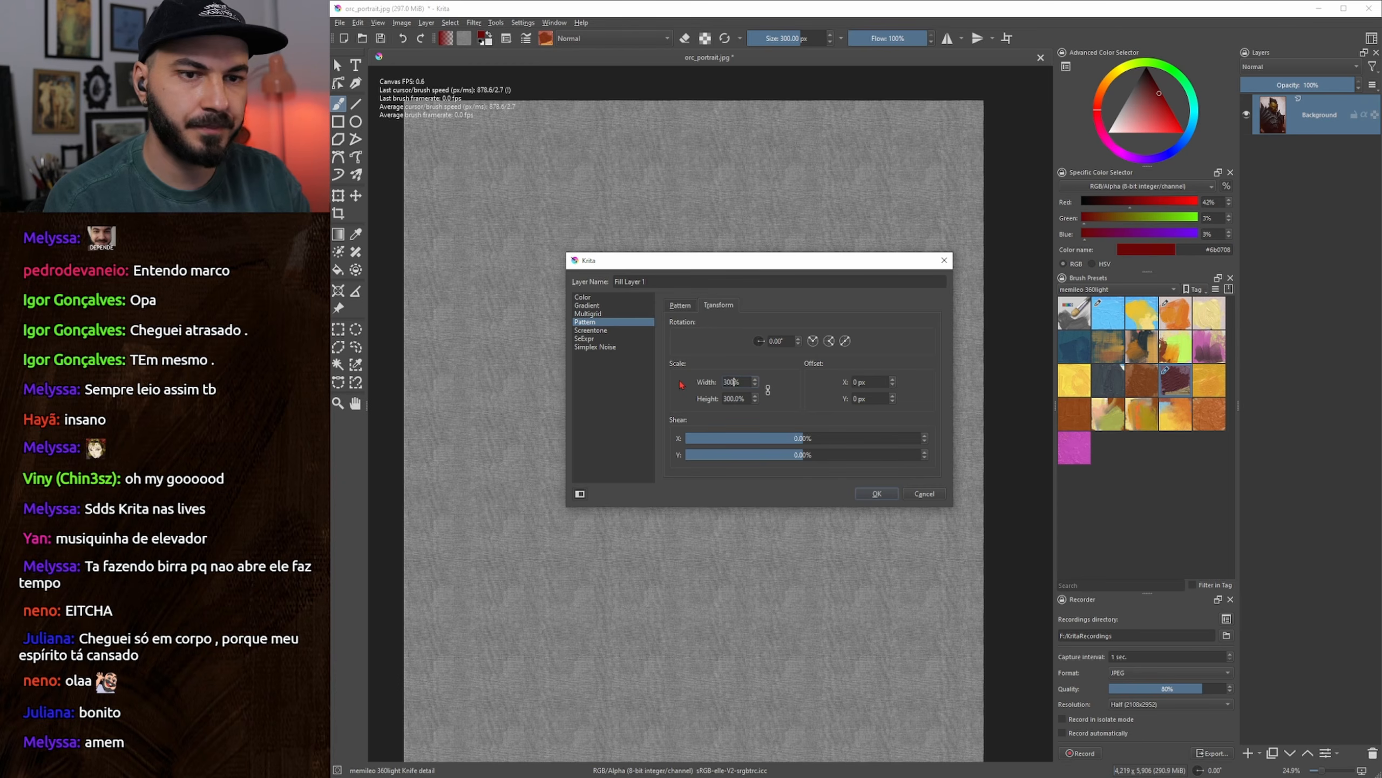
key("Tab")
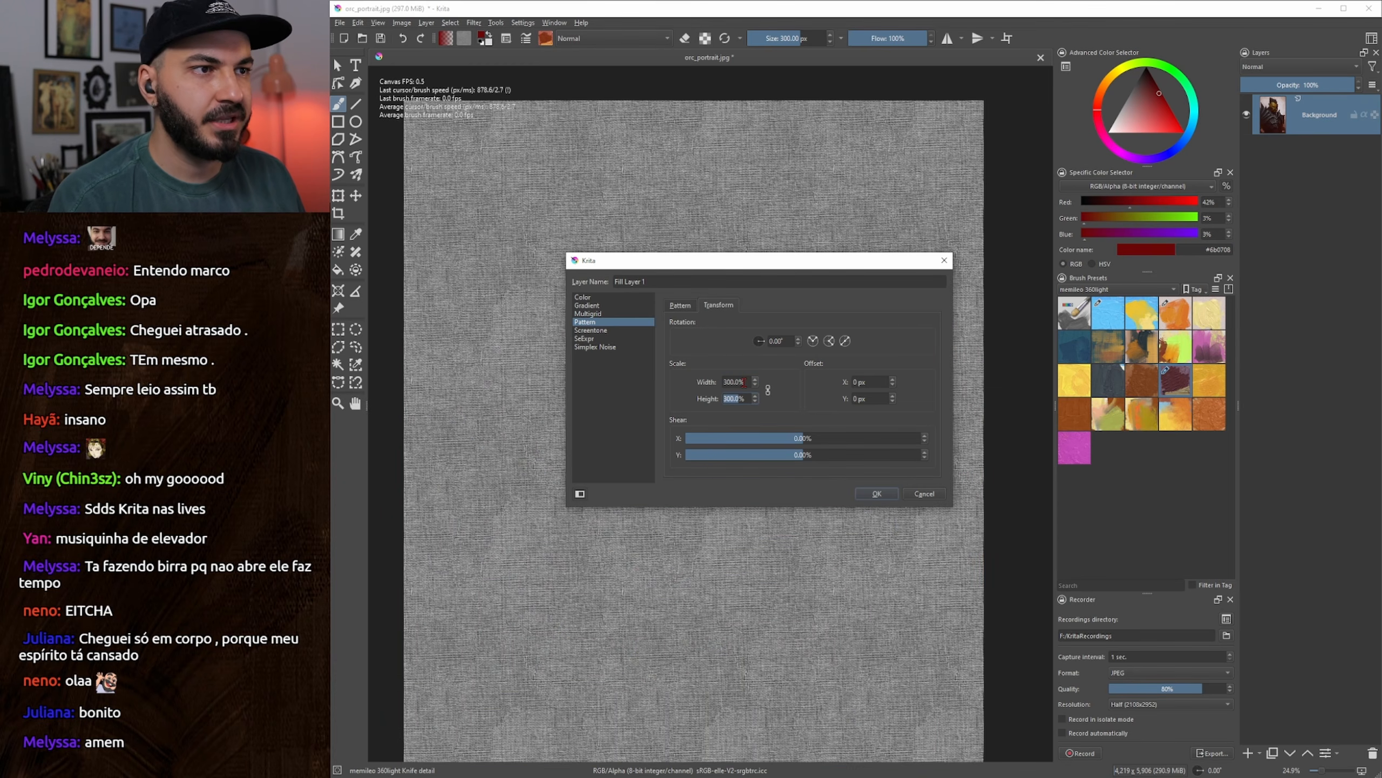
left_click(870, 492)
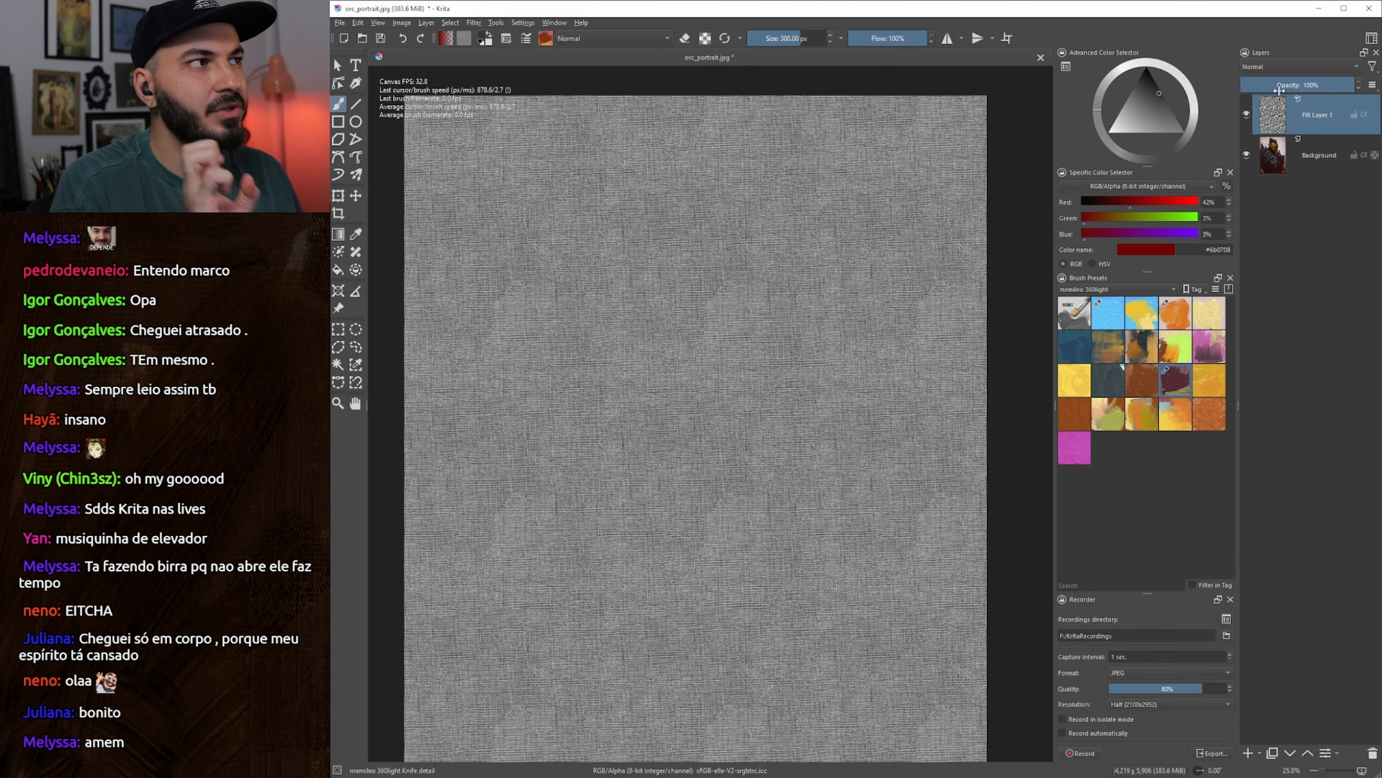
Set Fill Layer 1 to Overlay blending and lower its opacity to 27%
left_click(1281, 66)
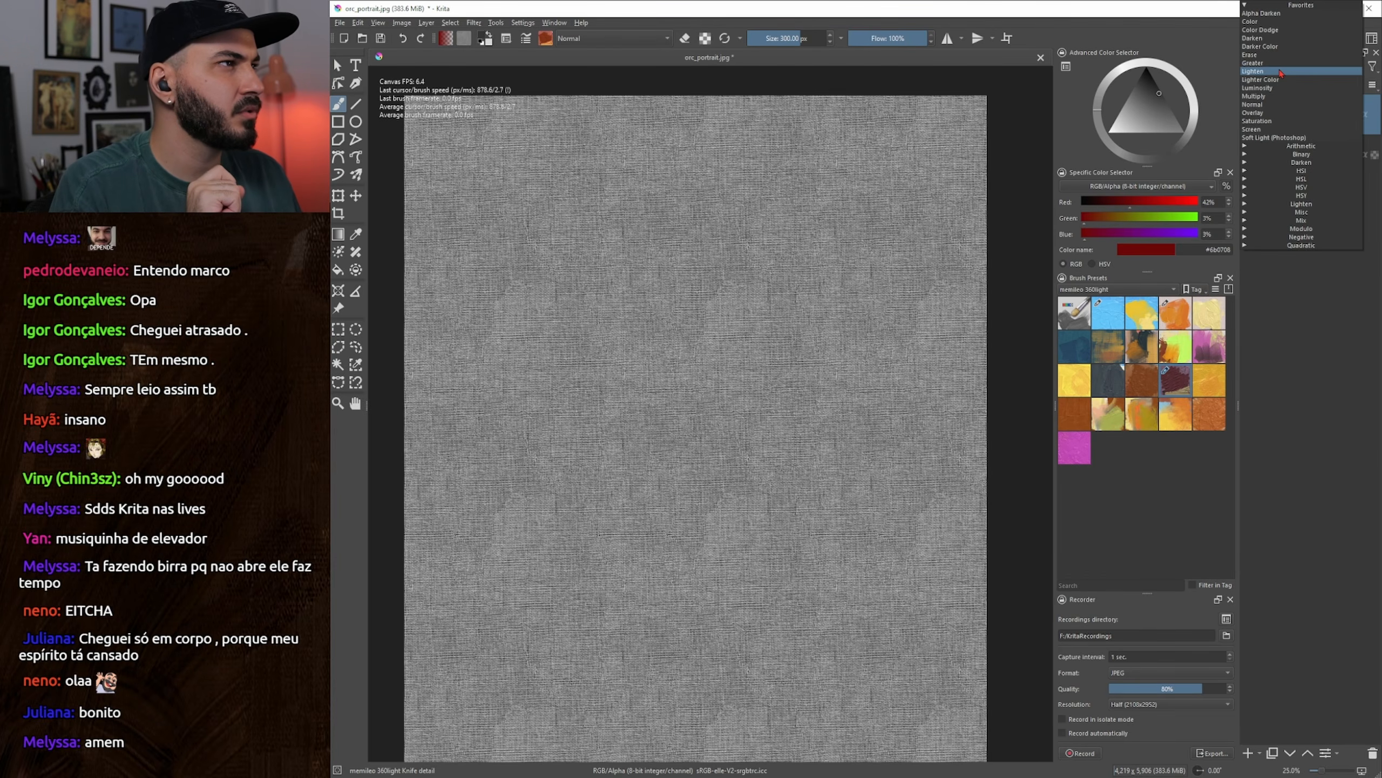
left_click(1268, 113)
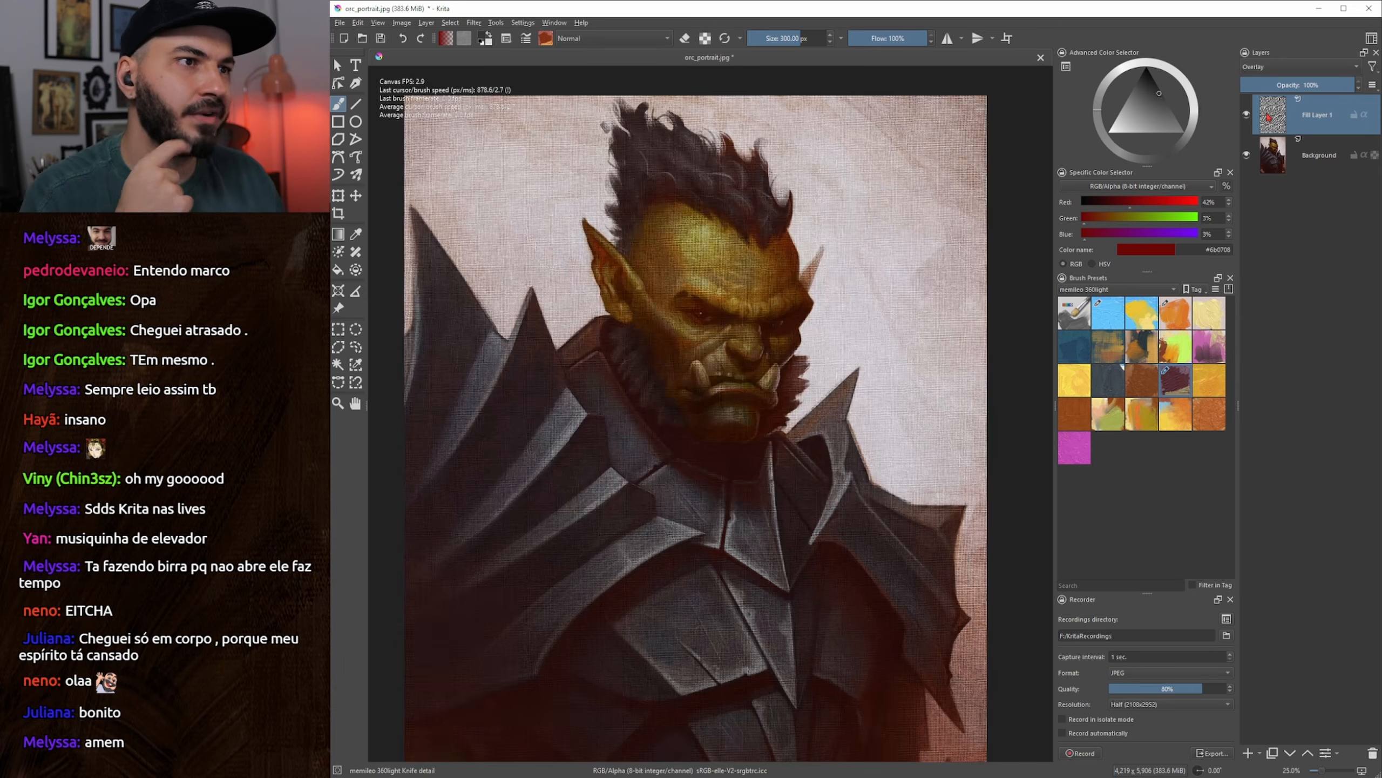
left_click(1283, 85)
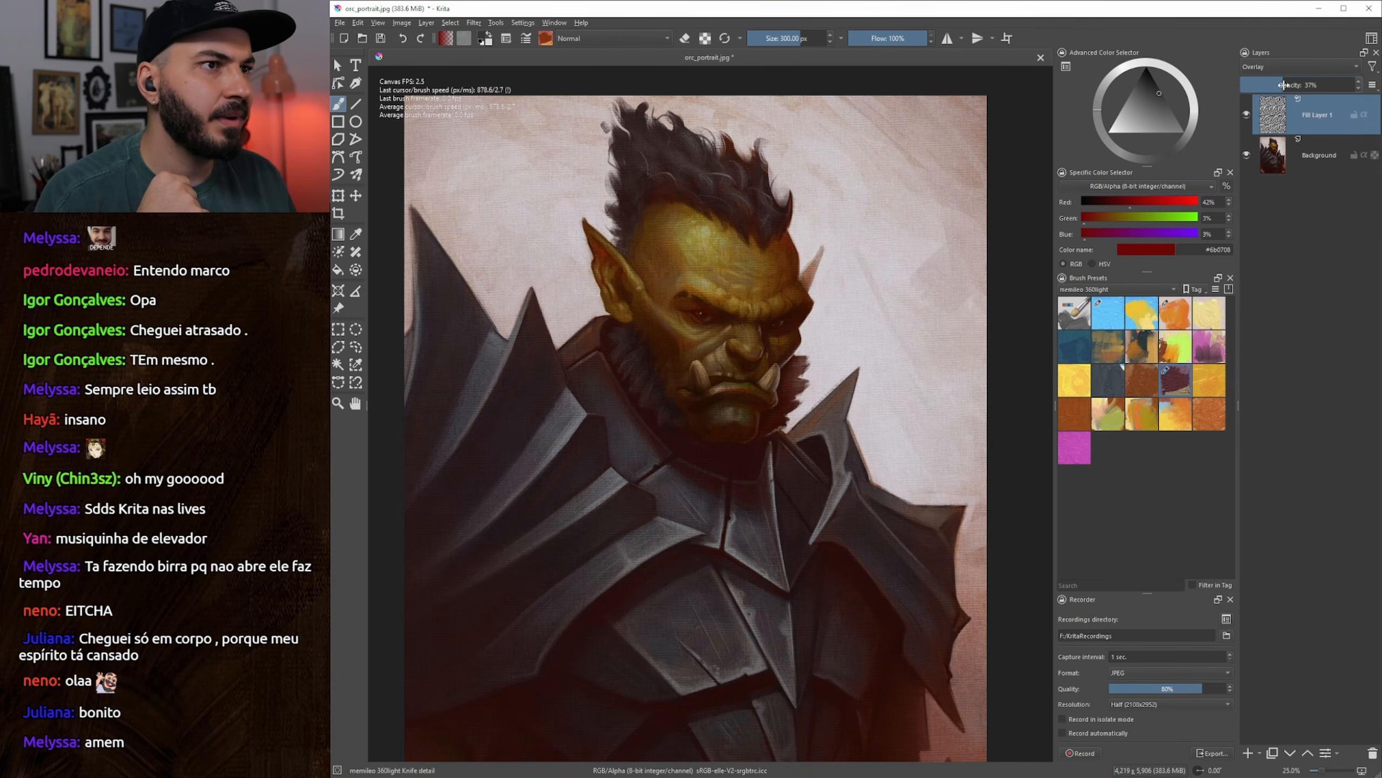
left_click_drag(1283, 84, 1265, 84)
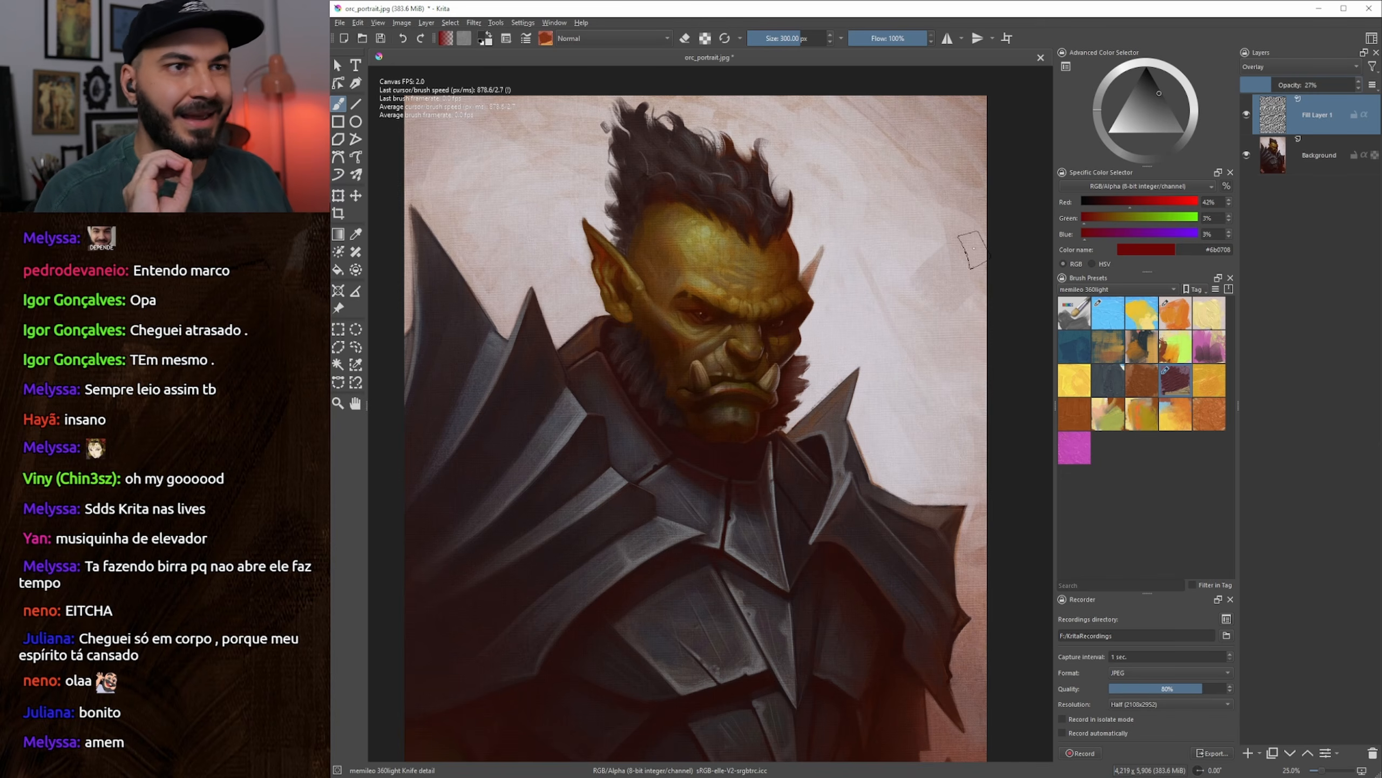
scroll(762, 294, "up", 1)
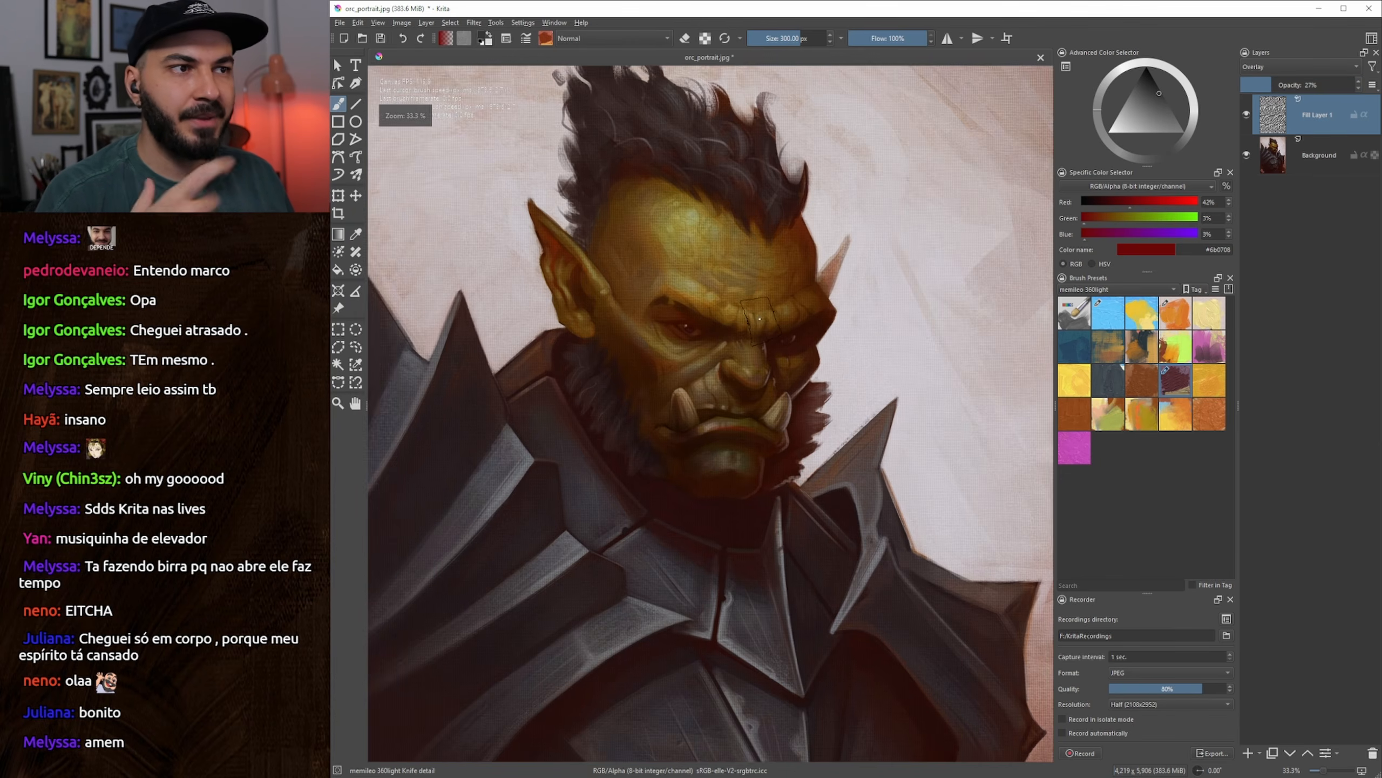
scroll(760, 319, "down", 2)
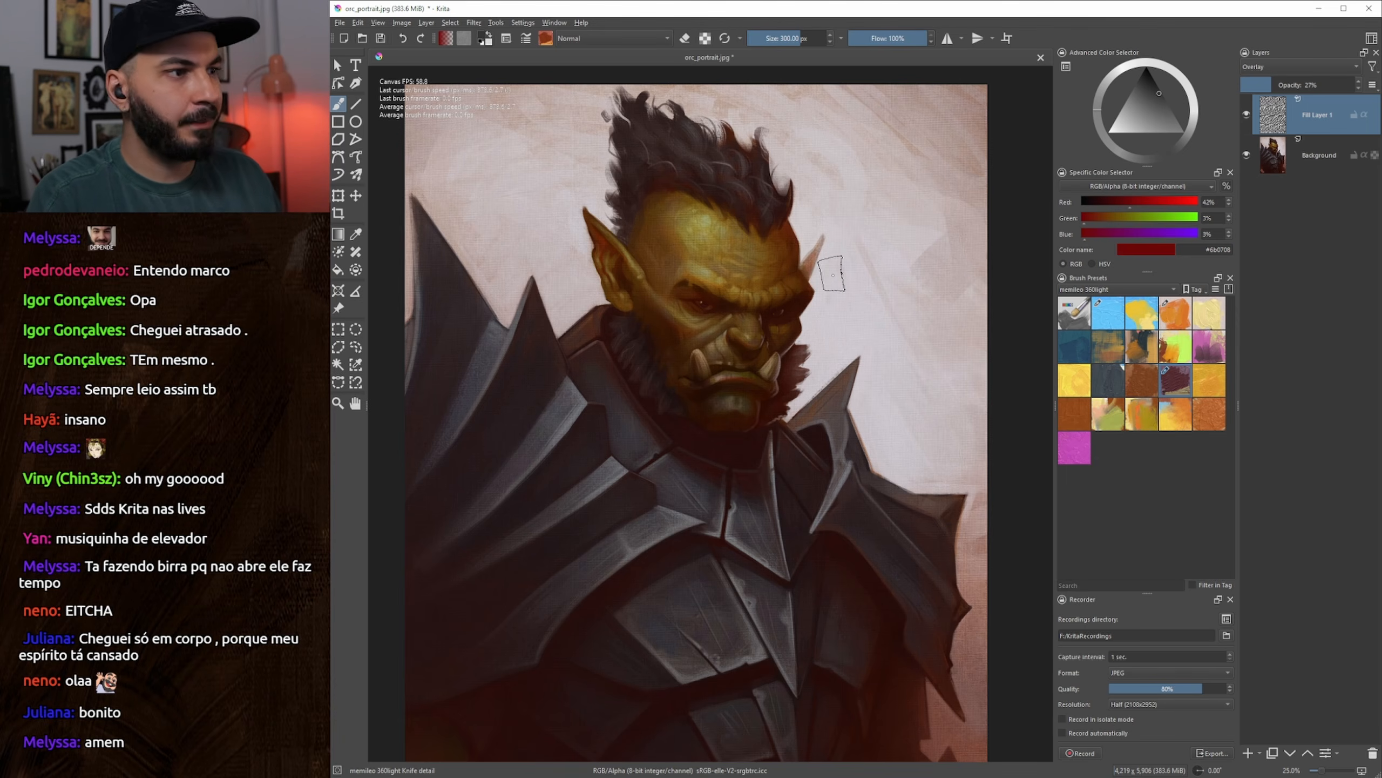
Add a paint layer above Fill Layer 1 and hide the canvas fill layer
left_click(1248, 753)
mouse_move(850, 303)
left_mouse_down()
mouse_move(823, 338)
mouse_move(876, 301)
left_mouse_up()
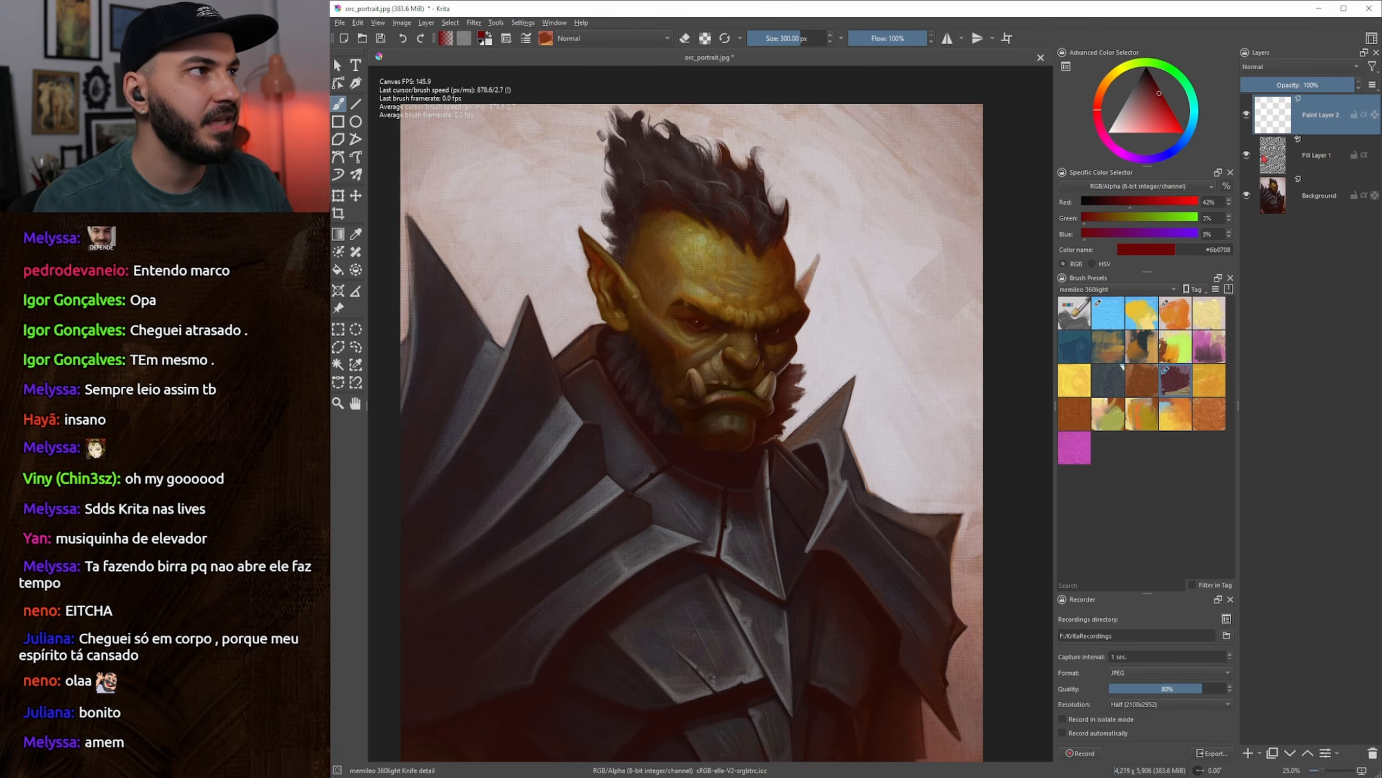
mouse_move(851, 300)
left_mouse_down()
mouse_move(920, 233)
mouse_move(624, 433)
left_mouse_up()
left_click_drag(804, 145, 735, 157)
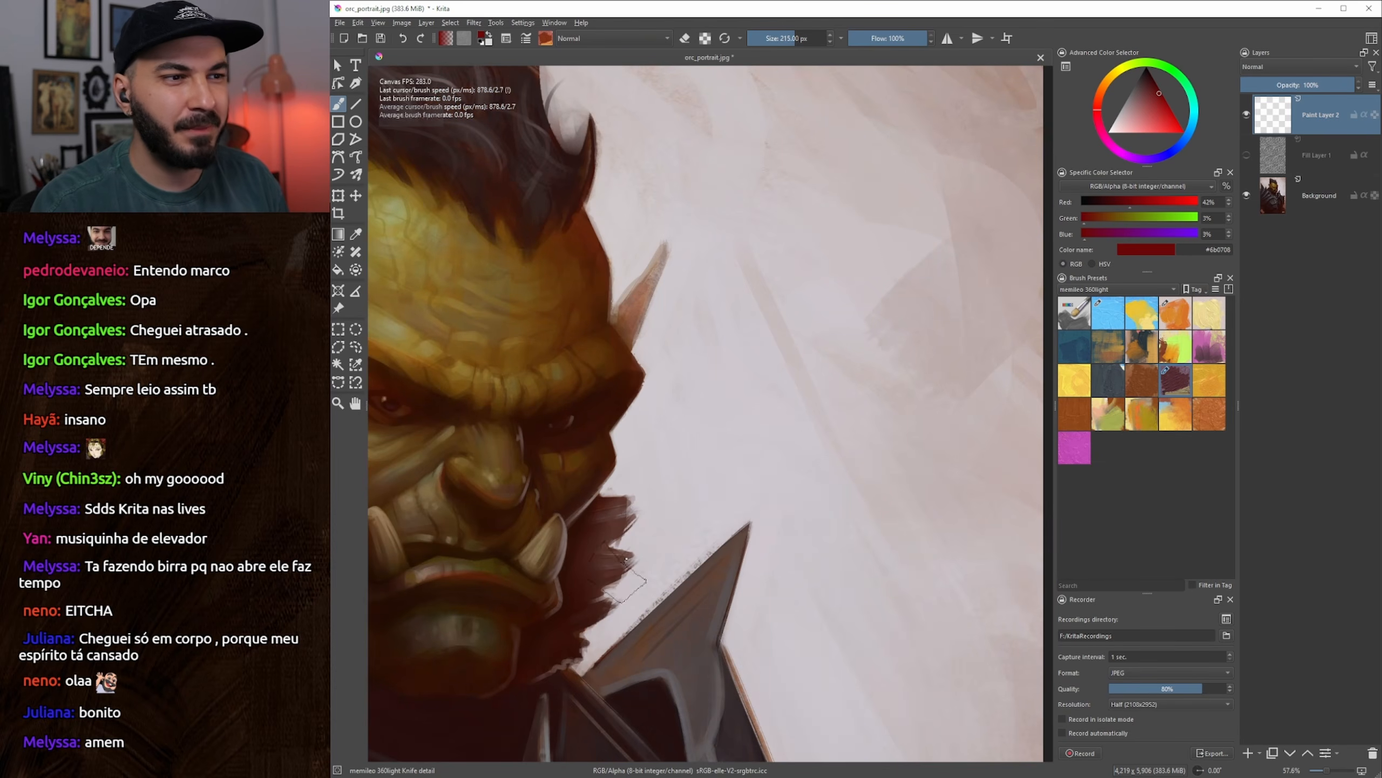
Shrink the Knife detail brush, circle the orc's forehead with a dark red stroke, and undo it
mouse_move(769, 349)
left_mouse_down()
mouse_move(886, 327)
mouse_move(837, 356)
left_mouse_up()
key("bracketleft")
key("bracketleft")
key("bracketleft")
key("bracketleft")
key("bracketleft")
key("bracketleft")
key("bracketleft")
key("bracketleft")
key("bracketleft")
key("bracketleft")
key("bracketleft")
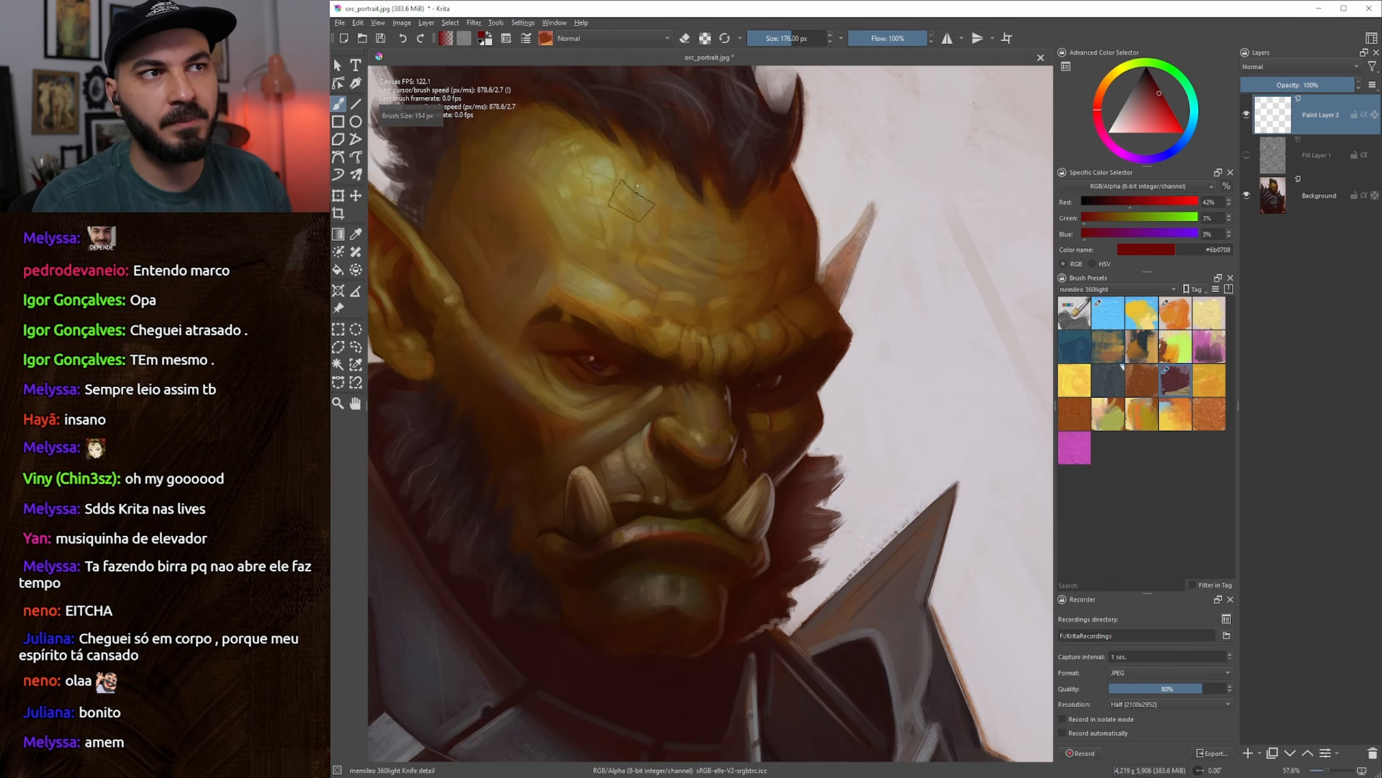
mouse_move(560, 397)
left_mouse_down()
mouse_move(612, 383)
mouse_move(626, 351)
mouse_move(658, 405)
left_mouse_up()
left_click_drag(675, 359, 703, 418)
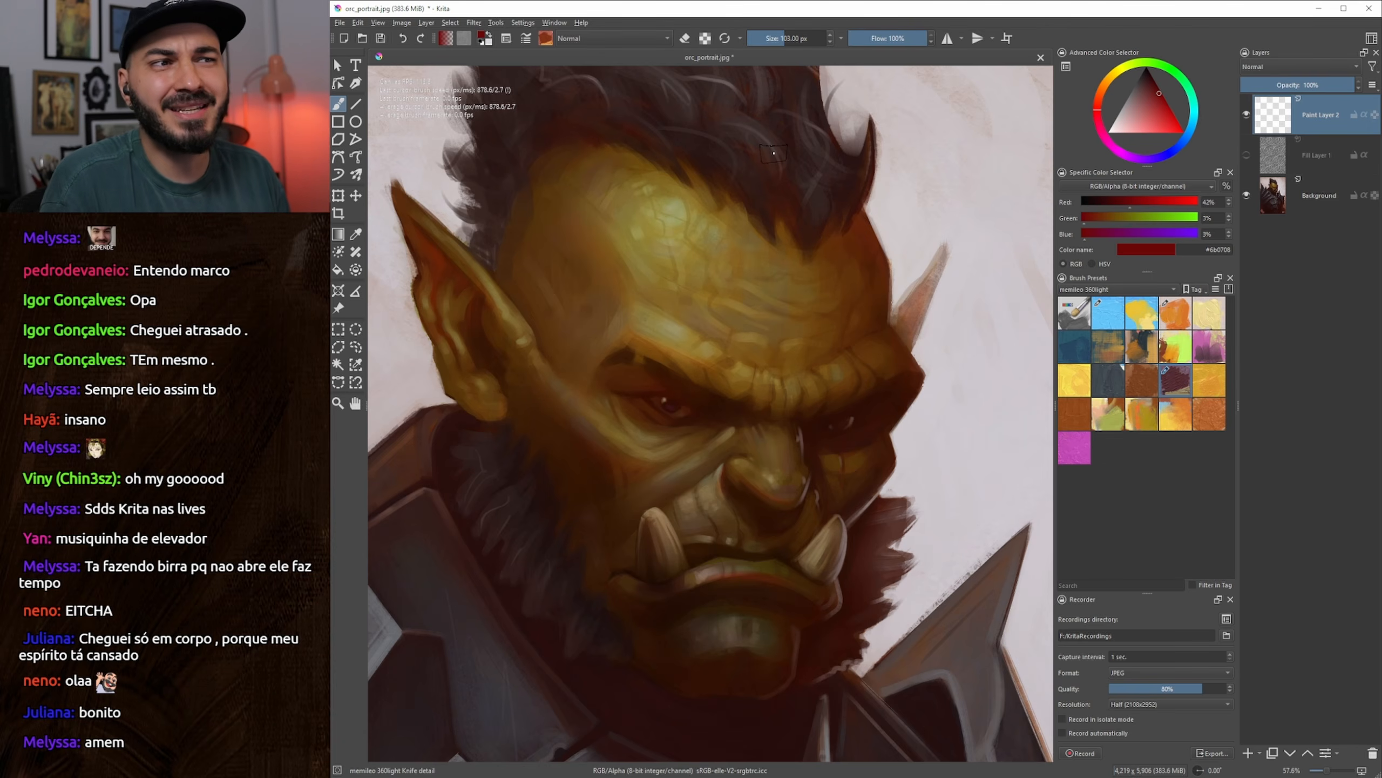
mouse_move(680, 201)
left_mouse_down()
mouse_move(650, 224)
mouse_move(652, 332)
mouse_move(762, 385)
mouse_move(832, 363)
mouse_move(826, 276)
mouse_move(735, 224)
mouse_move(675, 216)
mouse_move(627, 246)
left_mouse_up()
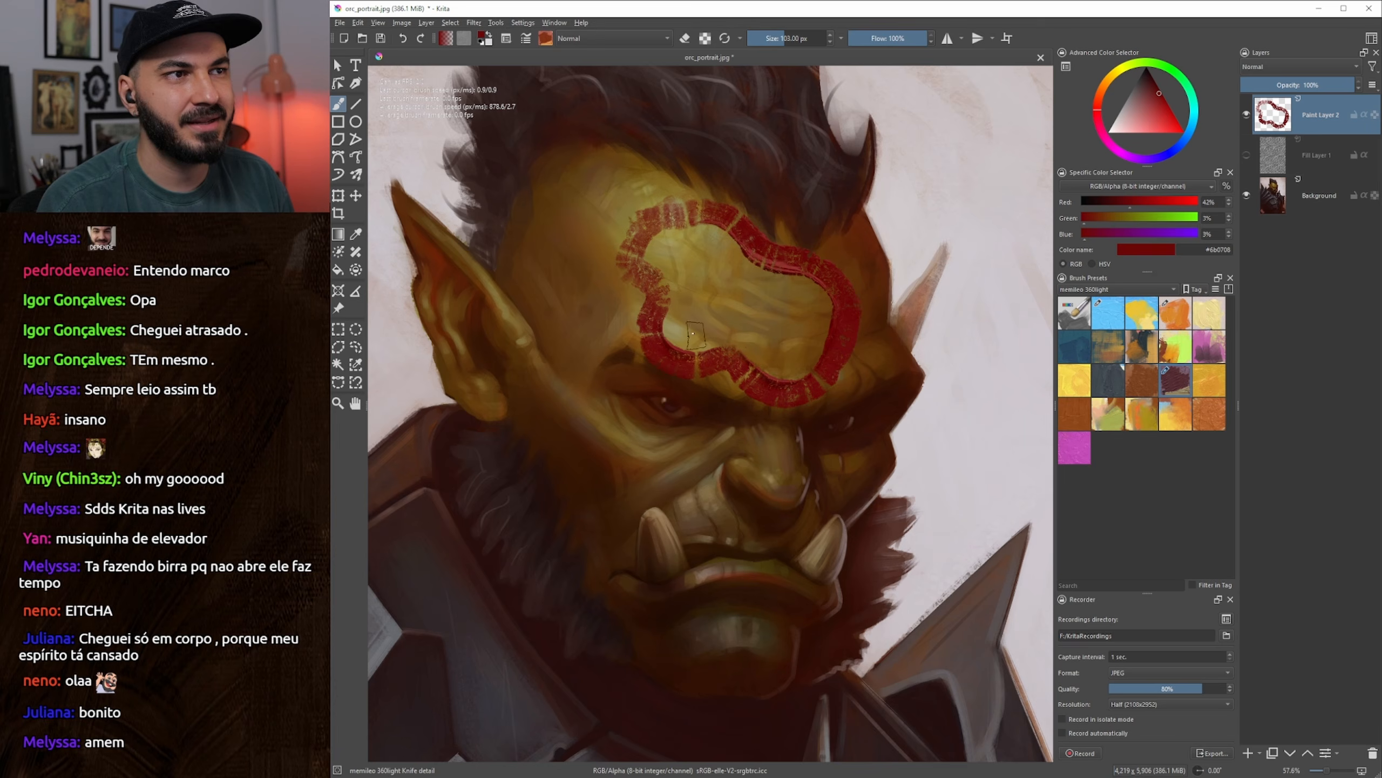
key("ctrl+z")
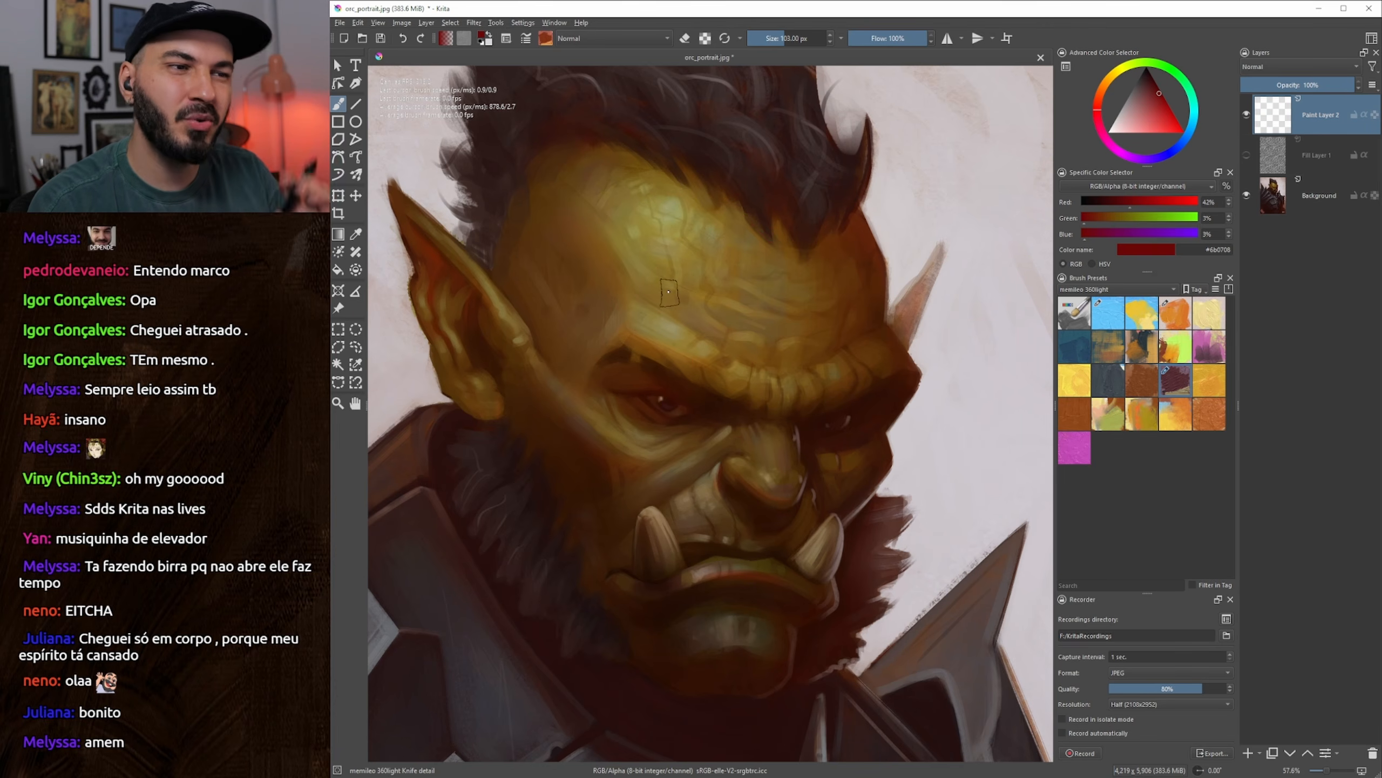
Sample the pale background colour beside the orc's face and paint short knife strokes there with the brush at about 154 px
mouse_move(596, 431)
left_mouse_down()
mouse_move(588, 533)
mouse_move(593, 449)
left_mouse_up()
left_click_drag(776, 380, 774, 368)
mouse_move(811, 379)
left_mouse_down()
mouse_move(766, 362)
mouse_move(785, 315)
mouse_move(786, 364)
mouse_move(763, 363)
mouse_move(762, 406)
mouse_move(748, 378)
left_mouse_up()
left_click(816, 363, "ctrl")
key("bracketright")
key("bracketright")
key("bracketright")
key("bracketright")
key("bracketright")
key("bracketright")
key("bracketright")
key("bracketright")
key("bracketright")
key("bracketright")
key("bracketright")
key("bracketleft")
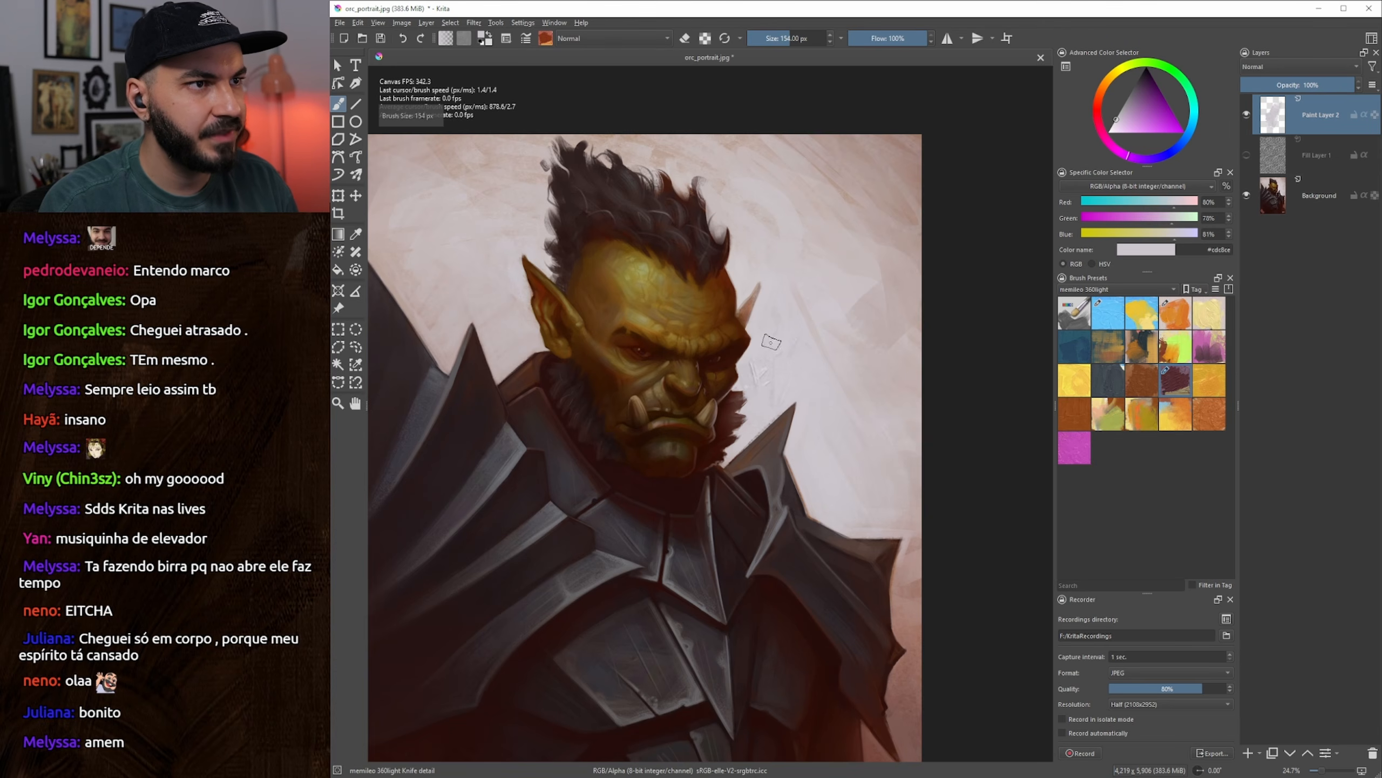
left_click_drag(762, 353, 824, 305)
mouse_move(826, 311)
left_mouse_down()
mouse_move(758, 377)
mouse_move(733, 428)
left_mouse_up()
Paint pale knife strokes over the background between the orc's face and ear tip, varying the brush size between strokes
key("bracketright")
key("bracketright")
key("bracketright")
key("bracketright")
key("bracketright")
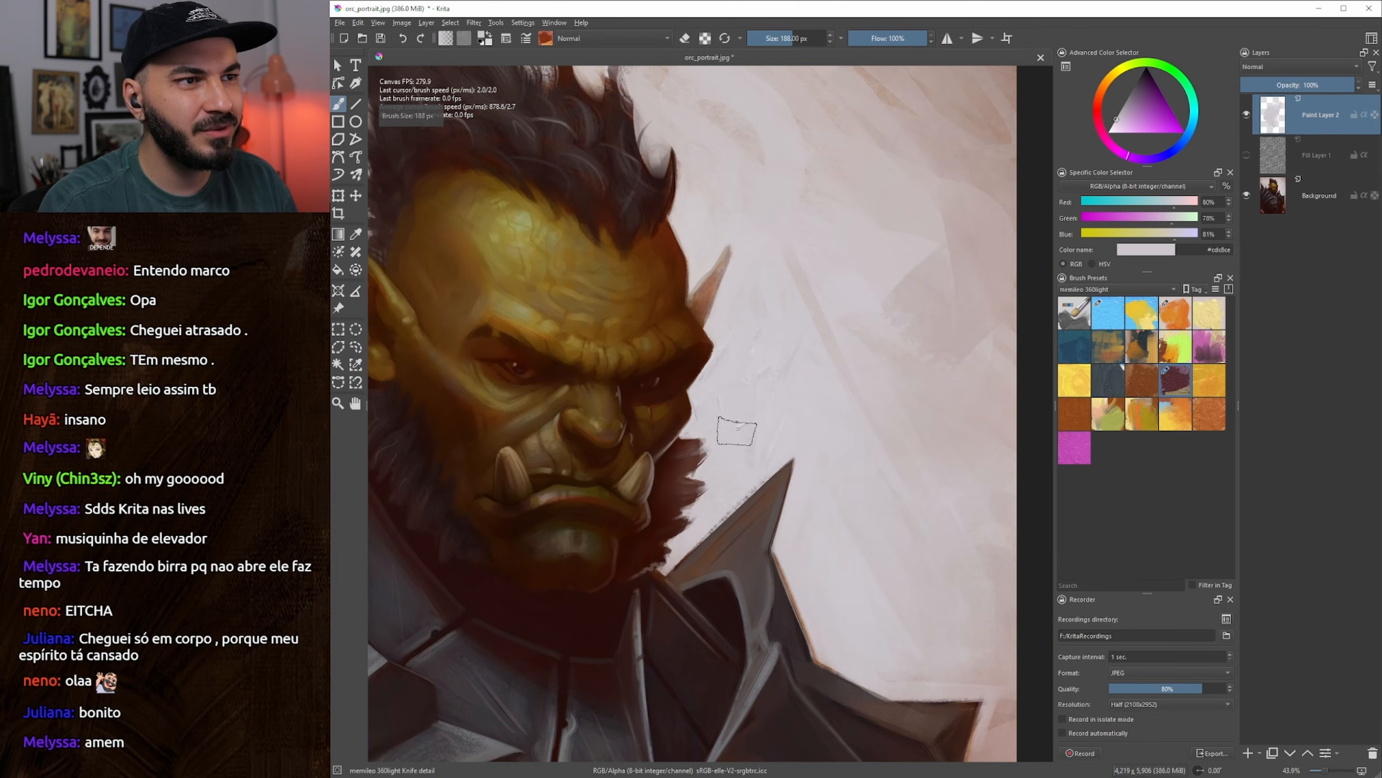
key("bracketleft")
key("bracketleft")
key("bracketleft")
key("bracketleft")
key("bracketleft")
mouse_move(726, 336)
left_mouse_down()
mouse_move(740, 268)
mouse_move(730, 300)
mouse_move(743, 259)
left_mouse_up()
key("bracketright")
key("bracketright")
key("bracketright")
key("bracketright")
key("bracketright")
key("bracketright")
key("bracketright")
left_click_drag(739, 340, 789, 241)
key("bracketright")
key("bracketright")
key("bracketright")
key("bracketright")
left_click_drag(744, 312, 762, 234)
key("bracketright")
key("bracketright")
key("bracketright")
key("bracketright")
key("bracketright")
key("bracketright")
key("bracketright")
left_click_drag(745, 346, 766, 269)
key("bracketleft")
key("bracketleft")
key("bracketleft")
key("bracketleft")
key("bracketleft")
mouse_move(796, 339)
left_mouse_down()
mouse_move(818, 406)
mouse_move(853, 316)
left_mouse_up()
key("bracketright")
key("bracketright")
mouse_move(817, 267)
left_mouse_down()
mouse_move(819, 362)
mouse_move(734, 329)
left_mouse_up()
Paint pale strokes around the shoulder spike and along the armour's edge, starting at about 126 px and enlarging the brush up to 320 px
key("bracketleft")
key("bracketleft")
key("bracketleft")
key("bracketleft")
key("bracketleft")
key("bracketleft")
key("bracketleft")
key("bracketleft")
key("bracketleft")
key("bracketleft")
key("bracketleft")
key("bracketleft")
key("bracketleft")
key("bracketleft")
key("bracketright")
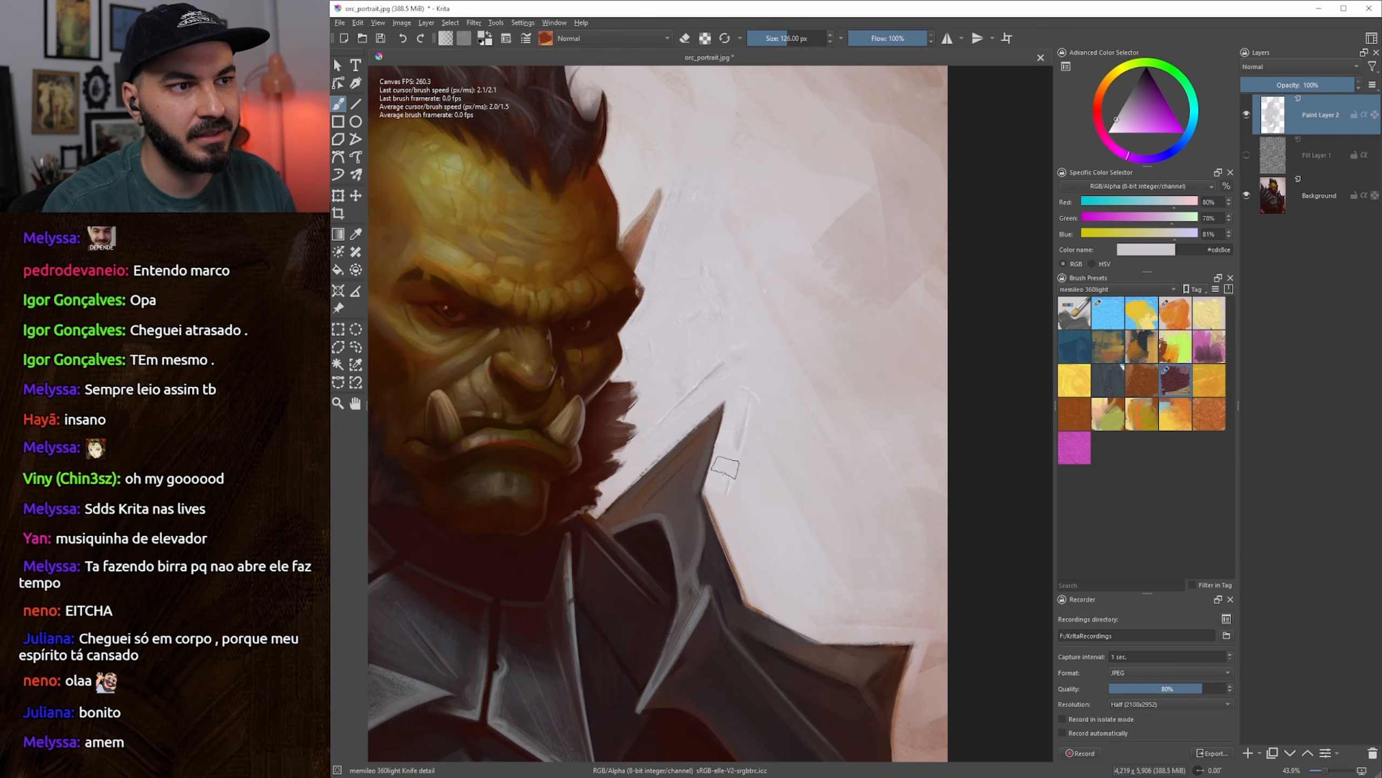
key("bracketright")
key("bracketright")
key("bracketright")
key("bracketright")
key("bracketright")
key("bracketright")
key("bracketright")
key("bracketright")
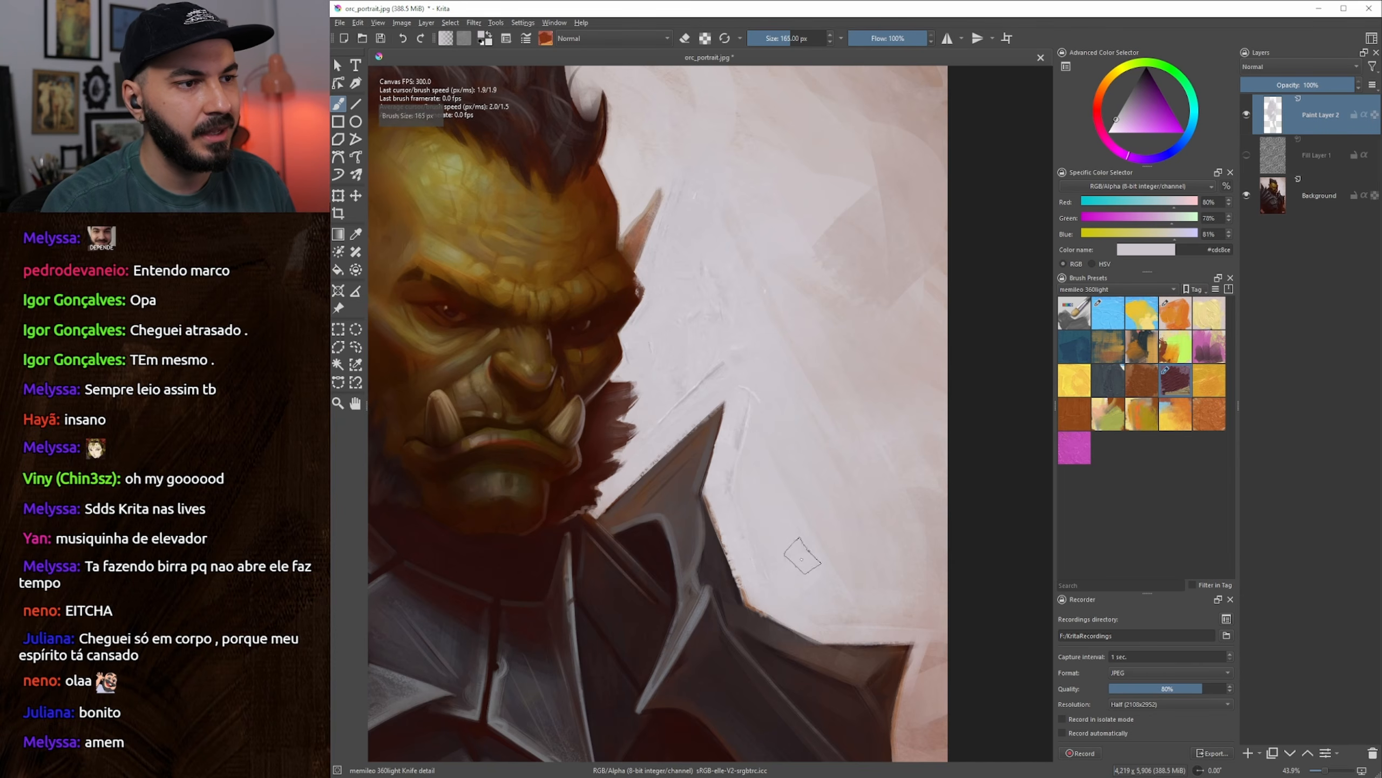
key("bracketright")
key("bracketright")
key("bracketright")
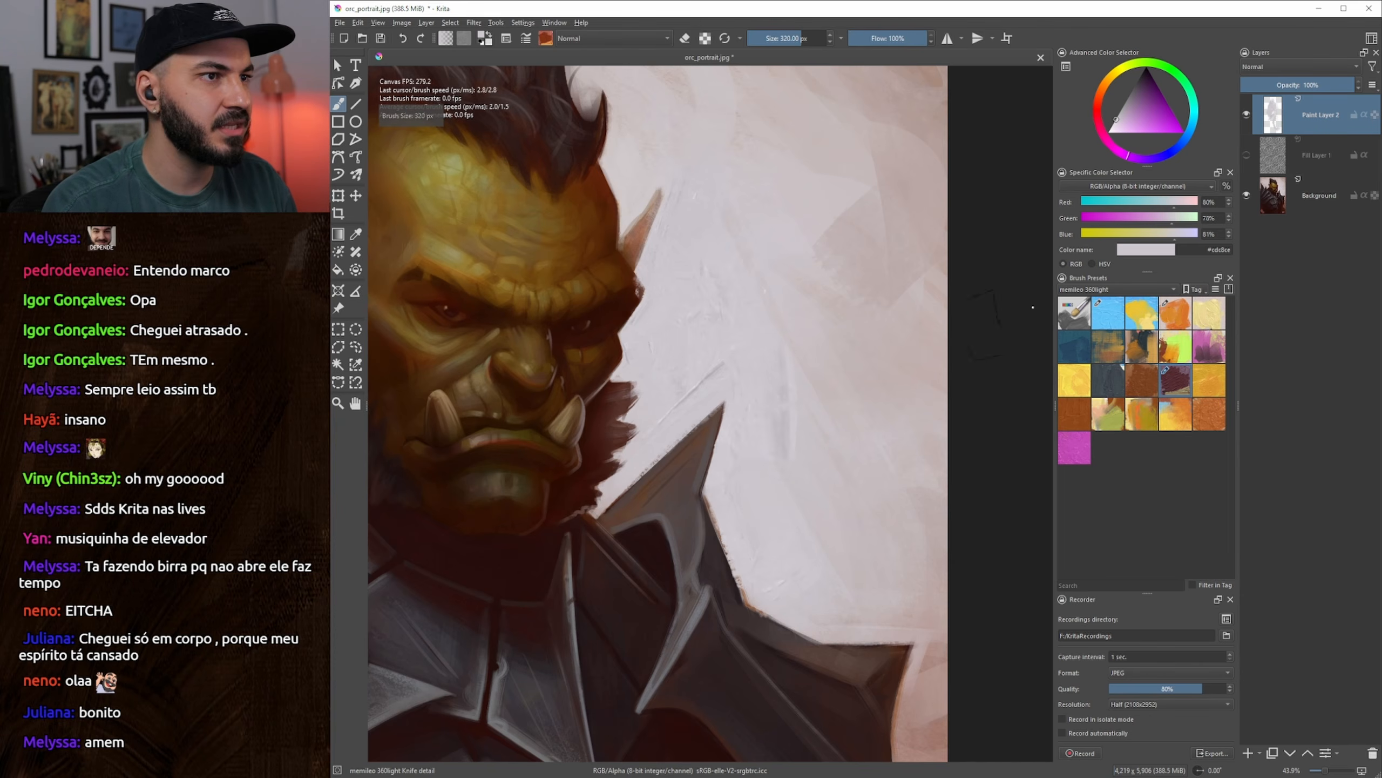
Show Fill Layer 1 again and paint broad pale strokes at 300 px over the canvas-textured background beside the orc's head
left_click(1246, 156)
key("bracketleft")
key("bracketleft")
key("bracketleft")
key("bracketleft")
key("bracketleft")
key("bracketleft")
key("bracketright")
key("bracketright")
key("bracketright")
key("bracketright")
key("bracketright")
key("bracketright")
key("bracketright")
mouse_move(787, 433)
left_mouse_down()
mouse_move(800, 334)
mouse_move(770, 297)
mouse_move(716, 294)
mouse_move(725, 243)
mouse_move(711, 331)
left_mouse_up()
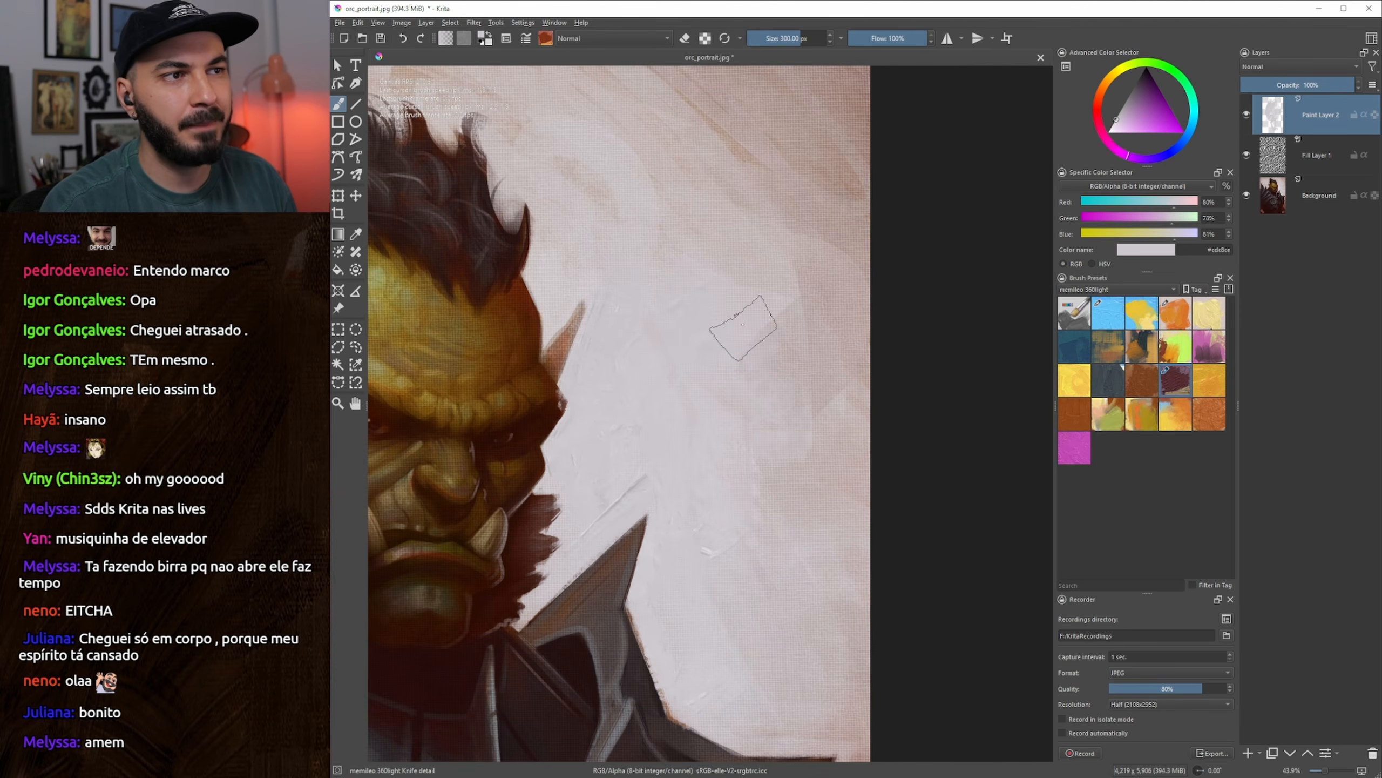
left_click_drag(724, 270, 803, 325)
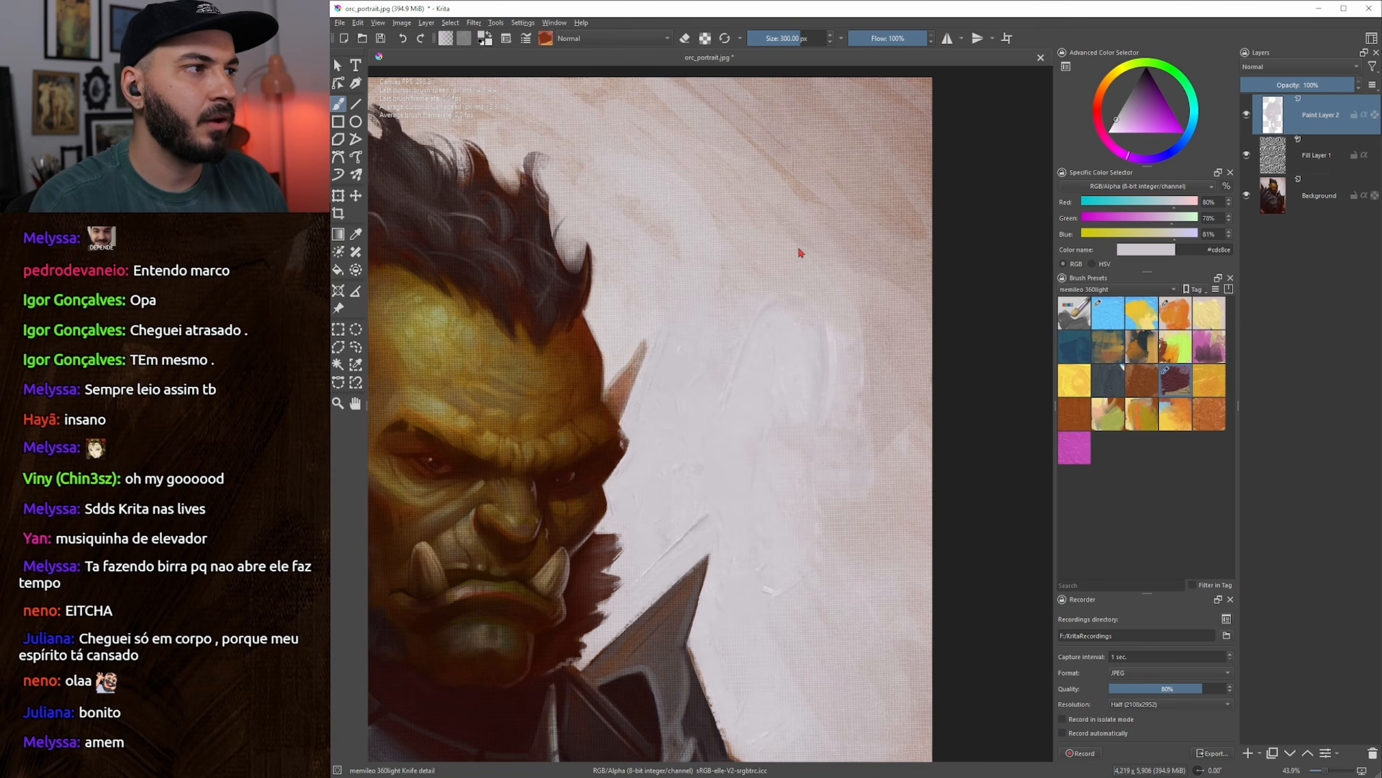
Switch to the memileo 360light Knife grainy brush, paint pale strokes beside the orc's hair, and resample the background colour there
left_click(1198, 383)
key("bracketleft")
left_click_drag(761, 218, 689, 355)
left_click(785, 309, "ctrl")
key("bracketleft")
key("bracketleft")
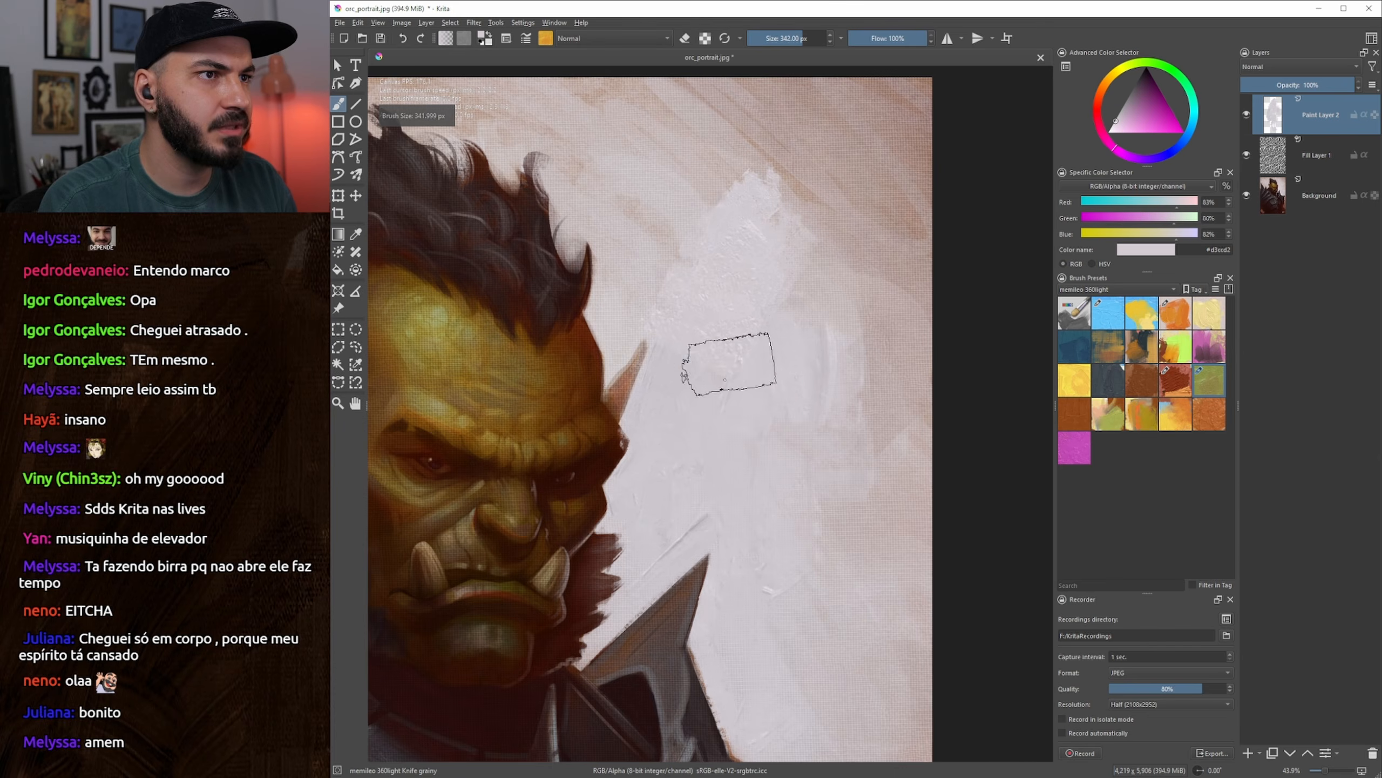
Reduce the brush to 154 px and smaller, and paint pale strokes between the orc's hair and ear tip
scroll(692, 327, "up", 3)
key("bracketleft")
key("bracketleft")
key("bracketleft")
key("bracketleft")
key("bracketleft")
key("bracketleft")
key("bracketleft")
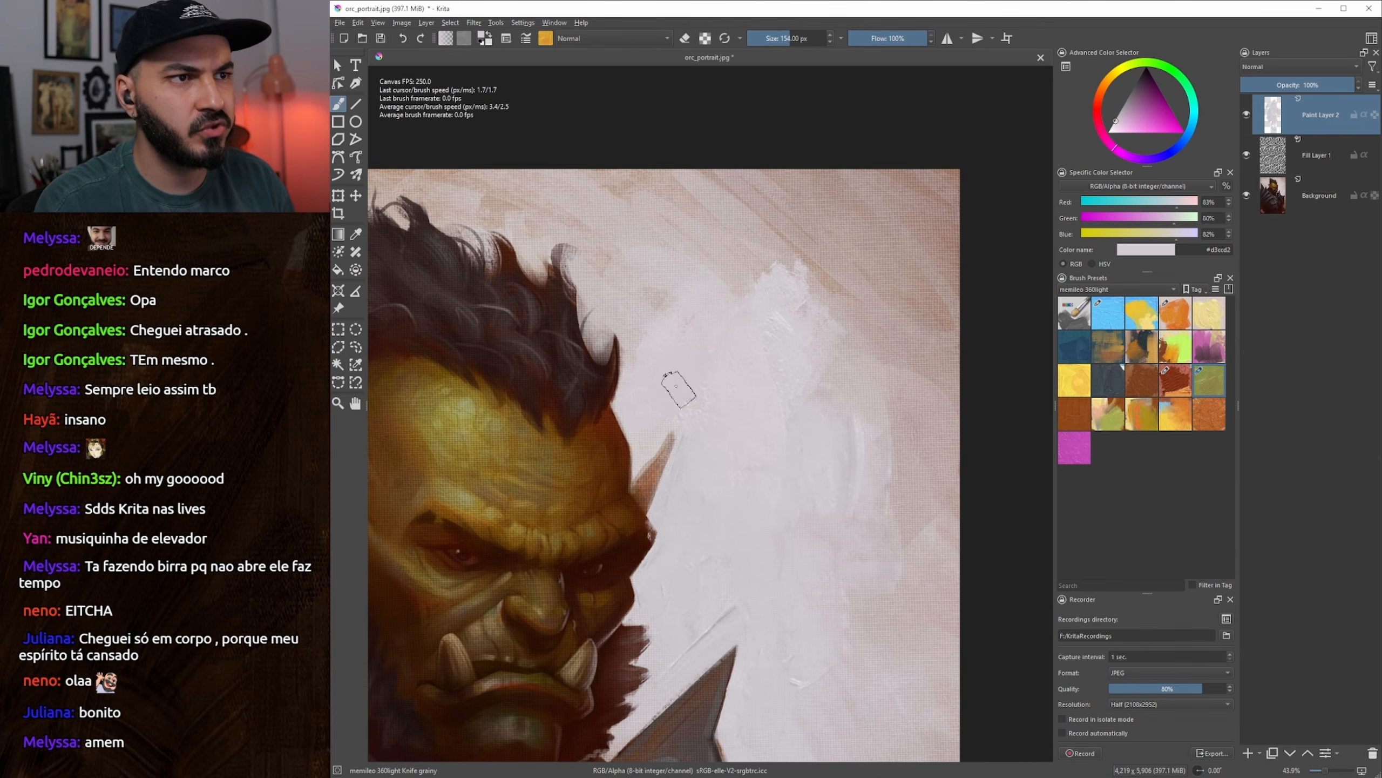
scroll(702, 431, "down", 3)
key("bracketleft")
key("bracketleft")
key("bracketleft")
key("bracketleft")
key("bracketleft")
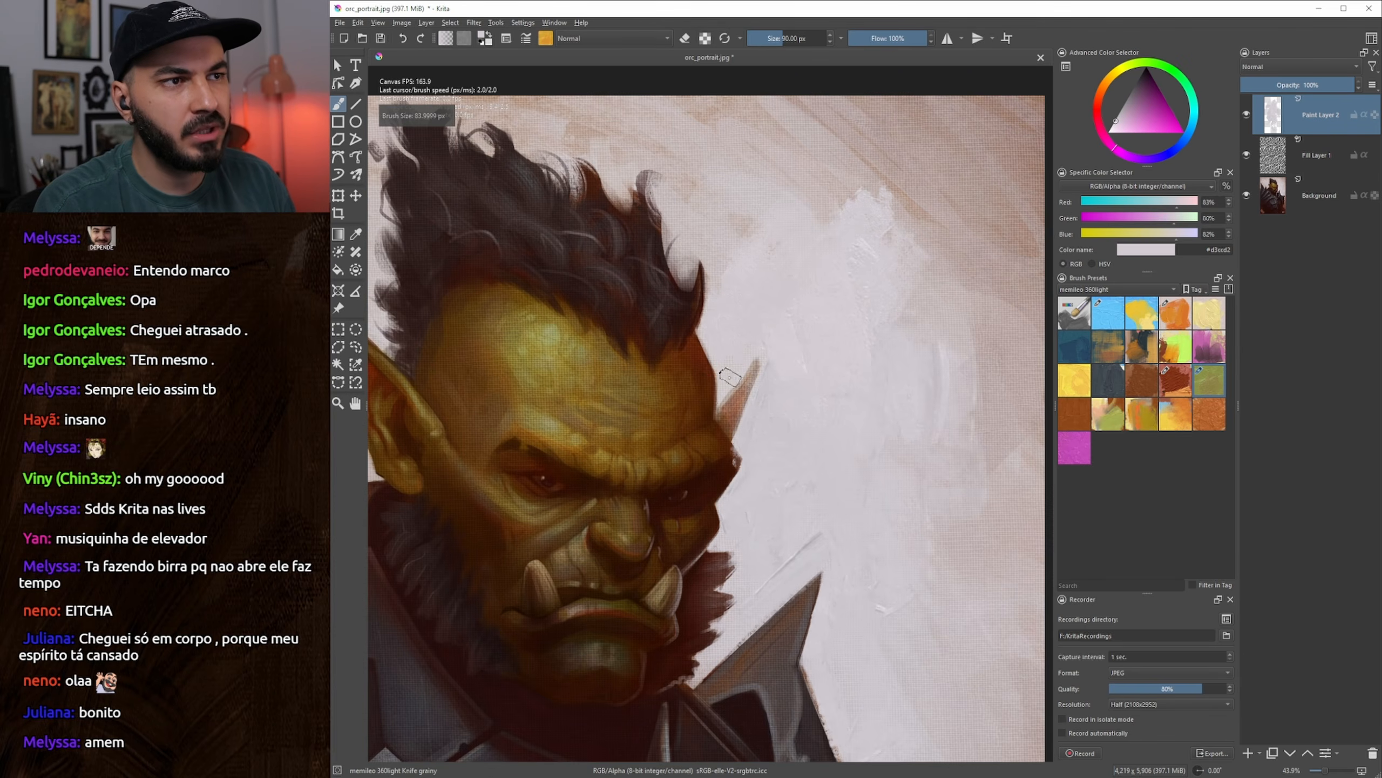
key("bracketright")
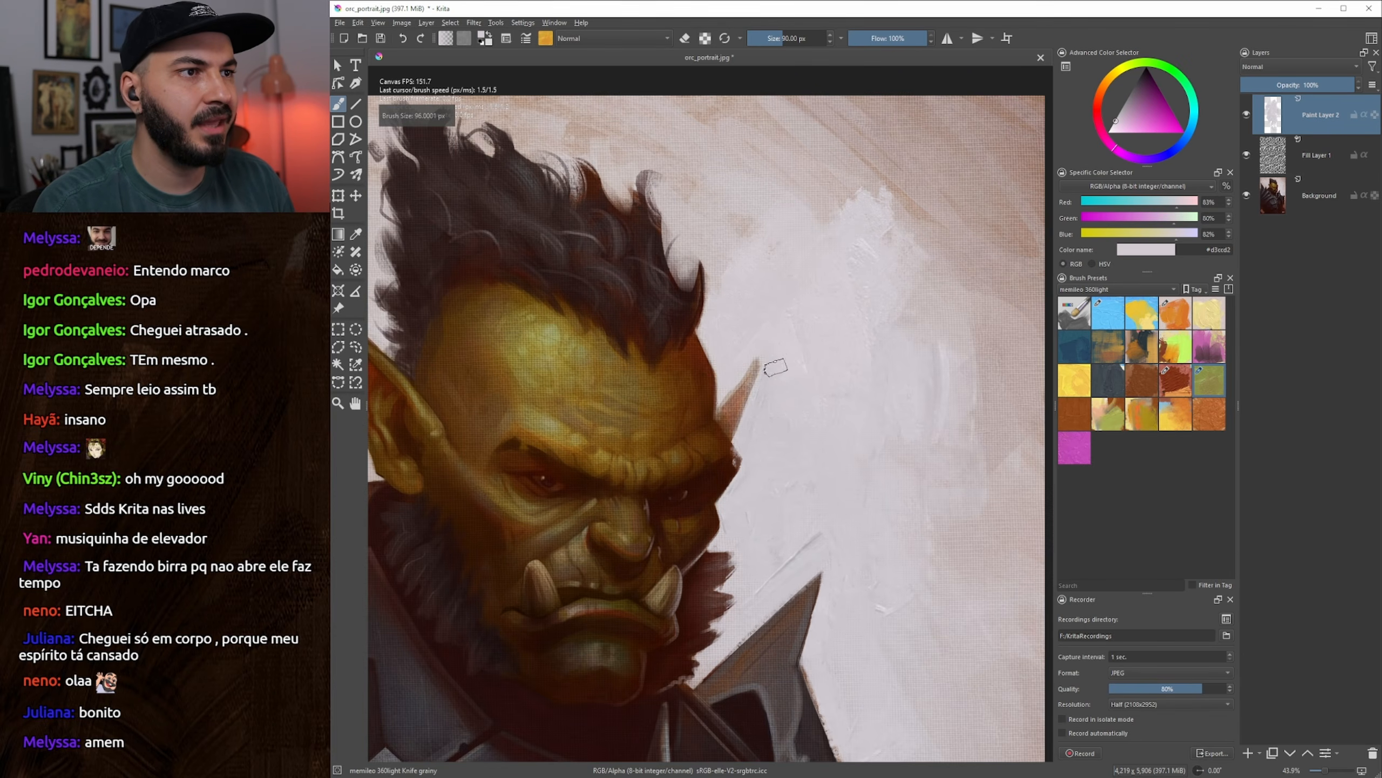
scroll(757, 331, "up", 3)
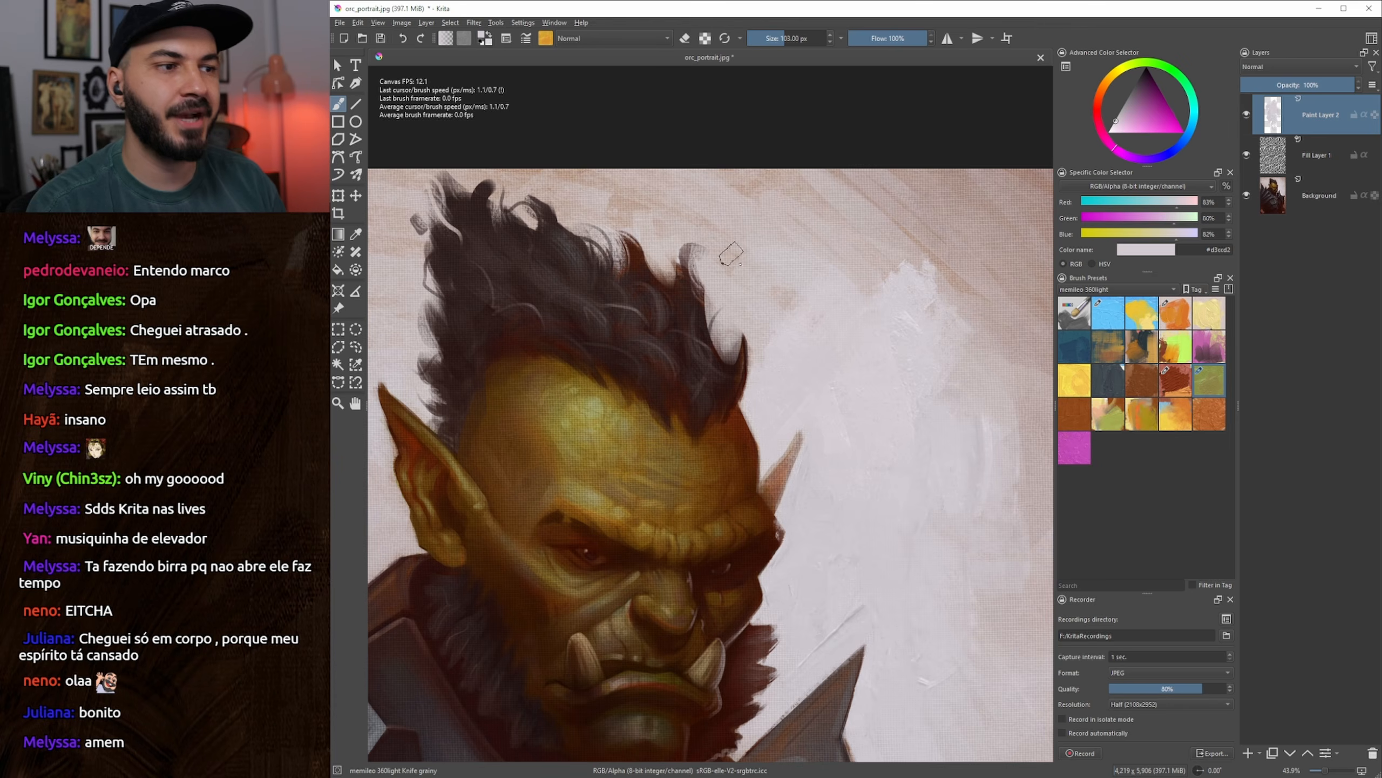
Enlarge the brush to 176 px and then 246 px, painting pale strokes in the background beside the orc's hair
key("bracketright")
key("bracketright")
key("bracketright")
key("bracketright")
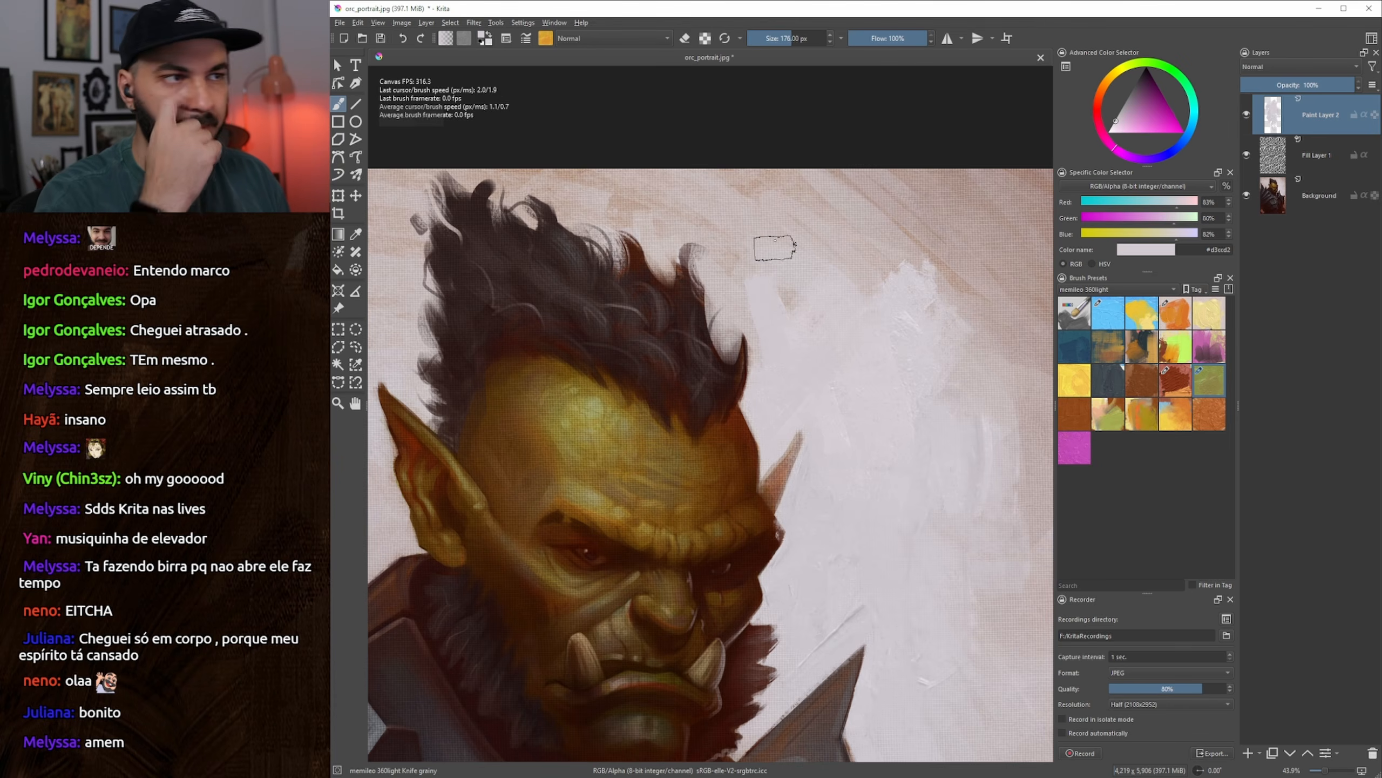
left_click_drag(775, 261, 695, 300)
key("bracketright")
key("bracketright")
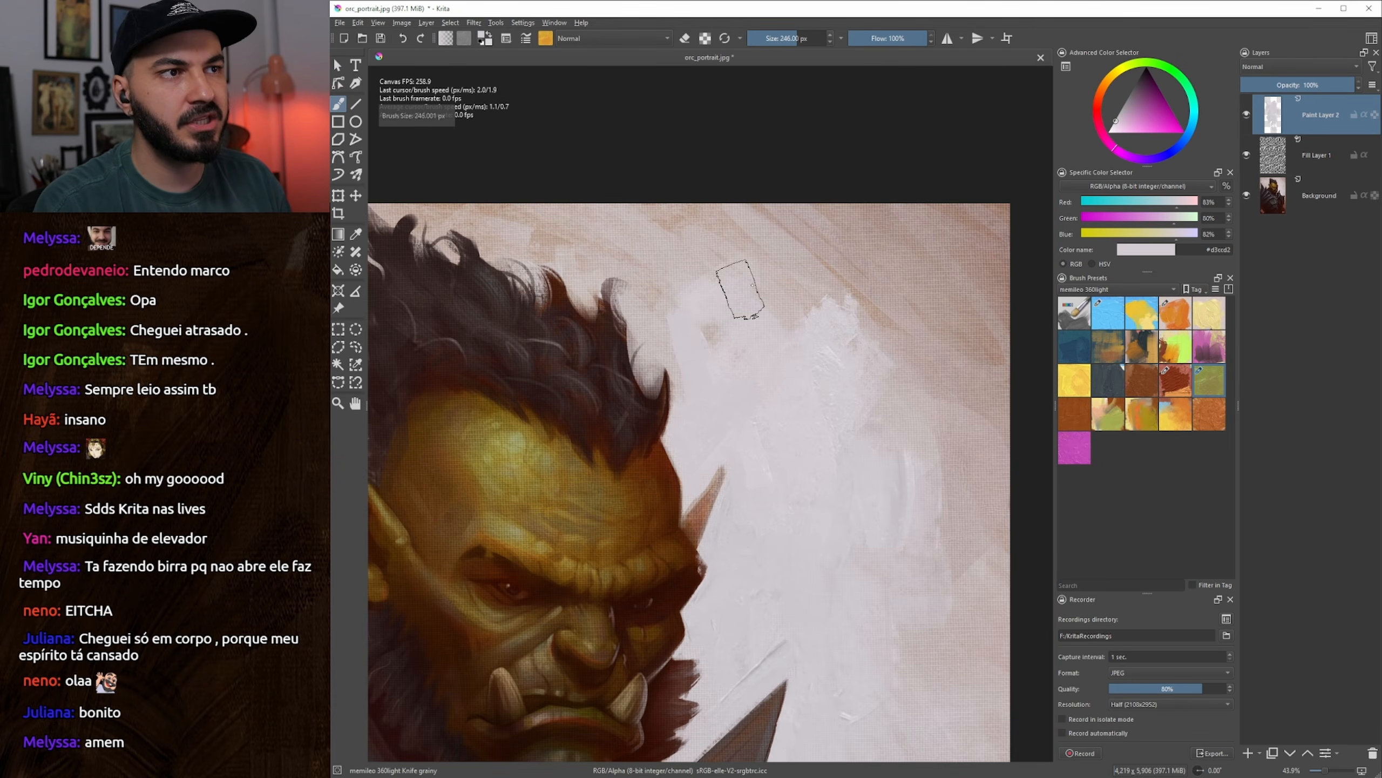
left_click_drag(815, 259, 844, 244)
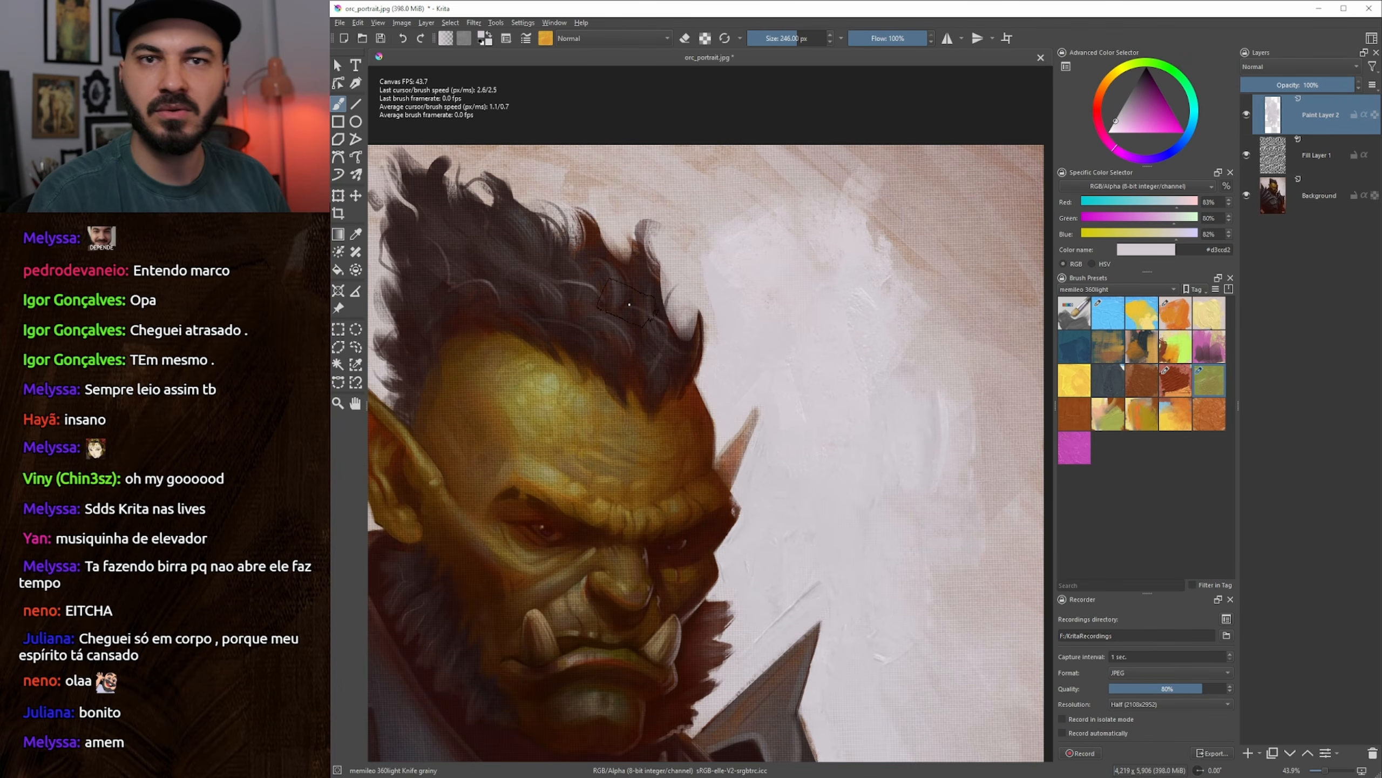
Paint broad pale strokes over the upper background beside the head, enlarging the brush from 246 px between strokes
left_click_drag(765, 278, 730, 296)
key("bracketright")
key("bracketright")
key("bracketright")
key("bracketright")
mouse_move(848, 316)
left_mouse_down()
mouse_move(777, 308)
mouse_move(743, 282)
left_mouse_up()
key("bracketright")
key("bracketright")
mouse_move(810, 401)
left_mouse_down()
mouse_move(832, 372)
mouse_move(789, 351)
mouse_move(832, 277)
mouse_move(794, 327)
mouse_move(774, 381)
left_mouse_up()
left_click_drag(803, 243, 777, 319)
Reduce the brush to 263 px and extend the pale strokes toward the canvas edge, enlarging it to 320 px
key("bracketleft")
key("bracketleft")
key("bracketleft")
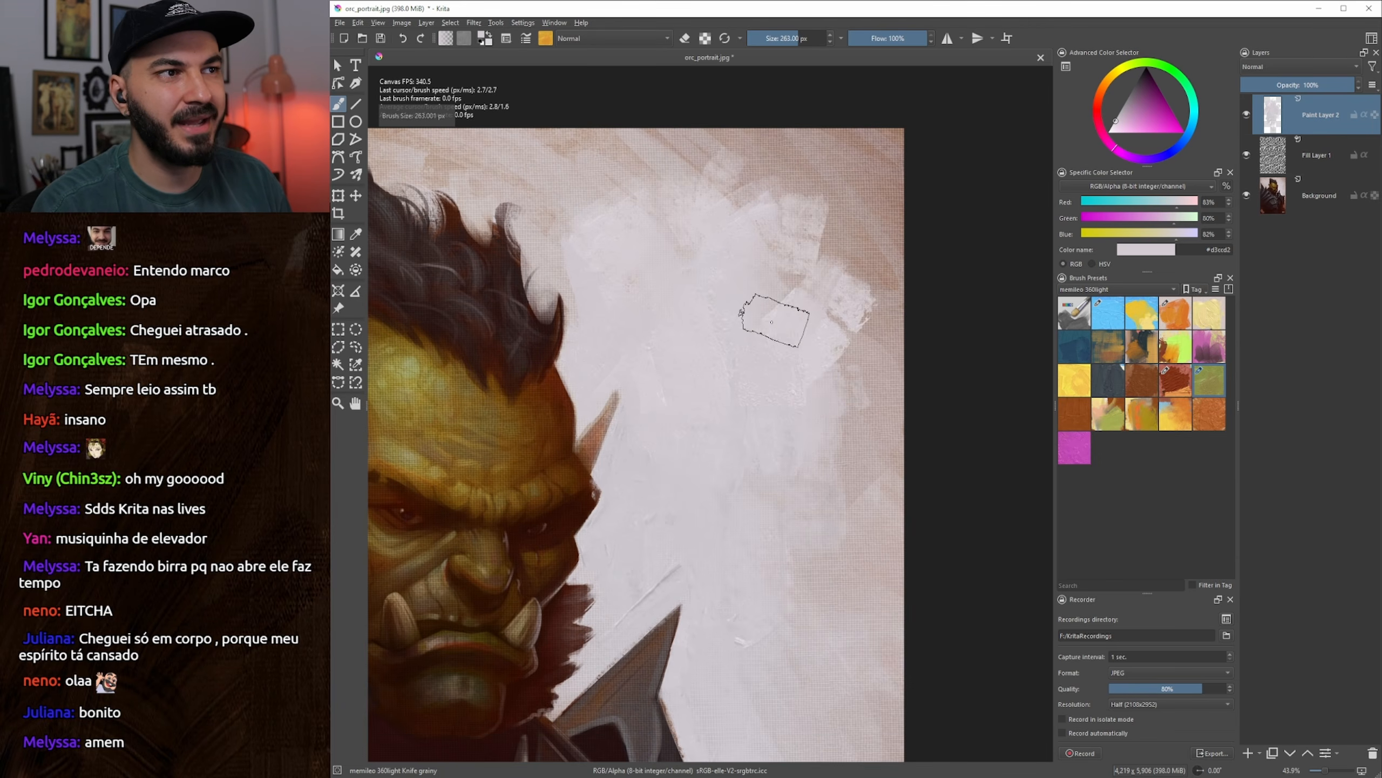
mouse_move(805, 234)
left_mouse_down()
mouse_move(806, 167)
mouse_move(778, 120)
mouse_move(854, 263)
mouse_move(839, 309)
left_mouse_up()
key("bracketright")
mouse_move(846, 419)
left_mouse_down()
mouse_move(845, 493)
mouse_move(844, 406)
mouse_move(843, 515)
mouse_move(784, 569)
left_mouse_up()
Sample pale tones from the background and paint over the area above the armour's shoulder, enlarging the brush to 342 px
left_click(895, 515, "ctrl")
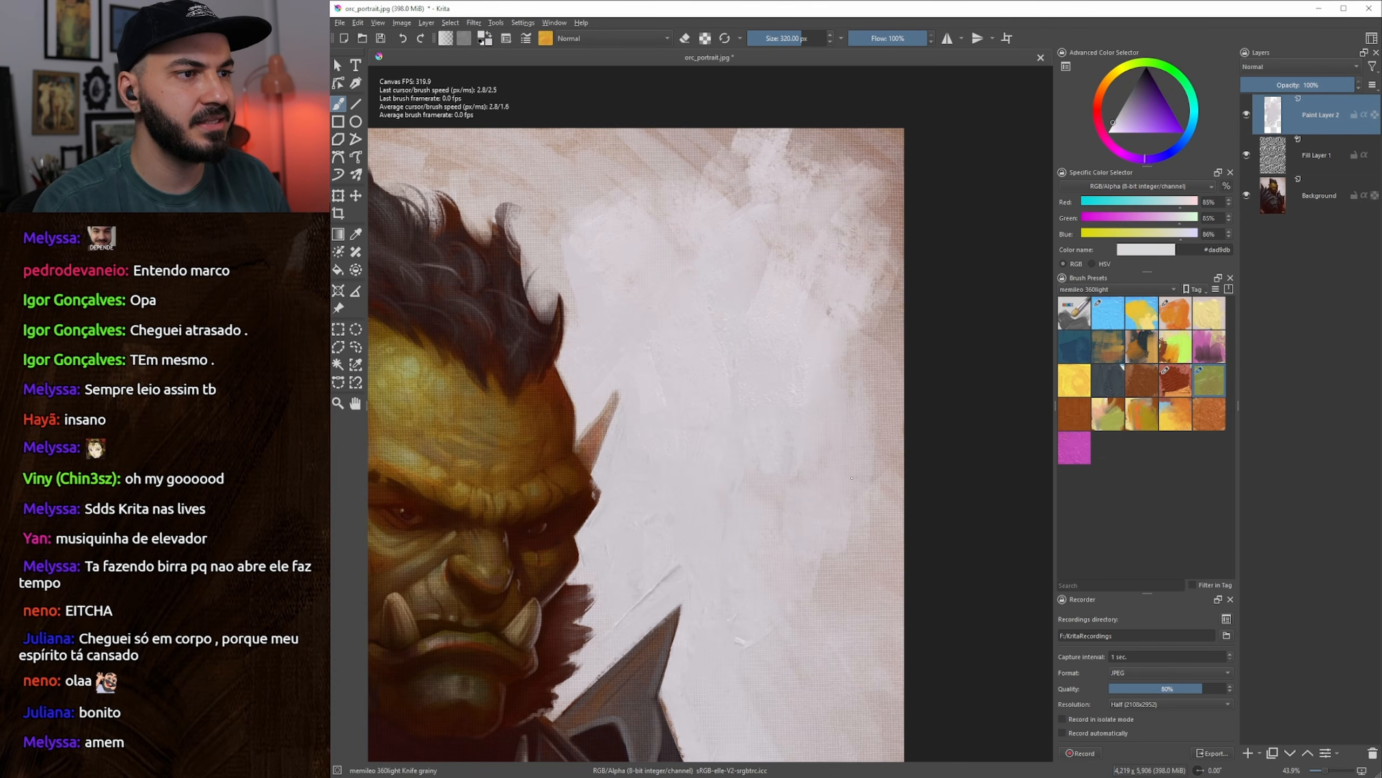
left_click_drag(838, 430, 806, 482)
left_click(813, 496, "ctrl")
key("bracketright")
left_click_drag(834, 549, 890, 402)
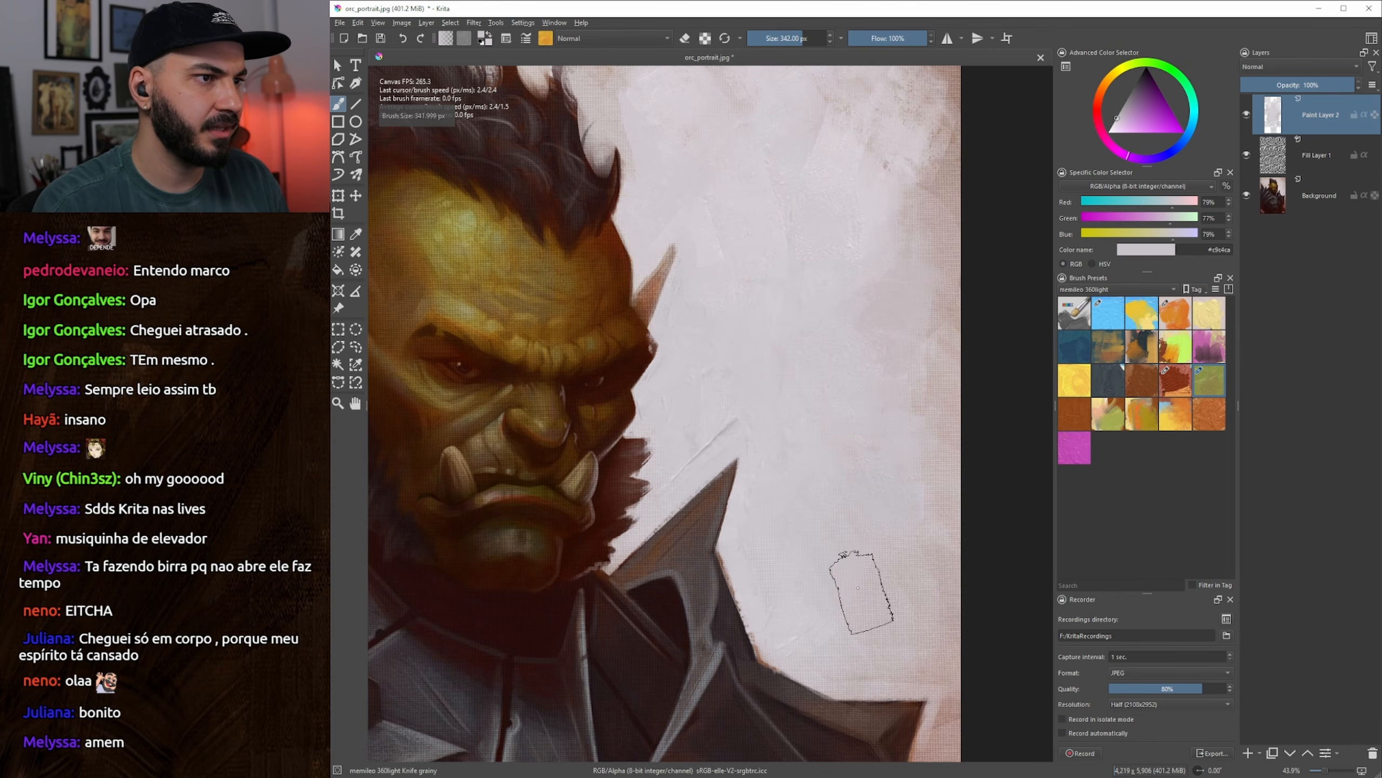
Paint pale strokes down the background beside the shoulder armour, resampling nearby background tones between strokes
mouse_move(922, 648)
left_mouse_down()
mouse_move(770, 610)
mouse_move(781, 640)
mouse_move(942, 666)
mouse_move(913, 687)
mouse_move(931, 647)
mouse_move(886, 611)
mouse_move(857, 422)
left_mouse_up()
left_click_drag(893, 535, 889, 588)
mouse_move(889, 588)
left_mouse_down()
mouse_move(910, 449)
mouse_move(888, 564)
mouse_move(899, 645)
left_mouse_up()
left_click(915, 650, "ctrl")
left_click_drag(901, 563, 898, 612)
mouse_move(898, 613)
left_mouse_down()
mouse_move(906, 509)
mouse_move(889, 536)
mouse_move(904, 635)
left_mouse_up()
left_click(895, 529, "ctrl")
mouse_move(909, 561)
left_mouse_down()
mouse_move(912, 624)
mouse_move(838, 674)
mouse_move(734, 598)
mouse_move(870, 619)
left_mouse_up()
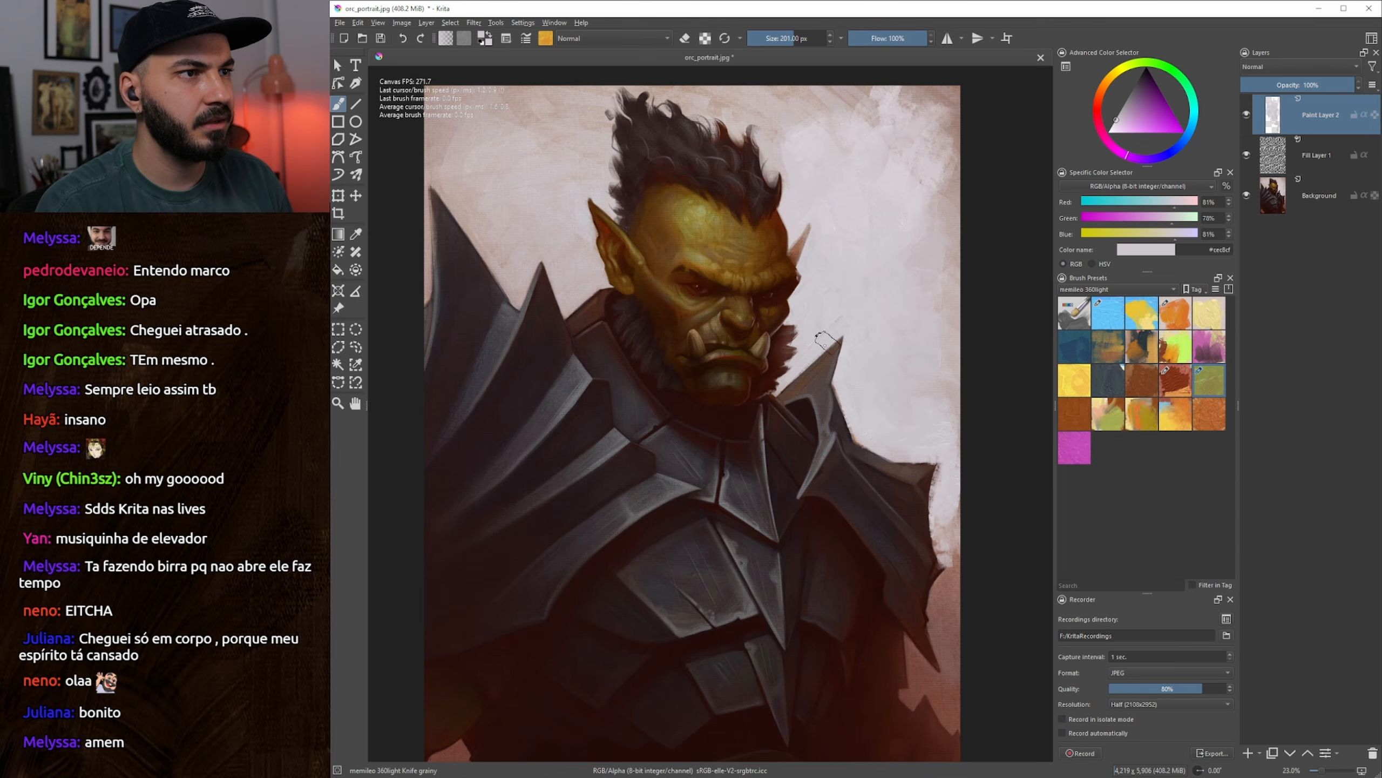
Toggle the visibility of Paint Layer 2 and Fill Layer 1 to compare the portrait with and without the added texture
left_click_drag(849, 303, 831, 359)
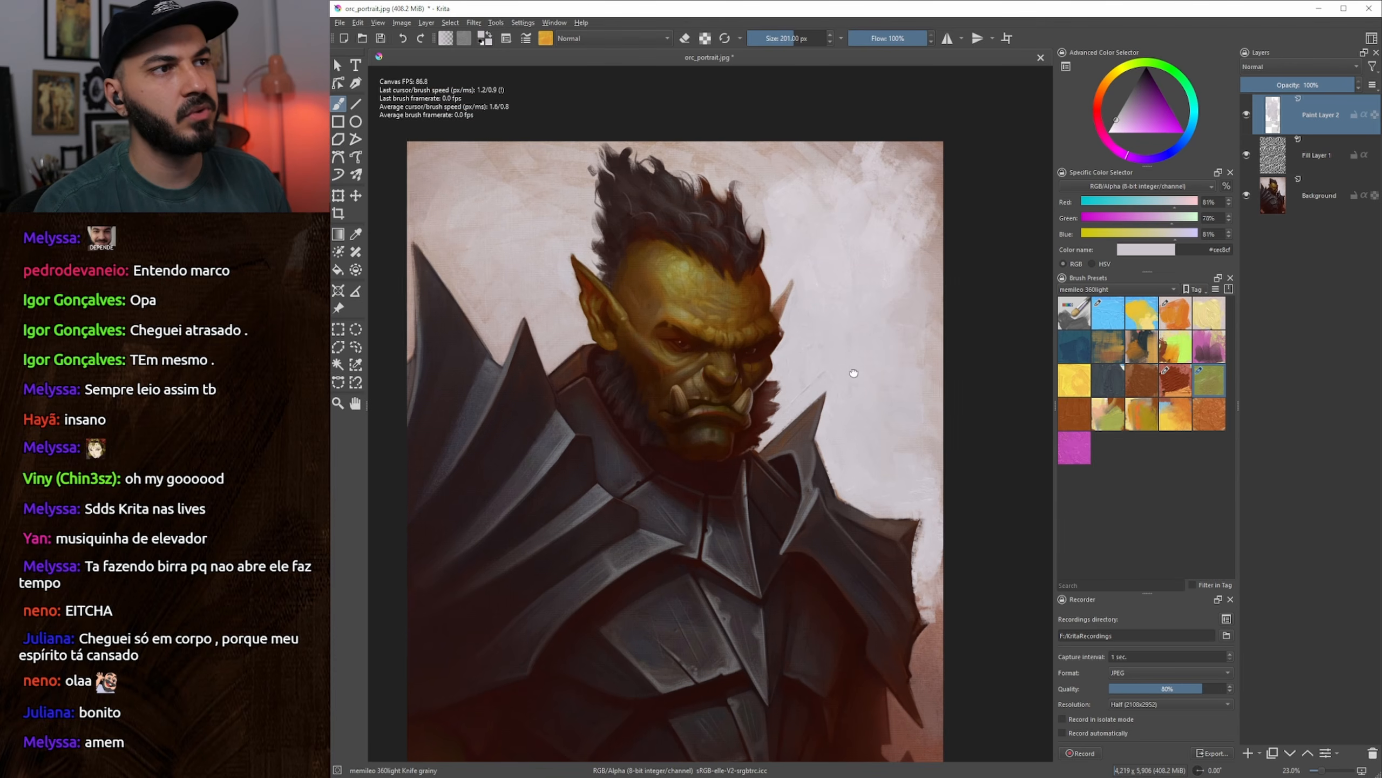
left_click(1246, 115)
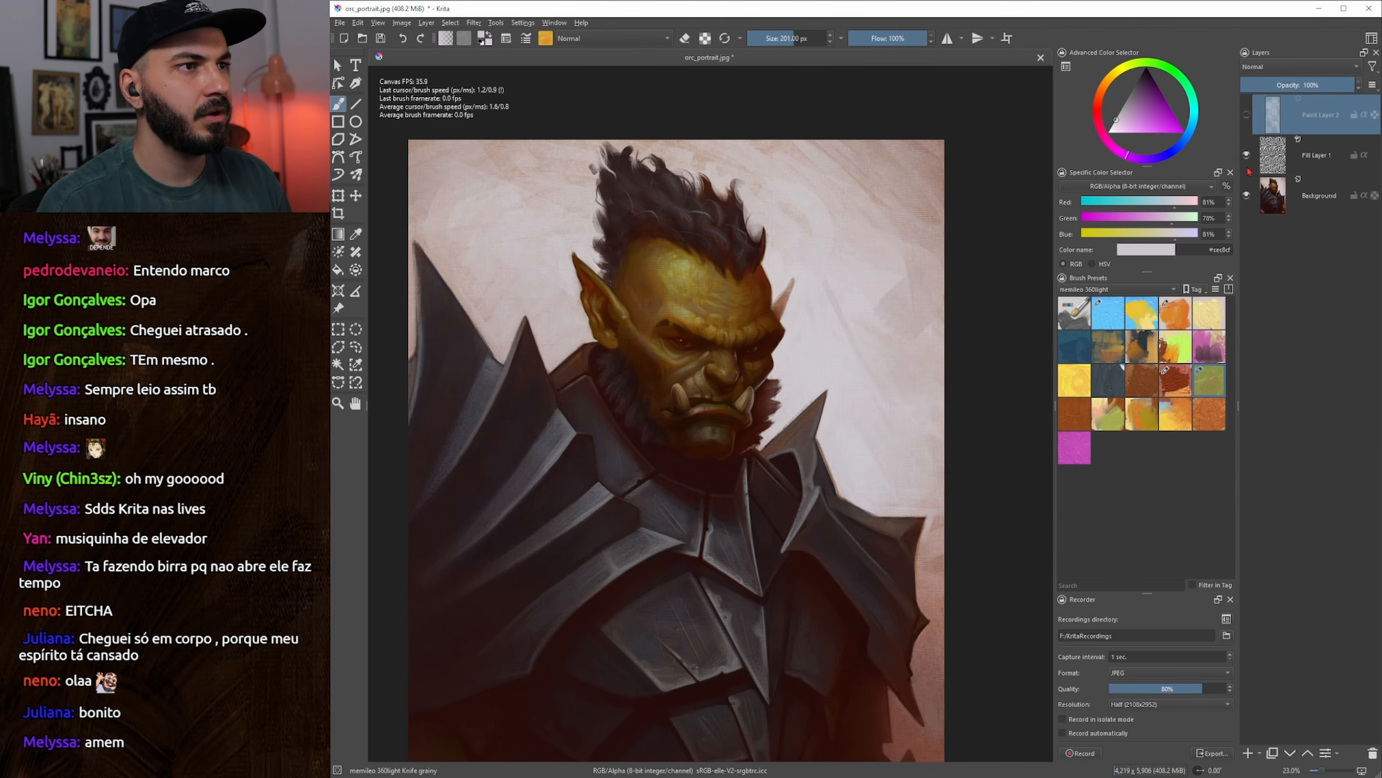
left_click(1247, 164)
left_click(1247, 156)
left_click(1246, 114)
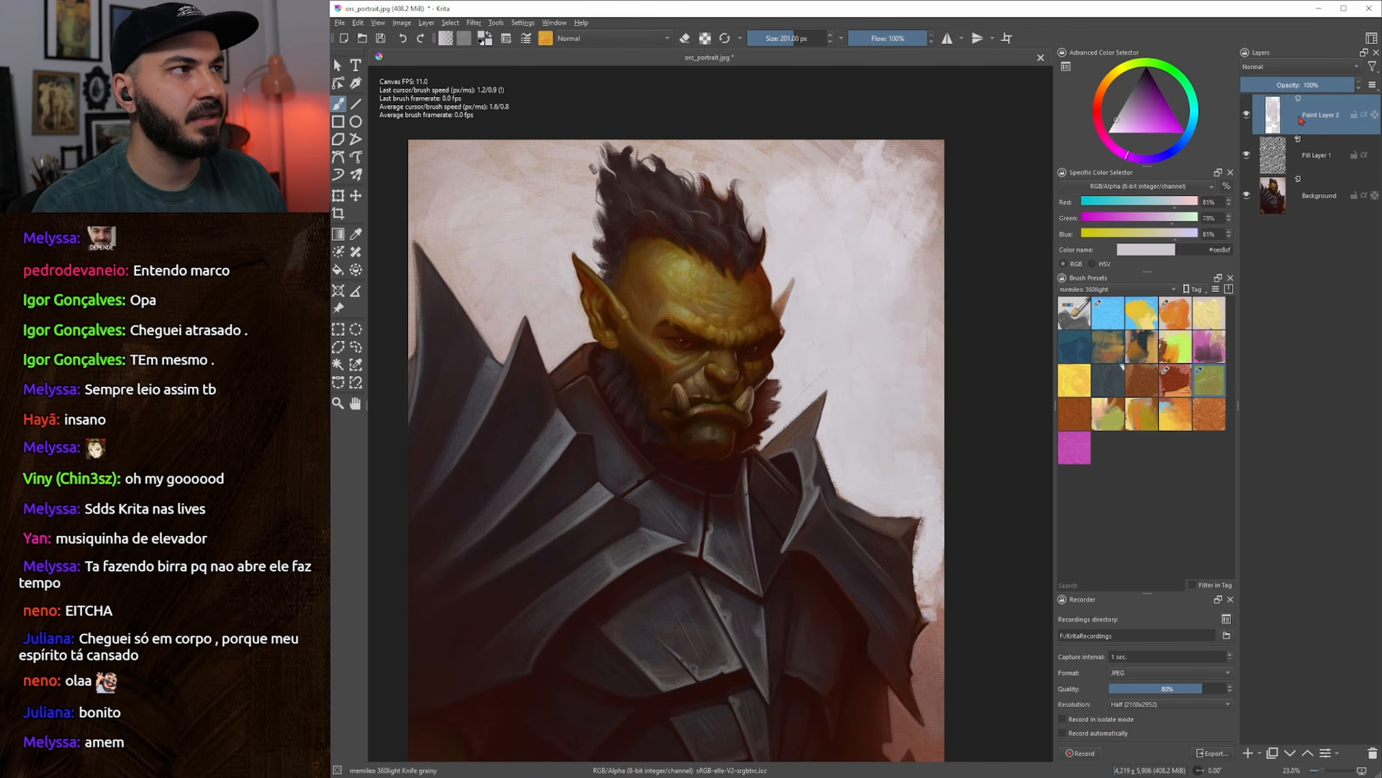
Select Fill Layer 1, hide it to examine the orc's face without the canvas texture, and show it again
left_click_drag(784, 362, 713, 416)
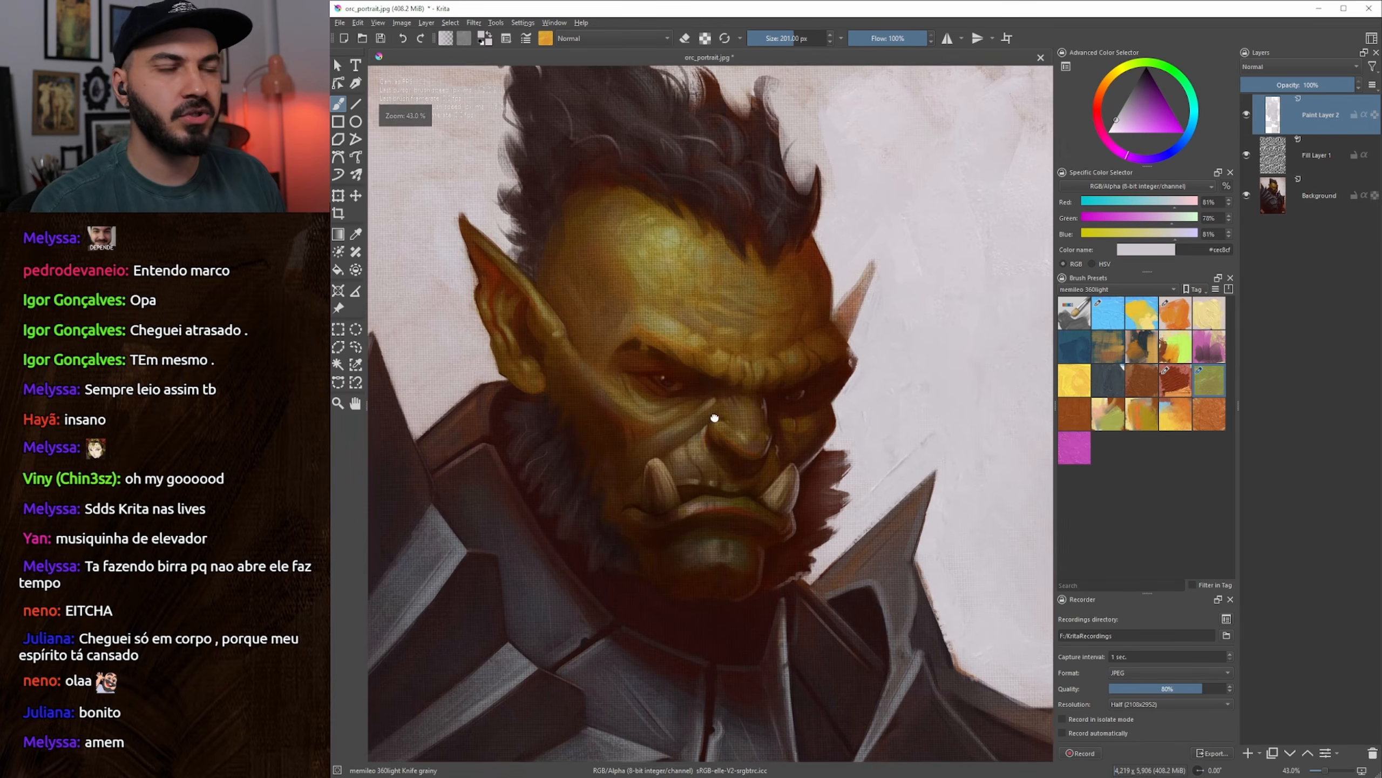
mouse_move(793, 392)
left_mouse_down()
mouse_move(793, 404)
mouse_move(730, 403)
left_mouse_up()
left_click(1310, 171)
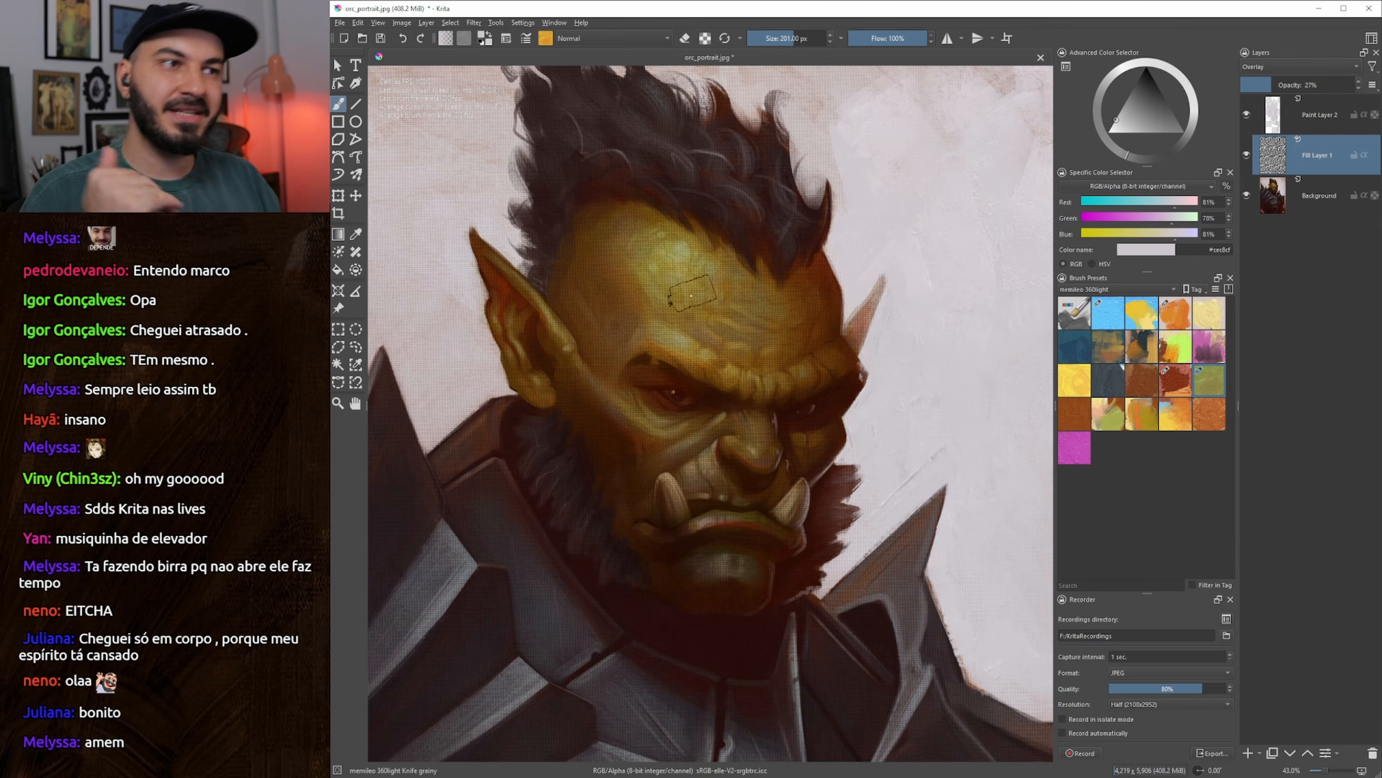
left_click_drag(709, 313, 703, 325)
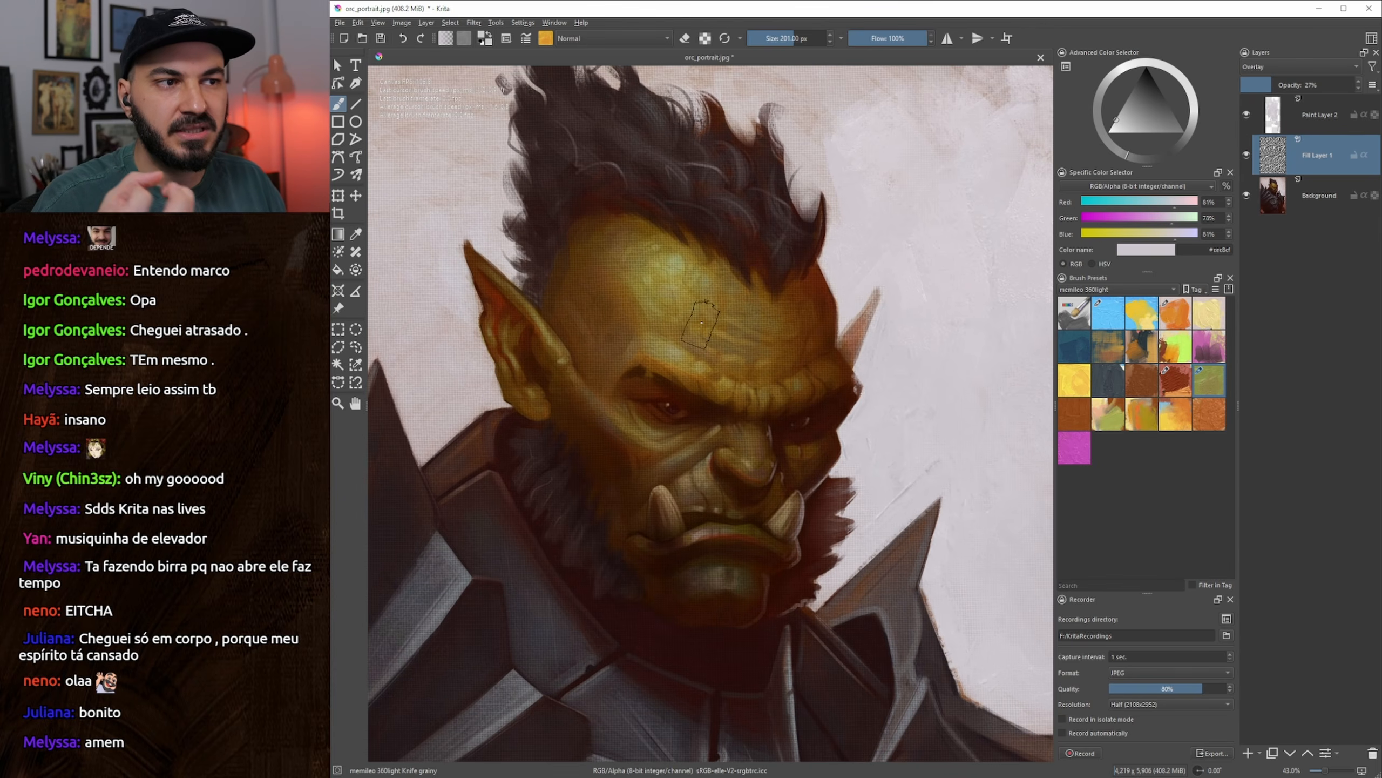
left_click(1247, 154)
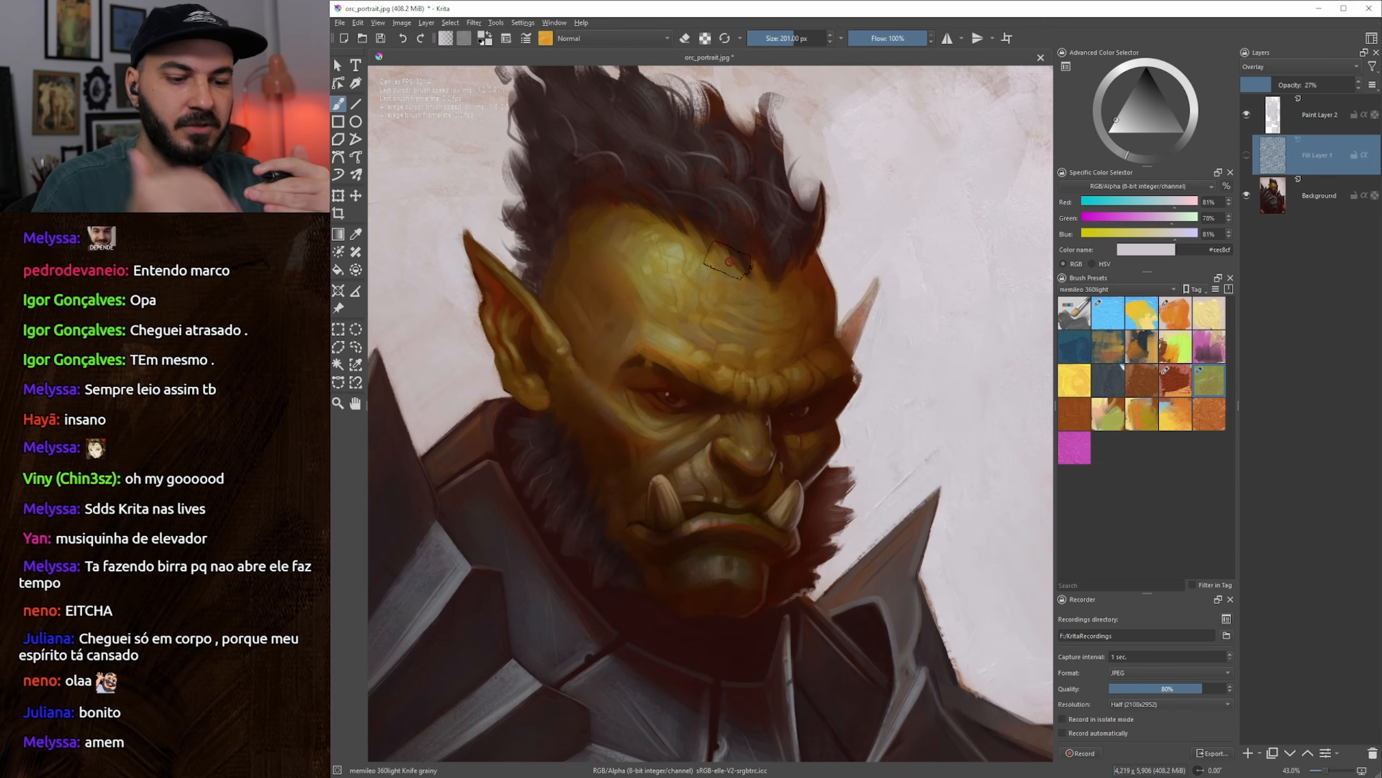
mouse_move(803, 428)
left_mouse_down()
mouse_move(821, 412)
mouse_move(825, 429)
left_mouse_up()
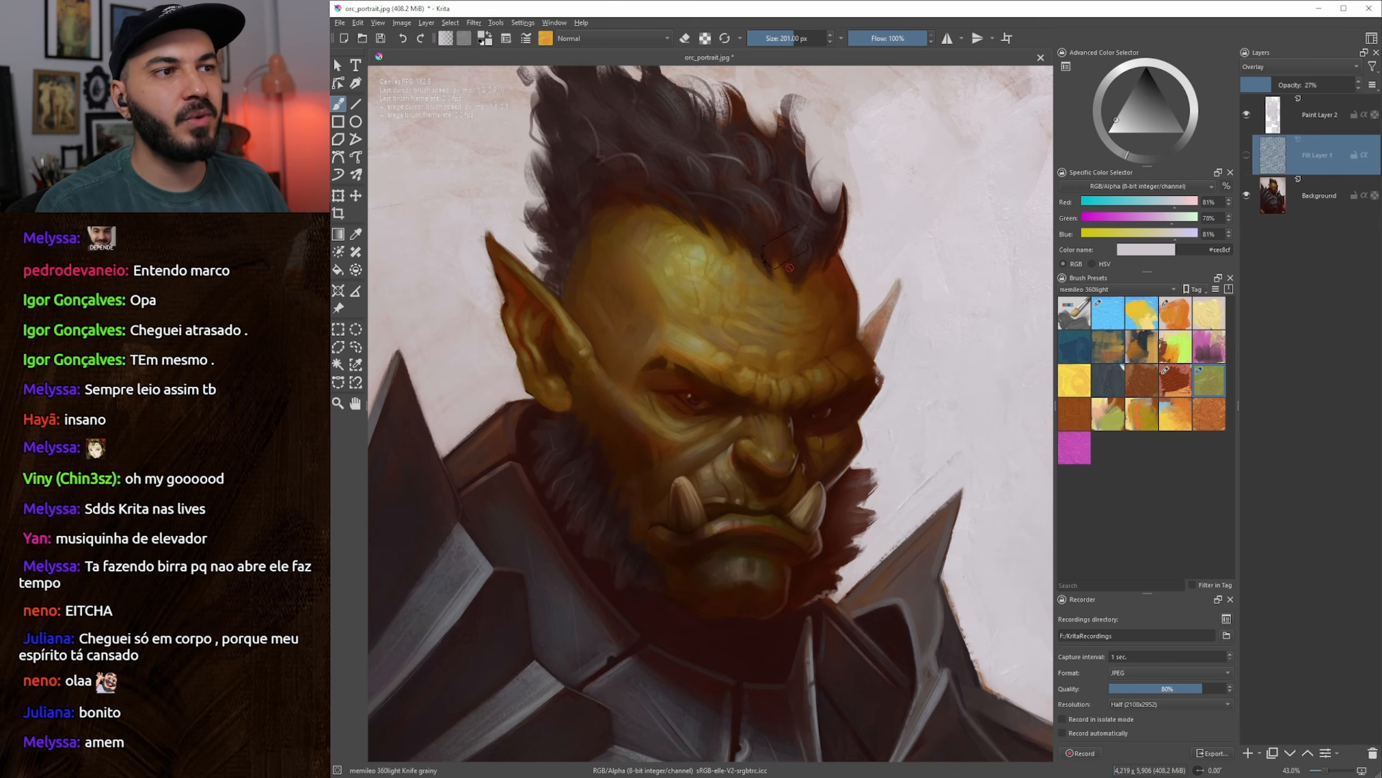
mouse_move(741, 307)
left_mouse_down()
mouse_move(746, 296)
mouse_move(746, 330)
mouse_move(731, 326)
left_mouse_up()
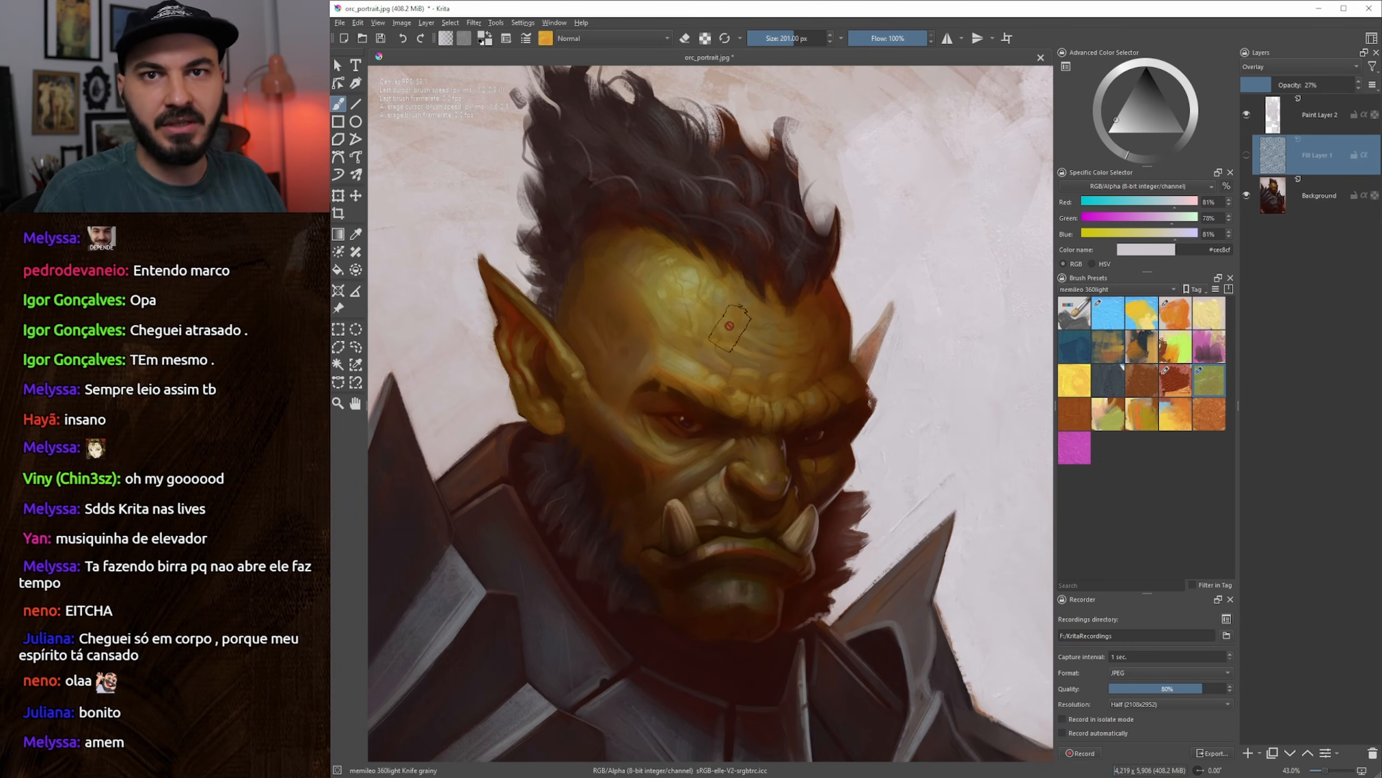
left_click_drag(755, 392, 751, 397)
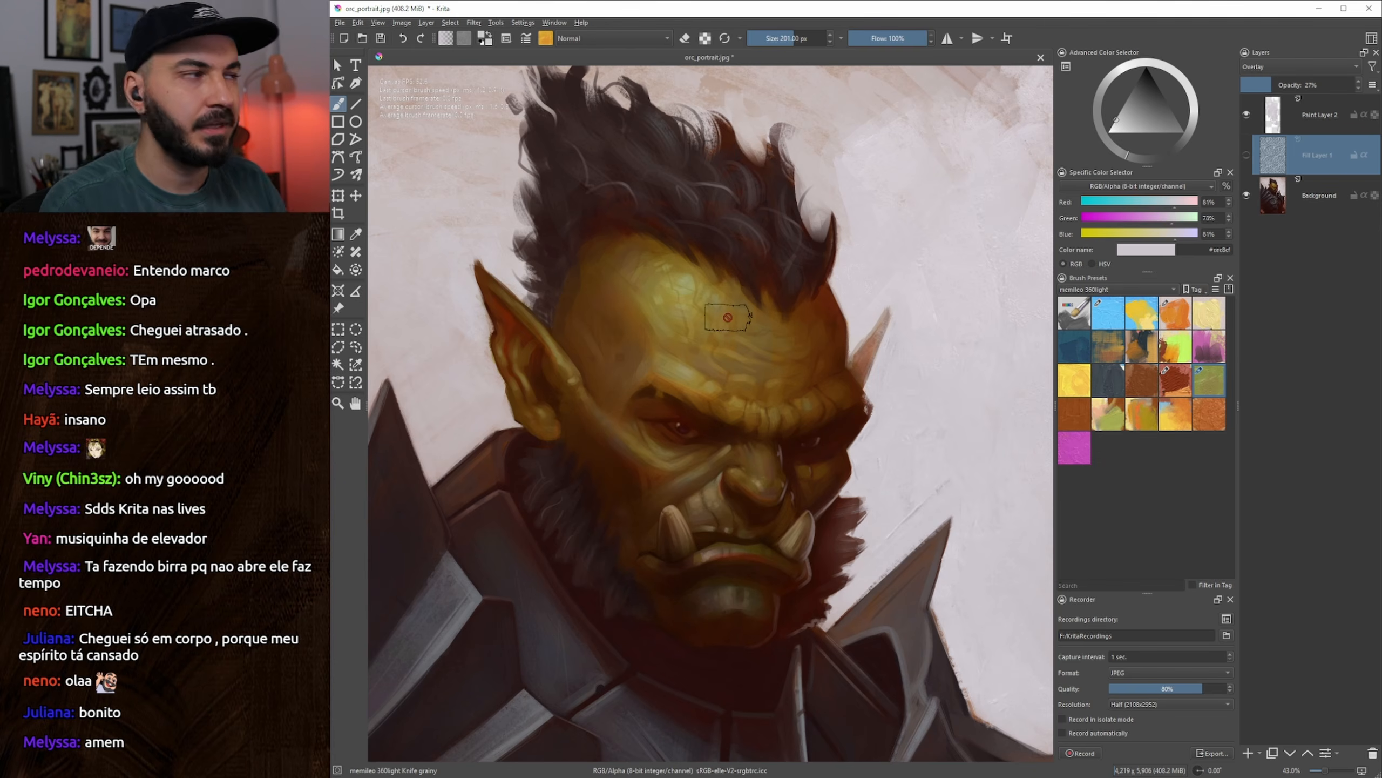
left_click(1247, 156)
left_click_drag(774, 416, 779, 392)
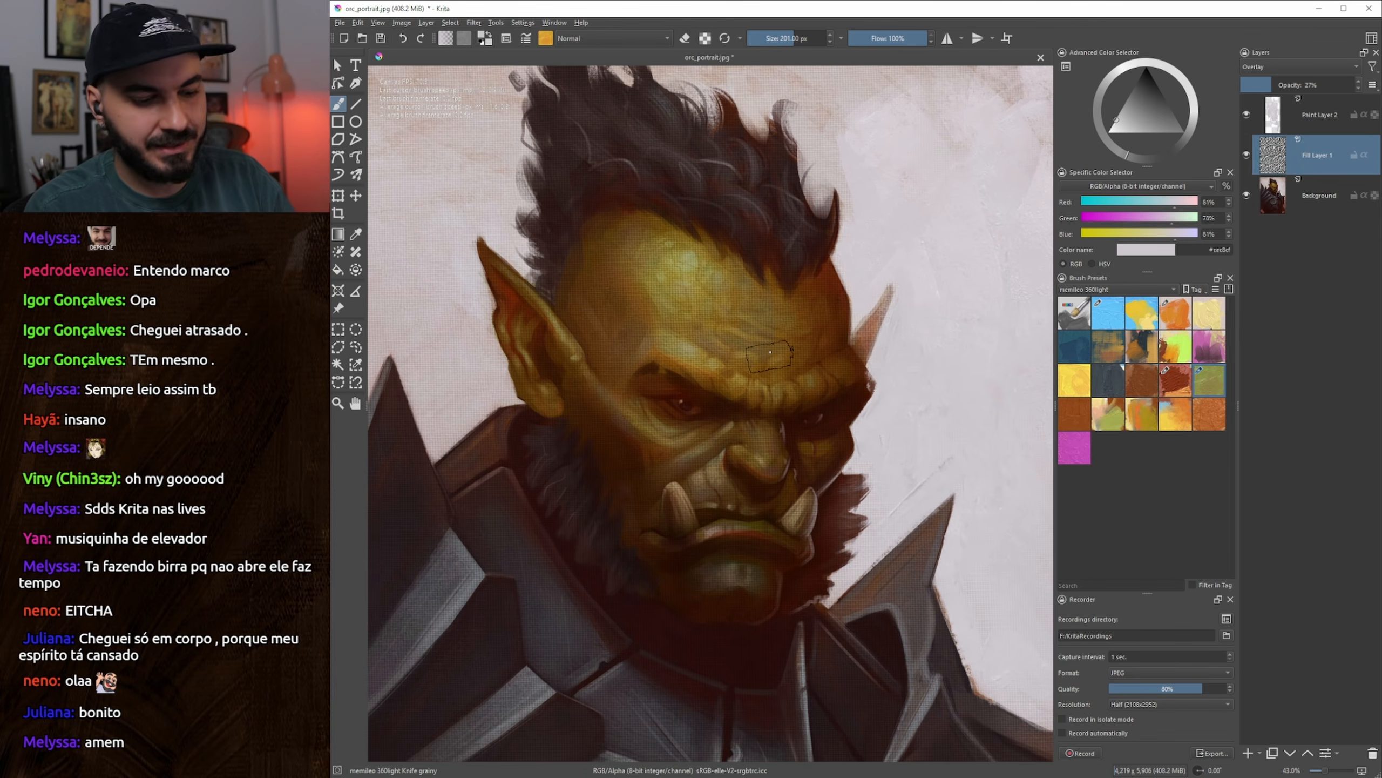
Add a new paint layer, move it above Paint Layer 2, and sample the olive skin tone from the forehead
left_click(1248, 753)
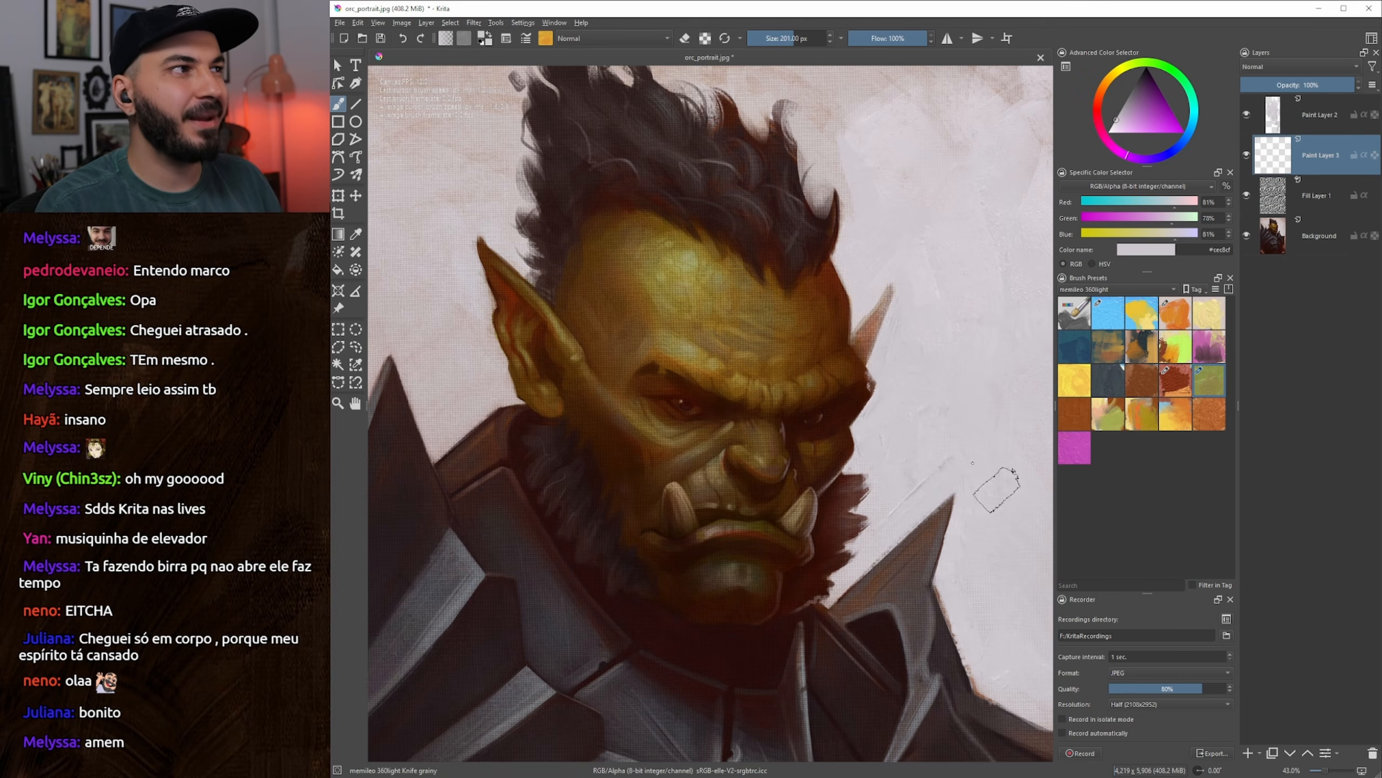
left_click_drag(1305, 159, 1312, 112)
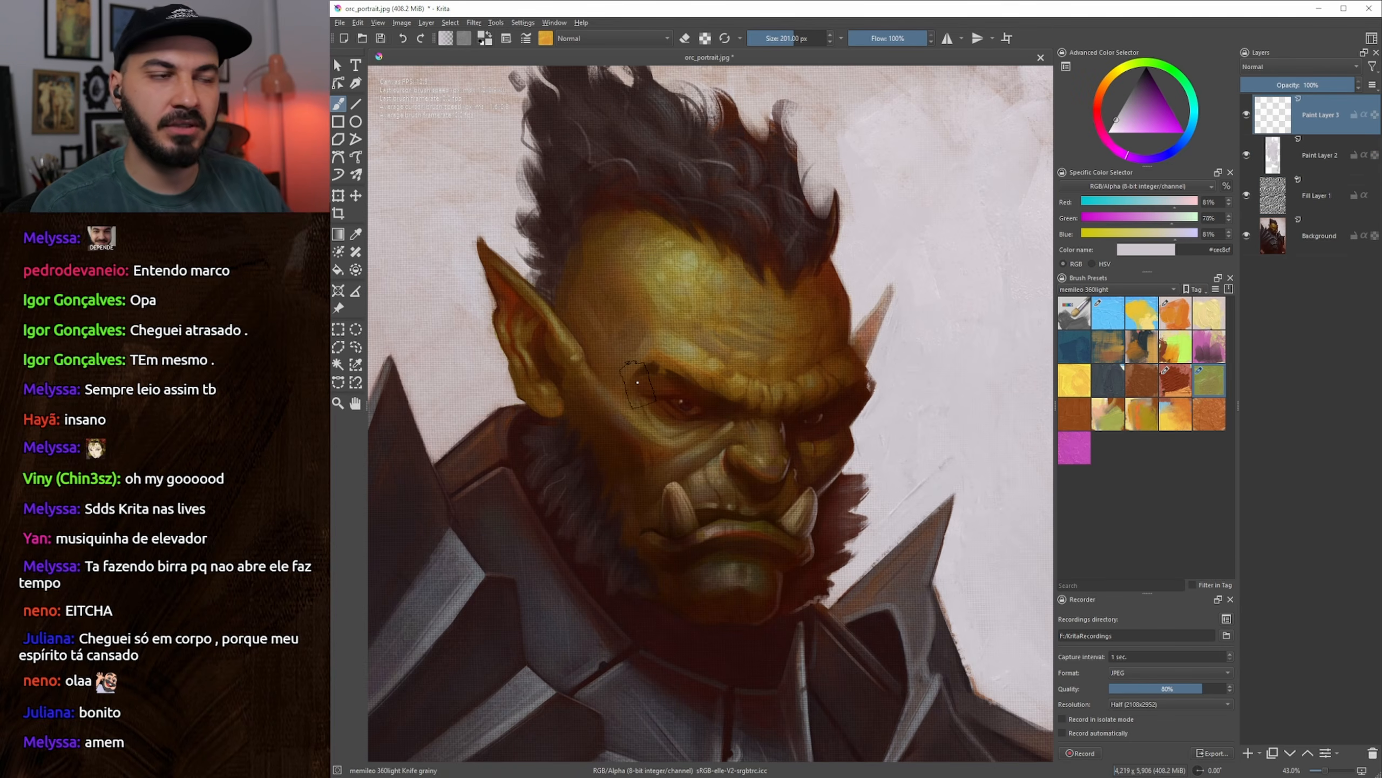
mouse_move(670, 311)
left_mouse_down()
mouse_move(681, 284)
mouse_move(677, 299)
left_mouse_up()
left_click(681, 288, "ctrl")
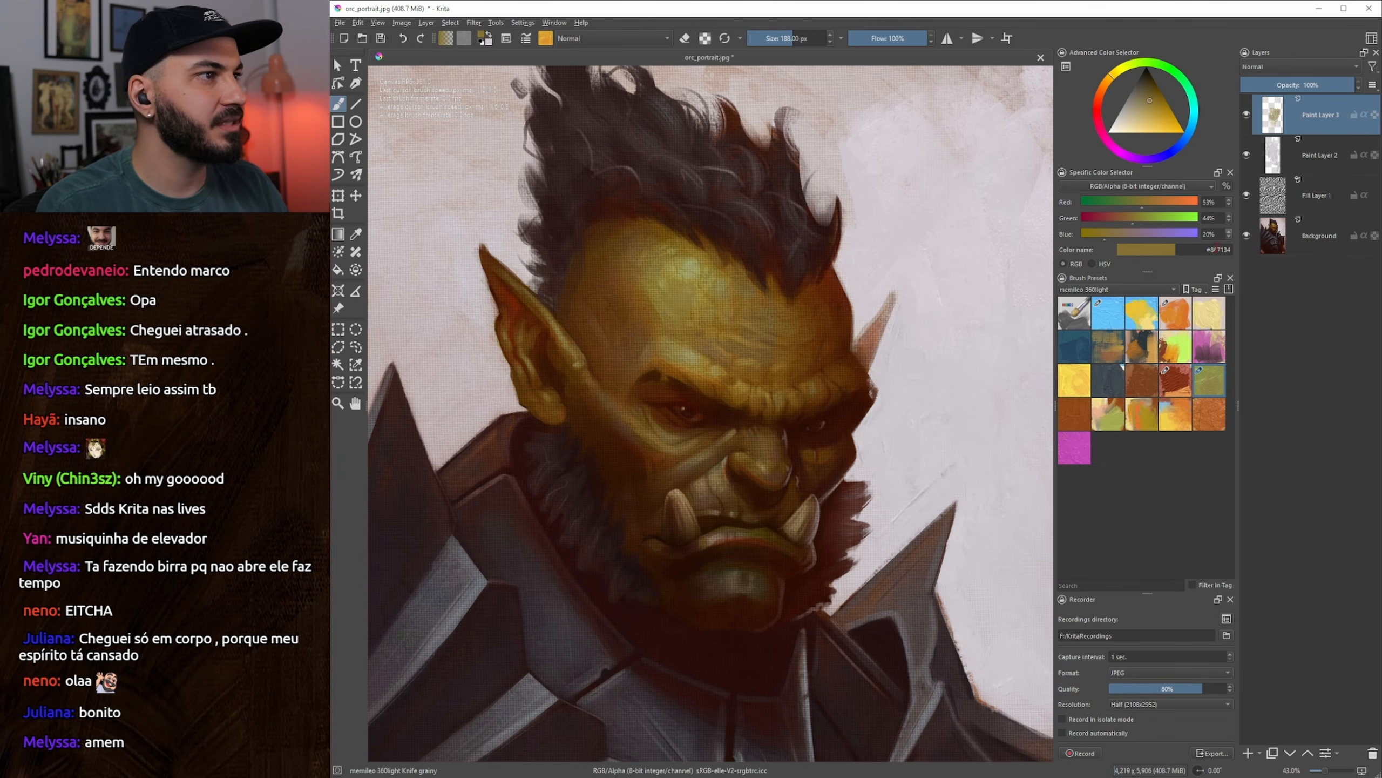
Reduce the brush to 154 px and sample olive skin tones from the forehead highlight
key("[")
key("[")
key("[")
key("[")
left_click_drag(732, 360, 725, 379)
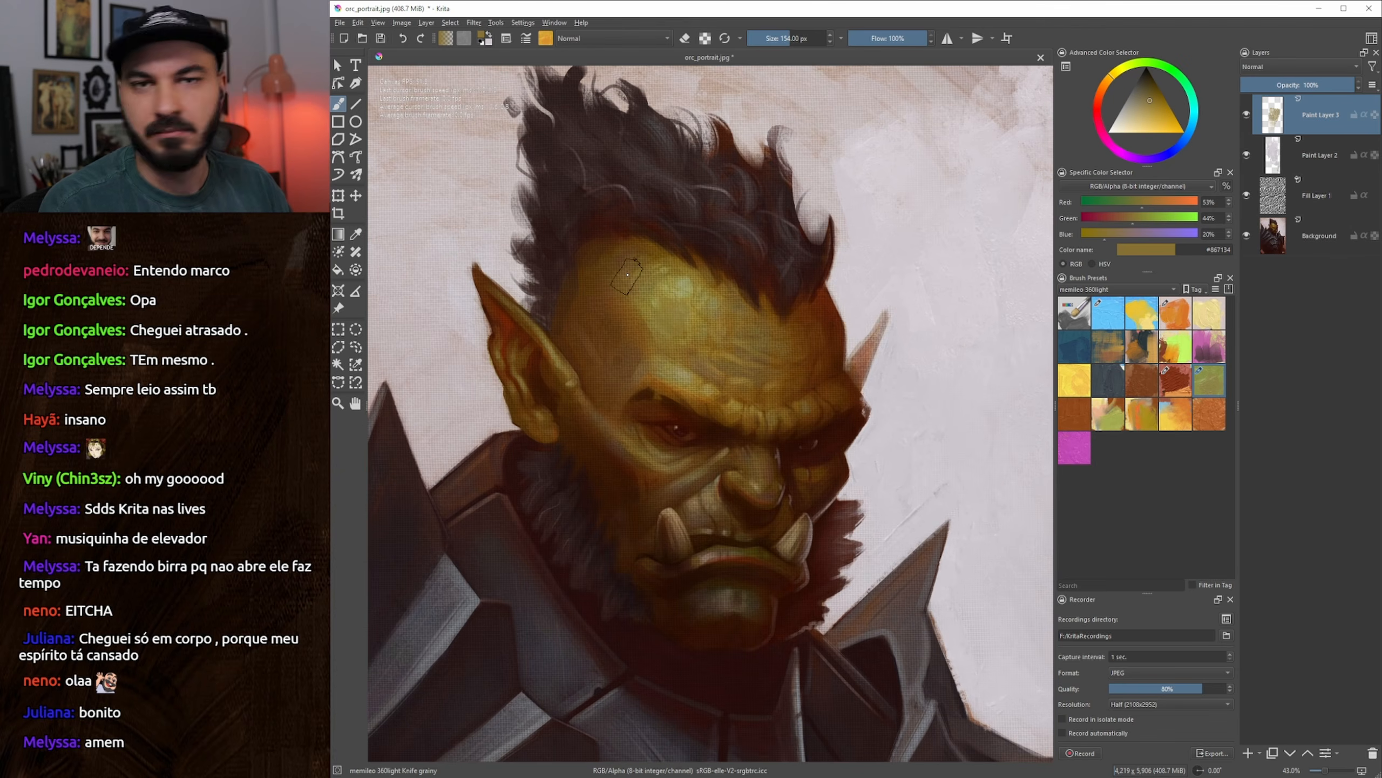
left_click(673, 289, "ctrl")
left_click(677, 285, "ctrl")
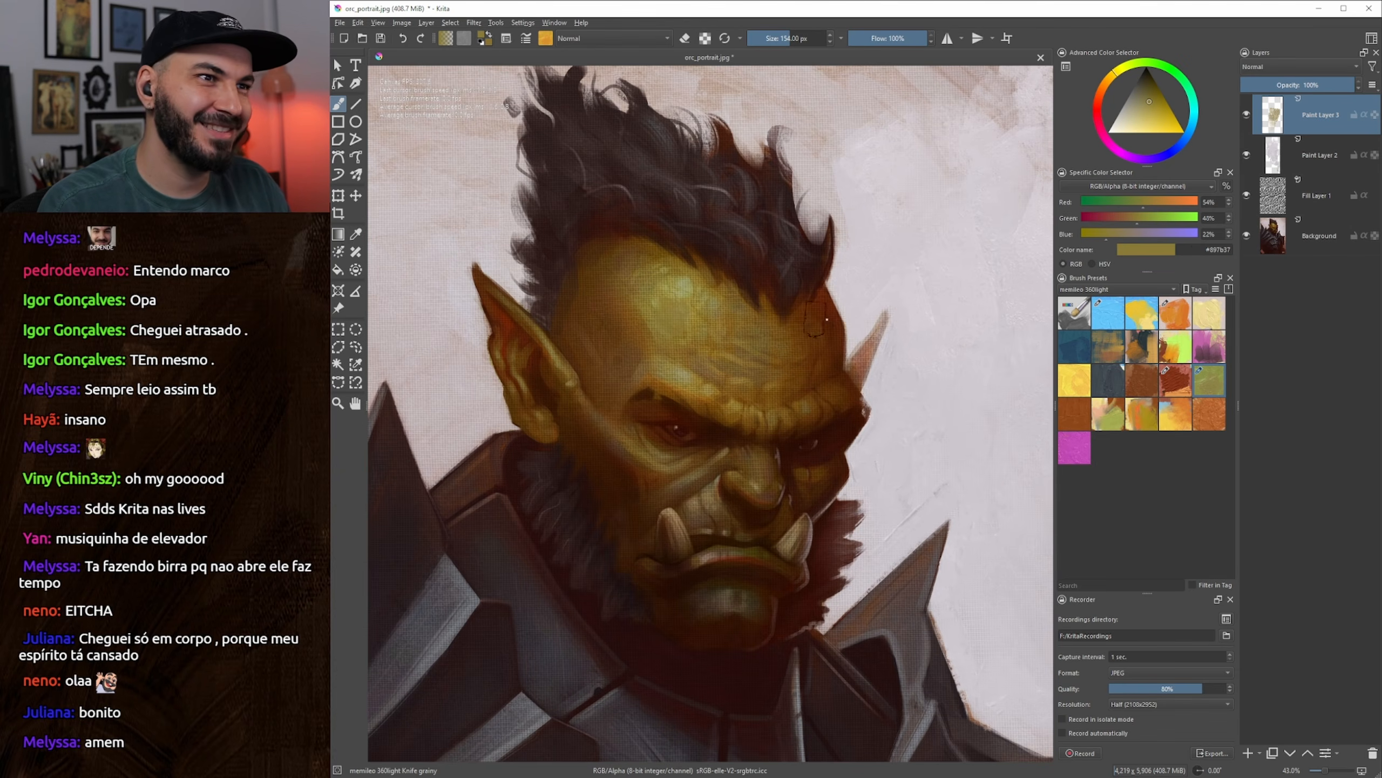
left_click(675, 289, "ctrl")
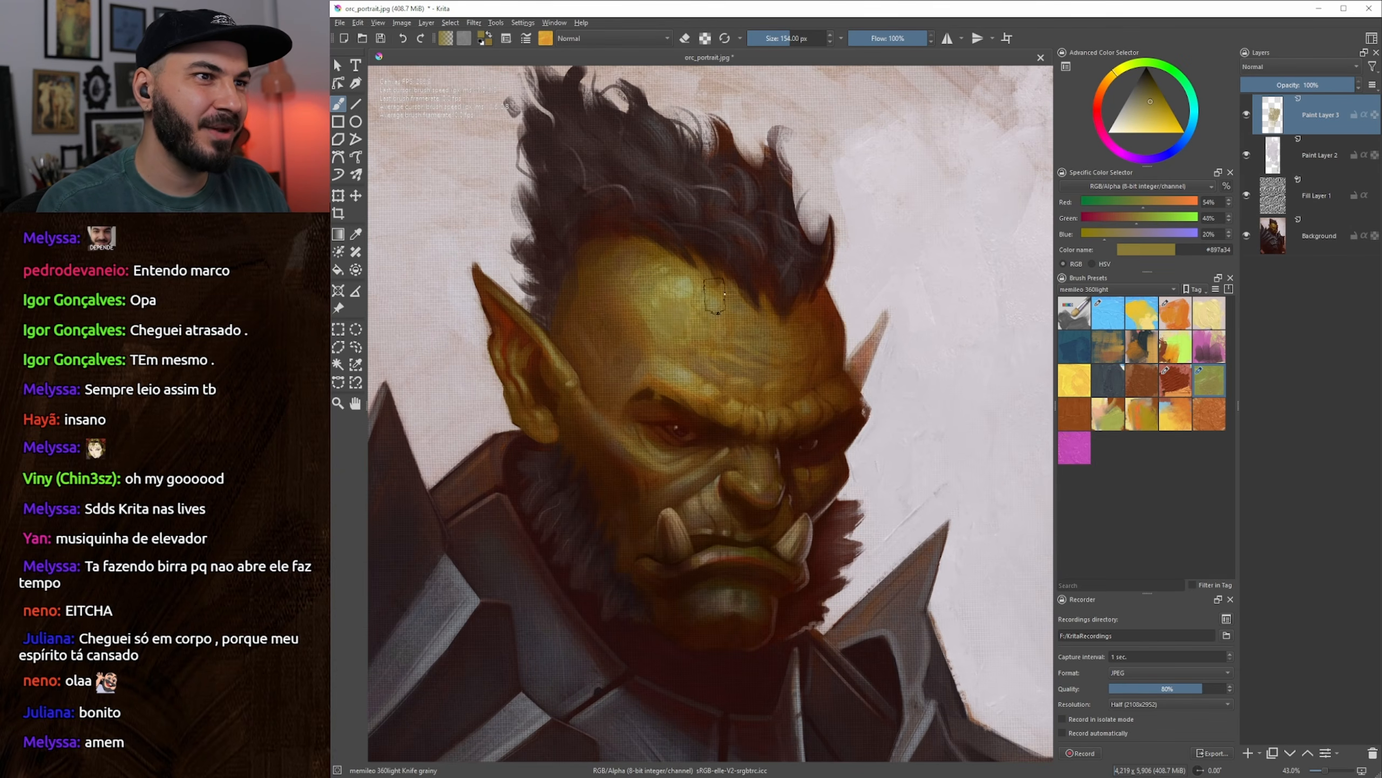
Choose a brighter yellow in an enlarged colour selector and paint on the forehead highlight with the brush at 126 px
left_click(1158, 109)
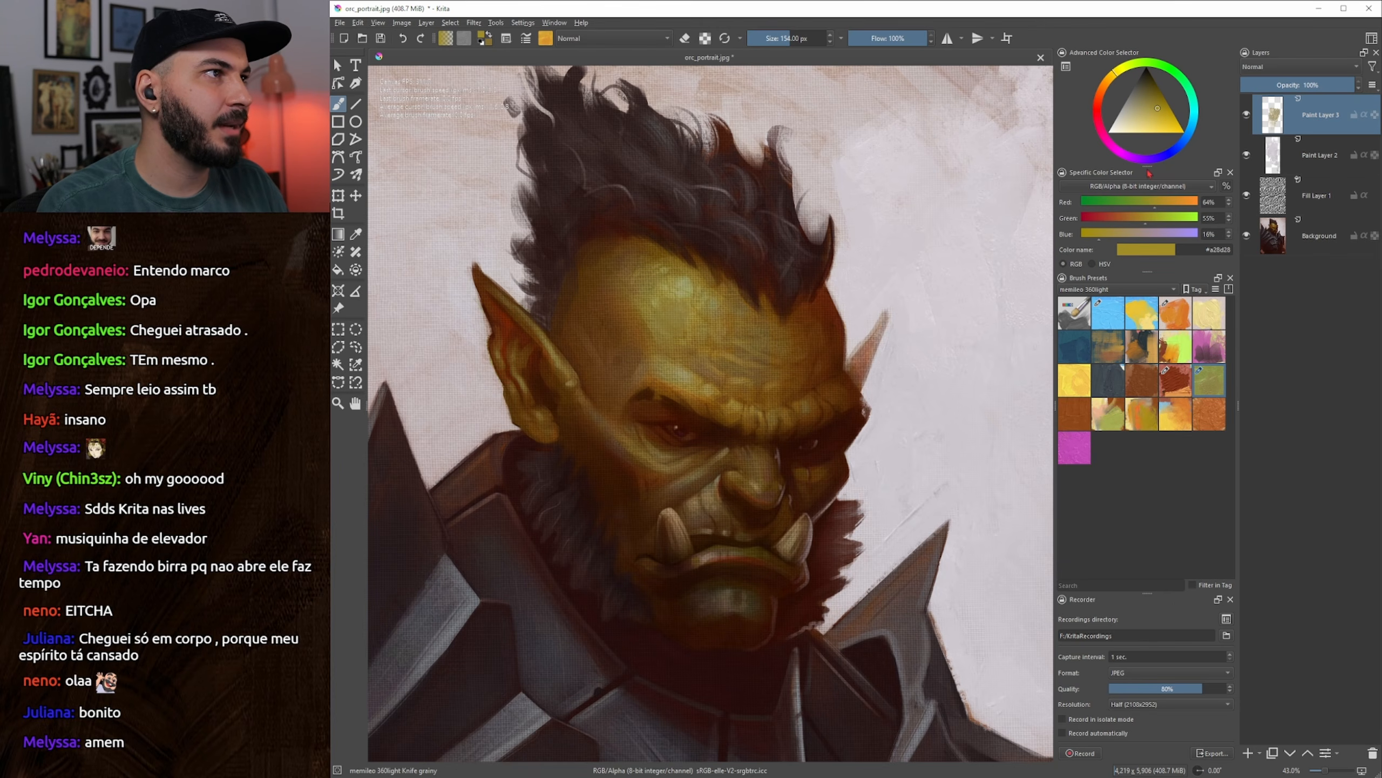
left_click_drag(1146, 167, 1146, 244)
key("bracketleft")
key("bracketleft")
key("bracketleft")
left_click_drag(687, 288, 669, 302)
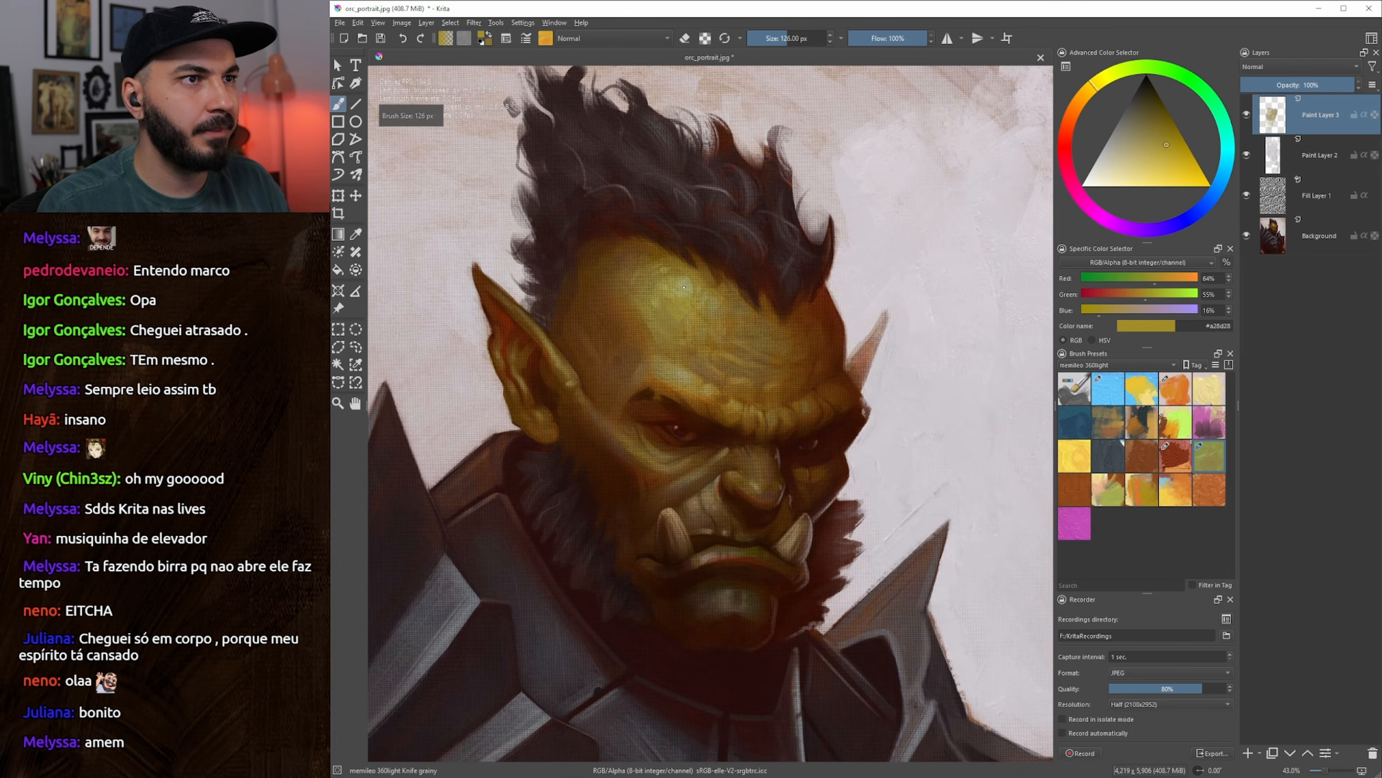
Paint lighter olive strokes over the forehead highlight and resample the skin colour there
left_click(712, 287, "ctrl")
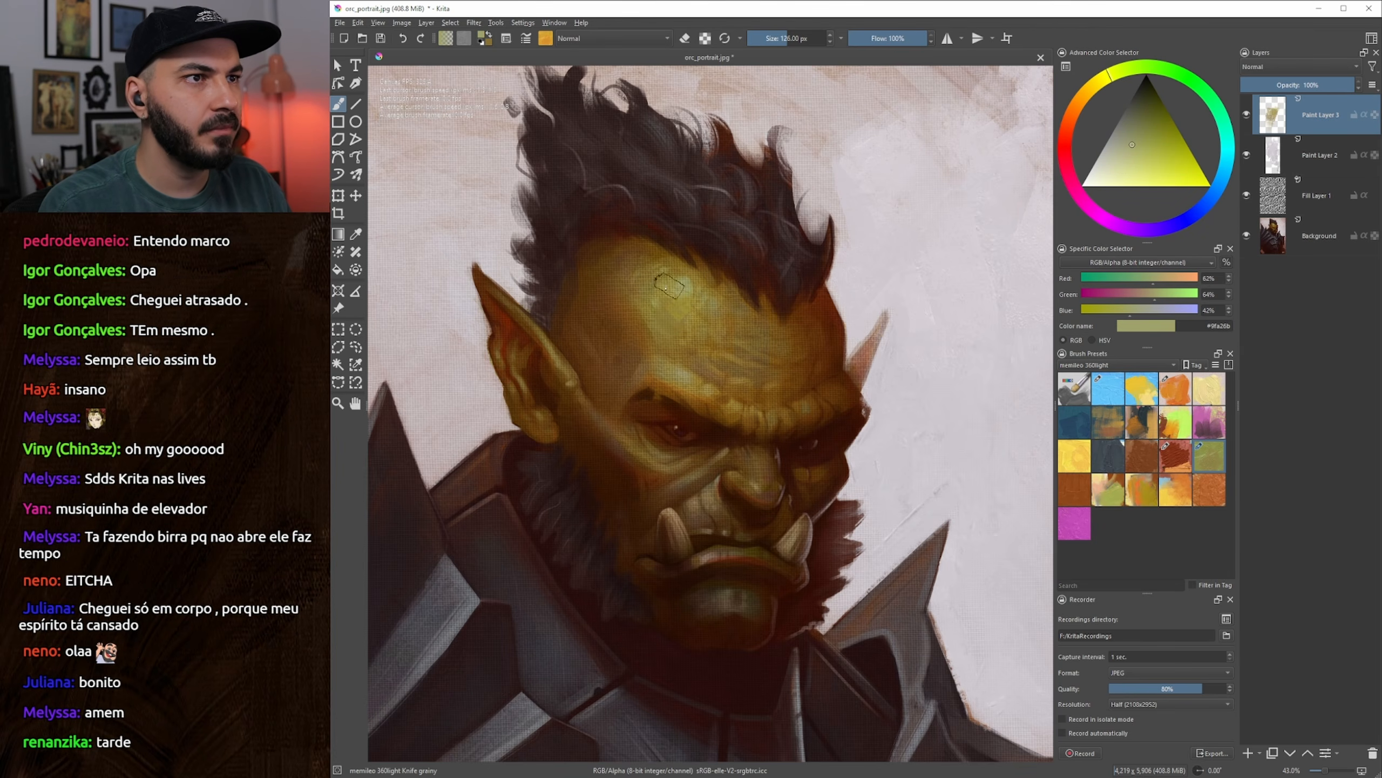
left_click_drag(672, 296, 675, 284)
left_click(675, 283, "ctrl")
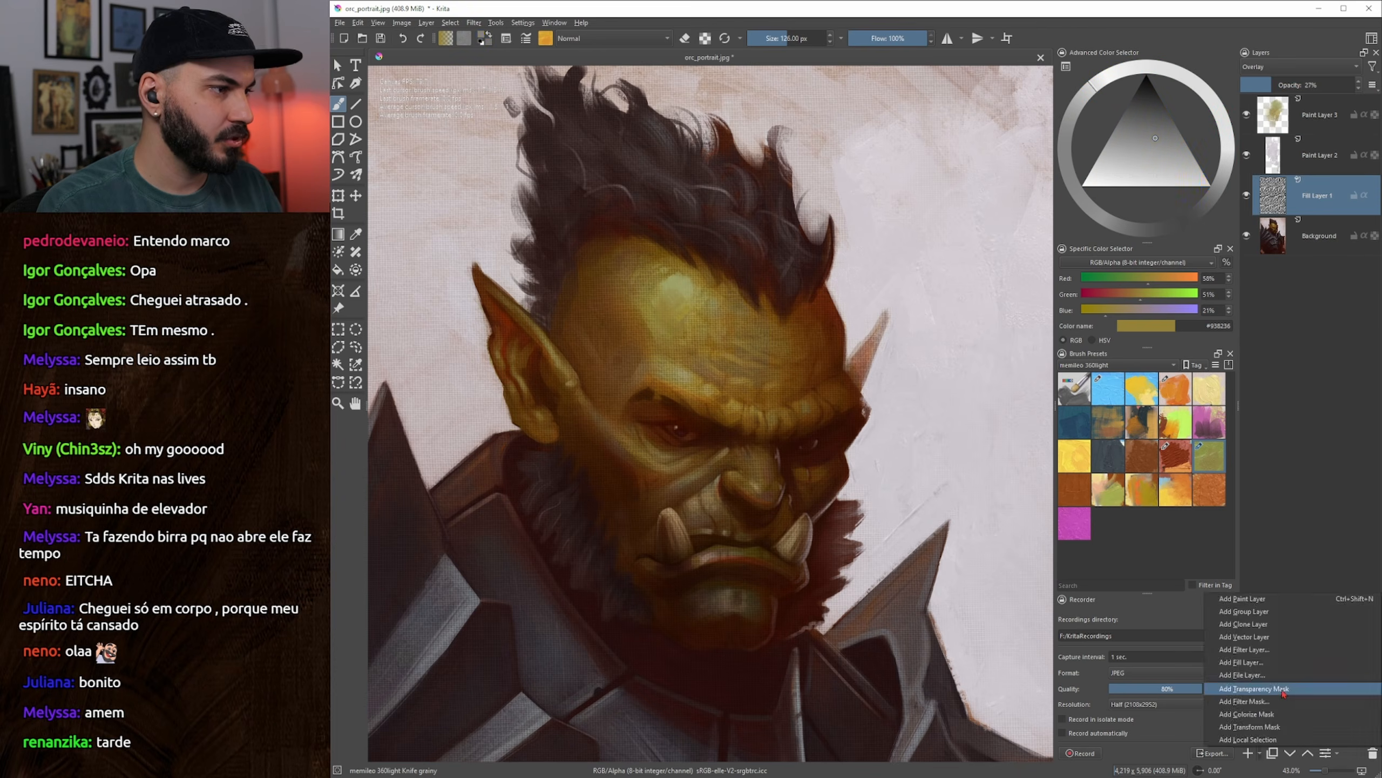
Add a transparency mask to Fill Layer 1 and paint black over the forehead highlight with the brush at about 342 px
left_click(1282, 688)
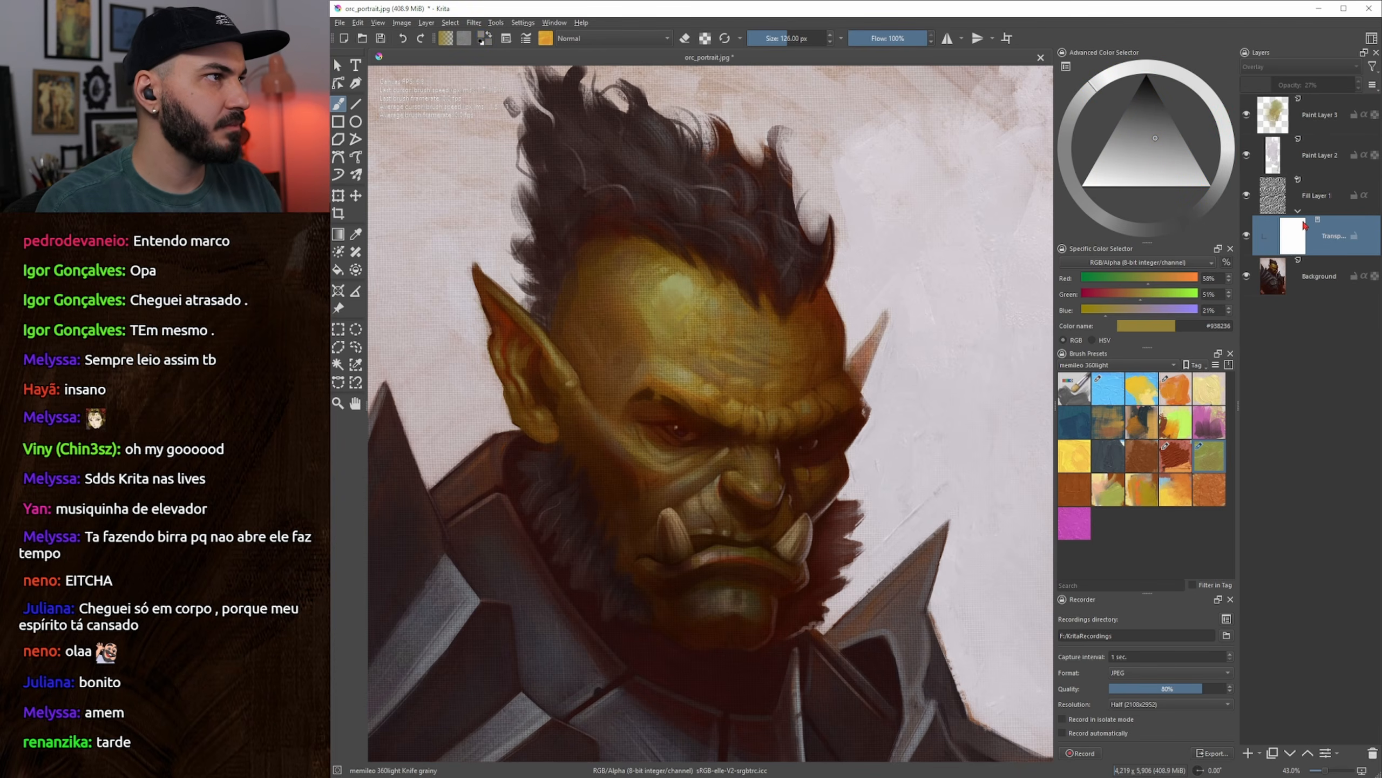
key("d")
left_click_drag(650, 325, 707, 297)
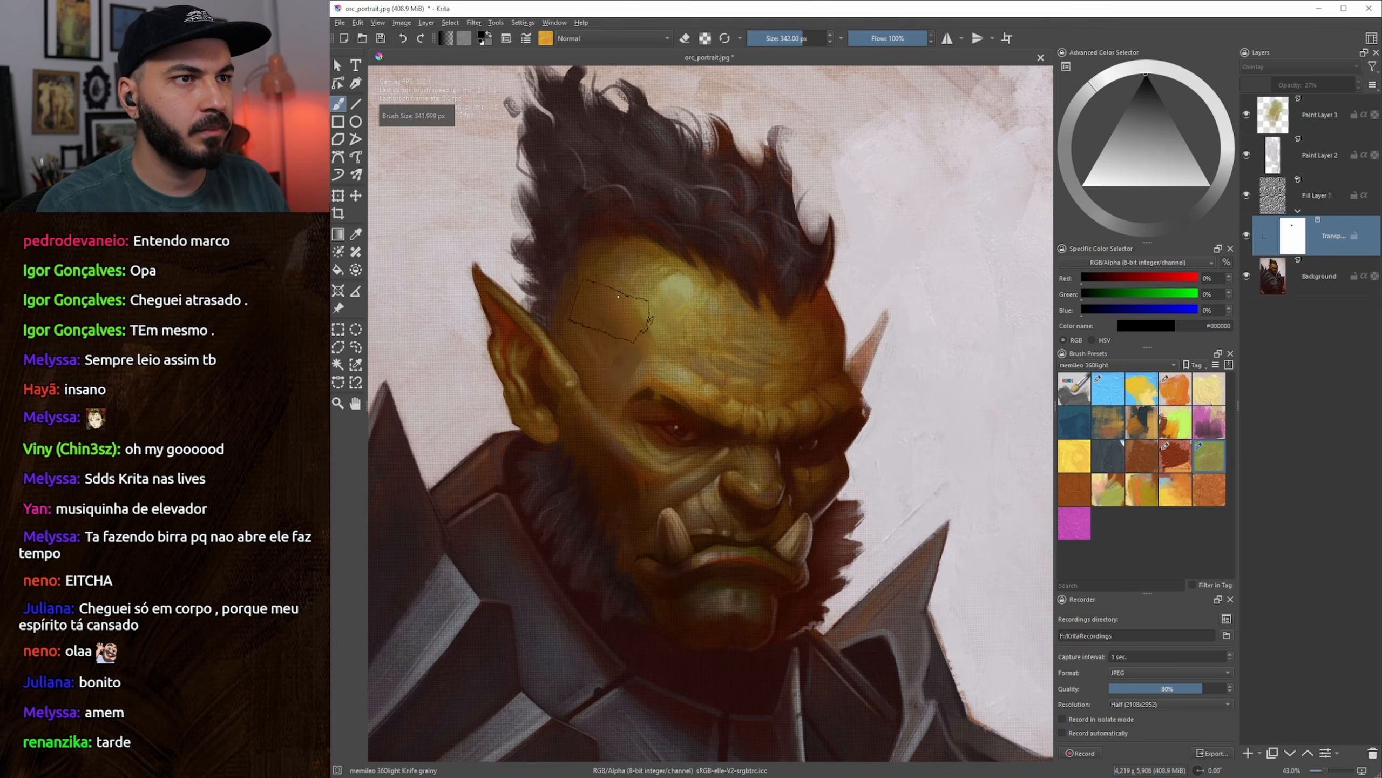
mouse_move(618, 297)
left_mouse_down()
mouse_move(667, 302)
mouse_move(600, 371)
mouse_move(649, 328)
mouse_move(676, 349)
mouse_move(631, 413)
mouse_move(666, 326)
mouse_move(729, 398)
left_mouse_up()
Mask the canvas texture off the lit side of the face with the brush at 246 px, reducing it to 126 px for the ear
mouse_move(757, 338)
left_mouse_down("shift")
mouse_move(777, 330)
mouse_move(763, 366)
mouse_move(789, 339)
left_mouse_up("shift")
left_click_drag(827, 283, 819, 283, "shift")
mouse_move(811, 384)
left_mouse_down()
mouse_move(789, 359)
mouse_move(801, 357)
left_mouse_up()
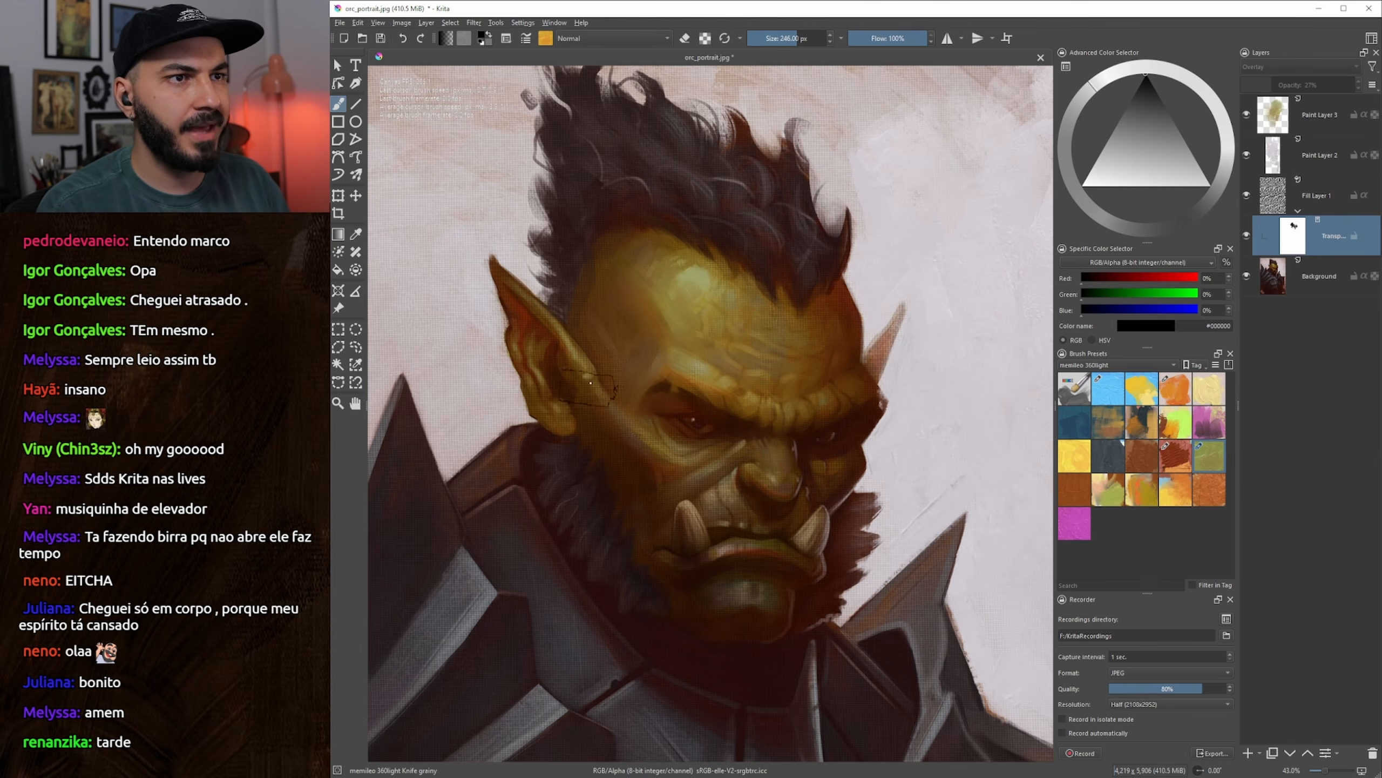
left_click_drag(672, 451, 668, 413)
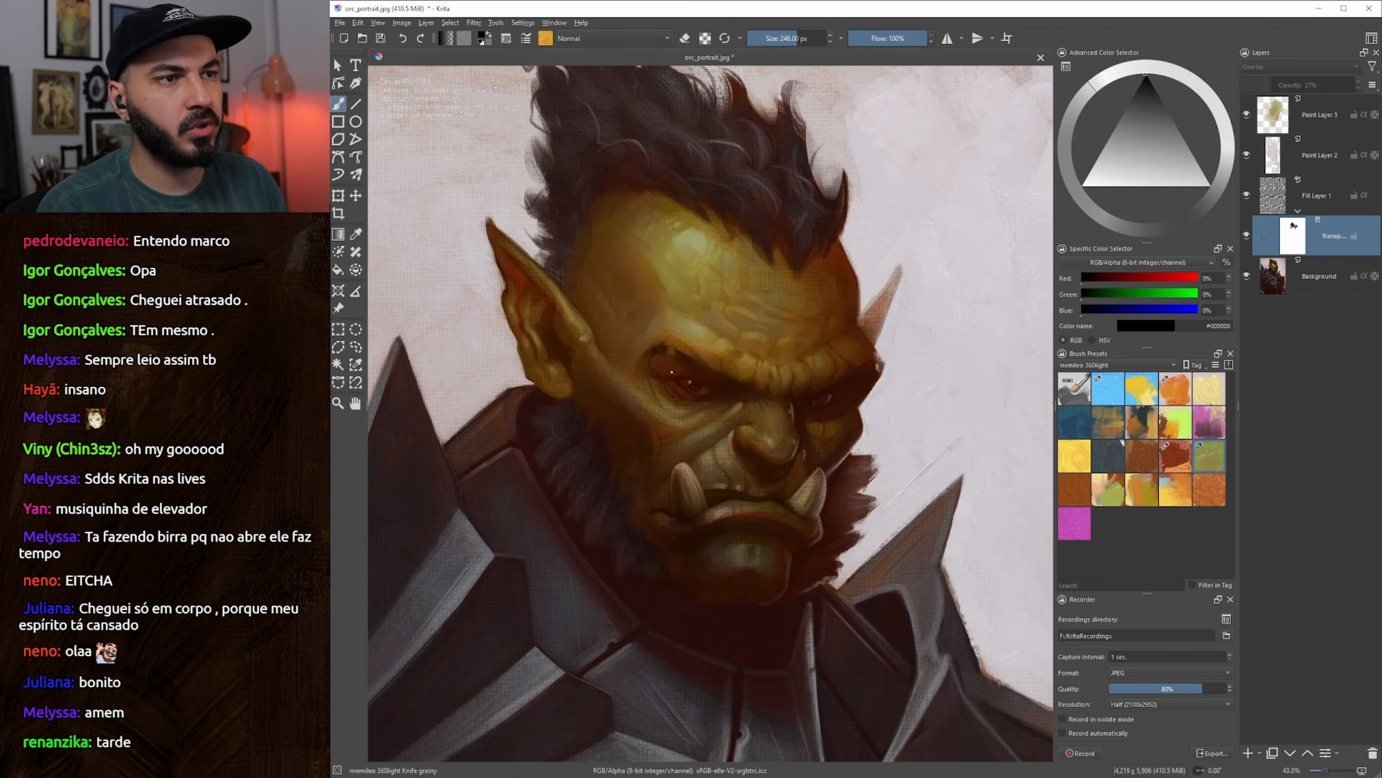
mouse_move(688, 478)
left_mouse_down("shift")
mouse_move(541, 346)
mouse_move(565, 321)
mouse_move(527, 244)
left_mouse_up("shift")
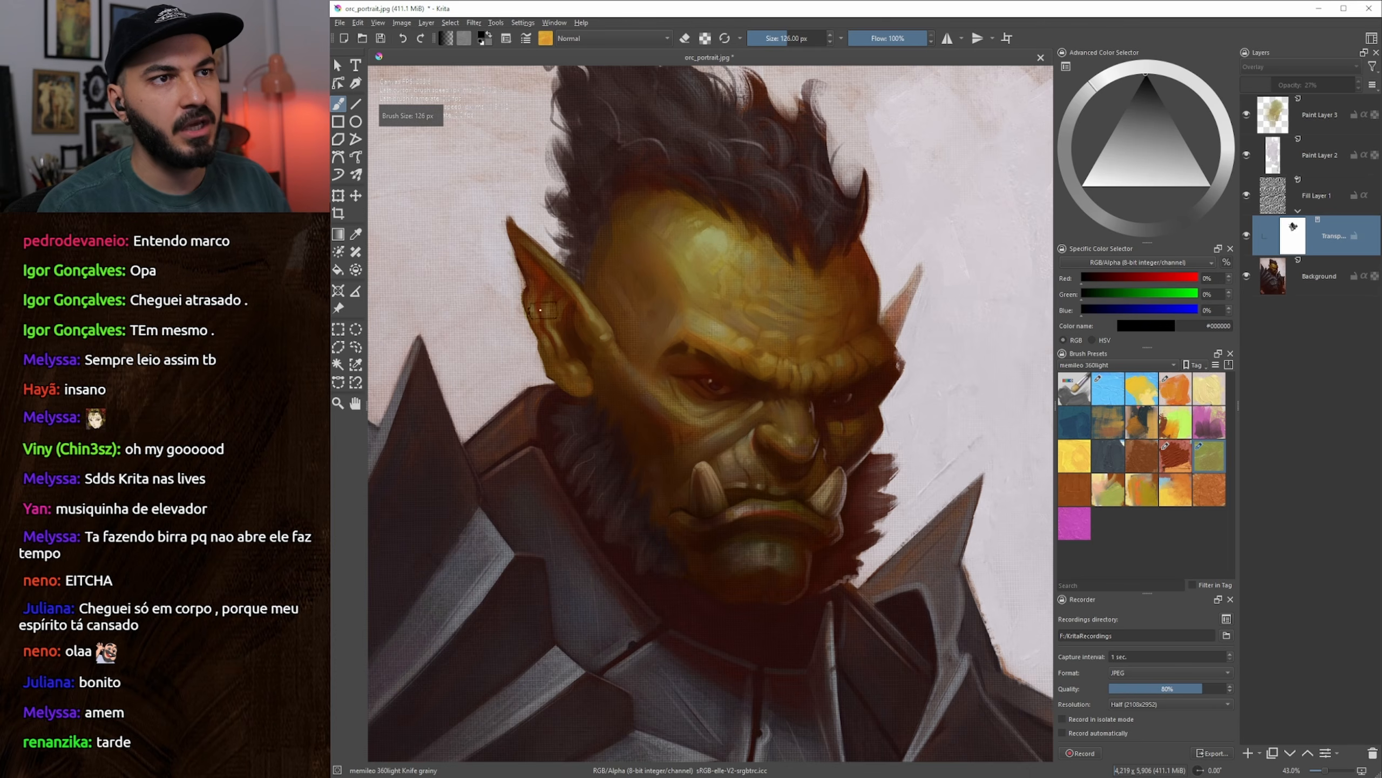
Continue masking around the ear and forehead with varied brush sizes, and bring the brush back up to 246 px
key("bracketright")
key("bracketleft")
key("bracketleft")
key("bracketleft")
key("bracketleft")
key("bracketleft")
key("bracketleft")
key("bracketleft")
key("bracketright")
key("bracketright")
key("bracketright")
key("bracketright")
key("bracketright")
key("bracketright")
key("bracketright")
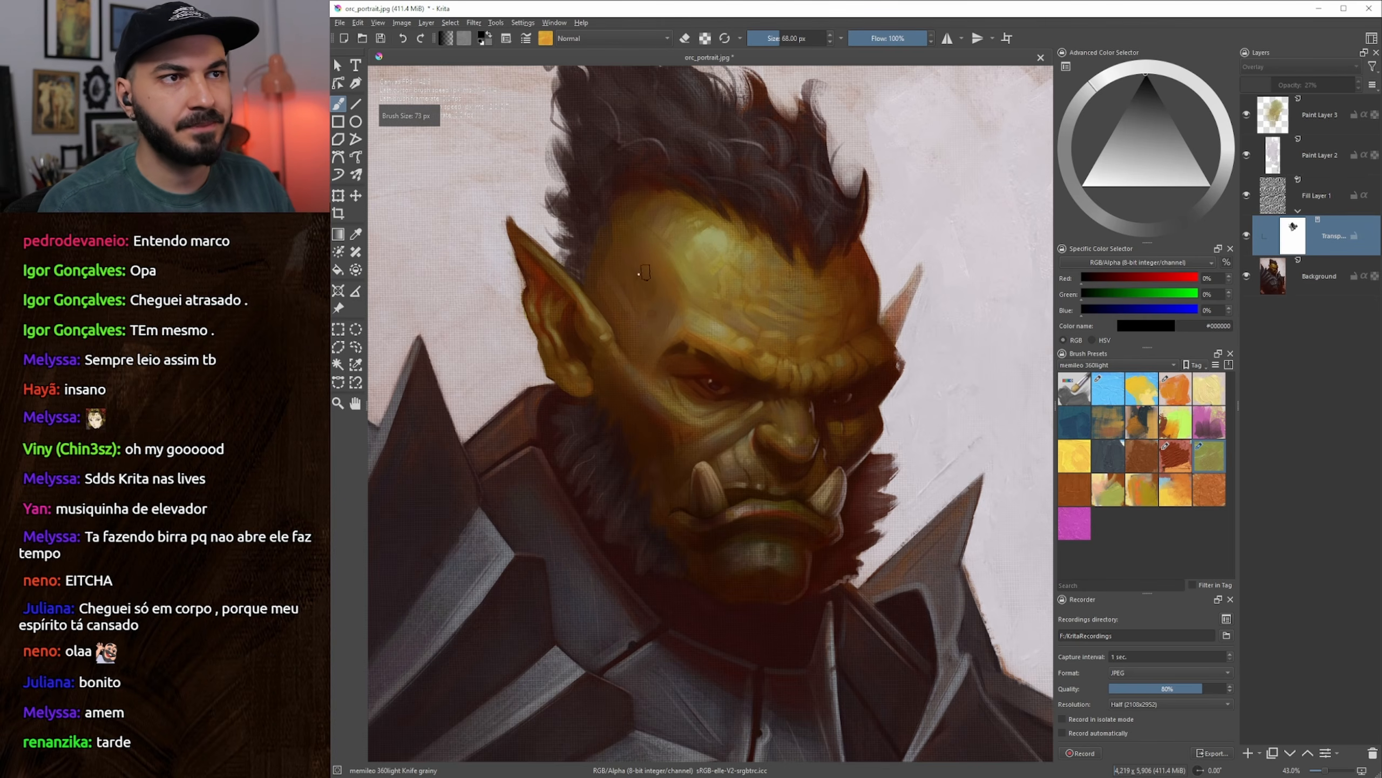
key("bracketright")
key("bracketright")
key("bracketright")
key("bracketright")
key("bracketright")
key("bracketright")
key("bracketright")
key("bracketright")
key("bracketright")
scroll(650, 178, "down", 1)
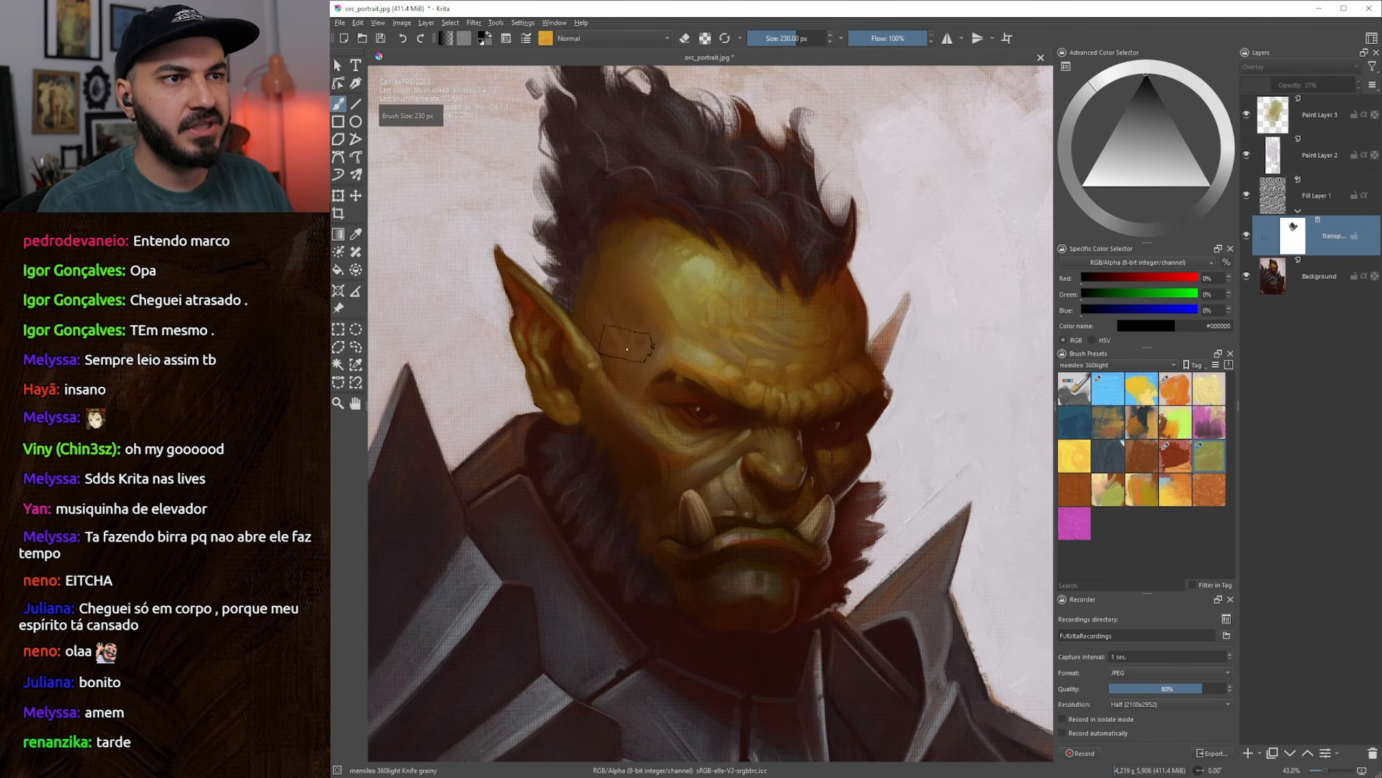
key("bracketright")
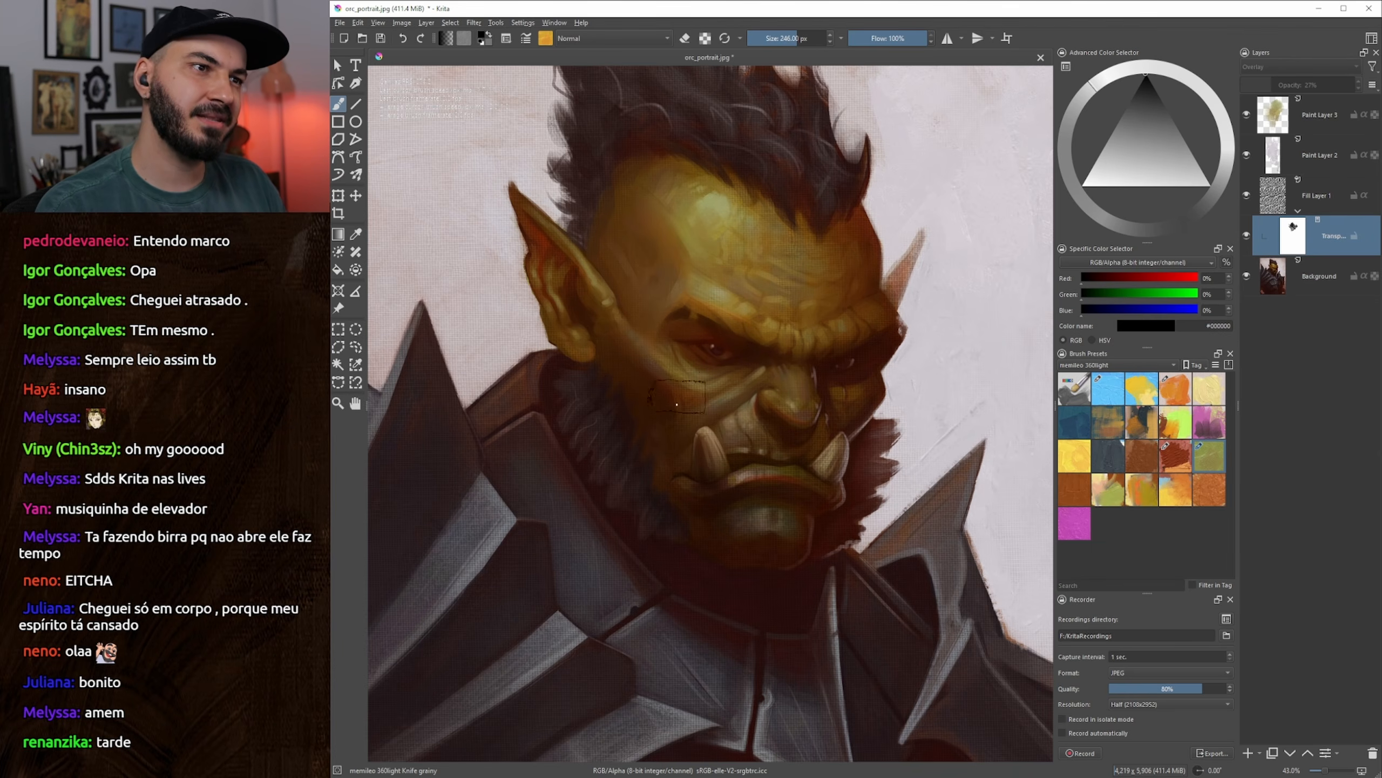
Paint black on the mask over the cheek and brow with large brush sizes between 300 and 342 px
left_click_drag(666, 347, 673, 350)
mouse_move(675, 472)
left_mouse_down()
mouse_move(816, 508)
mouse_move(735, 522)
mouse_move(679, 510)
left_mouse_up()
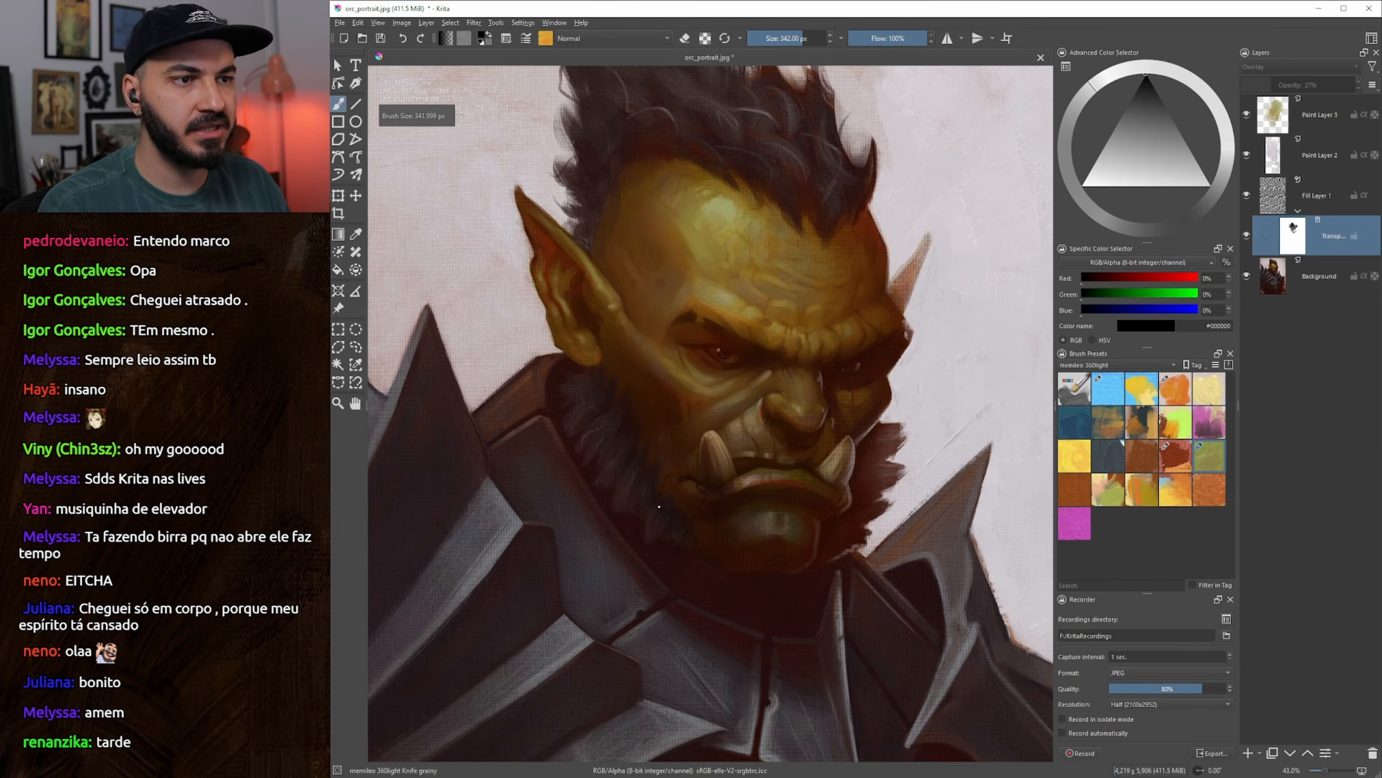
mouse_move(586, 360)
left_mouse_down()
mouse_move(574, 406)
mouse_move(661, 387)
left_mouse_up()
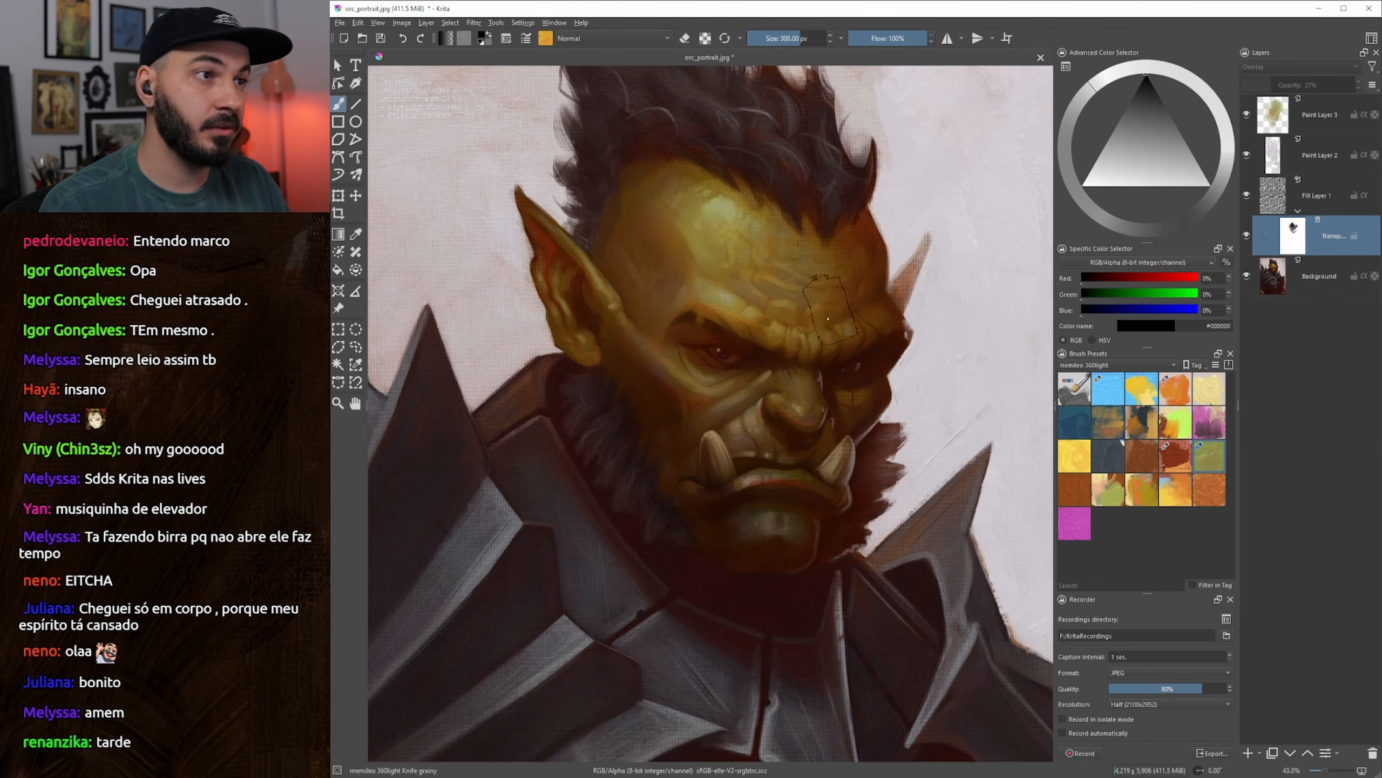
left_click_drag(817, 306, 804, 327)
key("]")
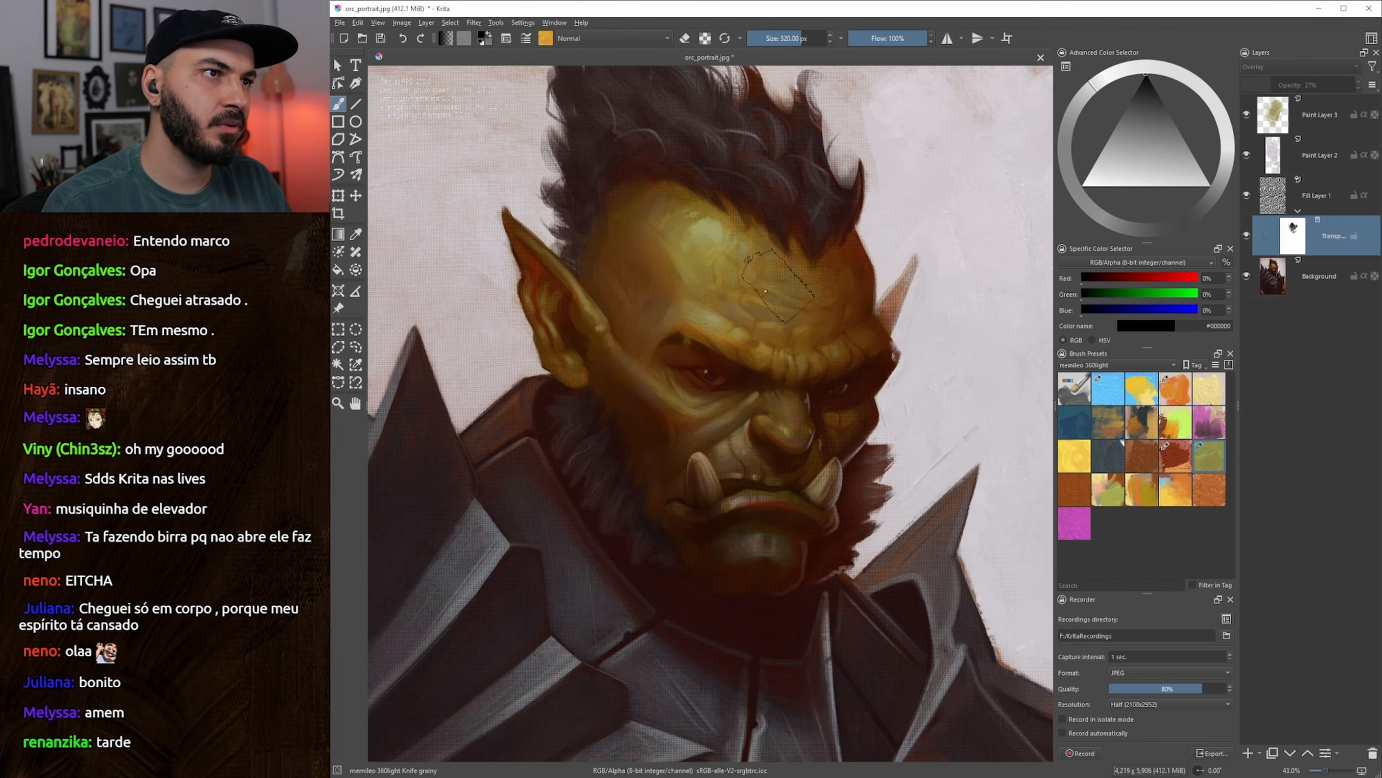
left_click_drag(807, 290, 809, 307)
Reduce the brush to 230 px and mask the canvas texture off the forehead wrinkles
key("[")
key("[")
key("[")
key("[")
key("[")
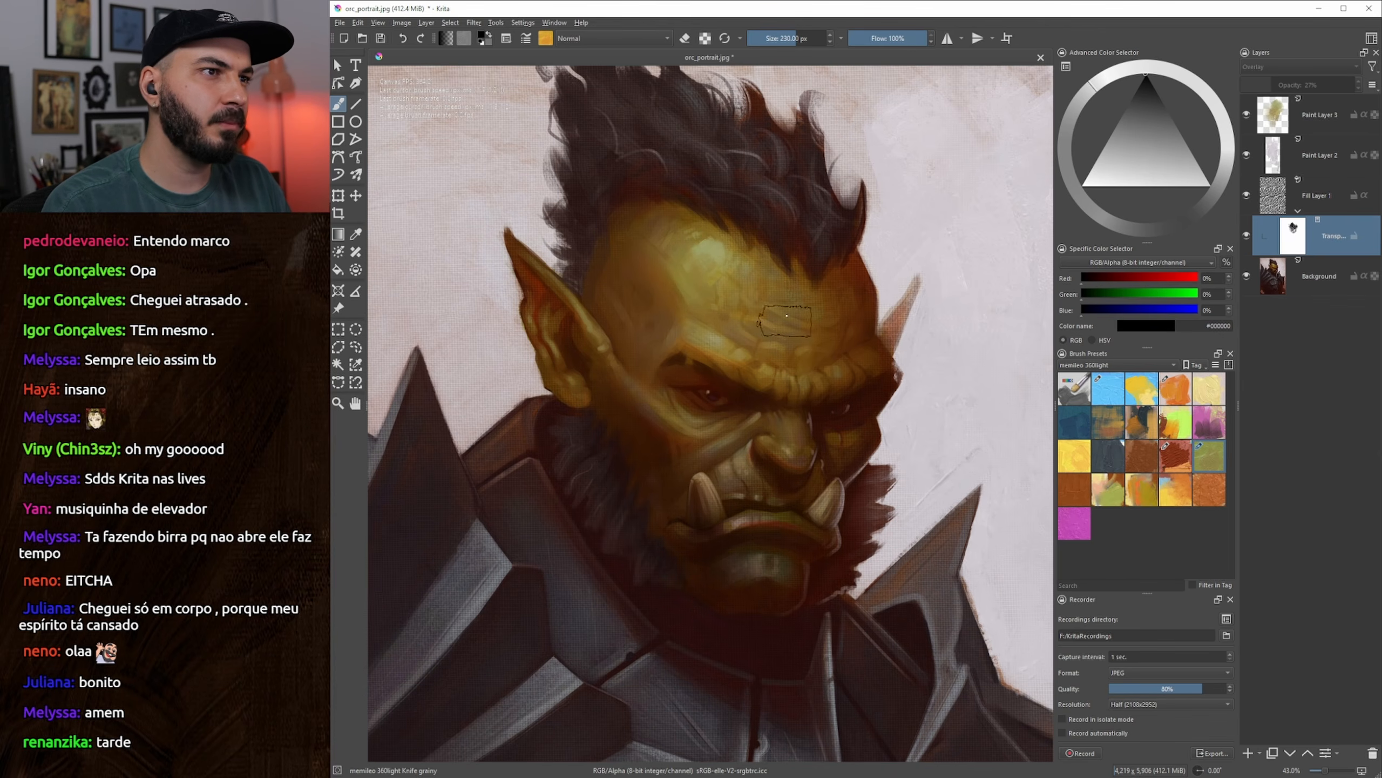
left_click_drag(817, 321, 831, 352)
Switch to the m) RGBA 02 Thickpaint brush, try an olive and a light grey, reset to black, and reduce the size to 215 px
key("slash")
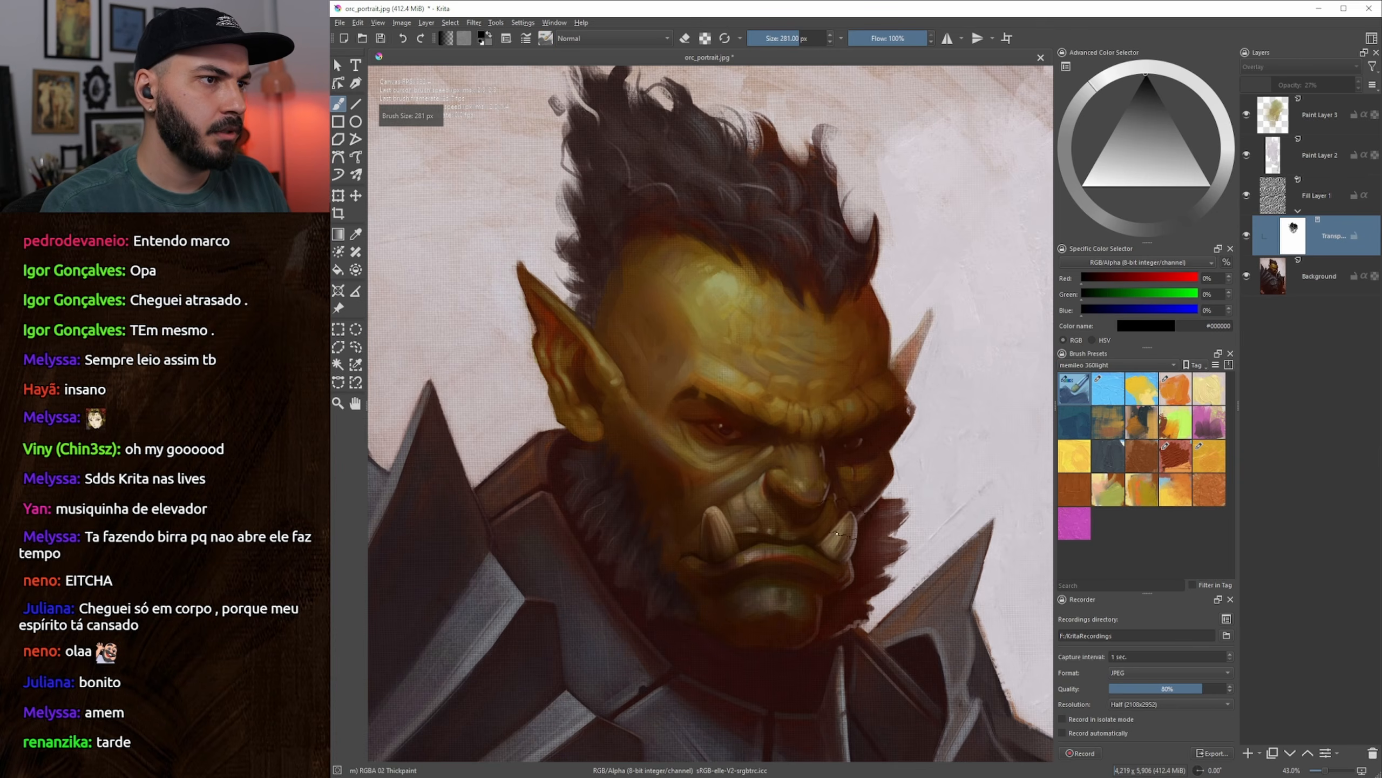
left_click(874, 423, "ctrl")
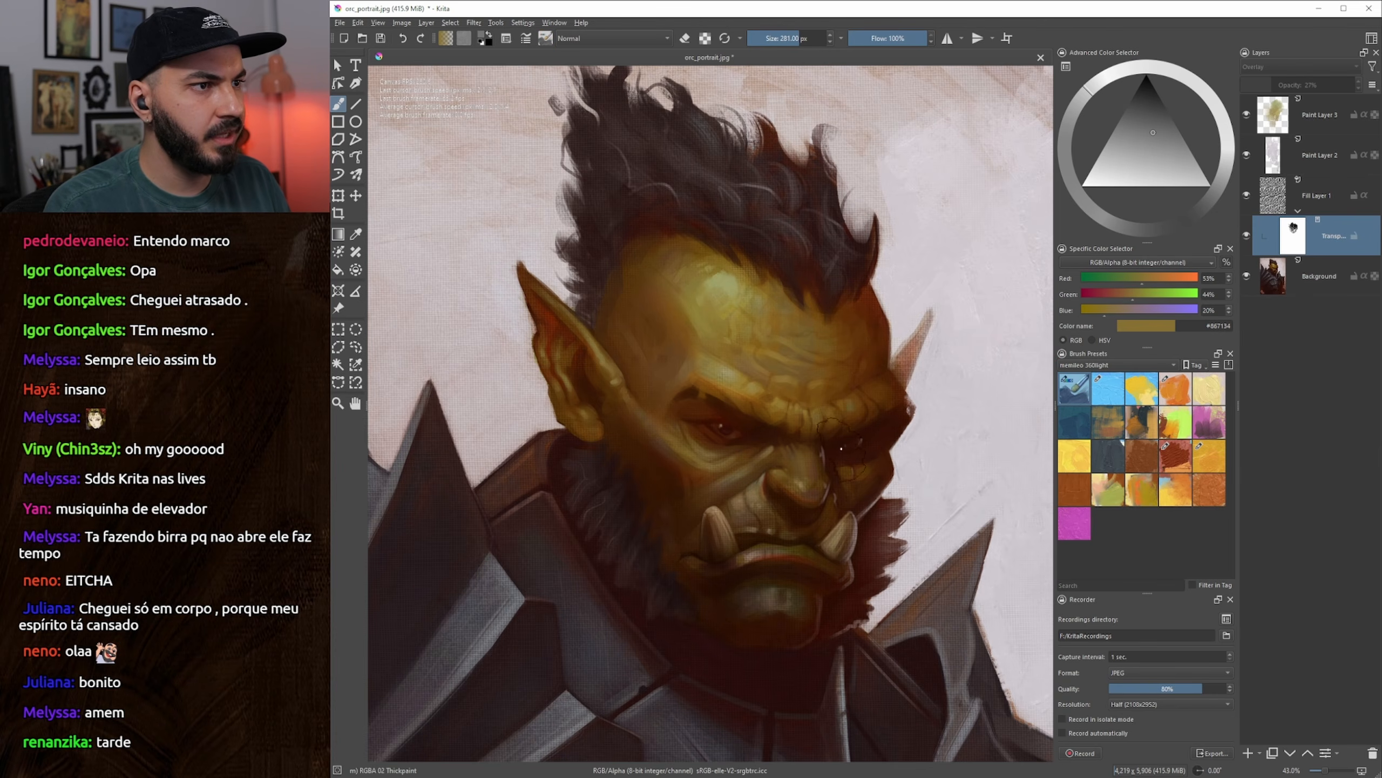
left_click(1102, 167)
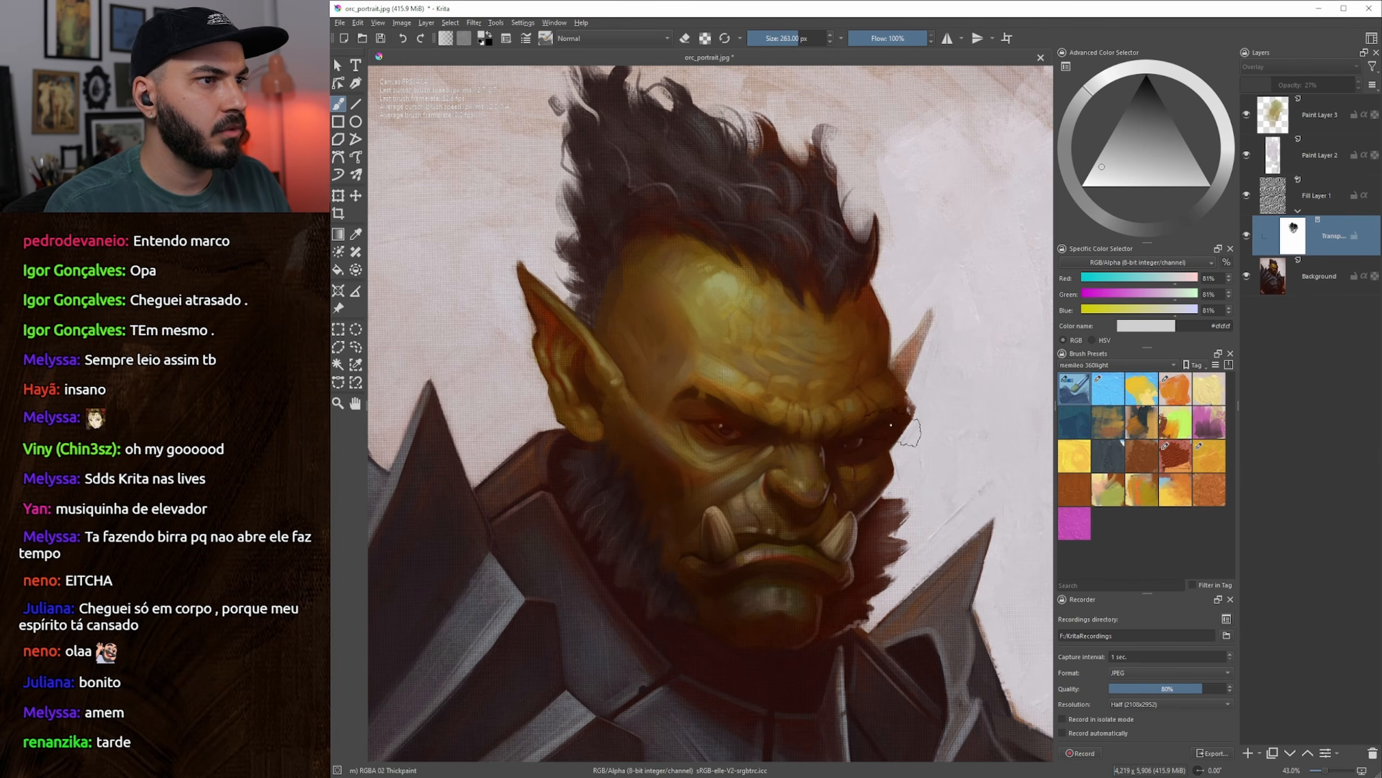
key("bracketleft")
key("bracketleft")
key("bracketleft")
key("d")
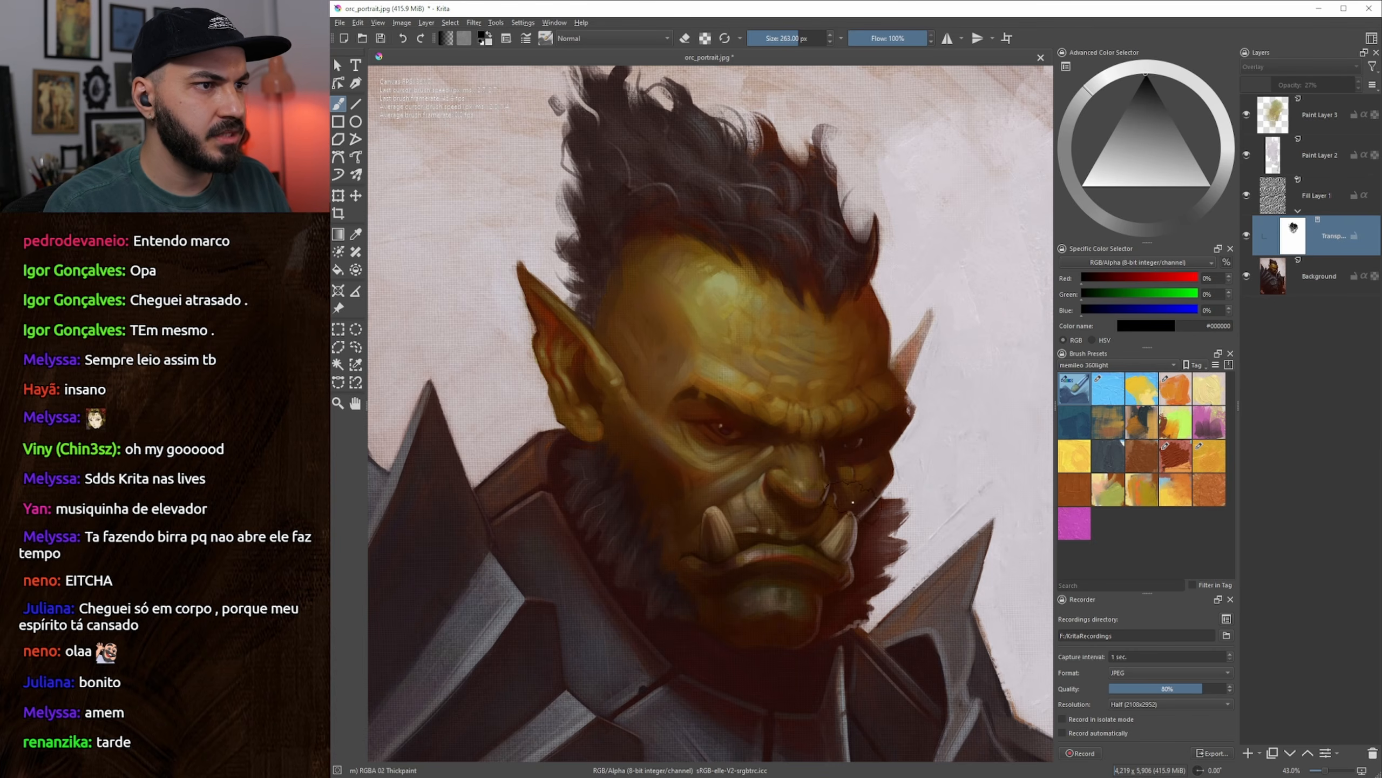
key("bracketleft")
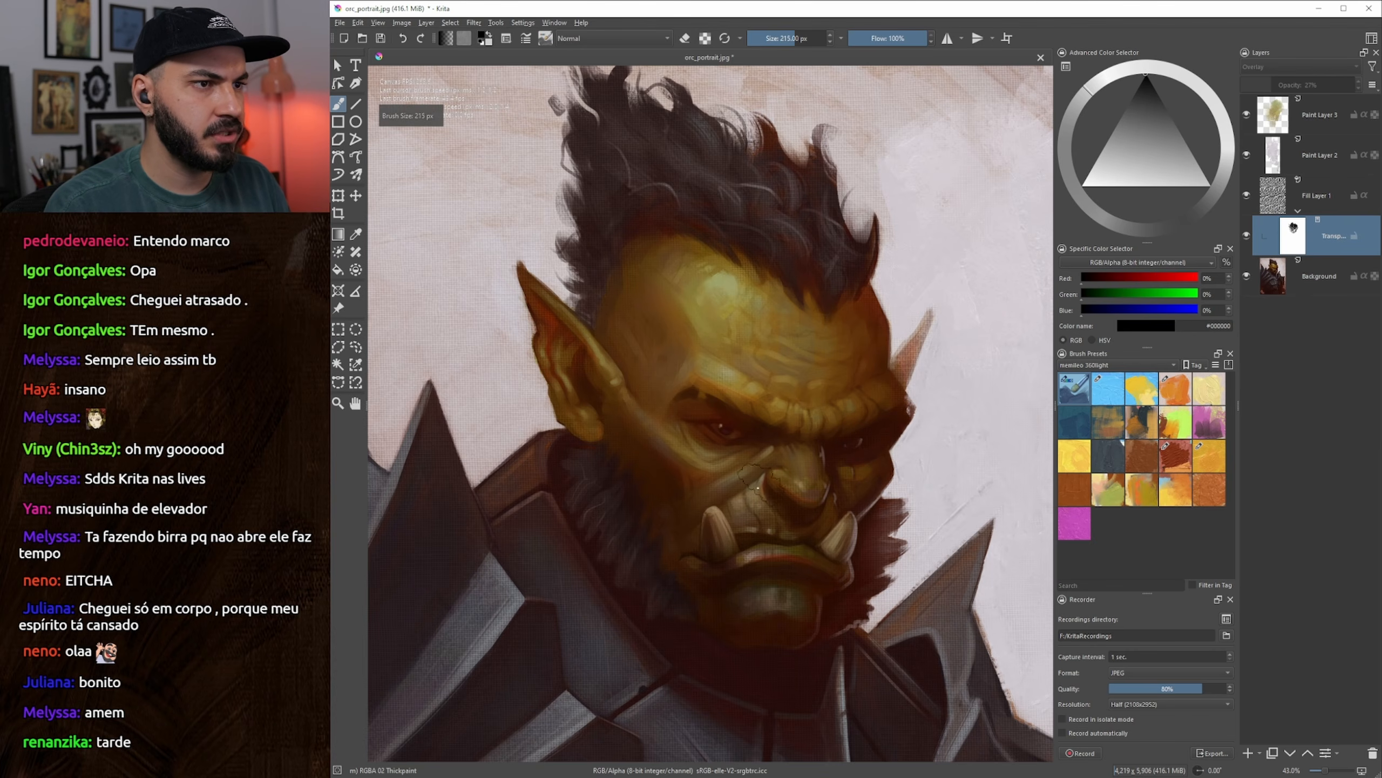
Enlarge the Thickpaint brush to about 365 px and paint black on the mask over the cheek and muzzle
key("bracketright")
key("bracketright")
mouse_move(745, 457)
left_mouse_down()
mouse_move(737, 402)
mouse_move(690, 504)
mouse_move(704, 512)
mouse_move(695, 466)
left_mouse_up()
left_click_drag(721, 388, 739, 376)
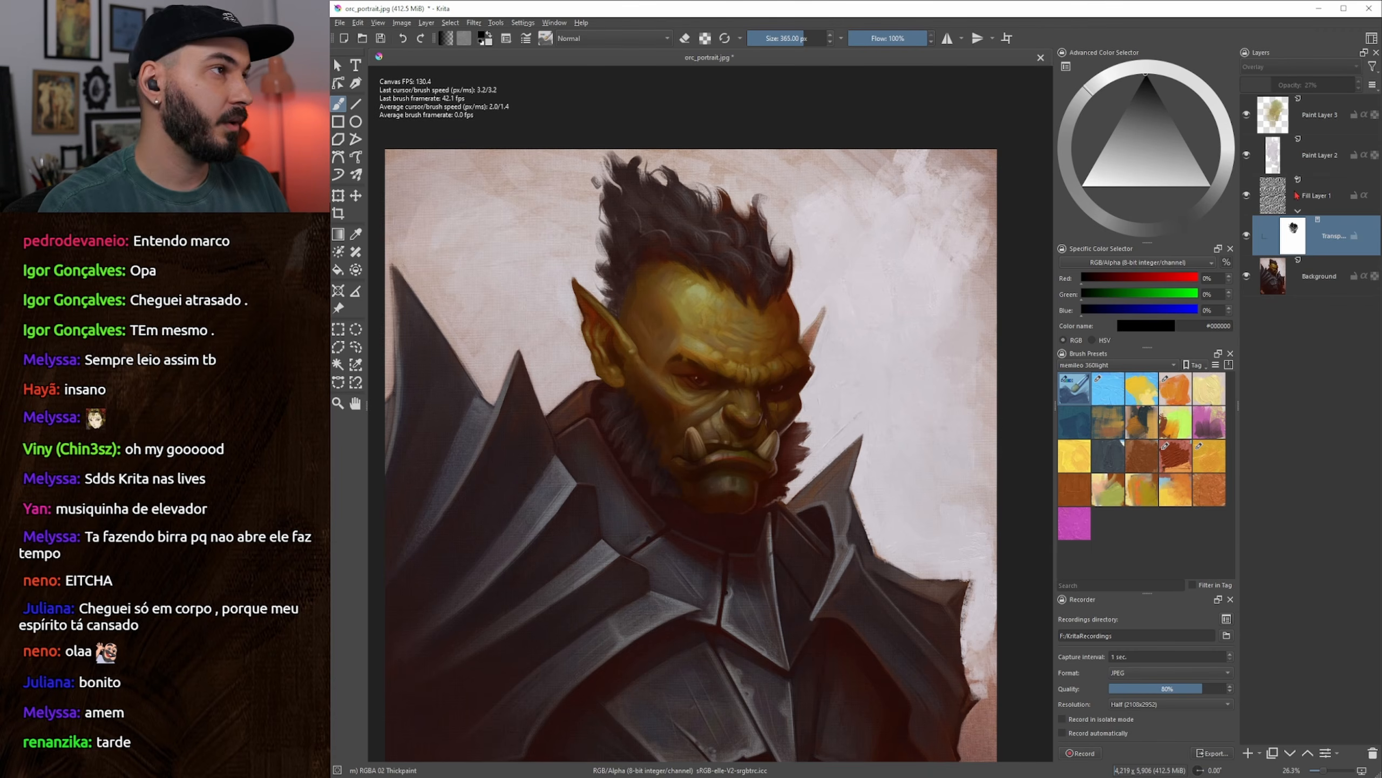
mouse_move(739, 398)
left_mouse_down()
mouse_move(724, 433)
mouse_move(709, 407)
mouse_move(699, 425)
left_mouse_up()
left_click_drag(699, 429, 712, 423)
Select Paint Layer 3 and choose the memileo 360light Knife smooth B Loaded brush at 165 px
left_click(1310, 121)
mouse_move(690, 352)
left_mouse_down()
mouse_move(694, 380)
mouse_move(688, 367)
left_mouse_up()
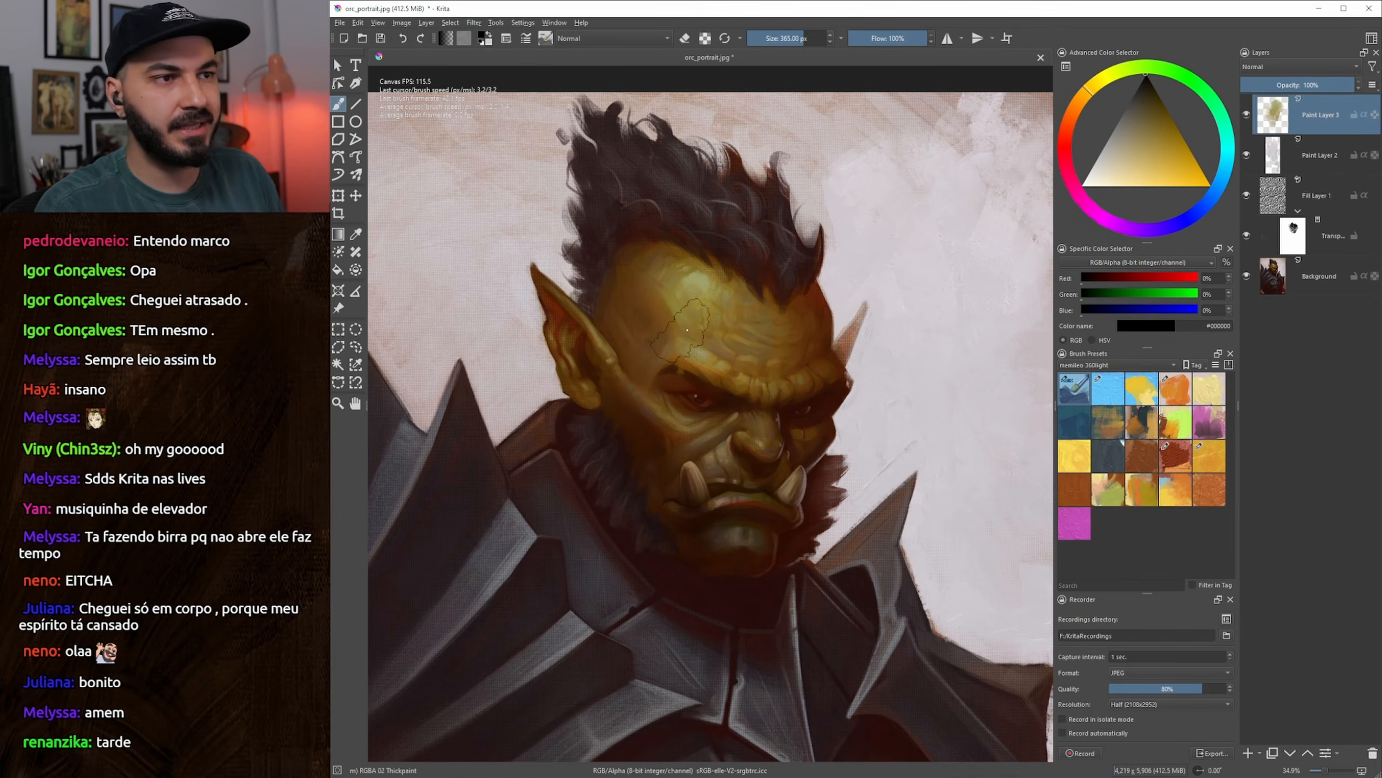
left_click(1142, 489)
key("bracketleft")
key("bracketleft")
key("bracketleft")
left_click_drag(651, 244, 649, 238)
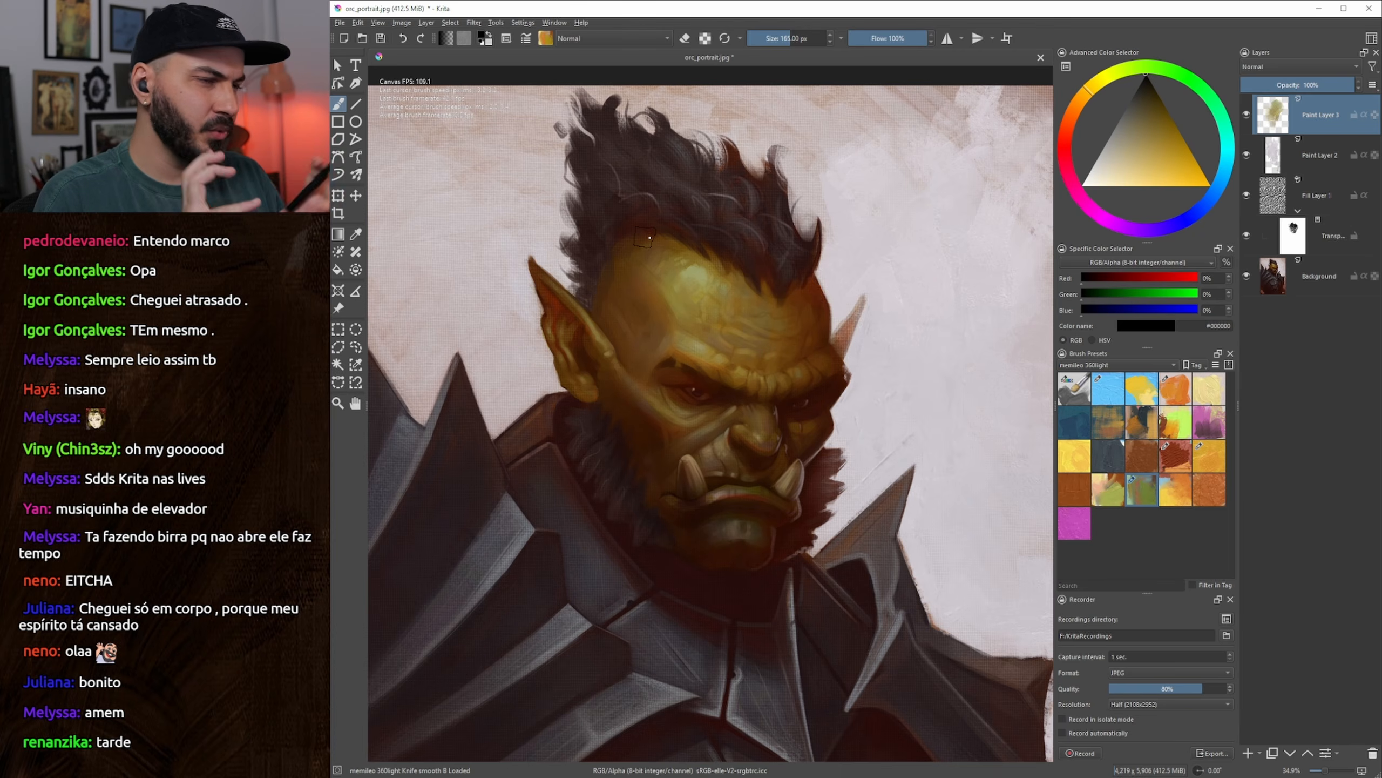
Reduce the knife brush size further and sample a dark brown from the shadowed side of the face
left_click_drag(707, 415, 755, 404)
key("bracketleft")
key("bracketleft")
key("bracketleft")
key("bracketleft")
key("bracketleft")
left_click(810, 415, "ctrl")
key("bracketleft")
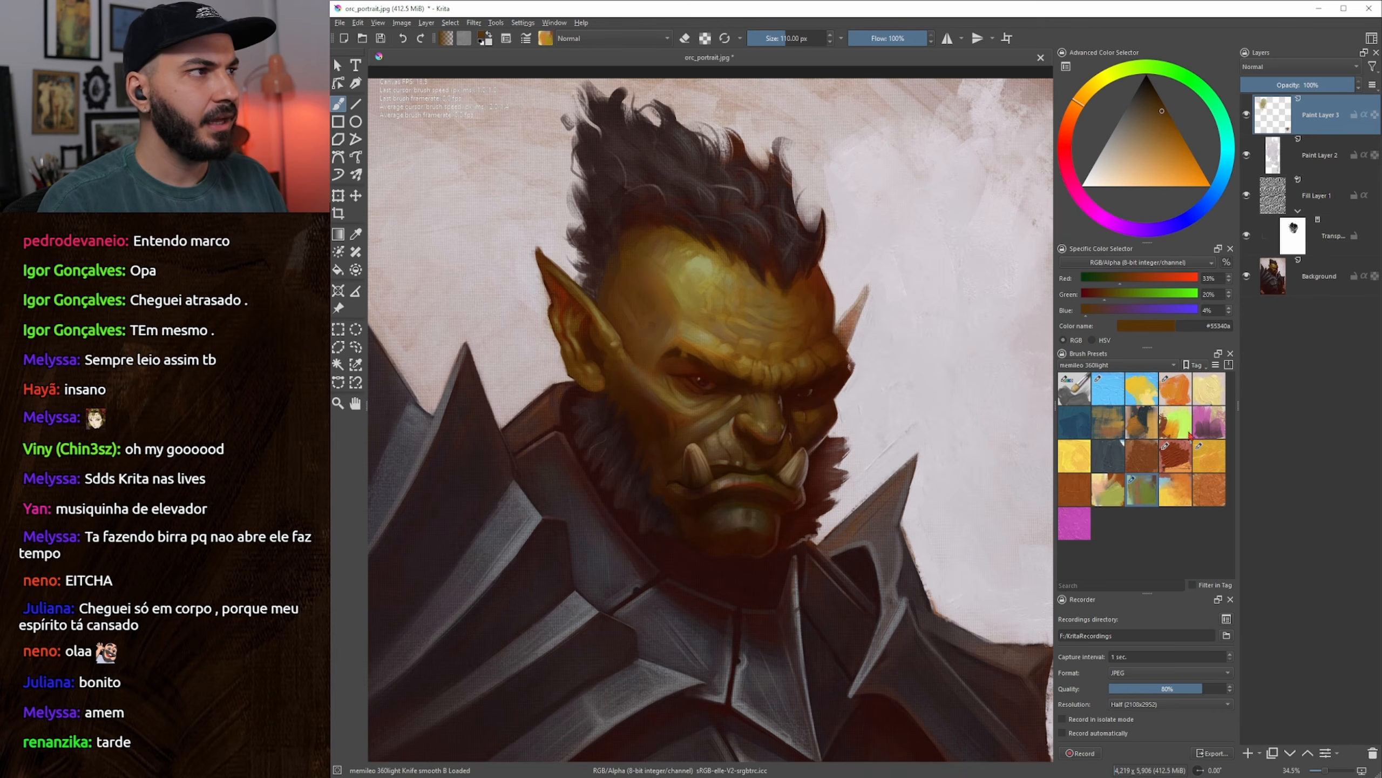
key("bracketleft")
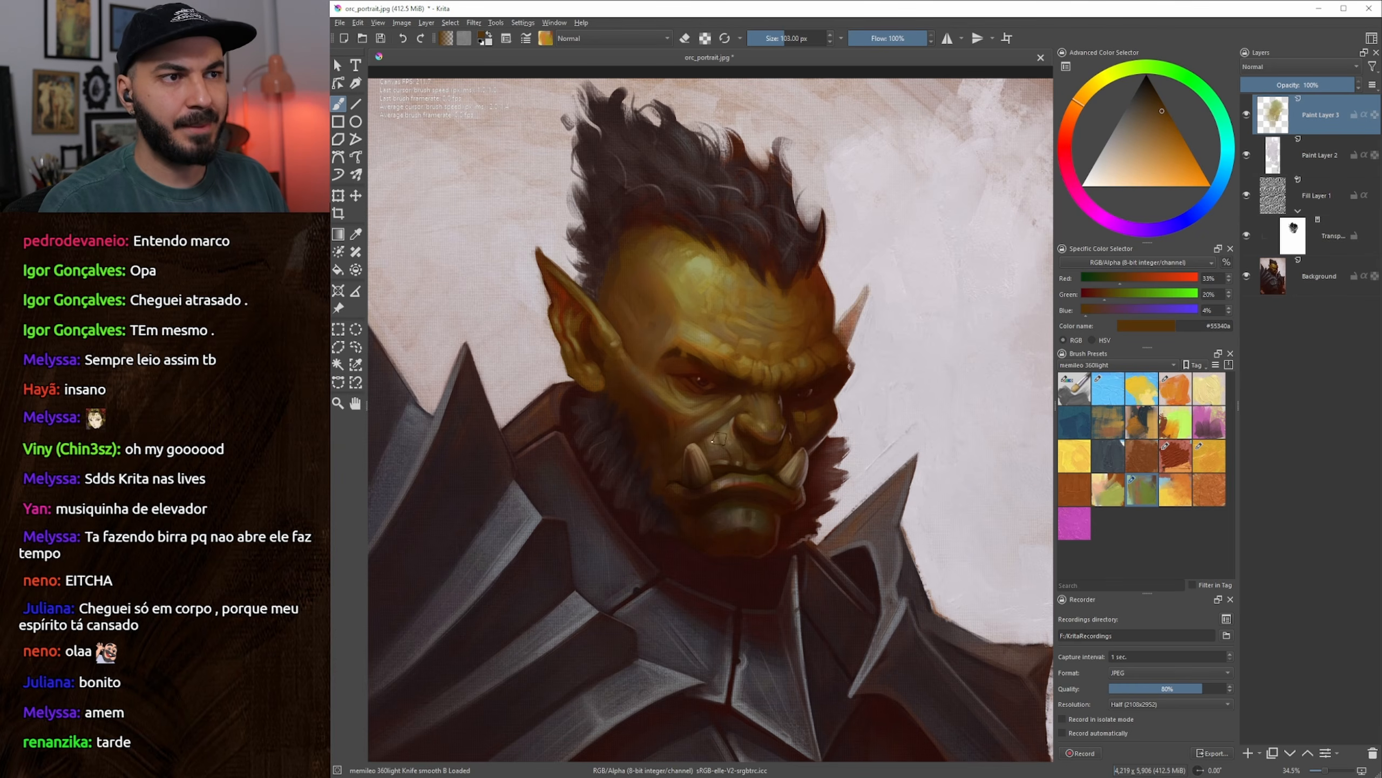
left_click_drag(661, 481, 665, 478)
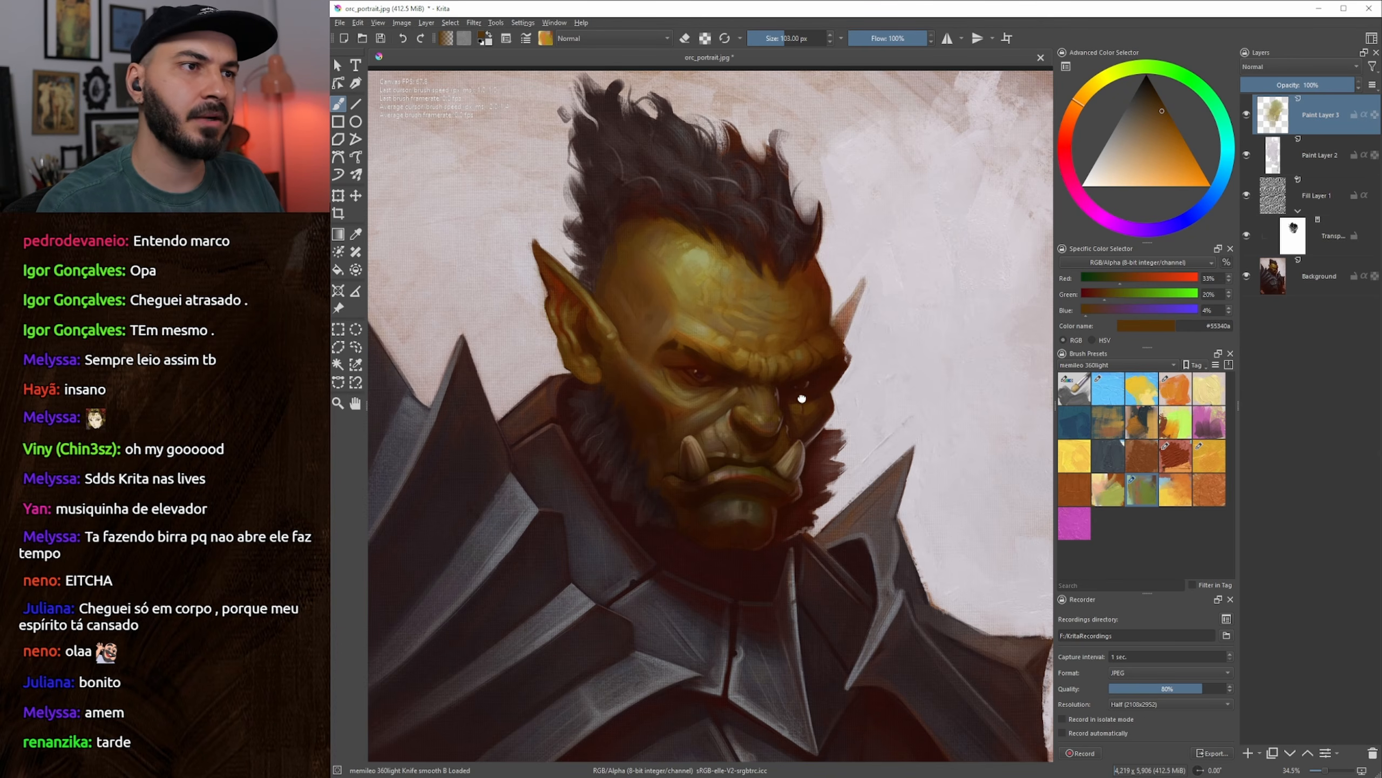
left_click_drag(803, 400, 792, 402)
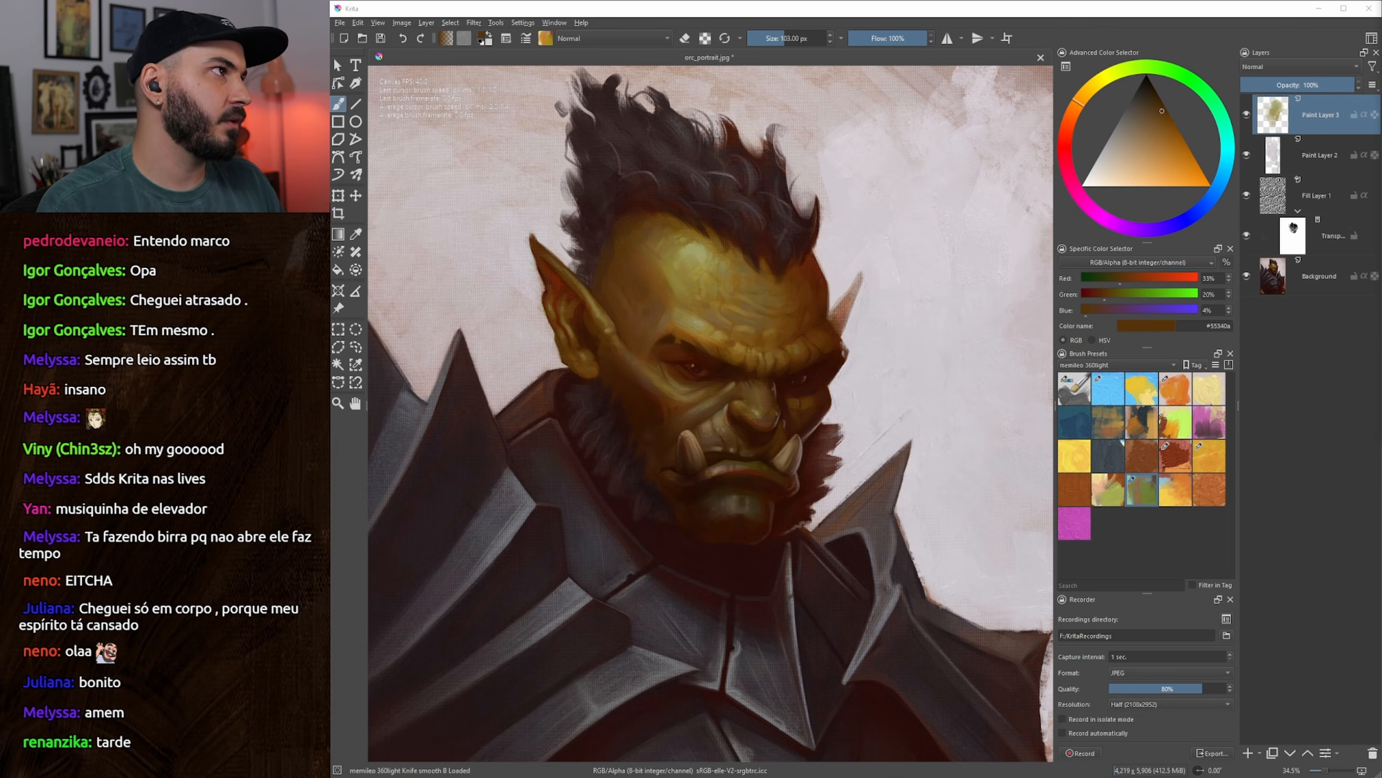
Switch to the browser's ArtStation portfolio, open the Thrall artwork, and enlarge its full-size image in a new tab
key("alt+Tab")
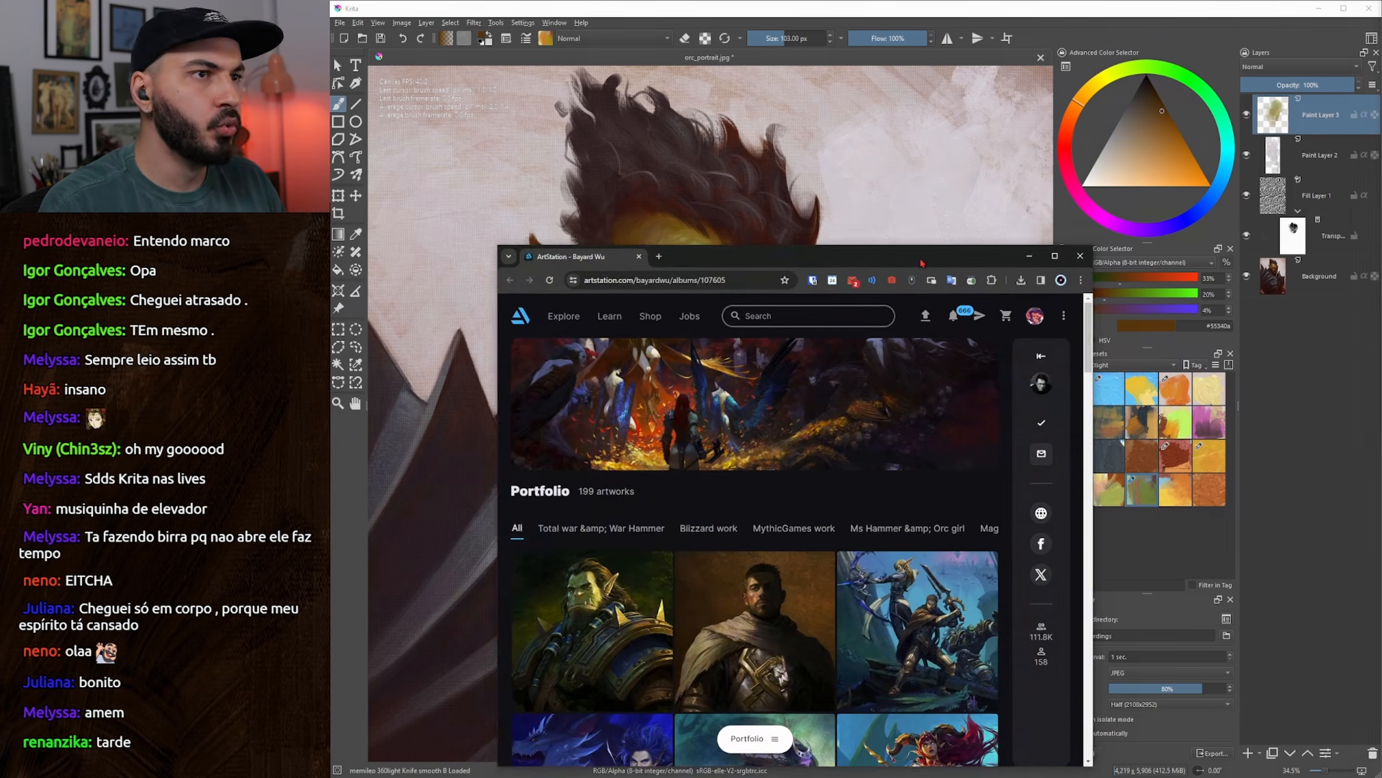
left_click(486, 352)
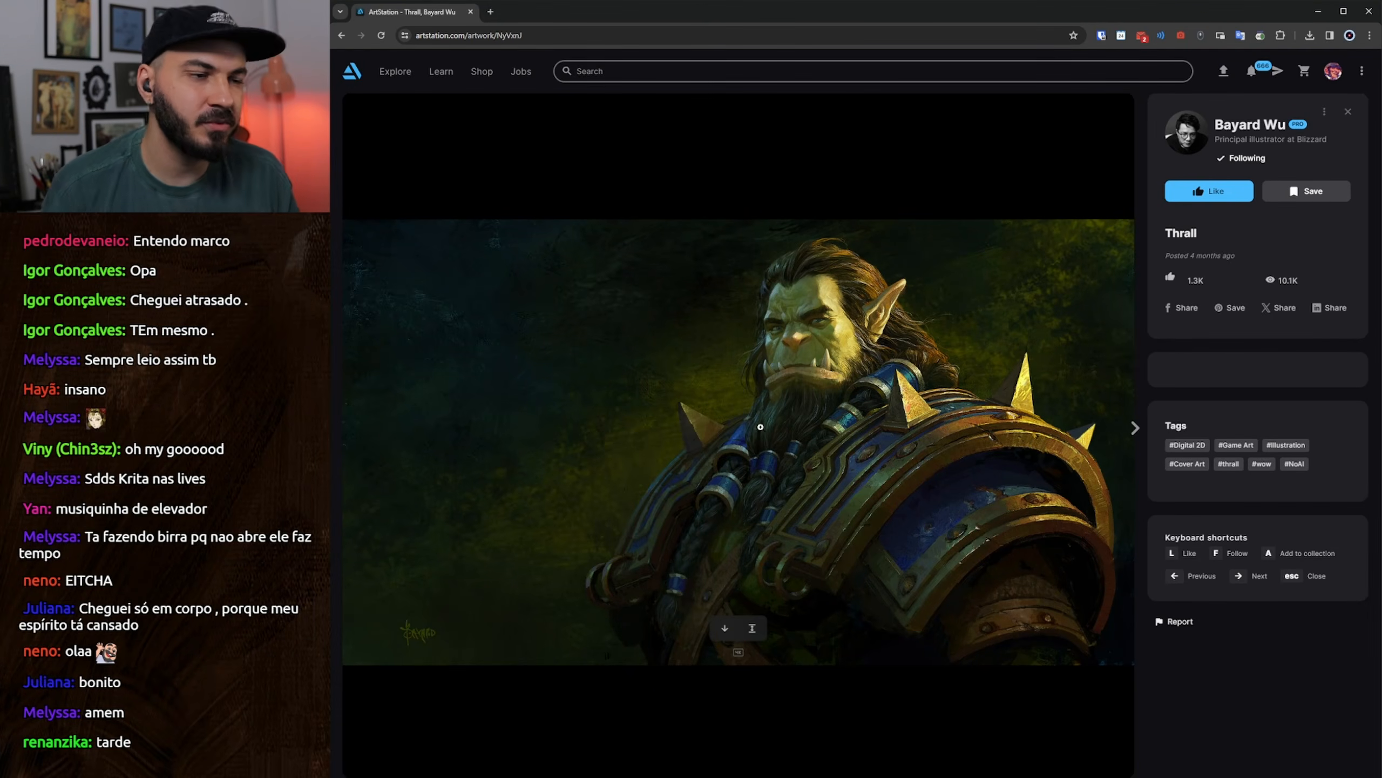
middle_click(752, 627)
left_click(520, 12)
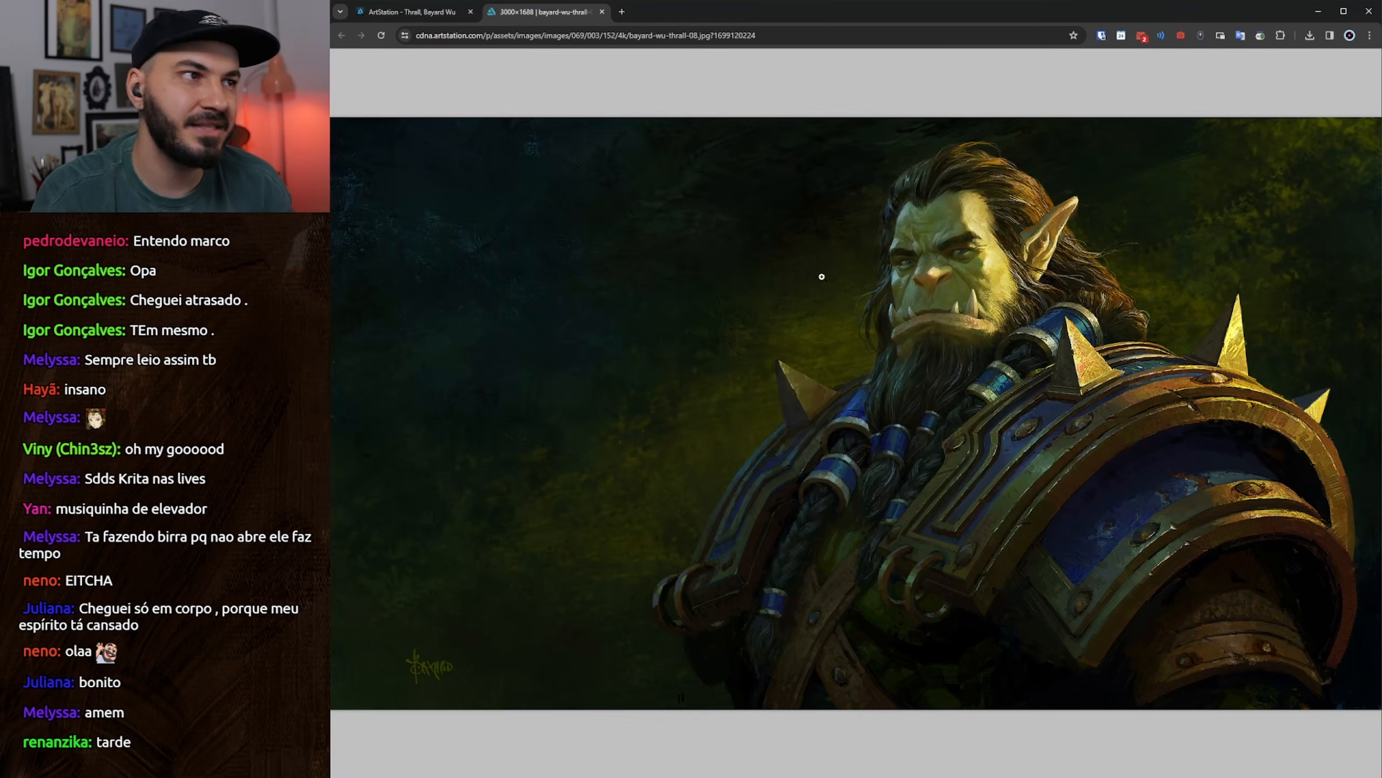
left_click(827, 329)
Examine the Thrall painting's face, hair and shoulder armour for brush texture and the treatment of light and colour
left_click_drag(813, 466, 865, 276)
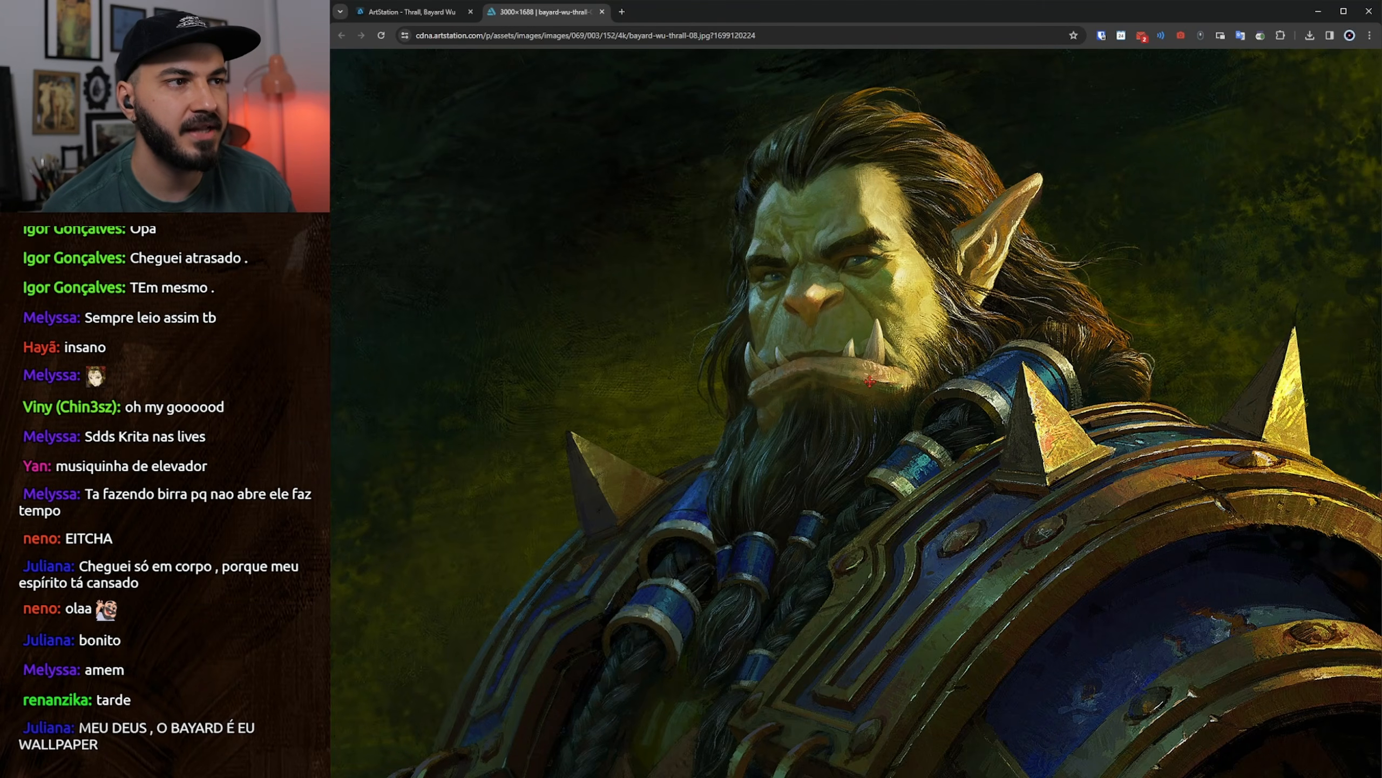
left_click_drag(817, 303, 700, 237)
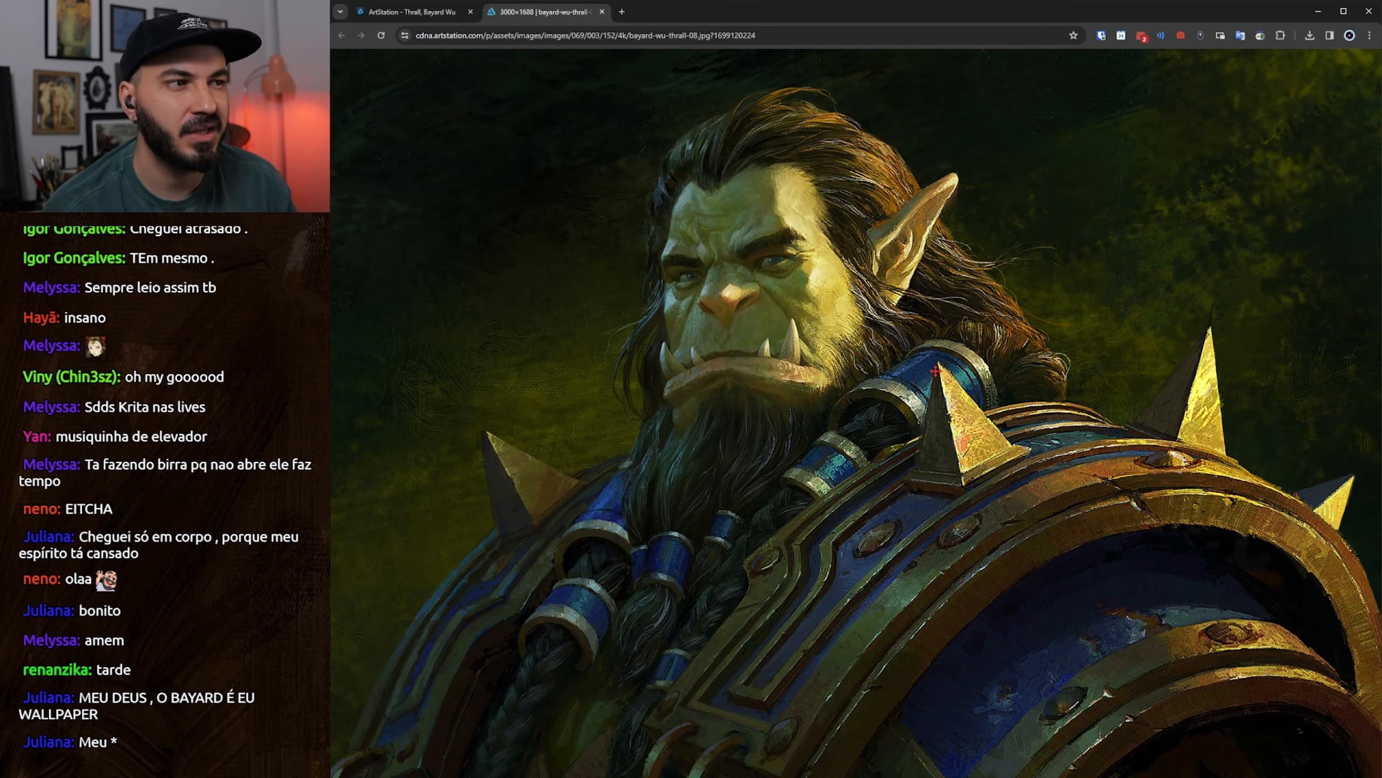
left_click_drag(997, 400, 948, 232)
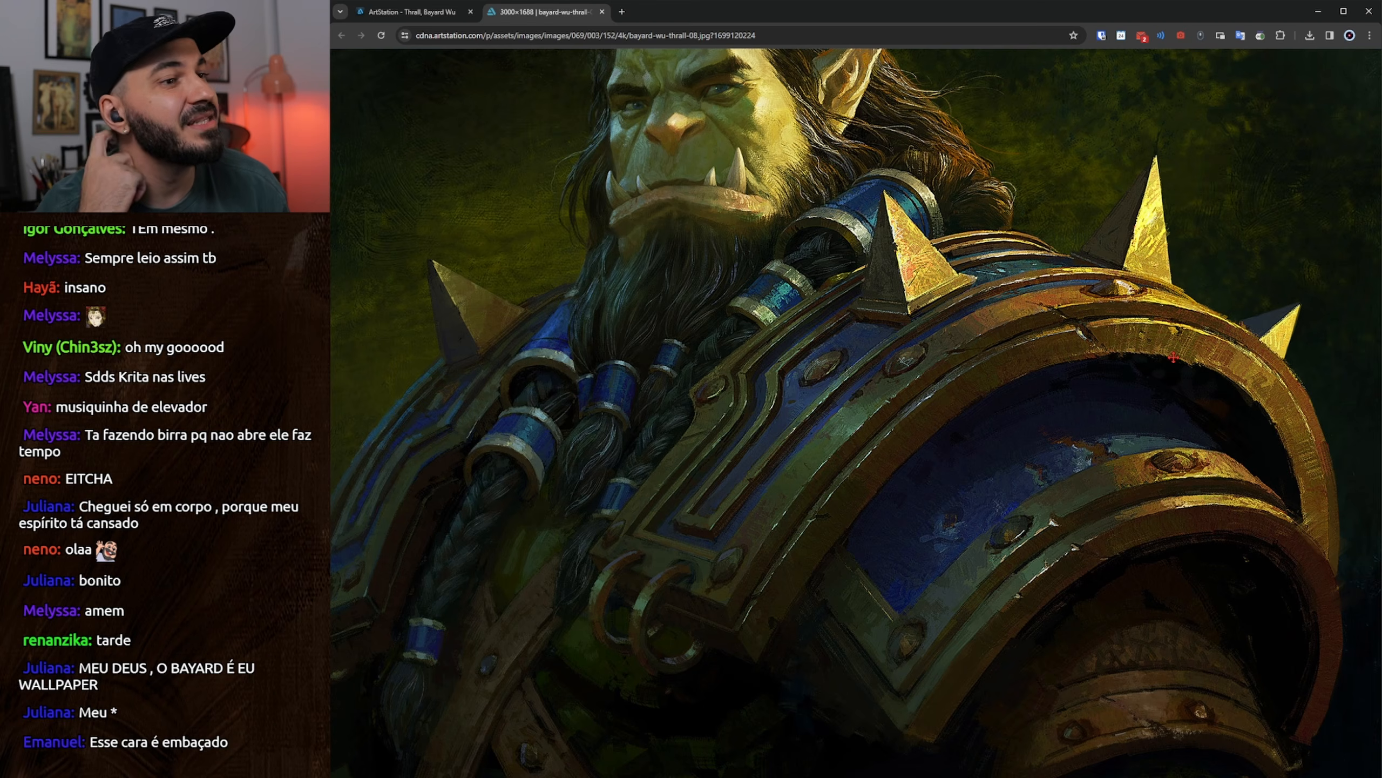
left_click_drag(997, 365, 1011, 381)
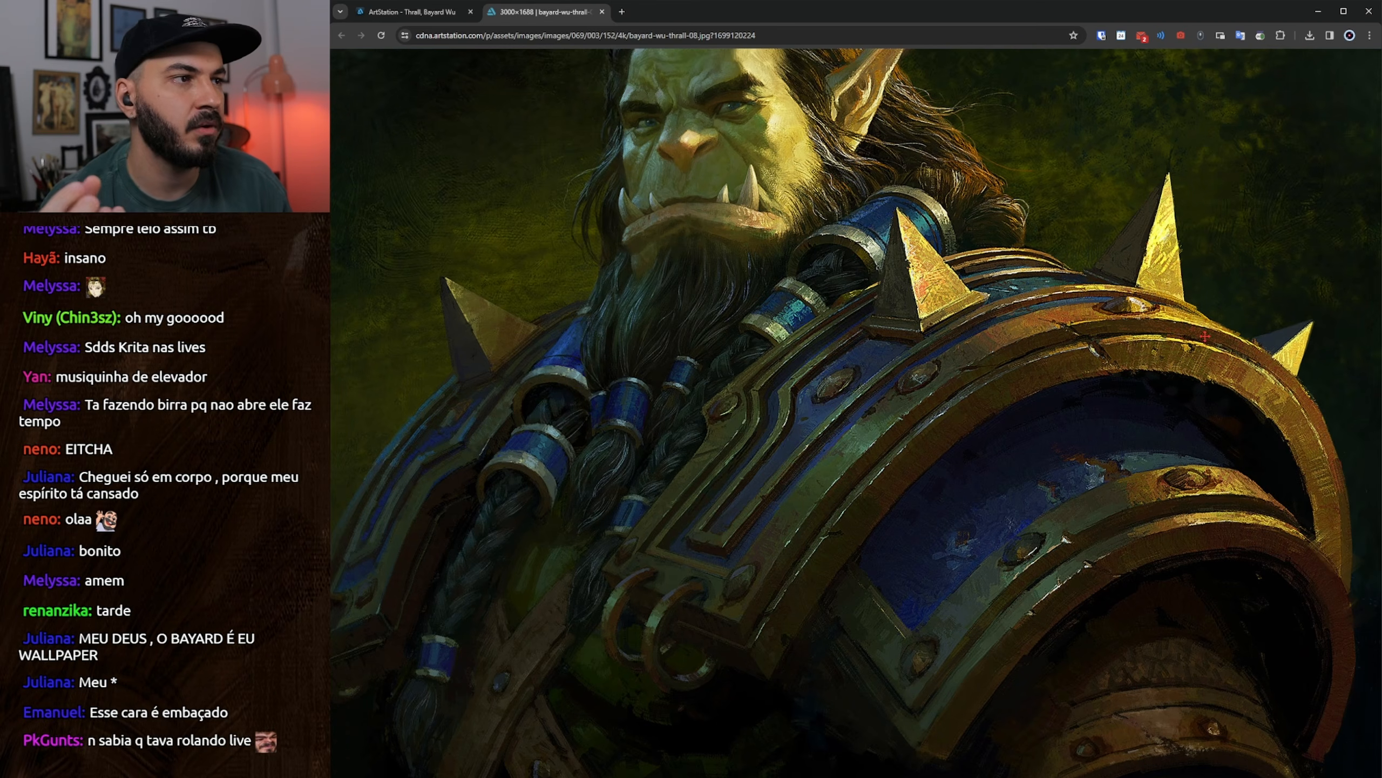
left_click_drag(1158, 272, 1177, 350)
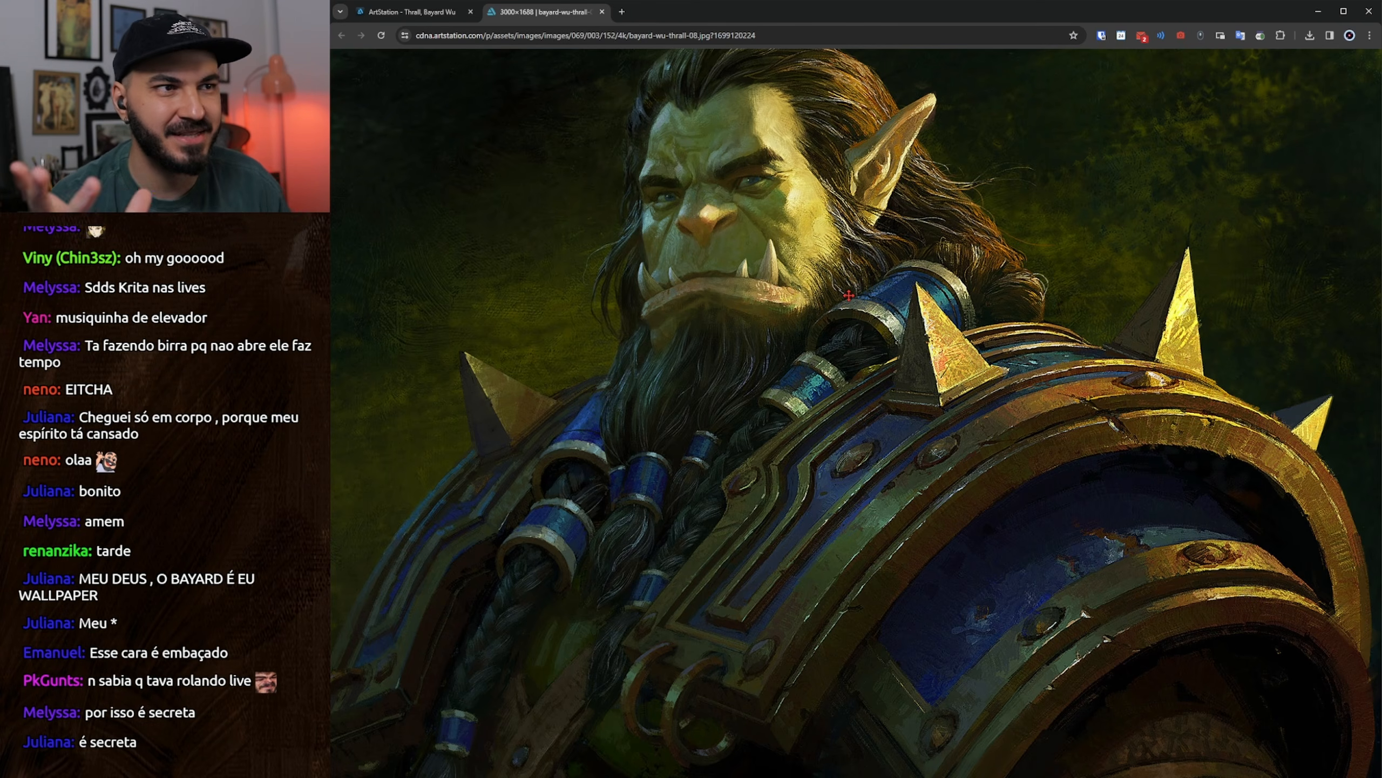
left_click_drag(694, 204, 678, 283)
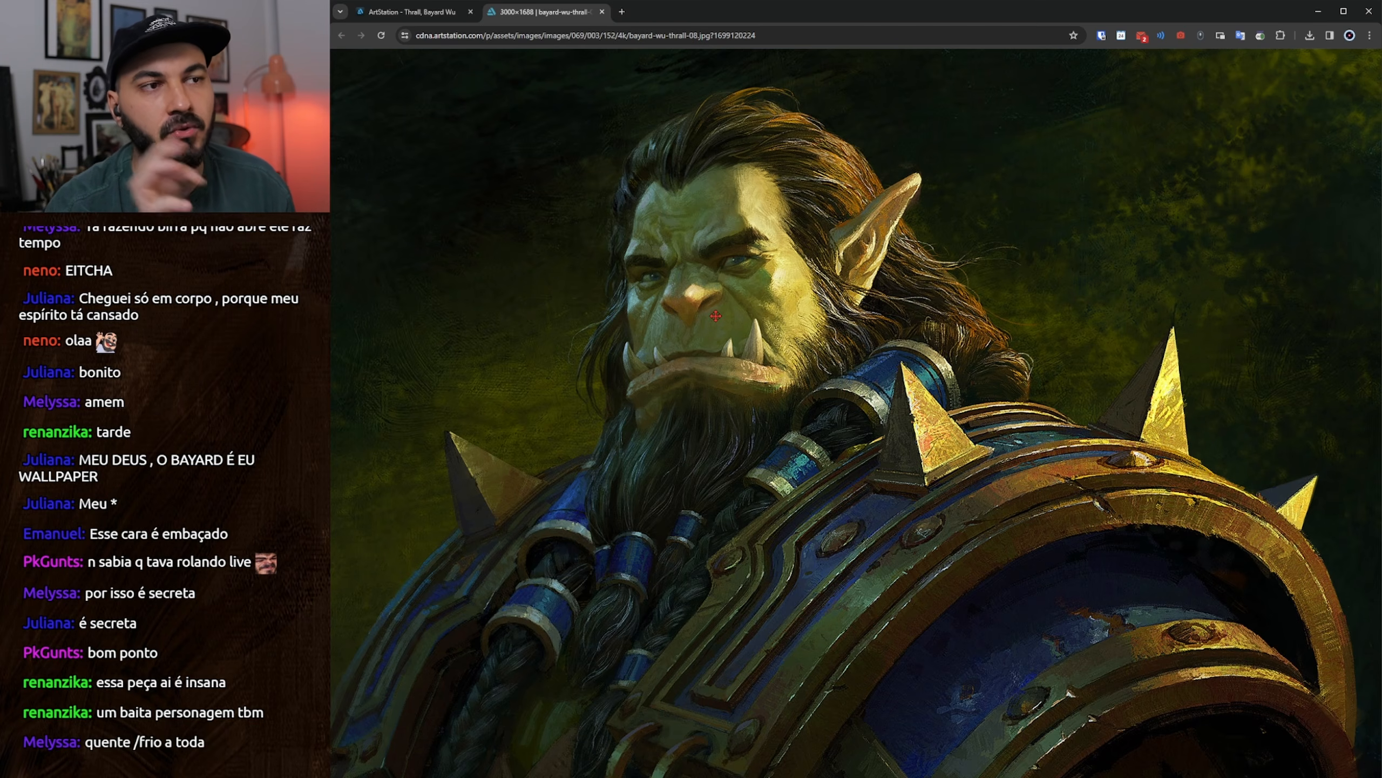
left_click_drag(716, 316, 712, 339)
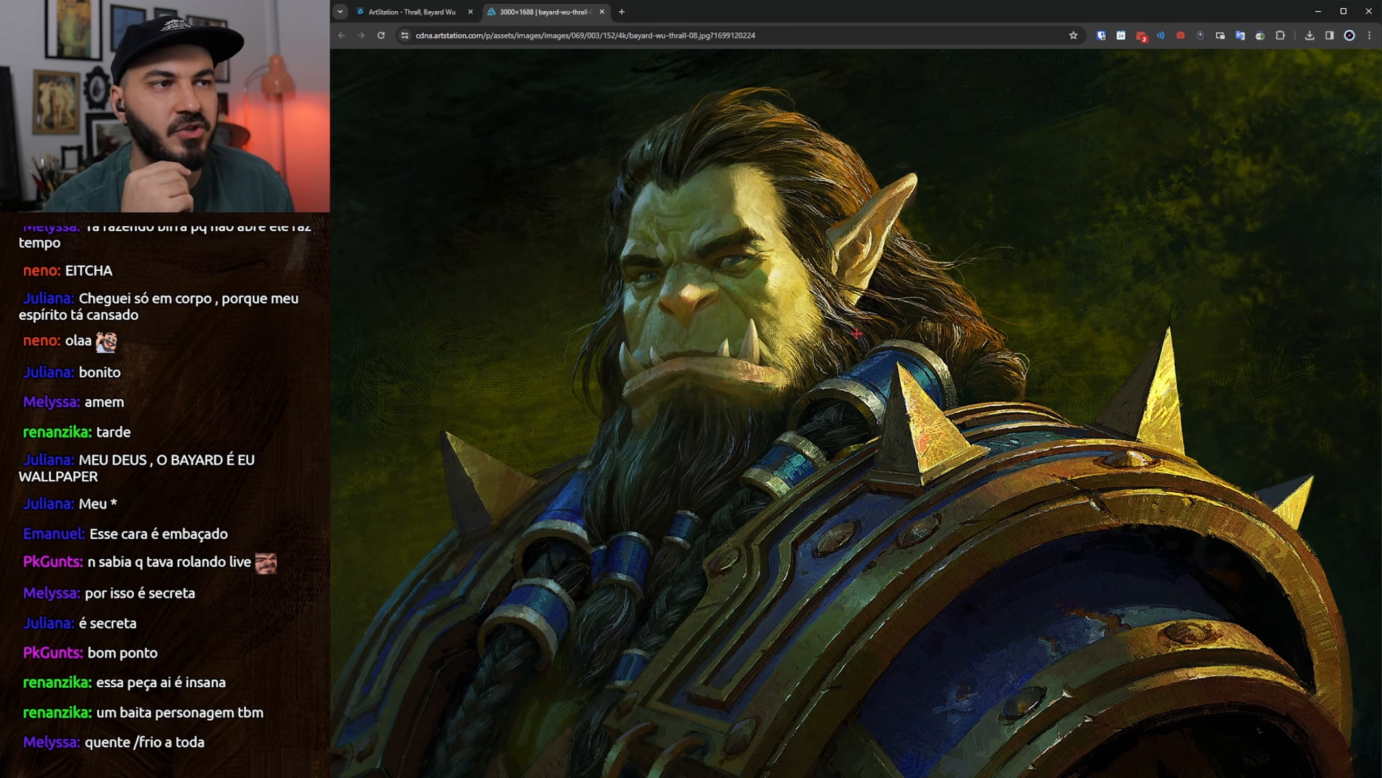
left_click_drag(689, 426, 677, 425)
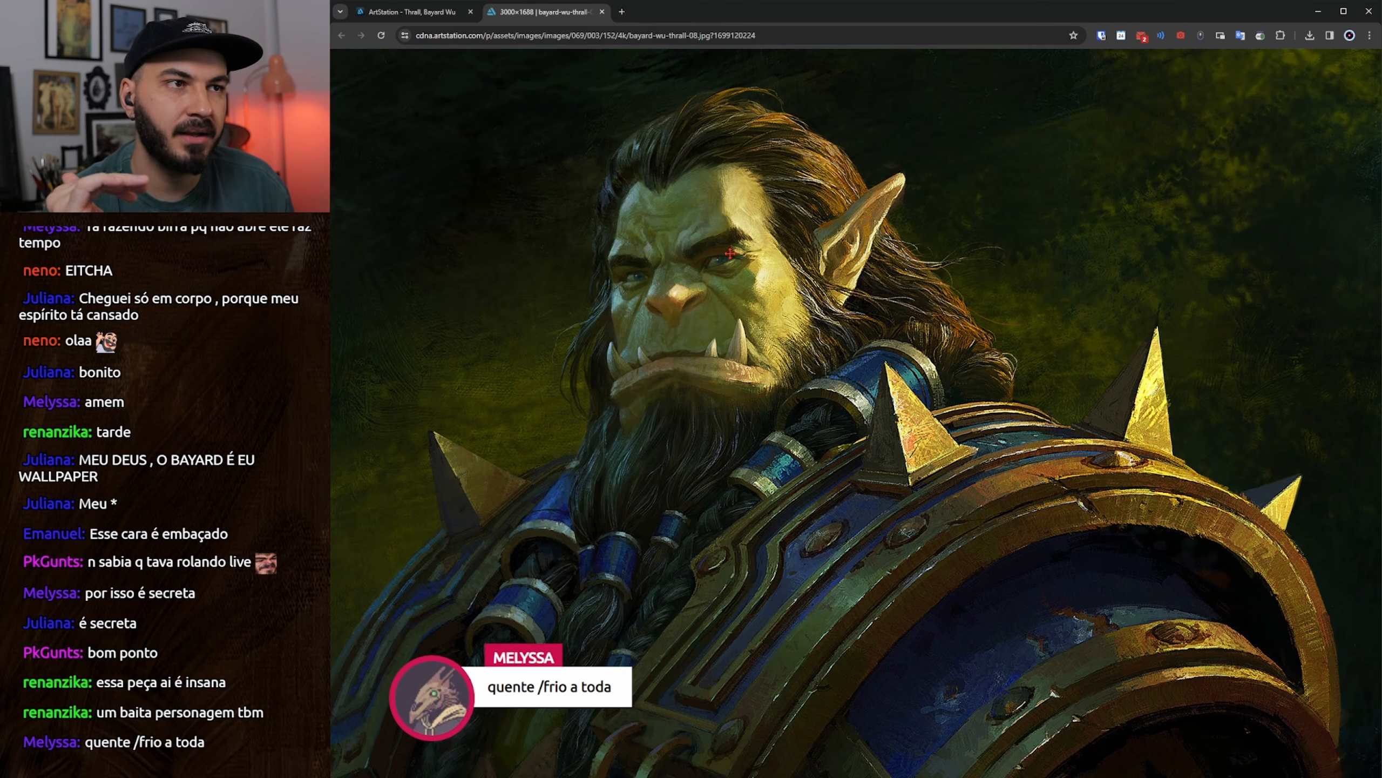
left_click_drag(840, 283, 846, 283)
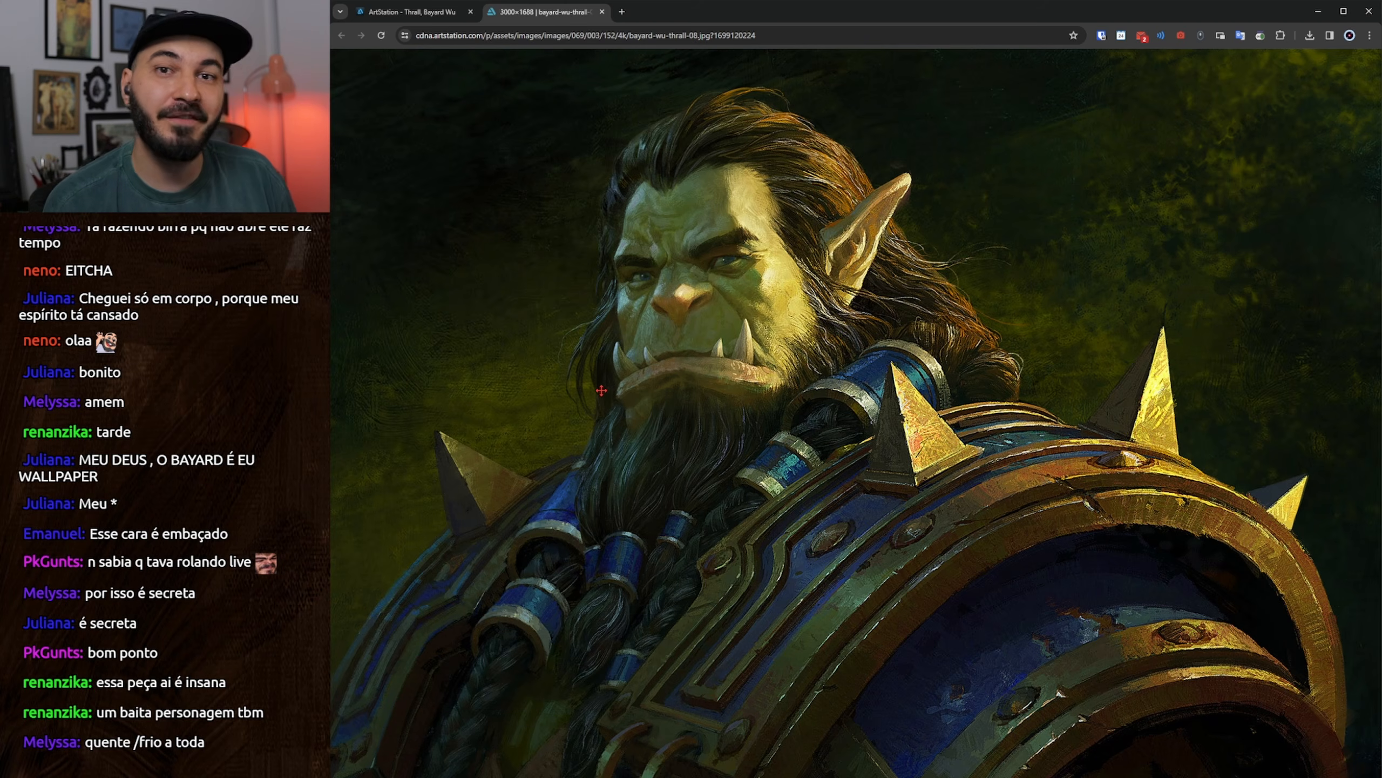
left_click_drag(737, 422, 744, 419)
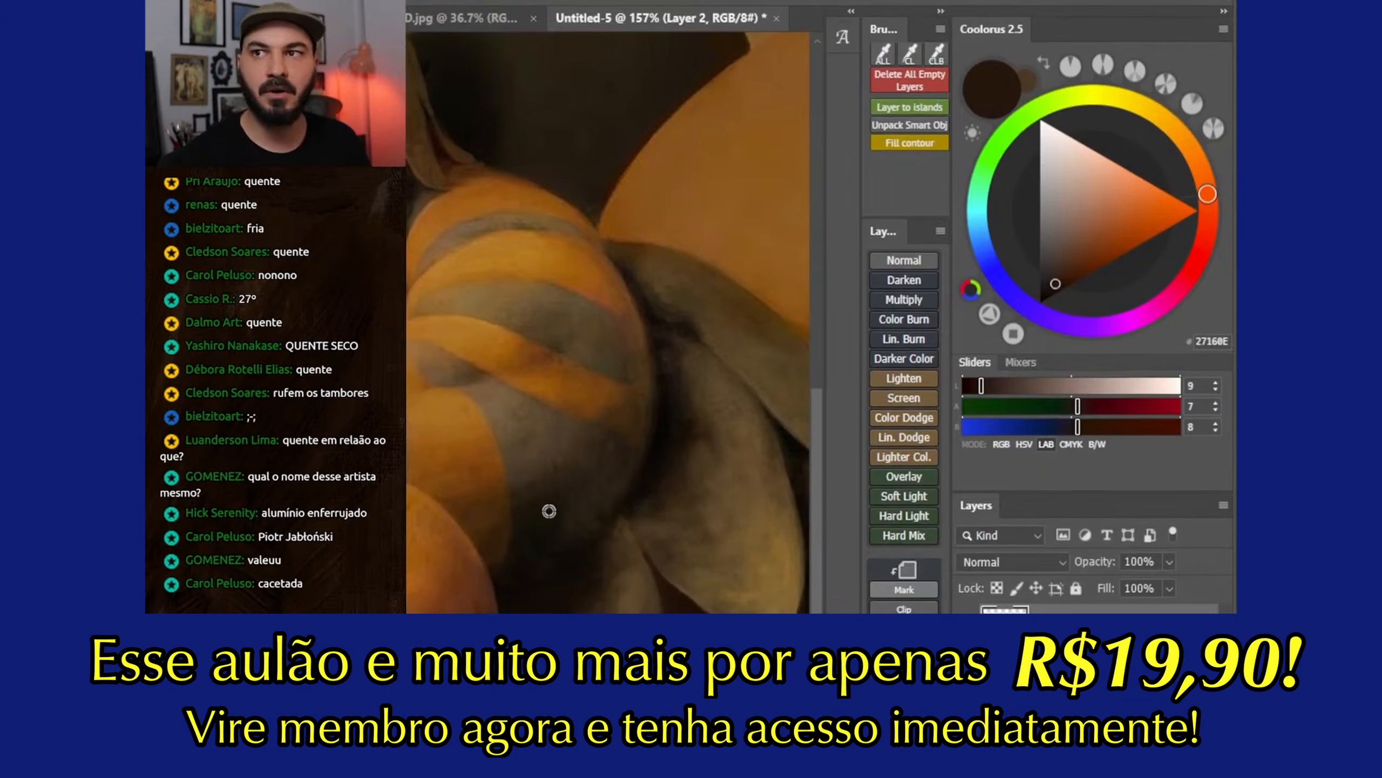
left_click(540, 518, "alt")
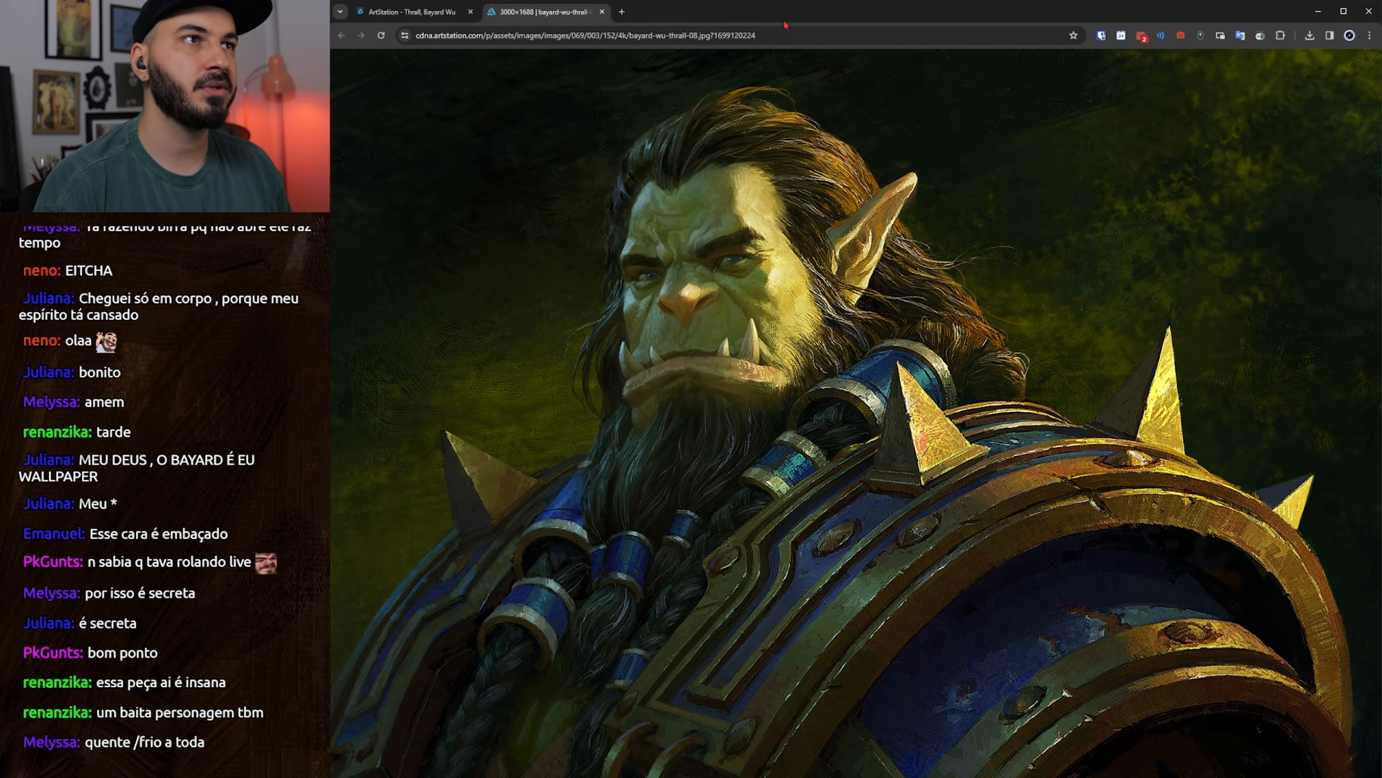
Switch back to Krita, sample an olive skin tone from the forehead and paint over it with the knife brush at 215 px
left_click(1320, 15)
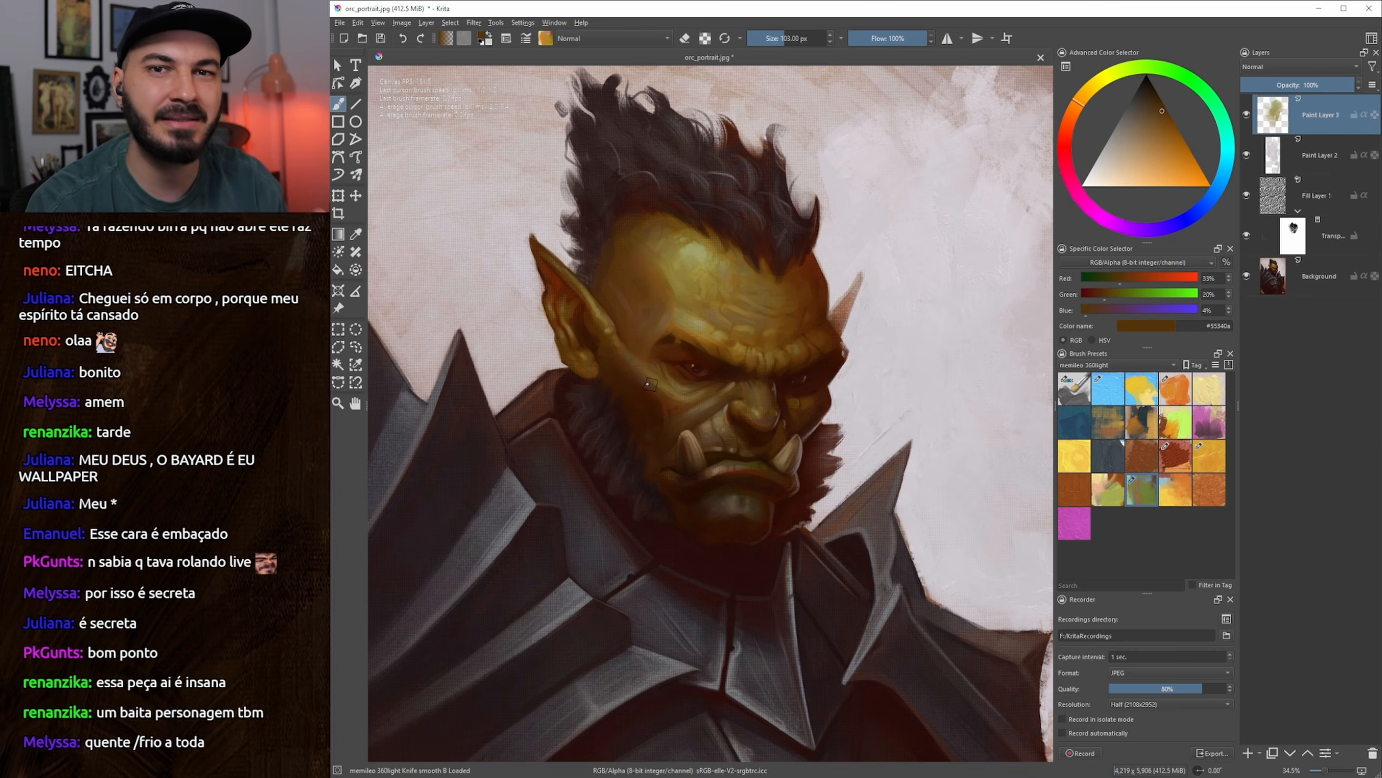
left_click_drag(648, 384, 639, 389)
left_click(635, 262, "ctrl")
key("bracketright")
key("bracketright")
mouse_move(634, 261)
left_mouse_down()
mouse_move(707, 262)
mouse_move(687, 253)
mouse_move(673, 271)
left_mouse_up()
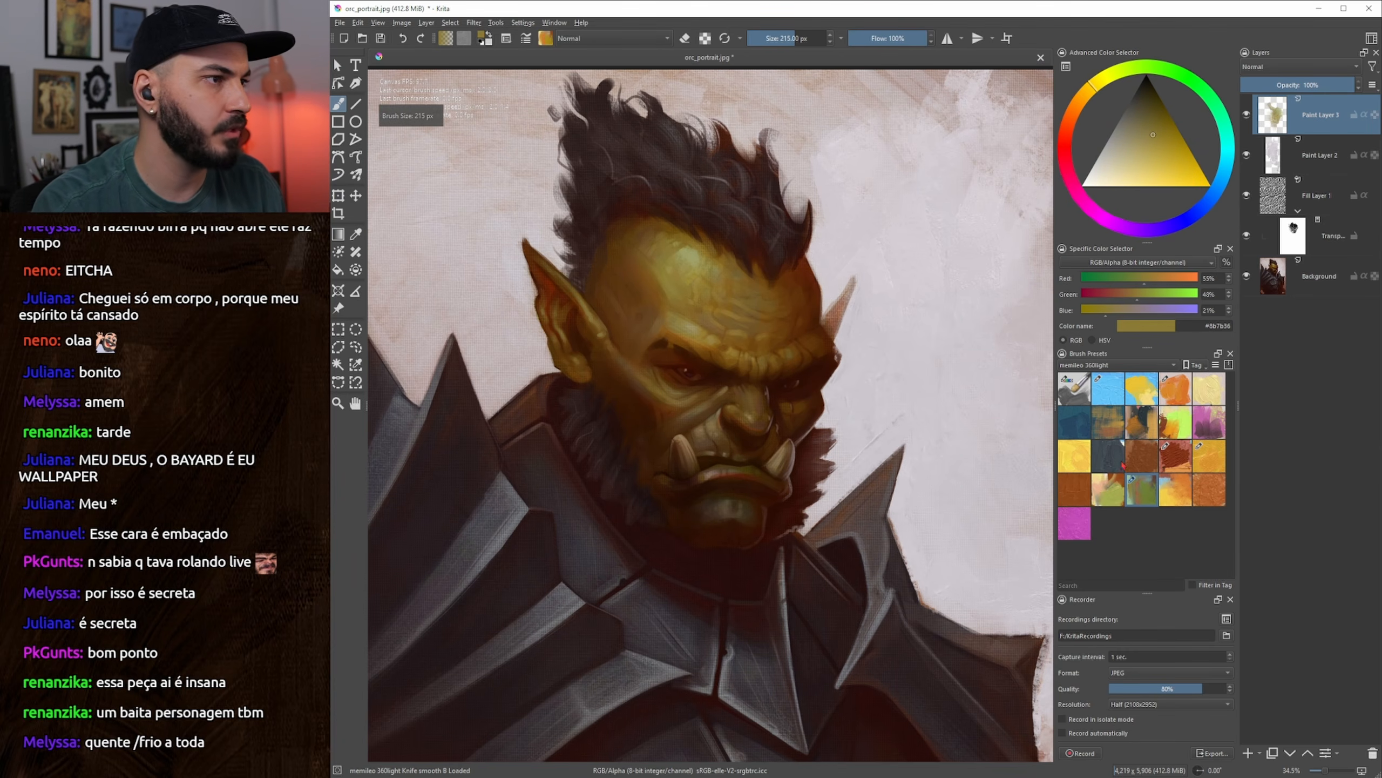
mouse_move(674, 219)
left_mouse_down()
mouse_move(729, 473)
mouse_move(745, 409)
mouse_move(720, 409)
mouse_move(751, 384)
left_mouse_up()
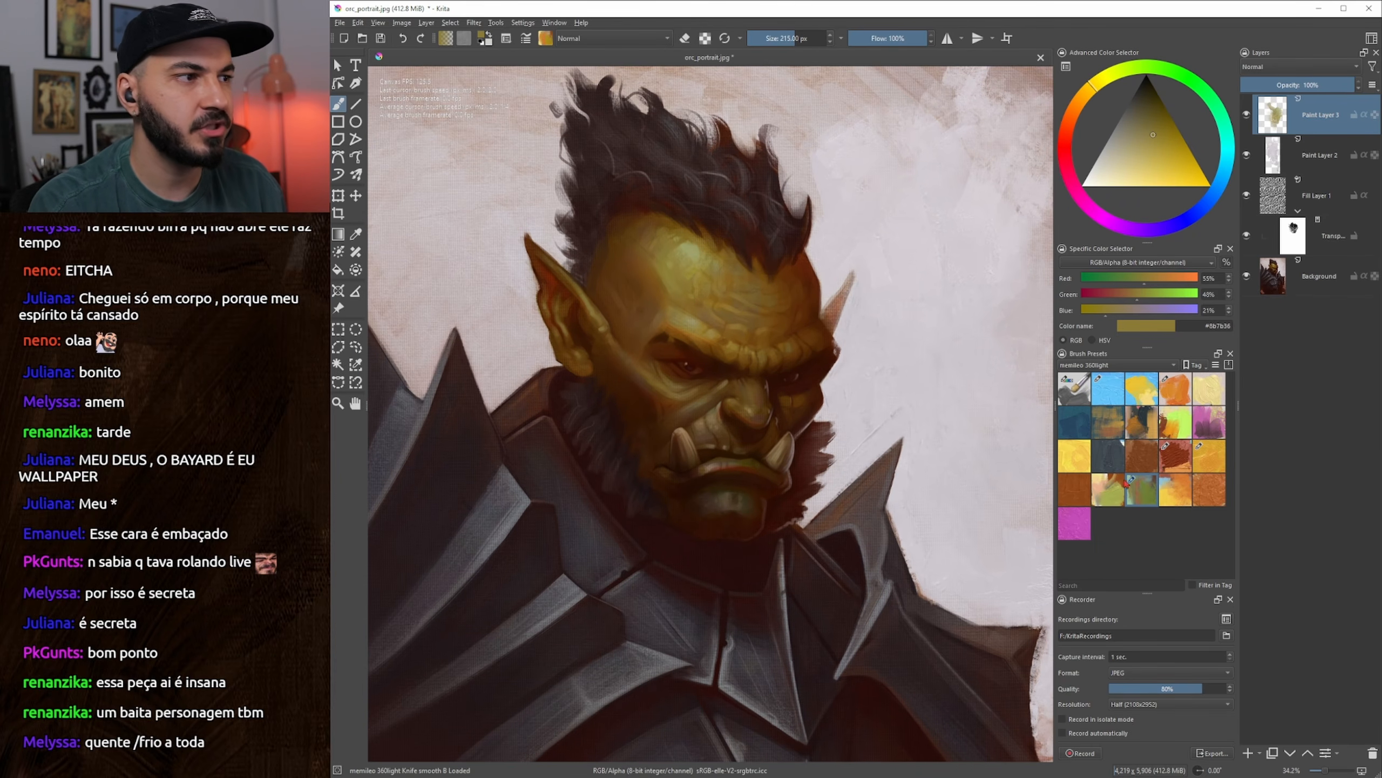
Choose the memileo 360light H 5-dab2 brush and enlarge it to work over the forehead
left_click(1083, 465)
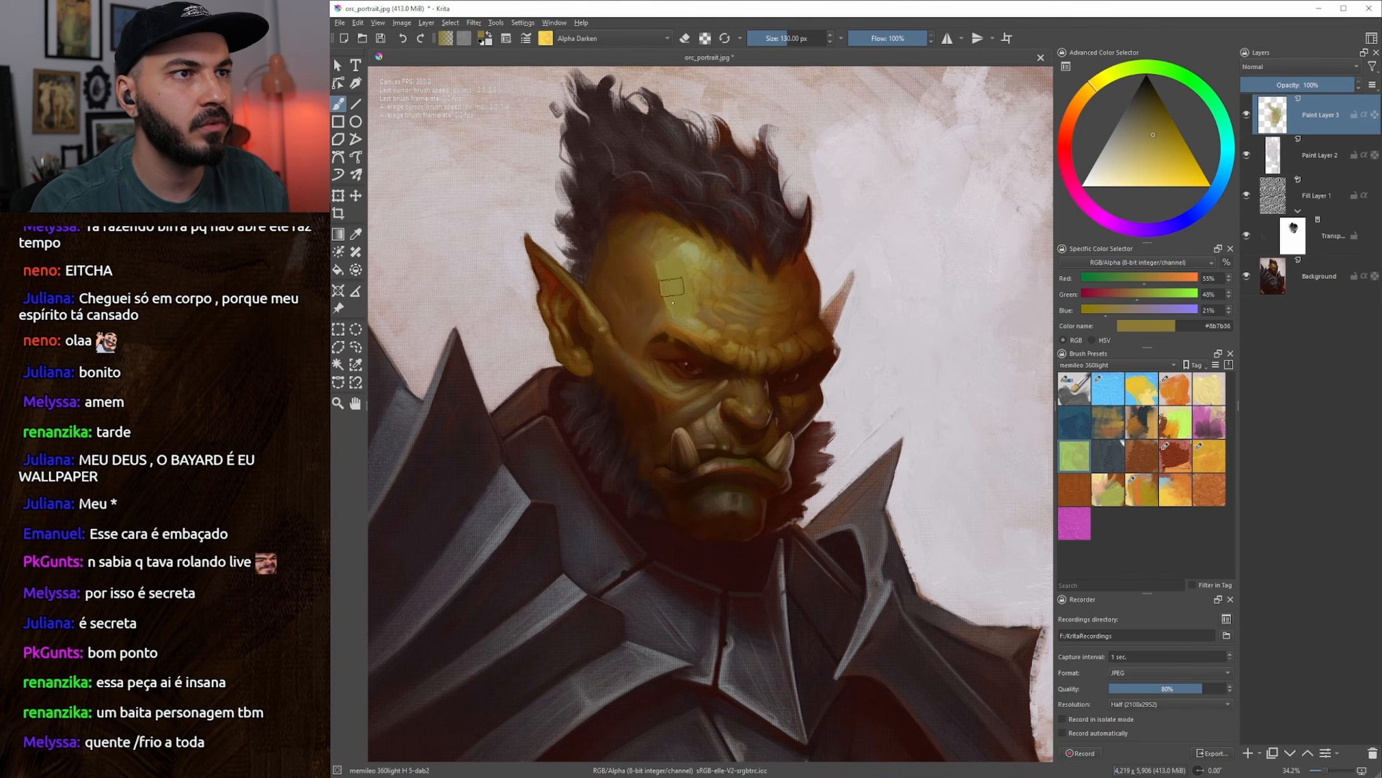
key("bracketright")
key("bracketright")
key("bracketright")
key("bracketright")
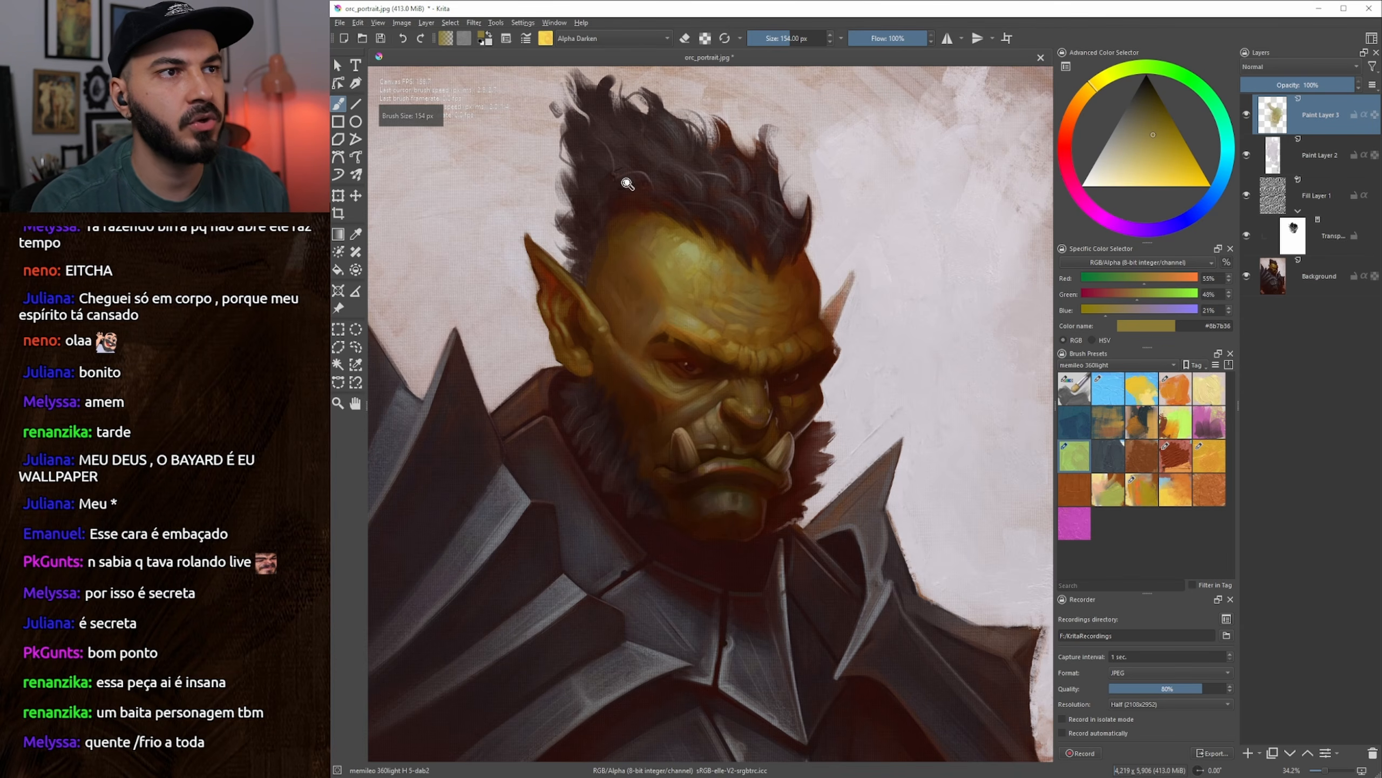
key("bracketleft")
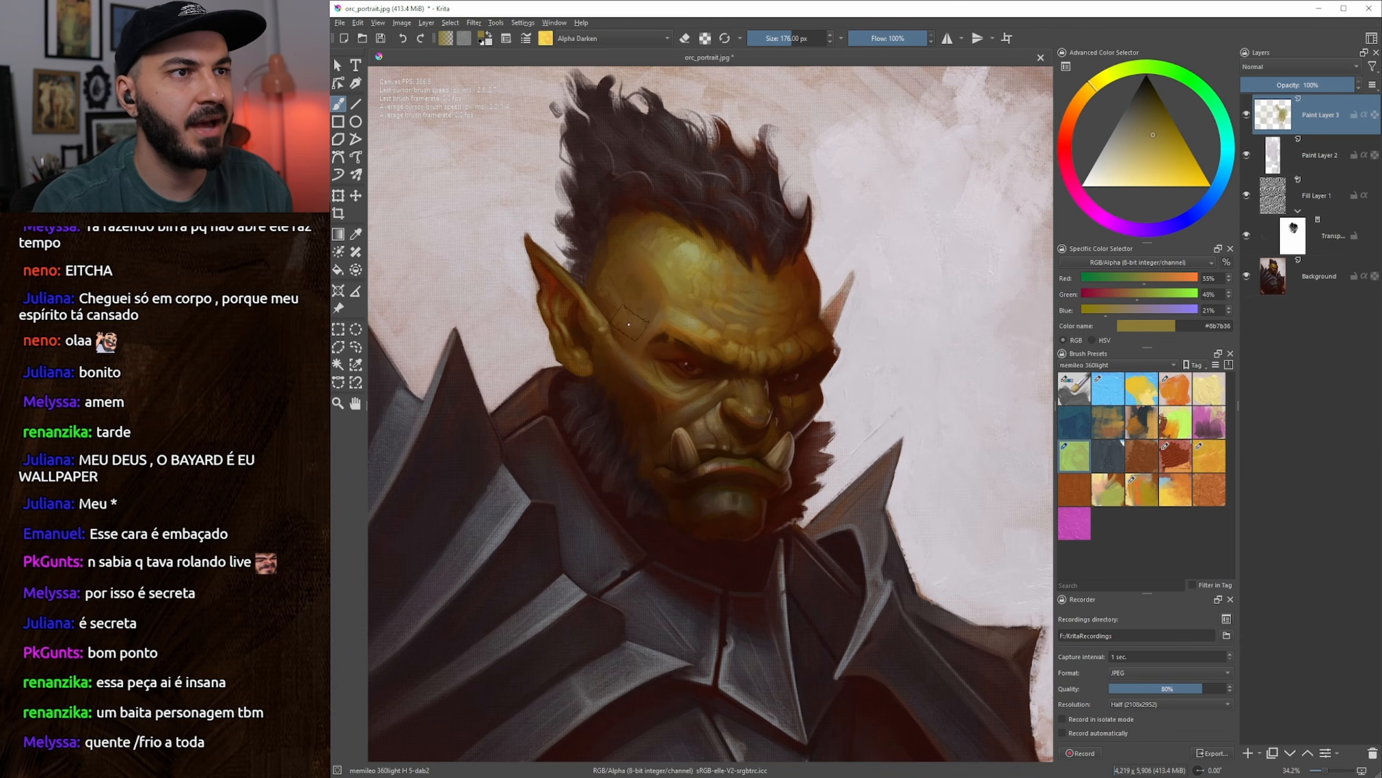
Sample skin tones from the temple and forehead and dab over the side of the head, reducing the brush to 135 px
left_click(624, 318, "ctrl")
mouse_move(623, 318)
left_mouse_down()
mouse_move(635, 289)
mouse_move(614, 245)
left_mouse_up()
key("bracketleft")
key("bracketleft")
left_click(662, 271, "ctrl")
key("bracketleft")
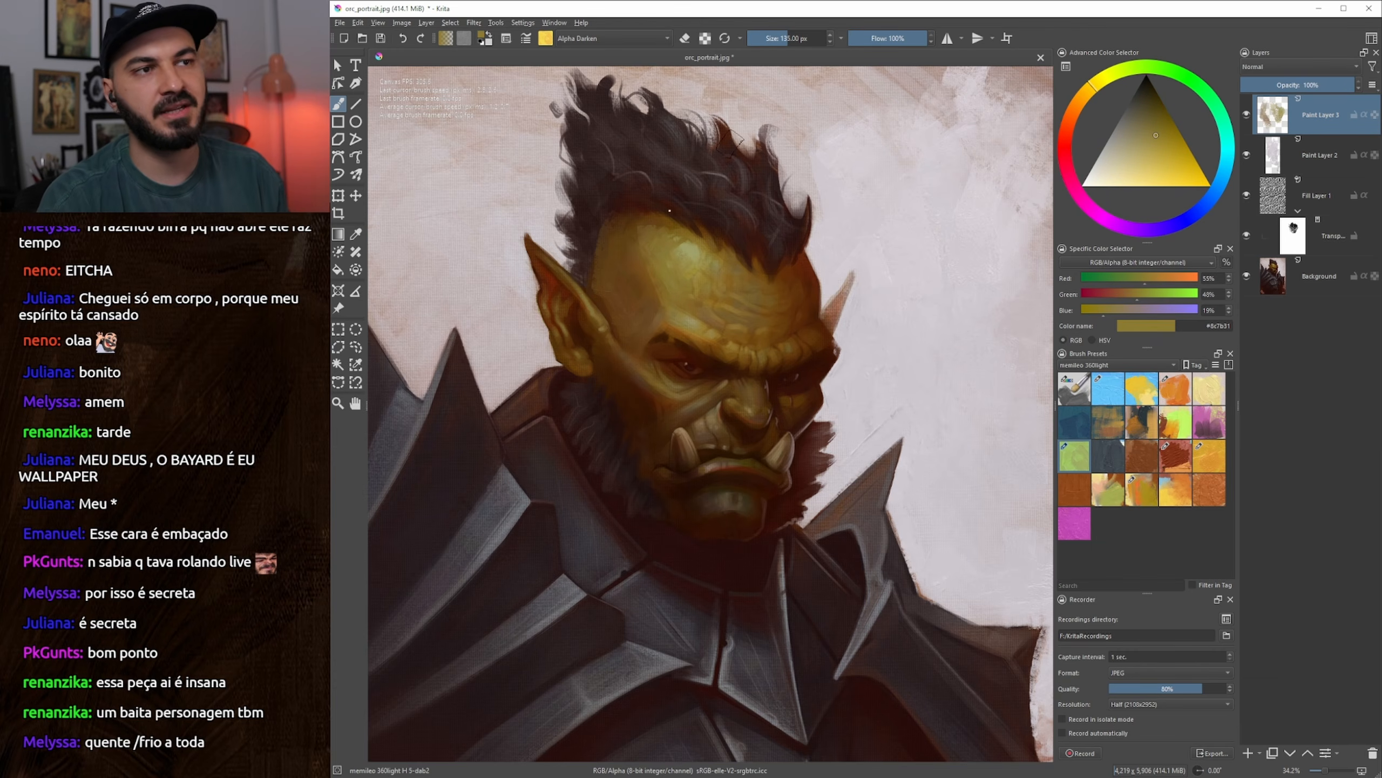
mouse_move(964, 181)
left_mouse_down()
mouse_move(981, 183)
mouse_move(975, 194)
left_mouse_up()
left_click(1108, 75)
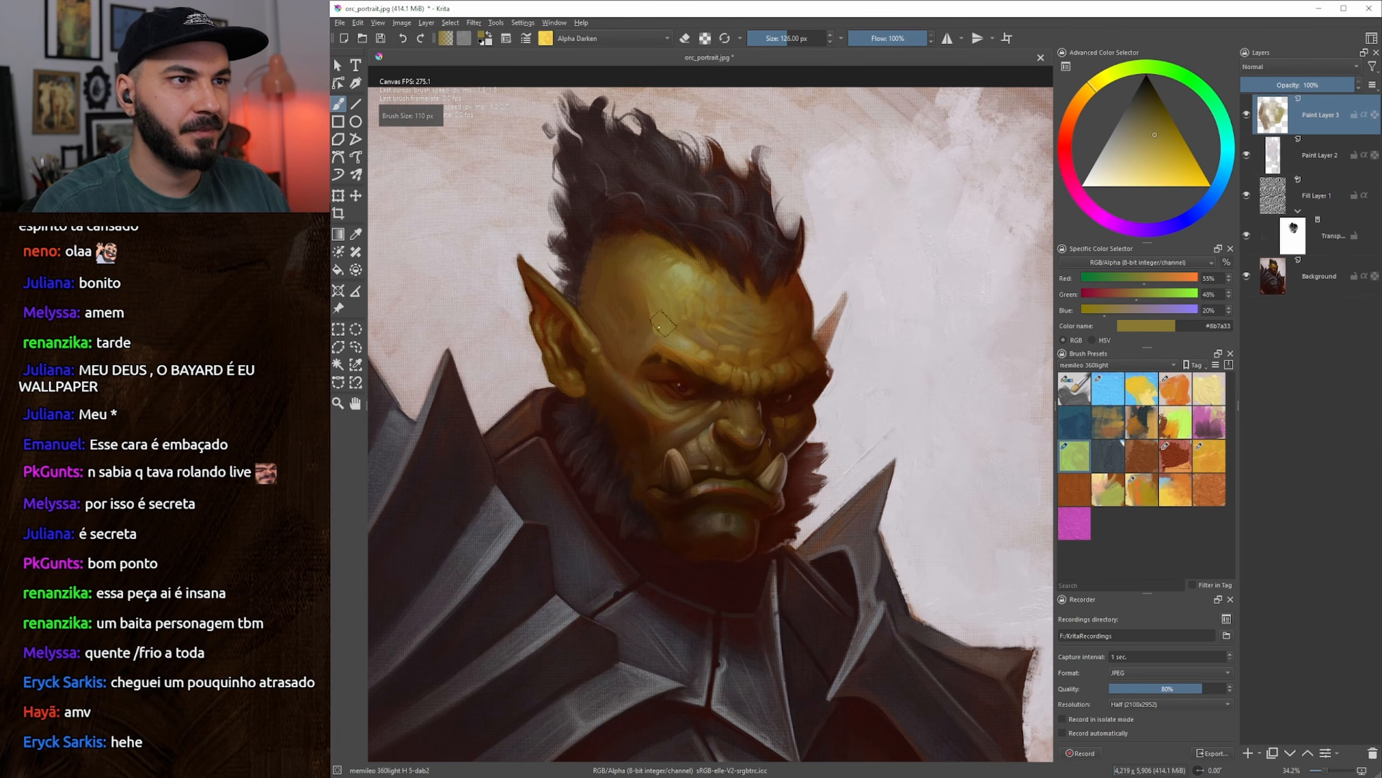
Sample olive tones around the middle of the forehead and paint broad dabs over its fine wrinkles, finishing with a 135 px brush
left_click_drag(664, 323, 678, 311)
left_click(673, 322, "ctrl")
key("bracketright")
key("bracketright")
key("bracketright")
key("bracketright")
key("bracketright")
mouse_move(709, 309)
left_mouse_down()
mouse_move(702, 330)
mouse_move(729, 342)
mouse_move(736, 322)
mouse_move(718, 329)
mouse_move(733, 330)
left_mouse_up()
left_click(741, 321, "ctrl")
left_click(727, 349, "ctrl")
key("bracketleft")
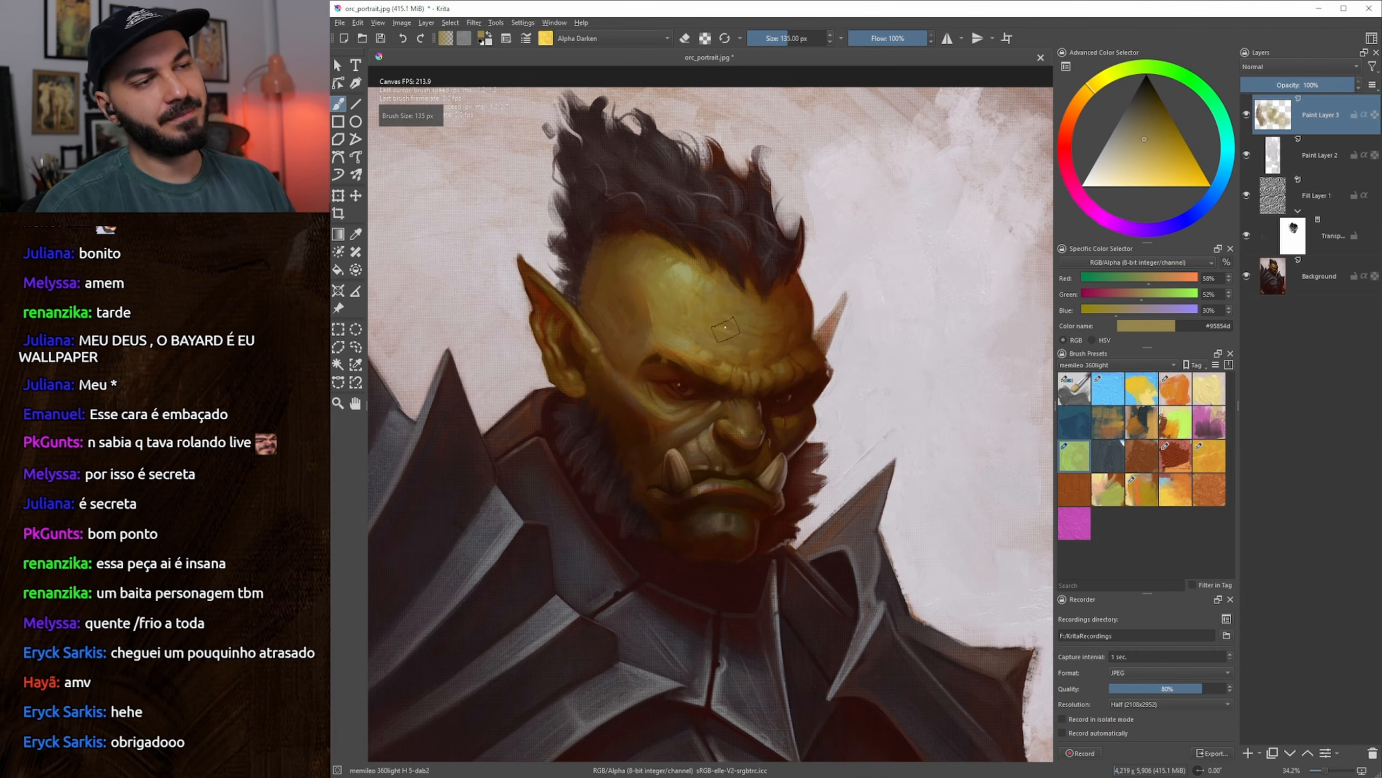
Sample light olive and darker ochre tones near the hairline and dab them along the upper forehead at 135 px
key("bracketright")
left_click(701, 337, "ctrl")
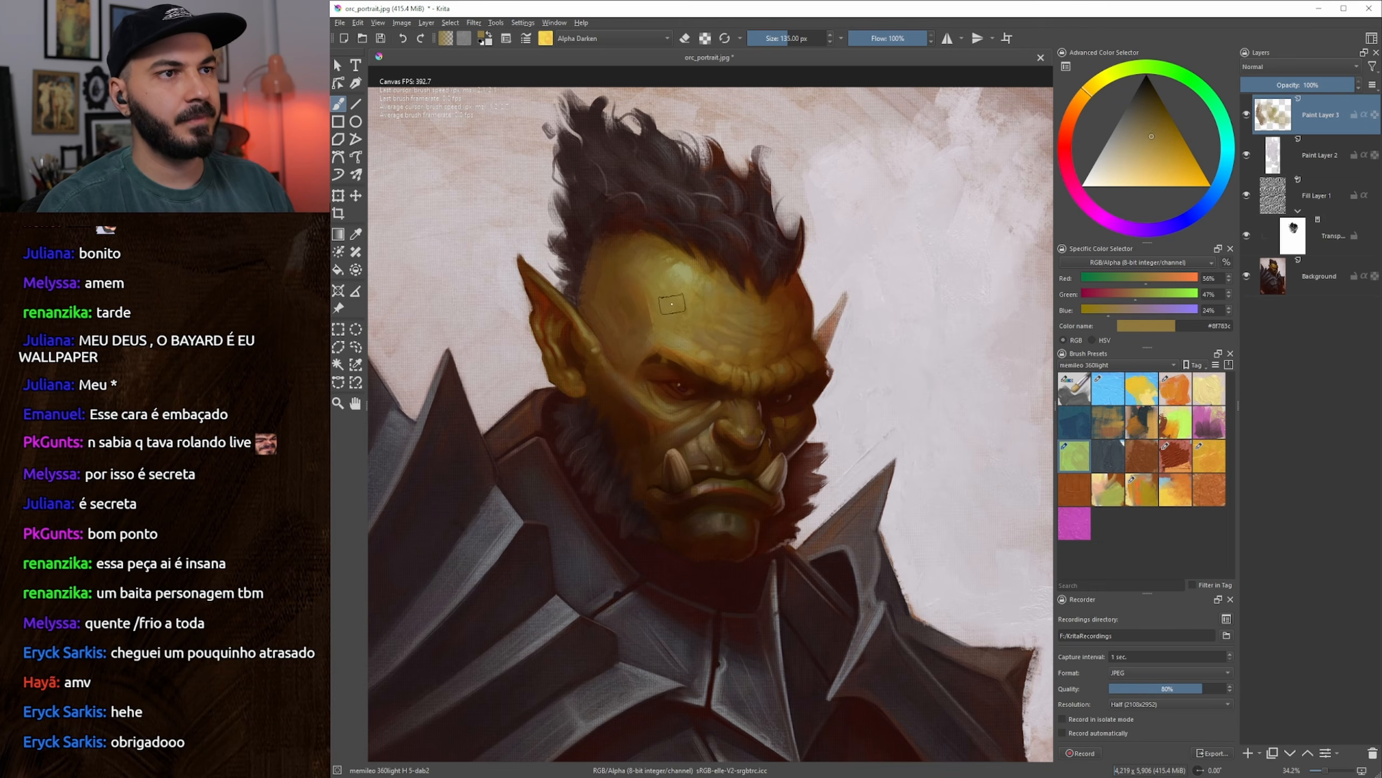
left_click(637, 265, "ctrl")
left_click(633, 267, "ctrl")
left_click_drag(713, 253, 671, 236)
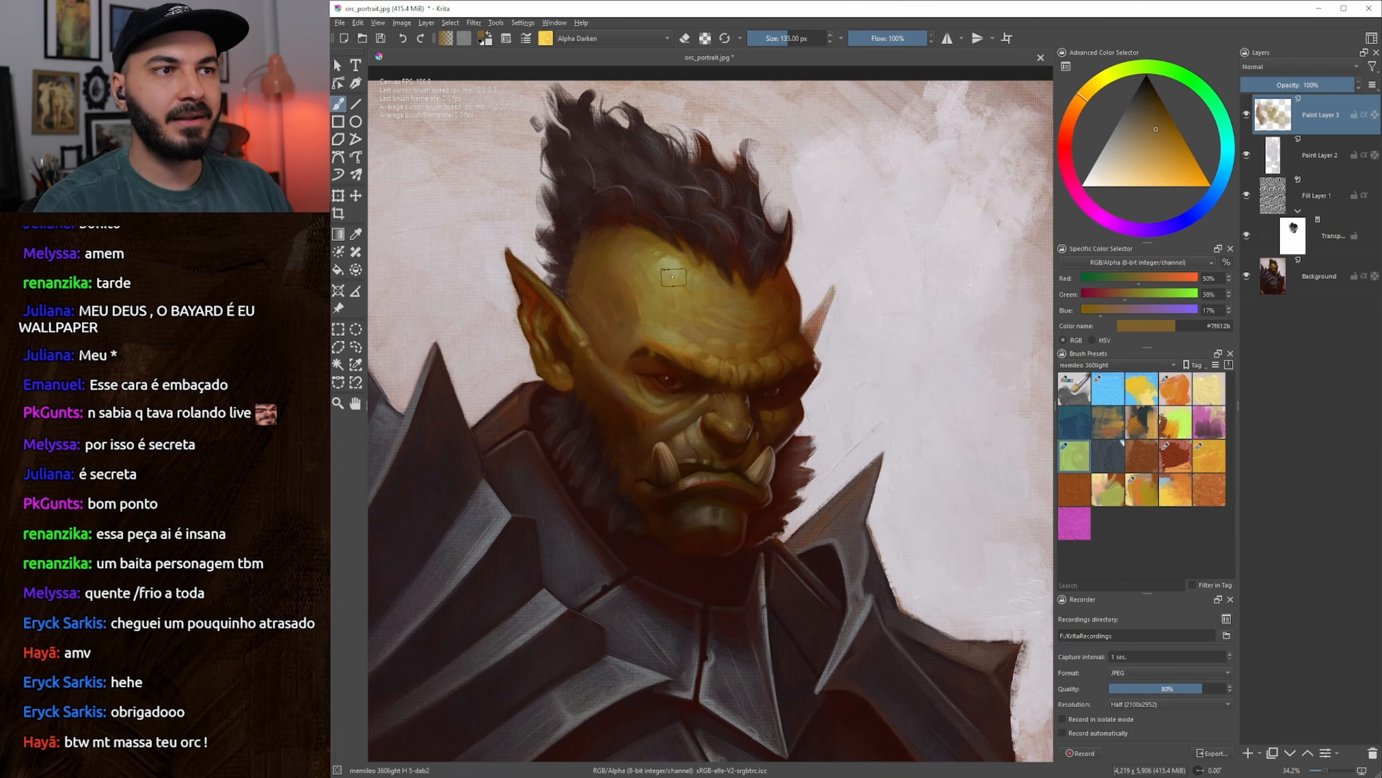
left_click(692, 298, "ctrl")
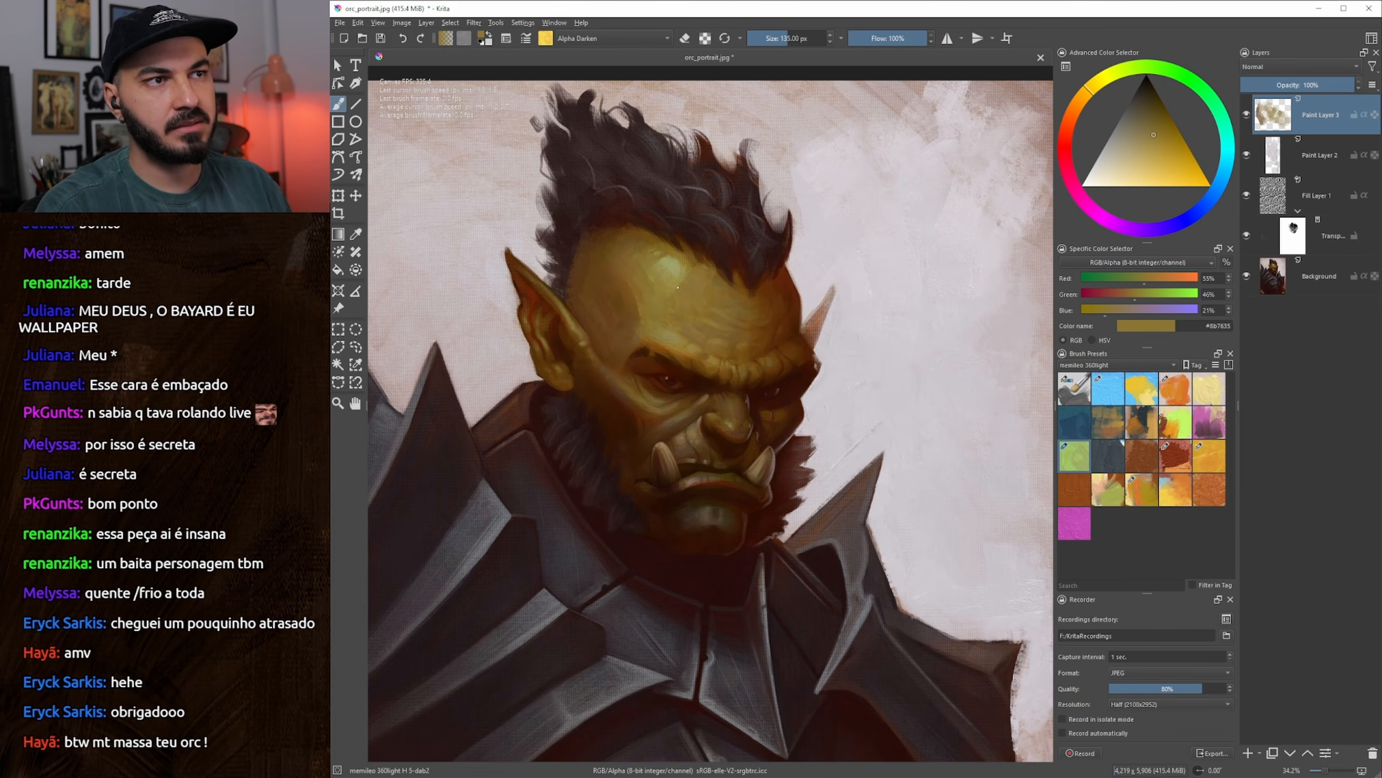
left_click(721, 273, "ctrl")
left_click(721, 273, "ctrl")
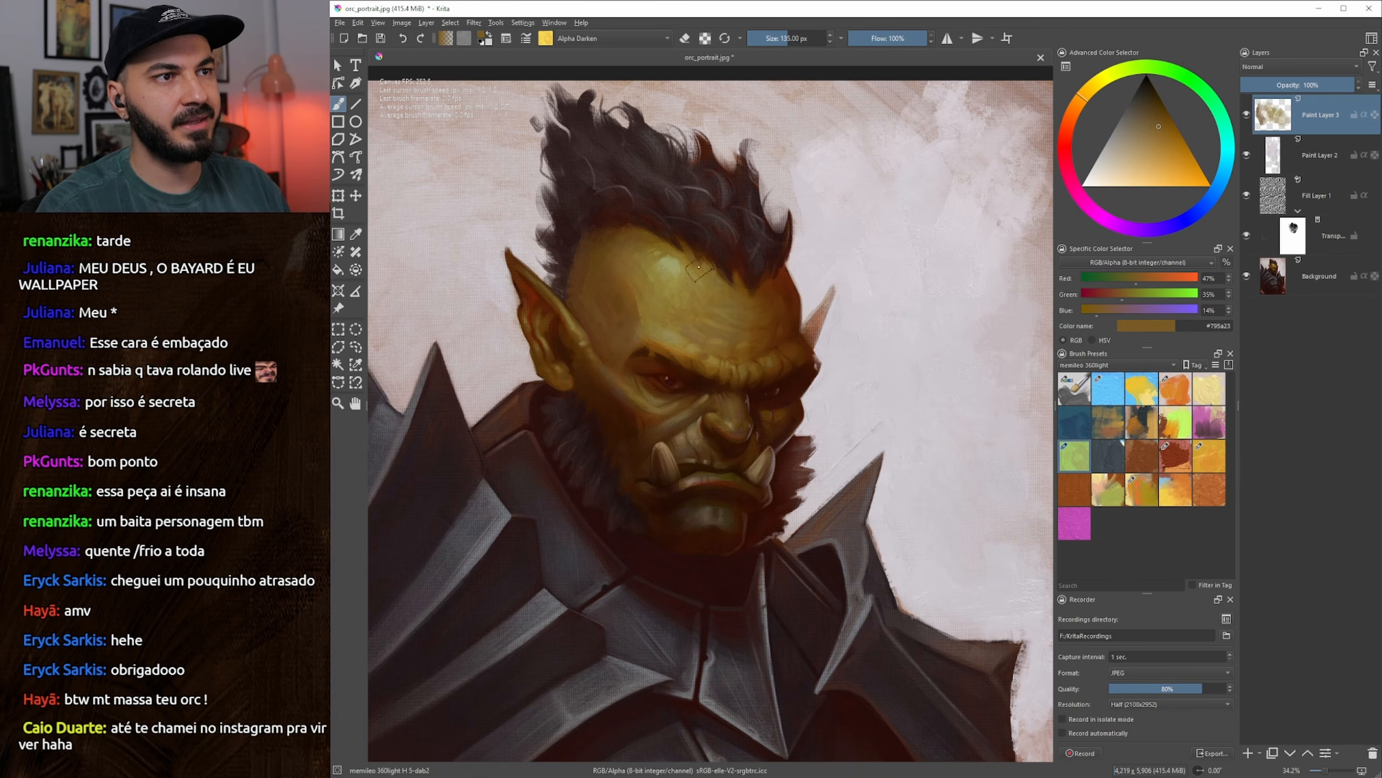
Blend the centre of the forehead with repeatedly sampled olive tones, enlarging the brush to 144 px and 154 px
mouse_move(736, 248)
left_mouse_down()
mouse_move(753, 242)
mouse_move(748, 221)
left_mouse_up()
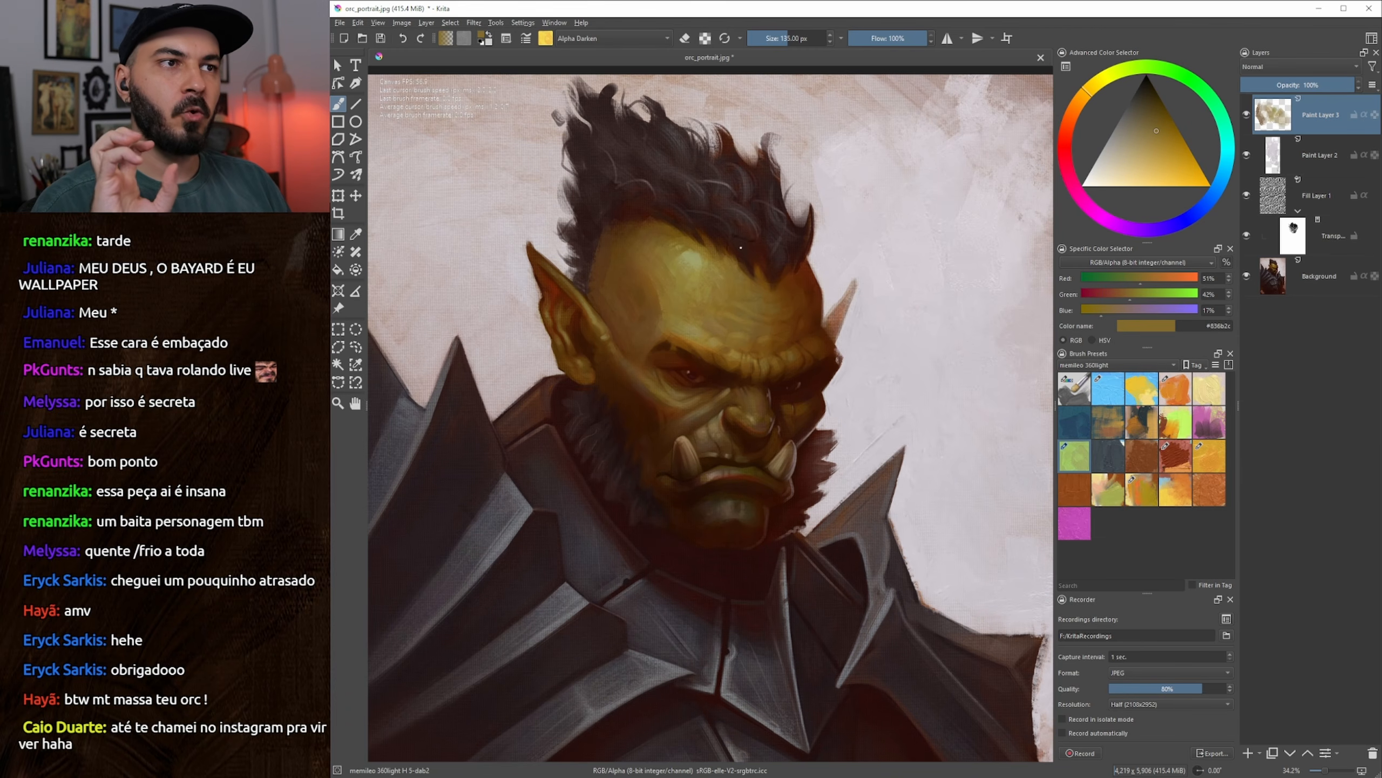
left_click_drag(745, 272, 745, 269)
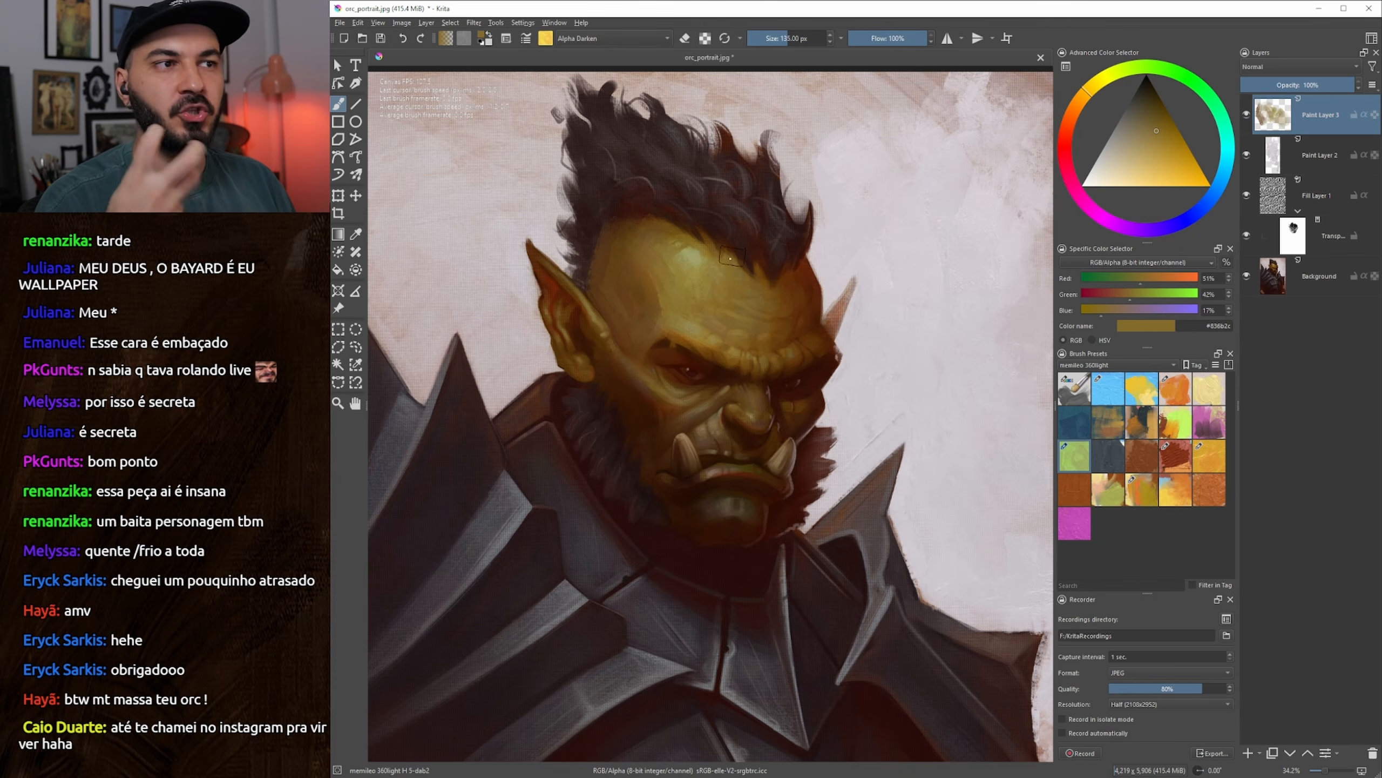
left_click_drag(711, 257, 708, 253)
left_click(701, 288, "ctrl")
left_click_drag(705, 308, 705, 272)
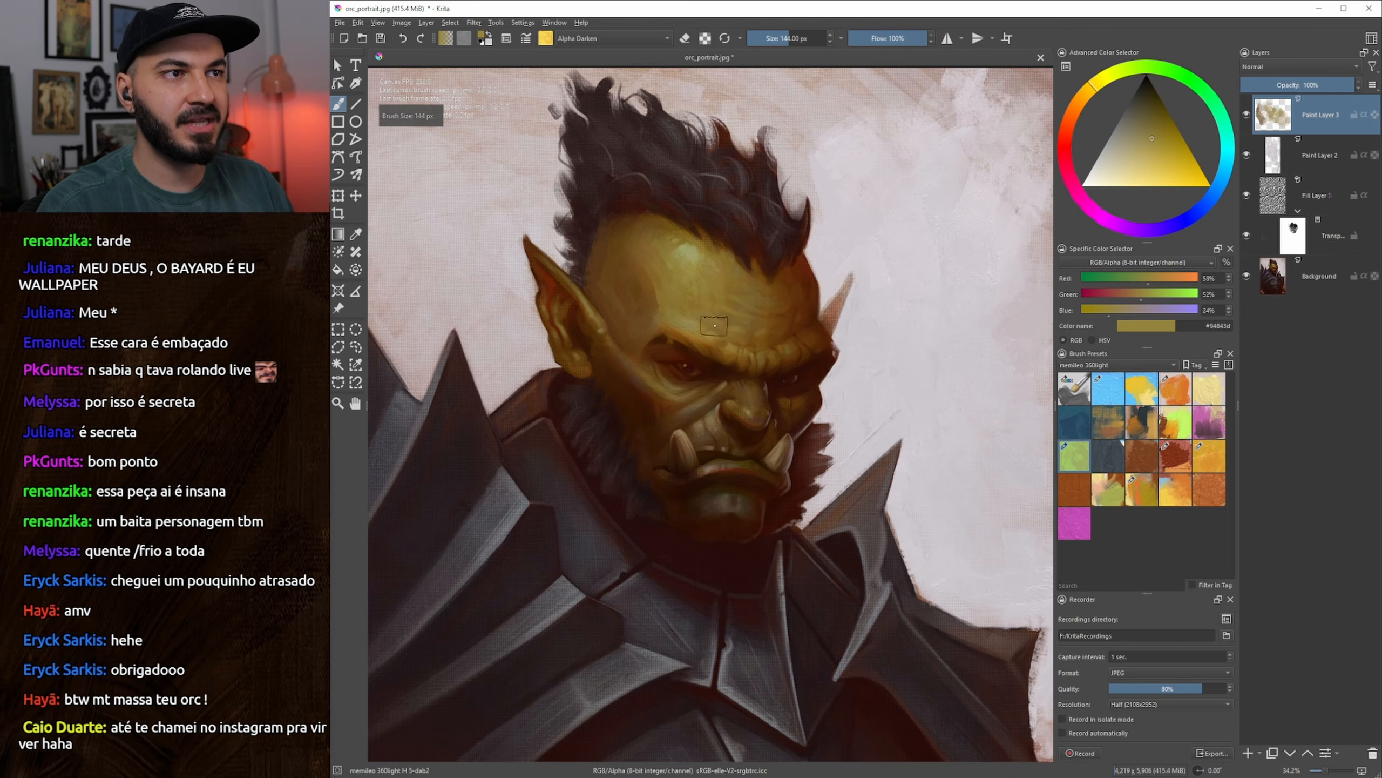
left_click(724, 303, "ctrl")
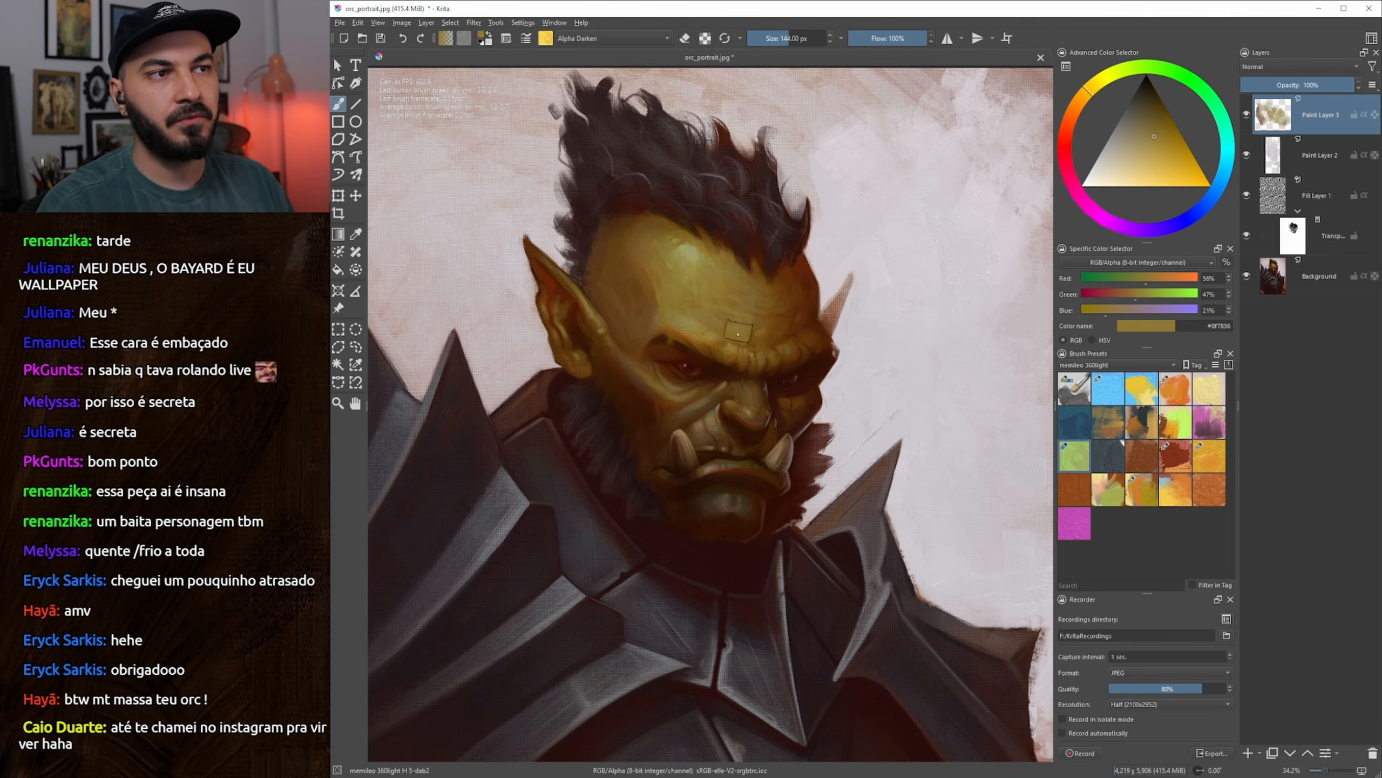
left_click(735, 318, "ctrl")
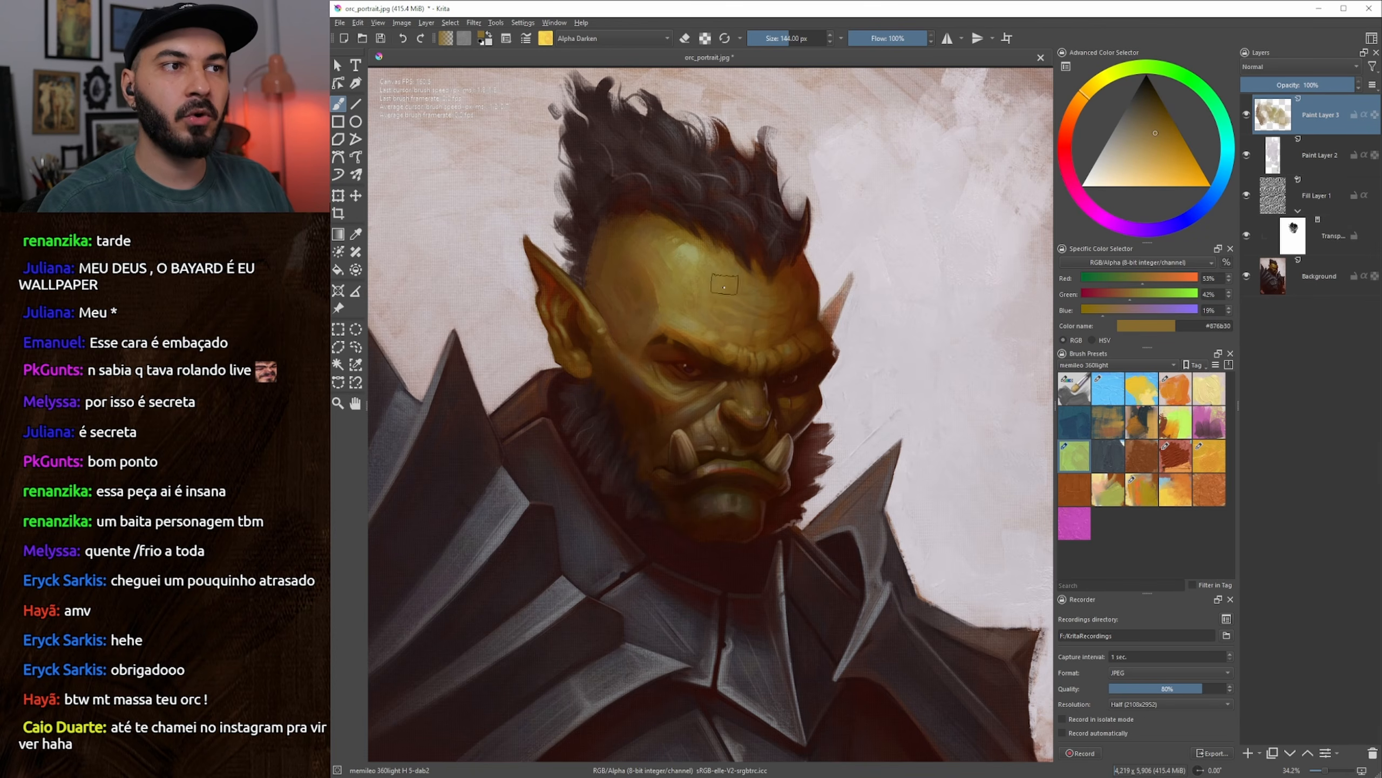
left_click(745, 315, "ctrl")
left_click(741, 321, "ctrl")
key("bracketright")
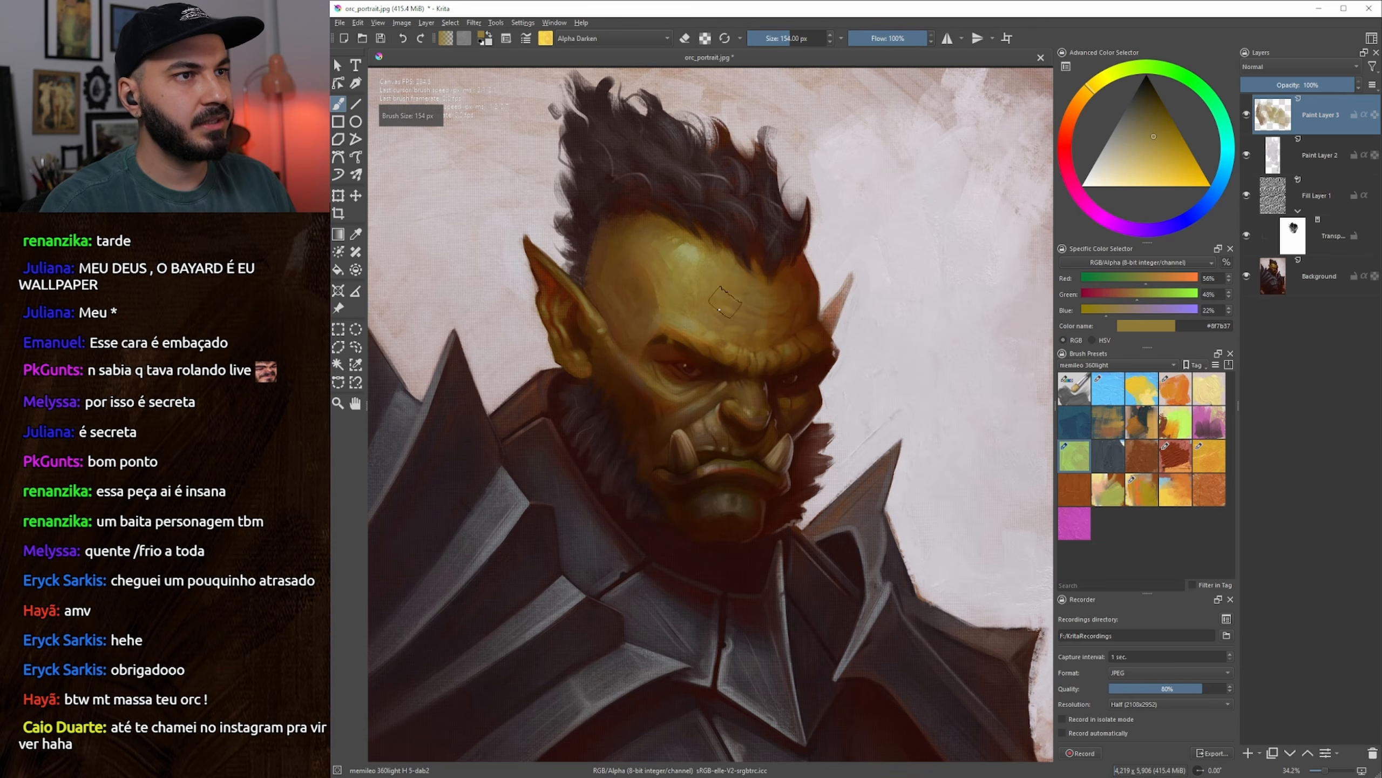
Hide and show Paint Layer 3 to compare the forehead with and without the new brushwork
left_click(1247, 115)
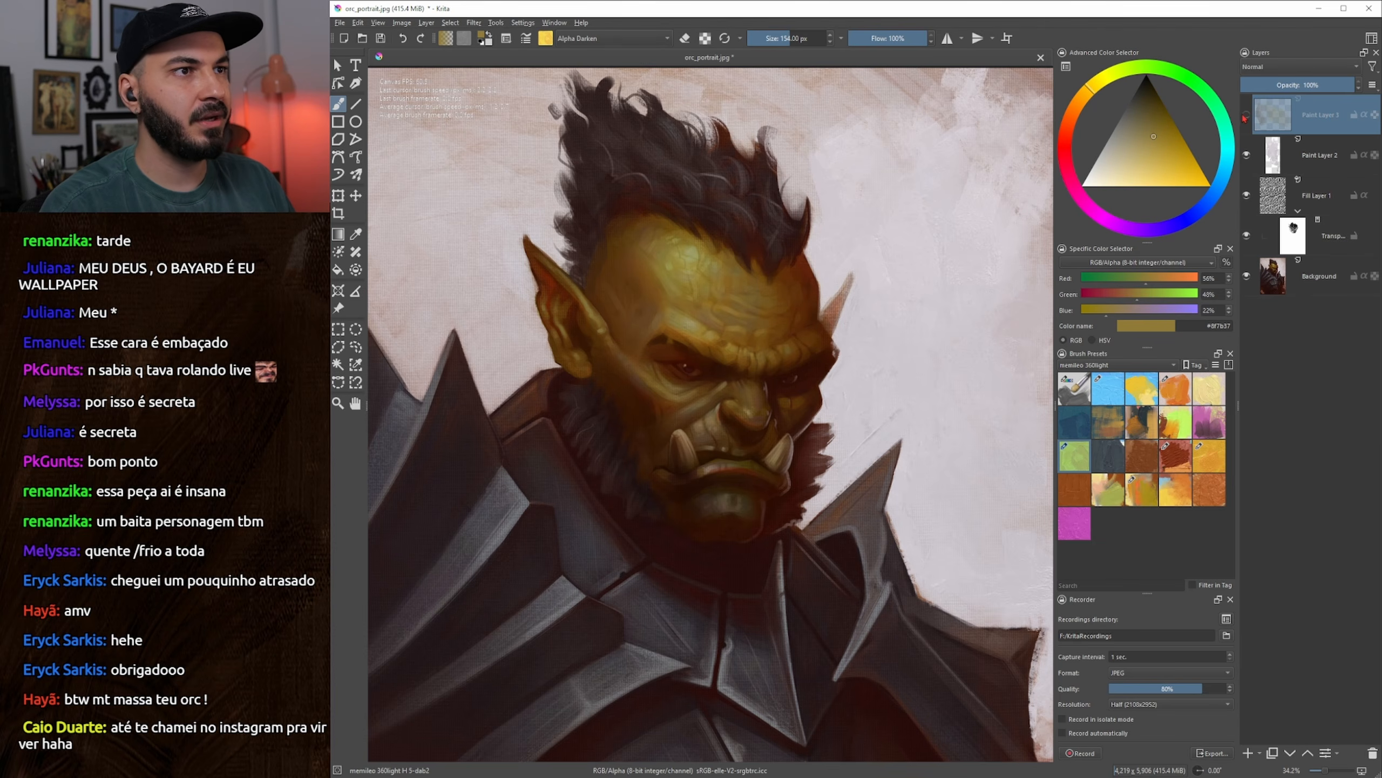
left_click(1246, 116)
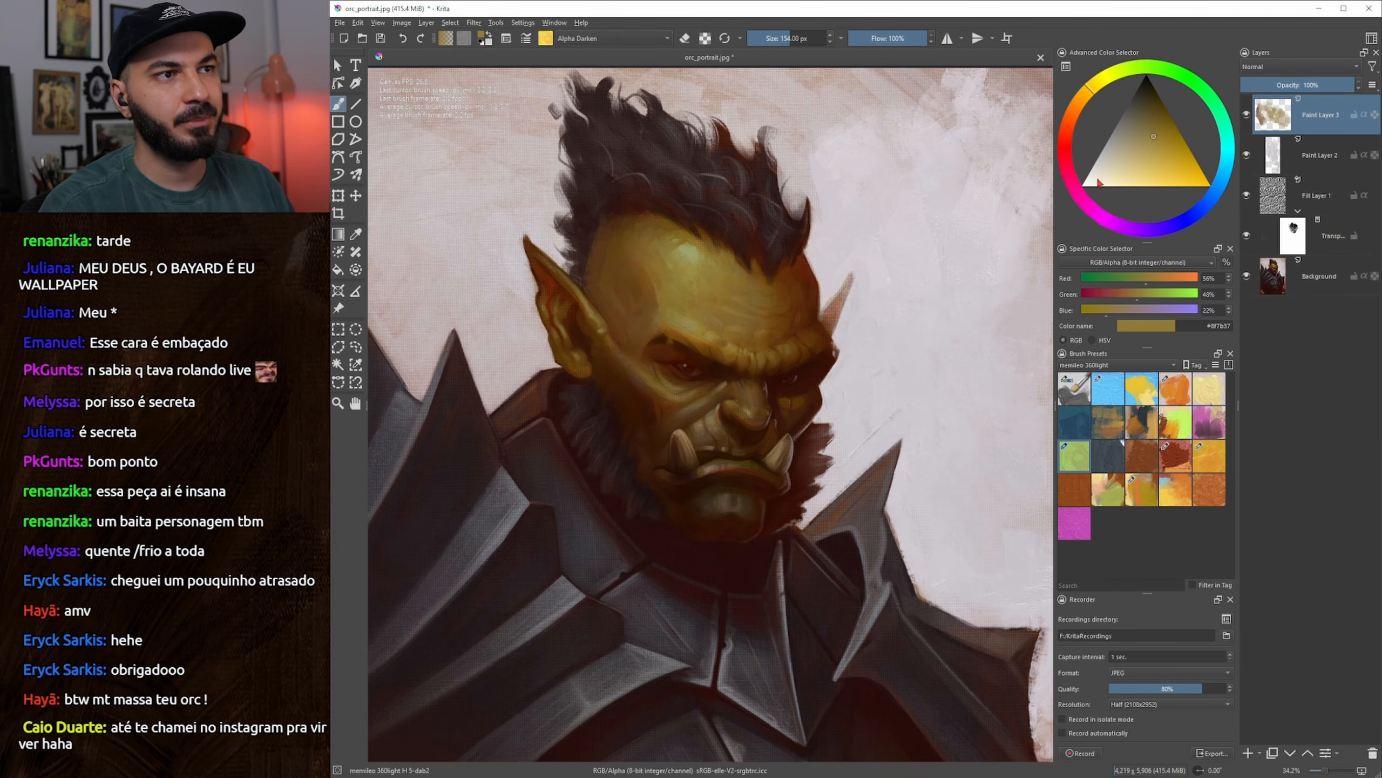
left_click_drag(717, 322, 716, 330)
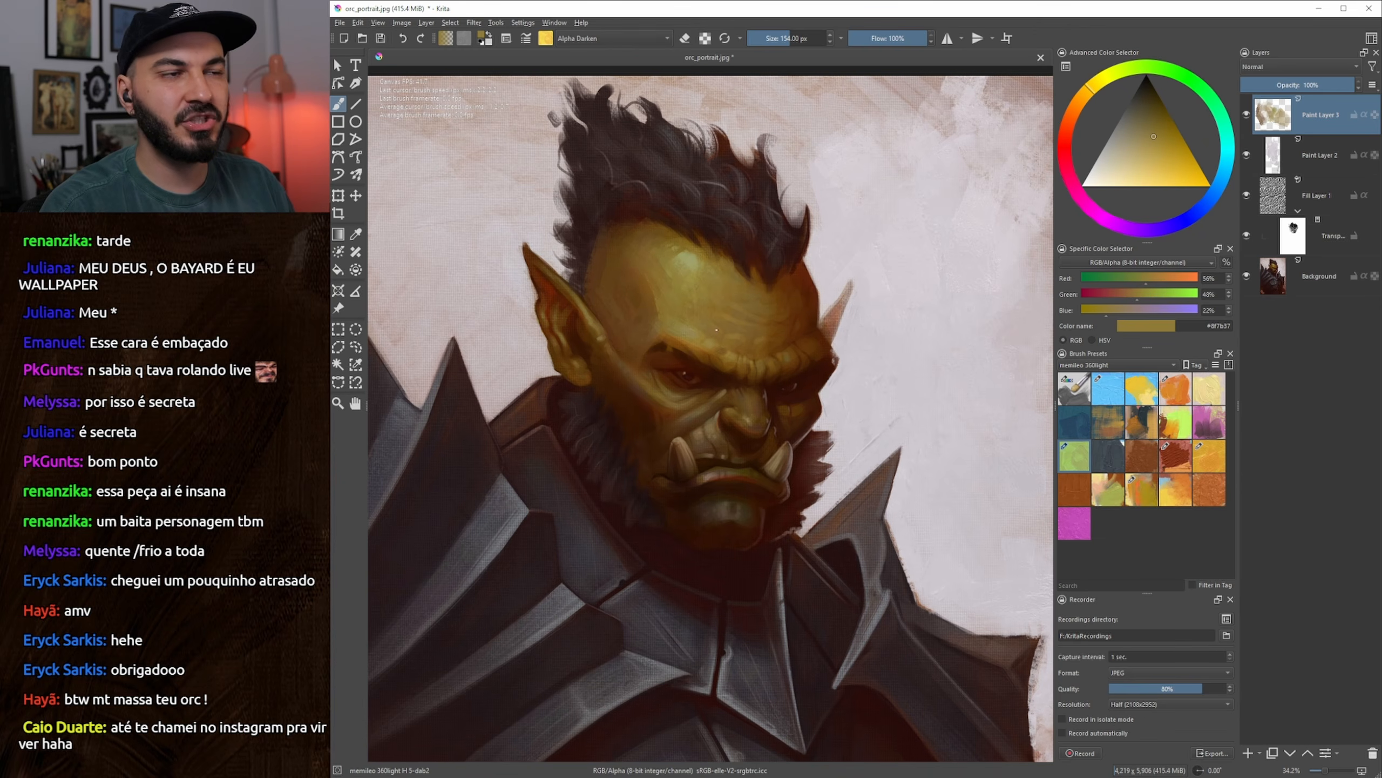
Paint olive and dark brown dabs from the centre of the forehead toward its far shadowed edge, setting the brush to 126 px
left_click(718, 321, "ctrl")
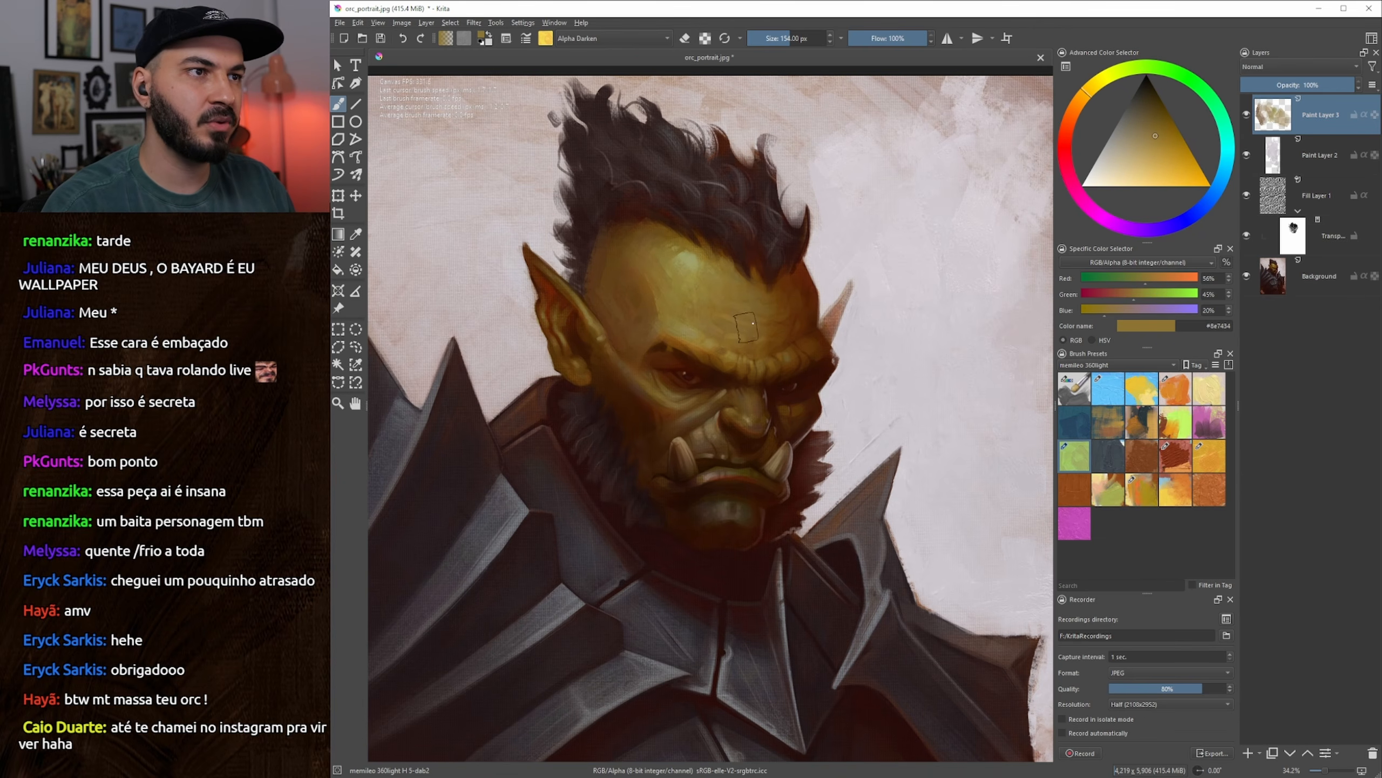
key("bracketleft")
key("bracketleft")
key("bracketleft")
left_click_drag(758, 324, 704, 316)
key("bracketleft")
key("bracketleft")
left_click(751, 306, "ctrl")
left_click(758, 351, "ctrl")
key("bracketright")
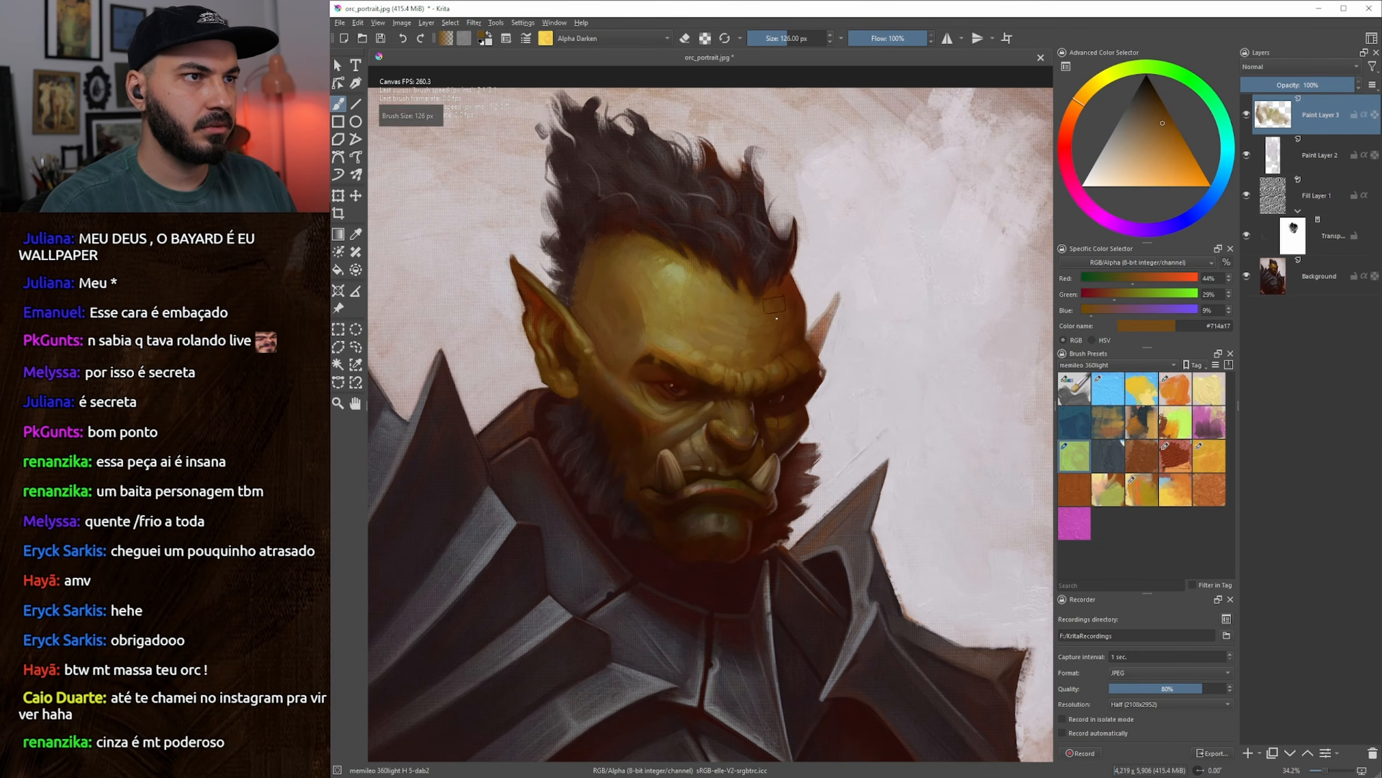
Blend the transition between the forehead's lit centre and shadowed side using sampled brown and olive tones at 126 px
left_click(797, 348, "ctrl")
left_click(761, 333, "ctrl")
mouse_move(748, 335)
left_mouse_down()
mouse_move(759, 315)
mouse_move(738, 338)
left_mouse_up()
left_click(761, 321, "ctrl")
left_click(747, 310, "ctrl")
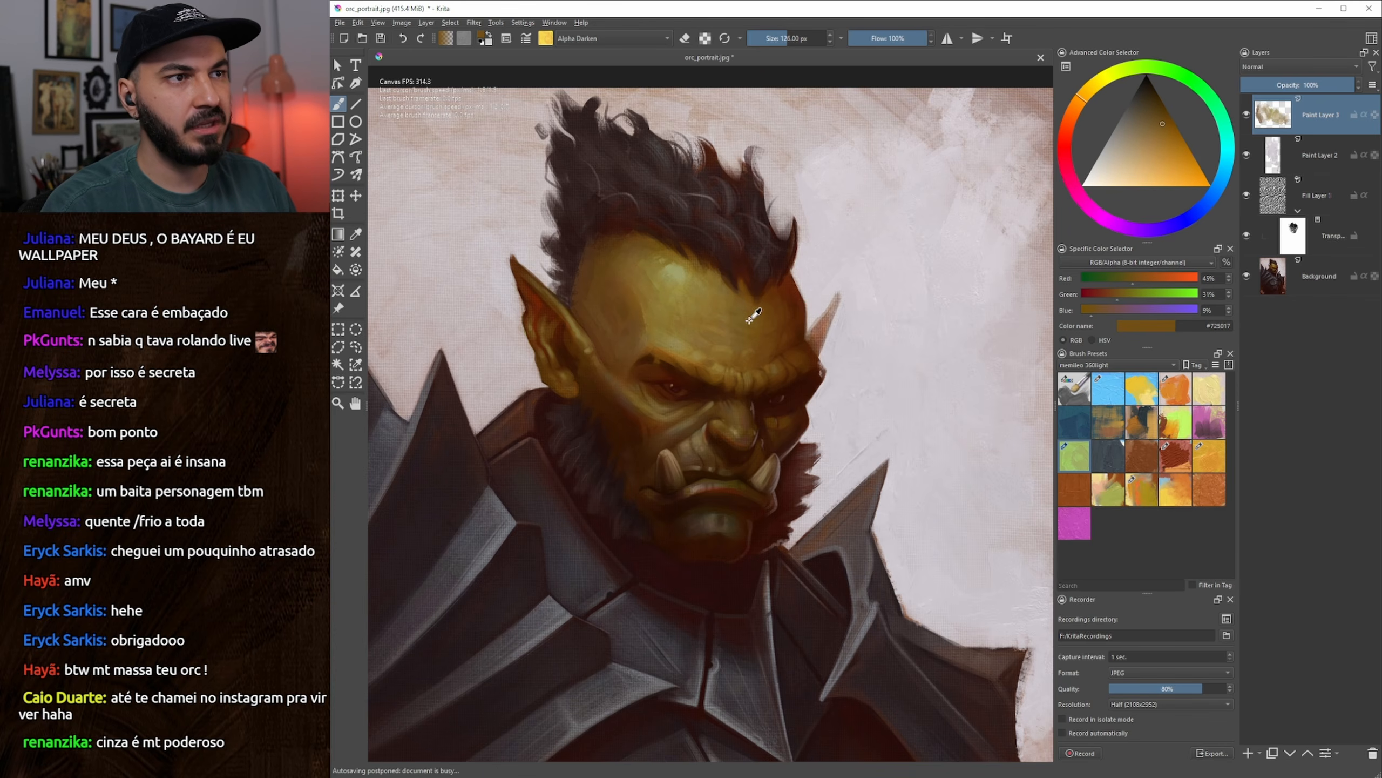
left_click(716, 303, "ctrl")
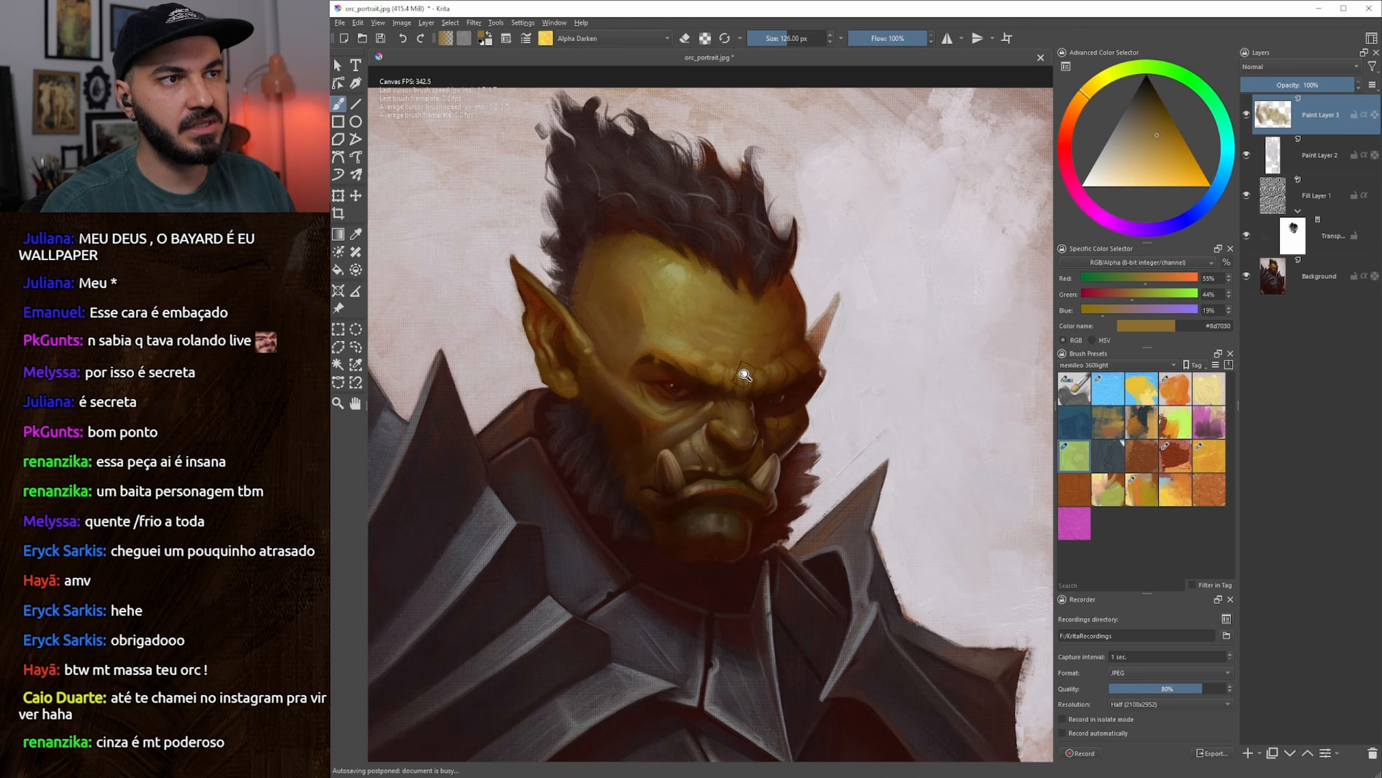
Sample an olive tone from the lit side of the forehead and paint smaller dabs down to the brow, varying the brush between 78 and 126 px
scroll(742, 374, "down", 3)
scroll(766, 364, "up", 2)
left_click_drag(725, 345, 702, 349)
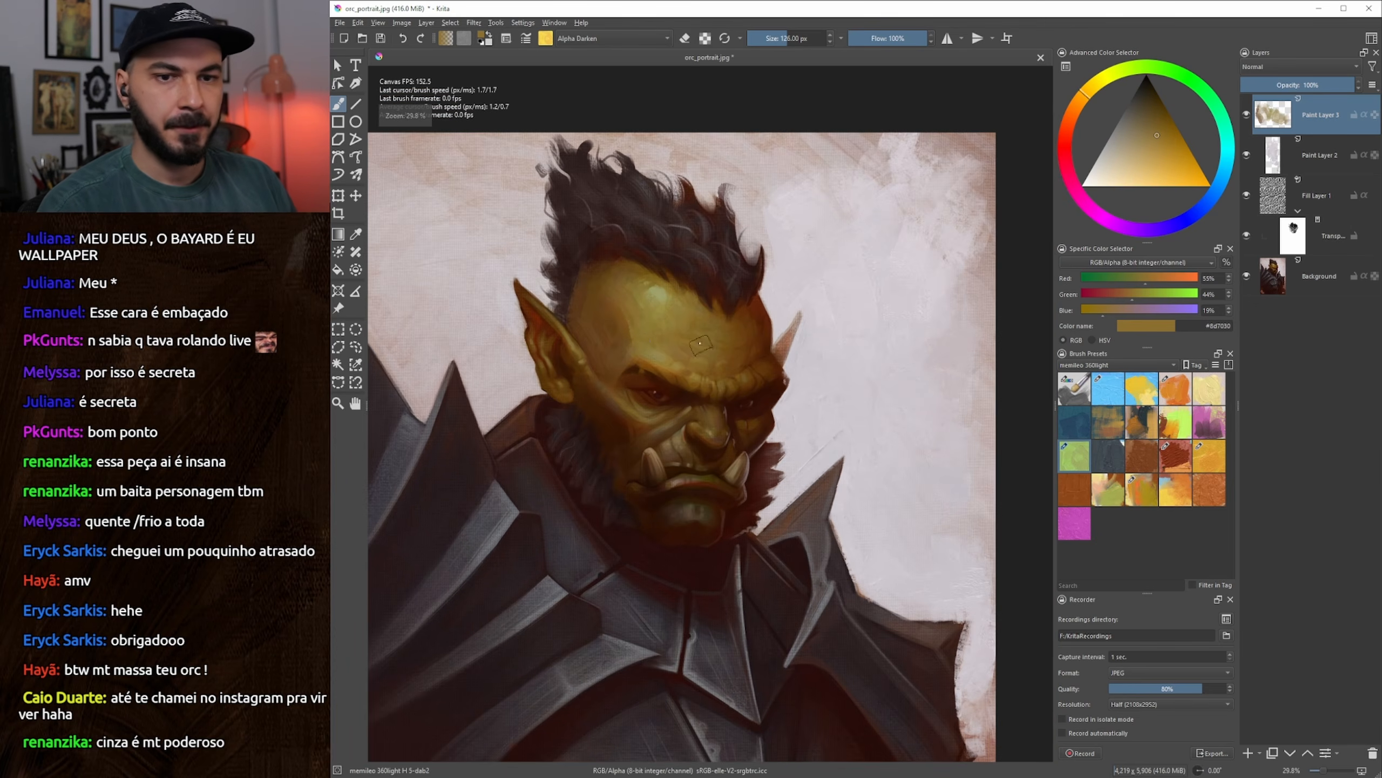
scroll(707, 425, "up", 1)
left_click(633, 310, "ctrl")
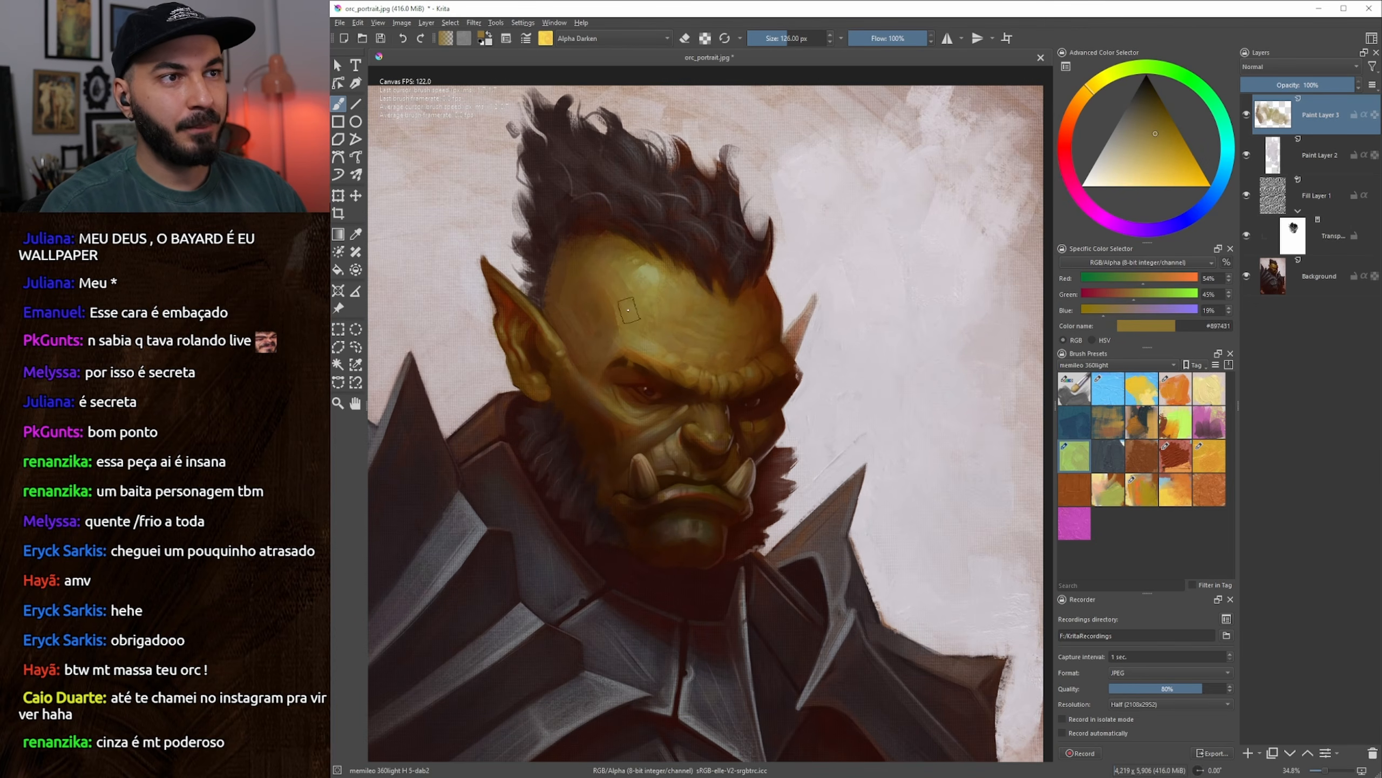
key("bracketleft")
key("bracketleft")
key("bracketleft")
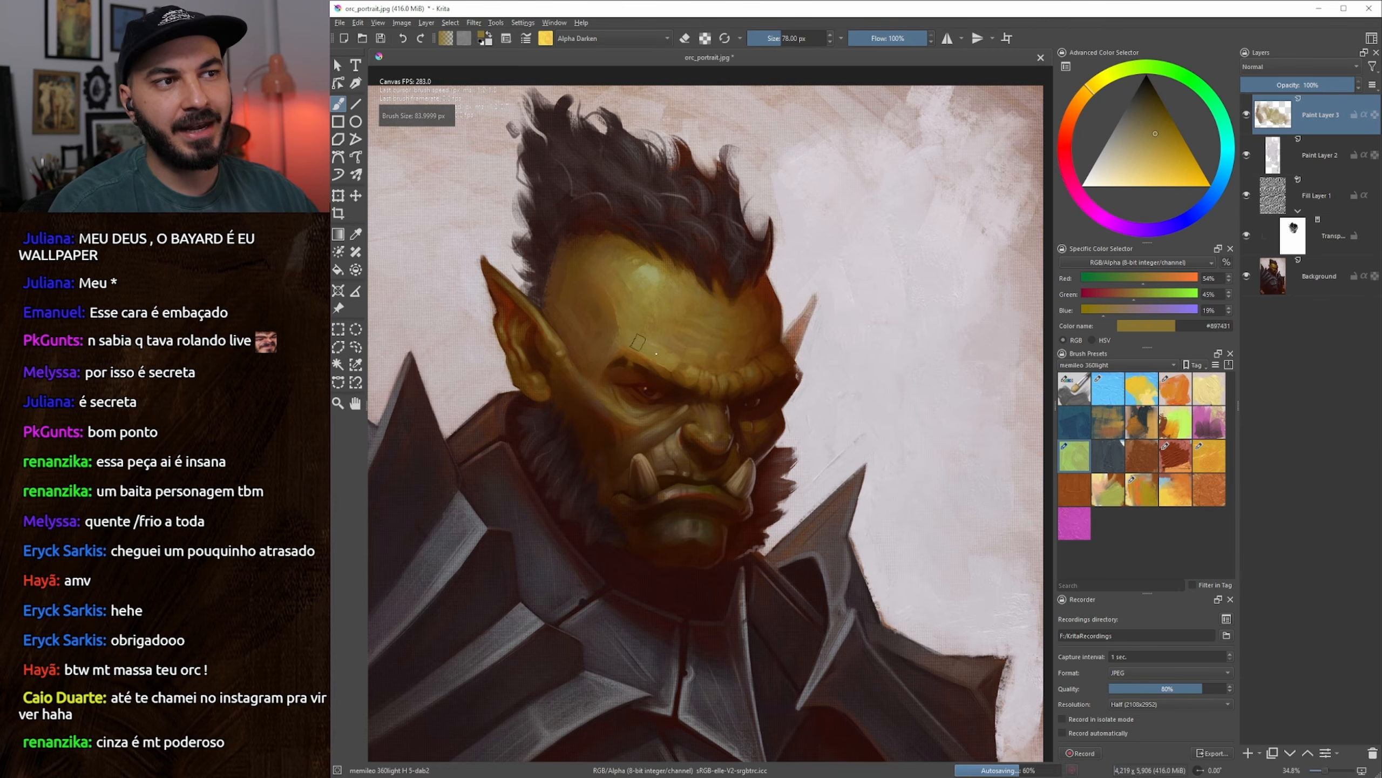
key("bracketright")
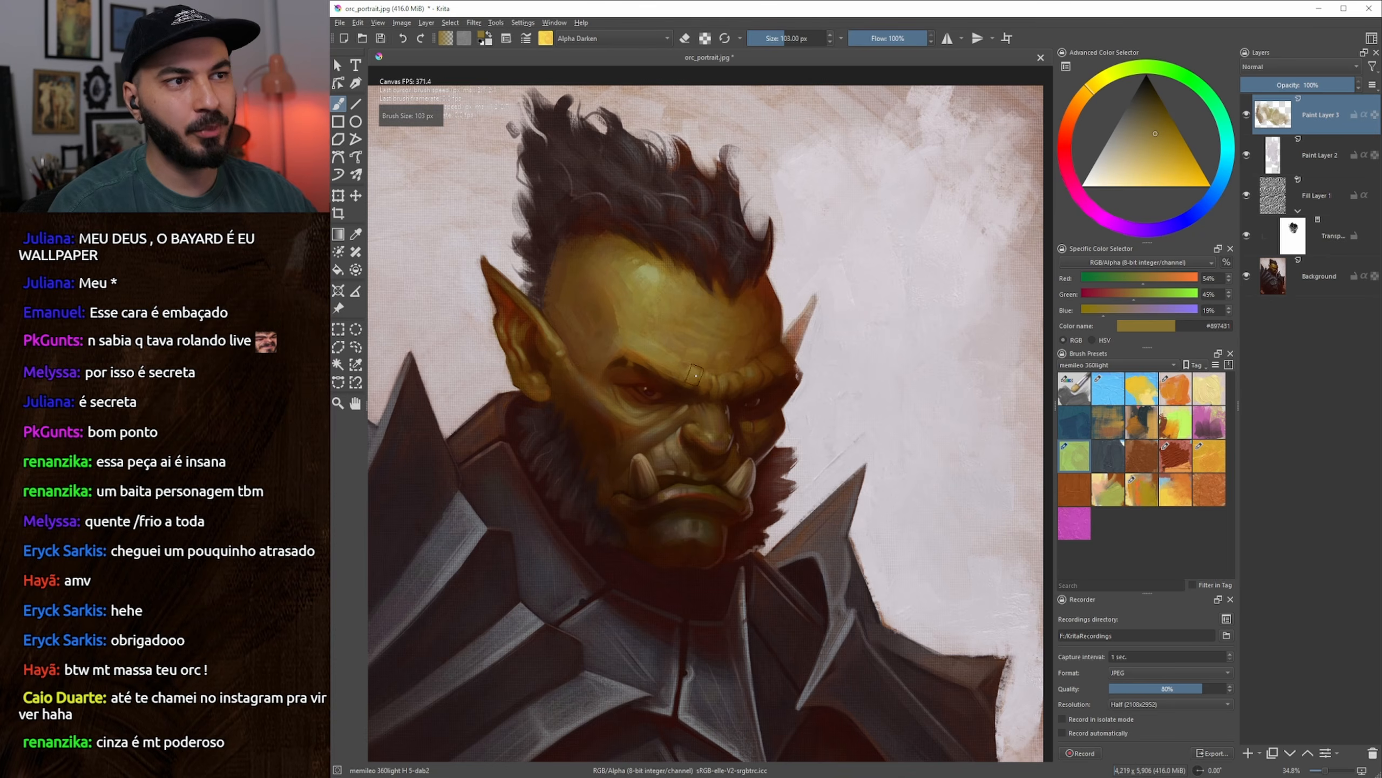
left_click_drag(759, 383, 764, 364)
key("bracketright")
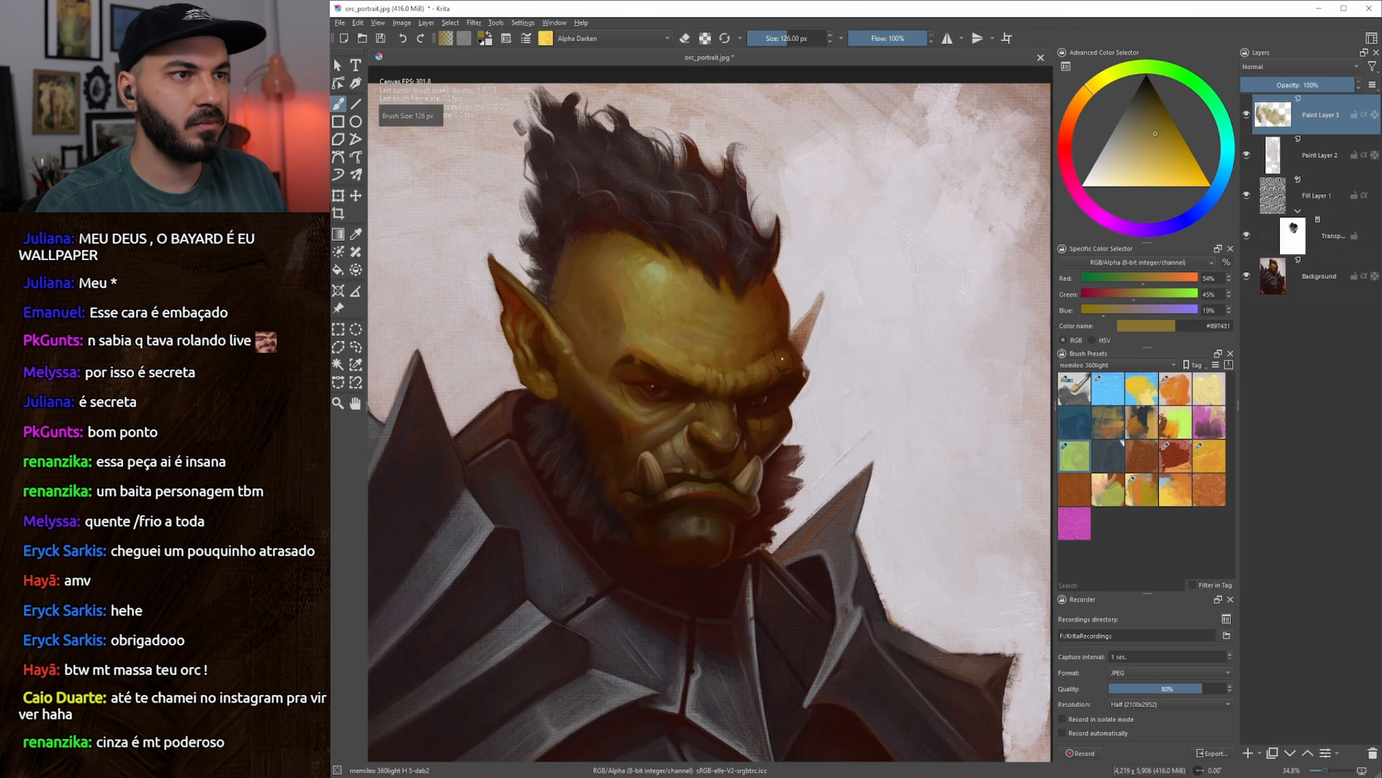
Sample the pale olive highlight colour and add highlight dabs on the upper forehead, then shrink the brush for finer marks
left_click(757, 367, "ctrl")
key("bracketright")
left_click(643, 276, "ctrl")
mouse_move(644, 275)
left_mouse_down()
mouse_move(685, 305)
mouse_move(689, 280)
left_mouse_up()
key("bracketleft")
key("bracketleft")
key("bracketleft")
key("bracketleft")
key("bracketleft")
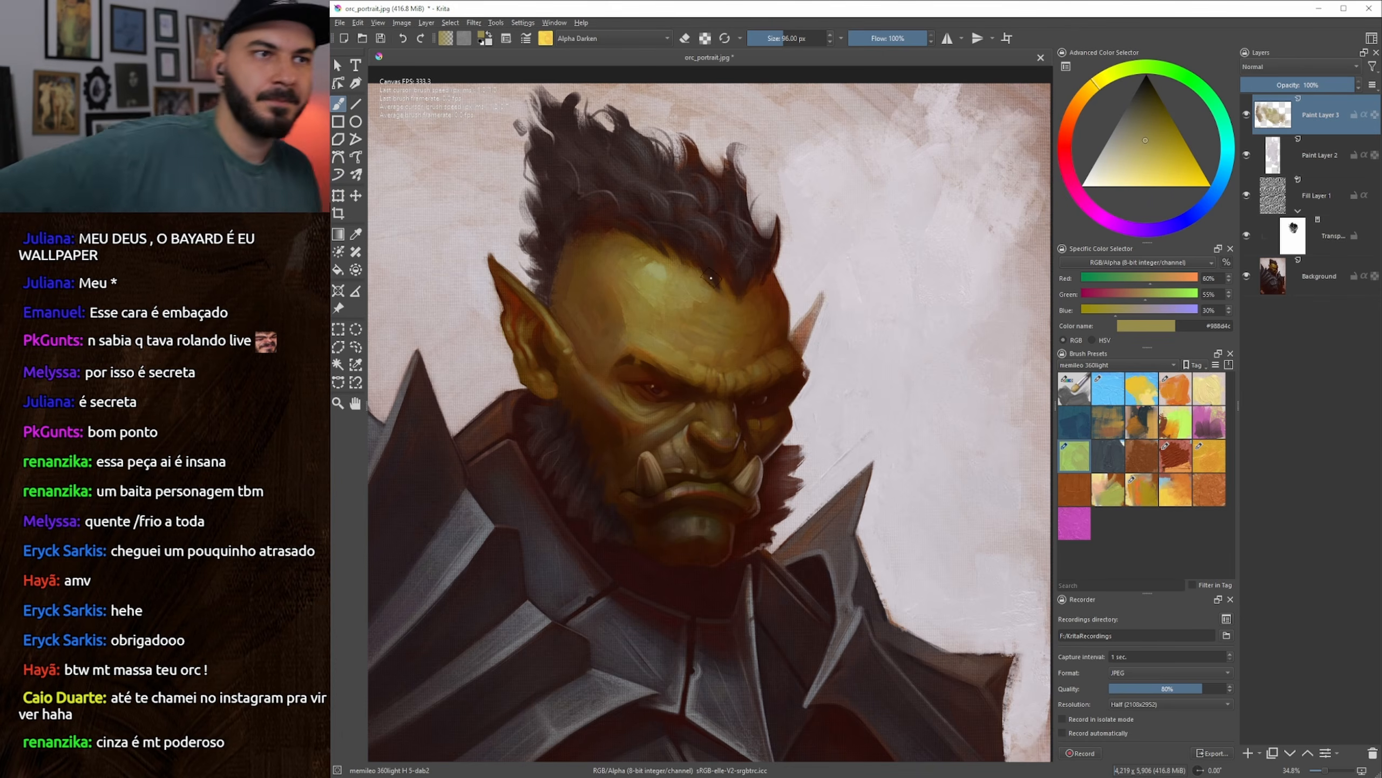
Sample a warm brown just above the brow and paint broad dabs on the lower forehead, varying the brush between 126 and 176 px
left_click_drag(682, 288, 679, 297)
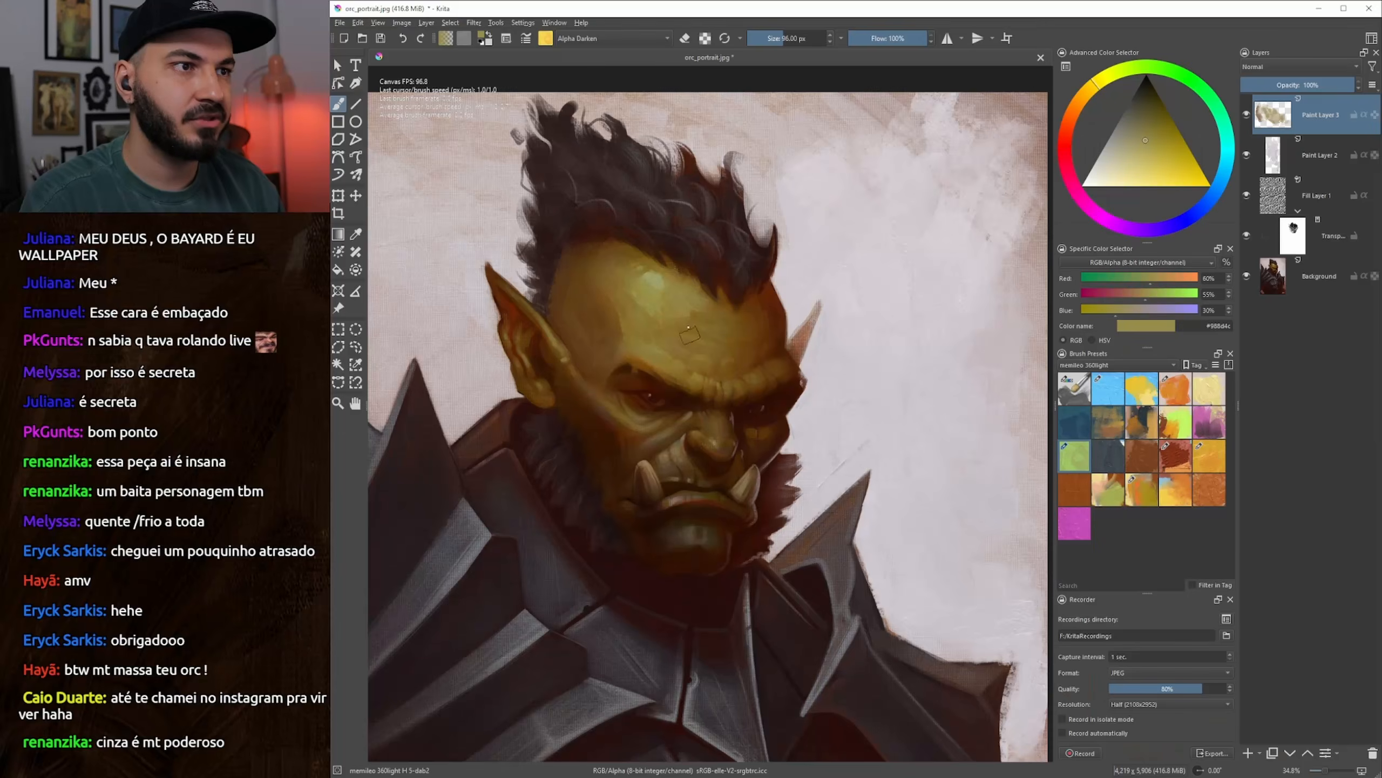
left_click_drag(707, 342, 674, 350)
key("x")
left_click(720, 371, "ctrl")
key("bracketright")
key("bracketright")
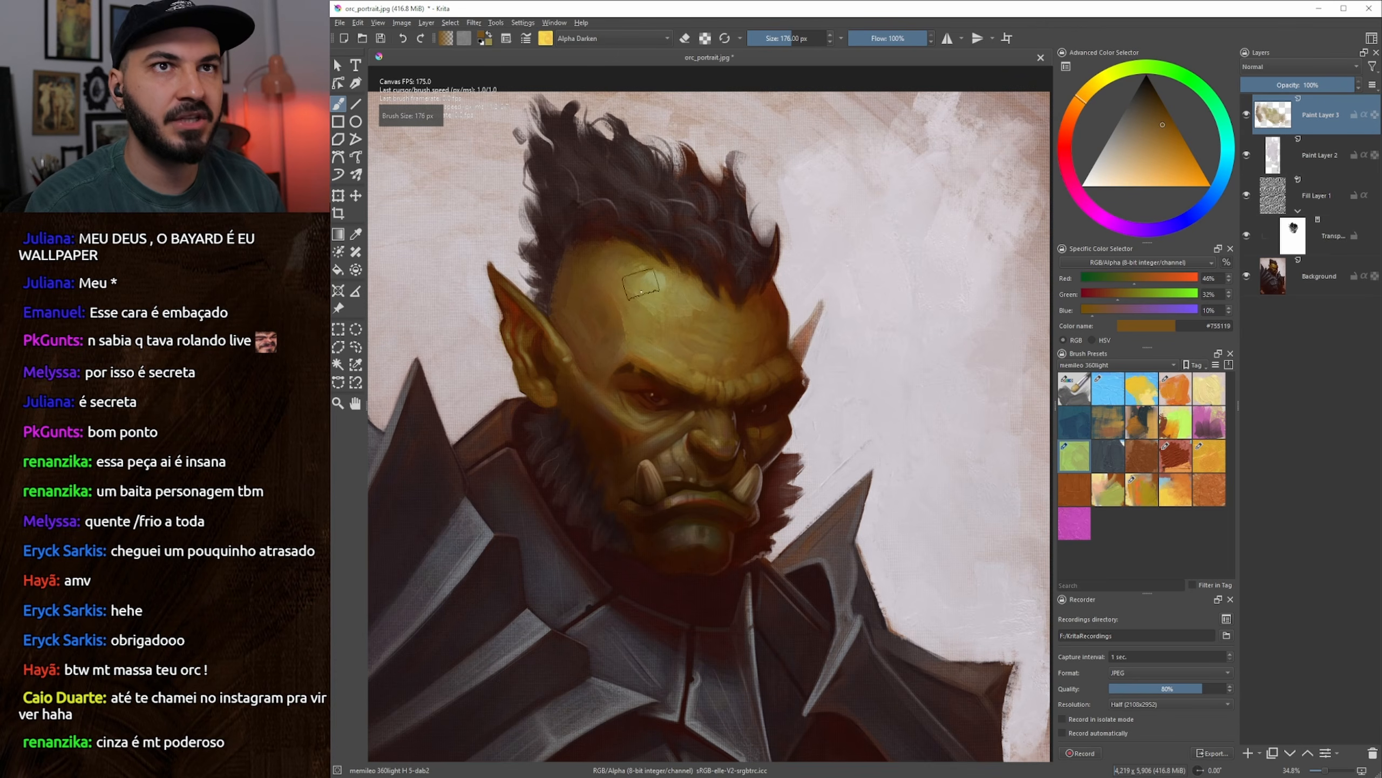
key("bracketleft")
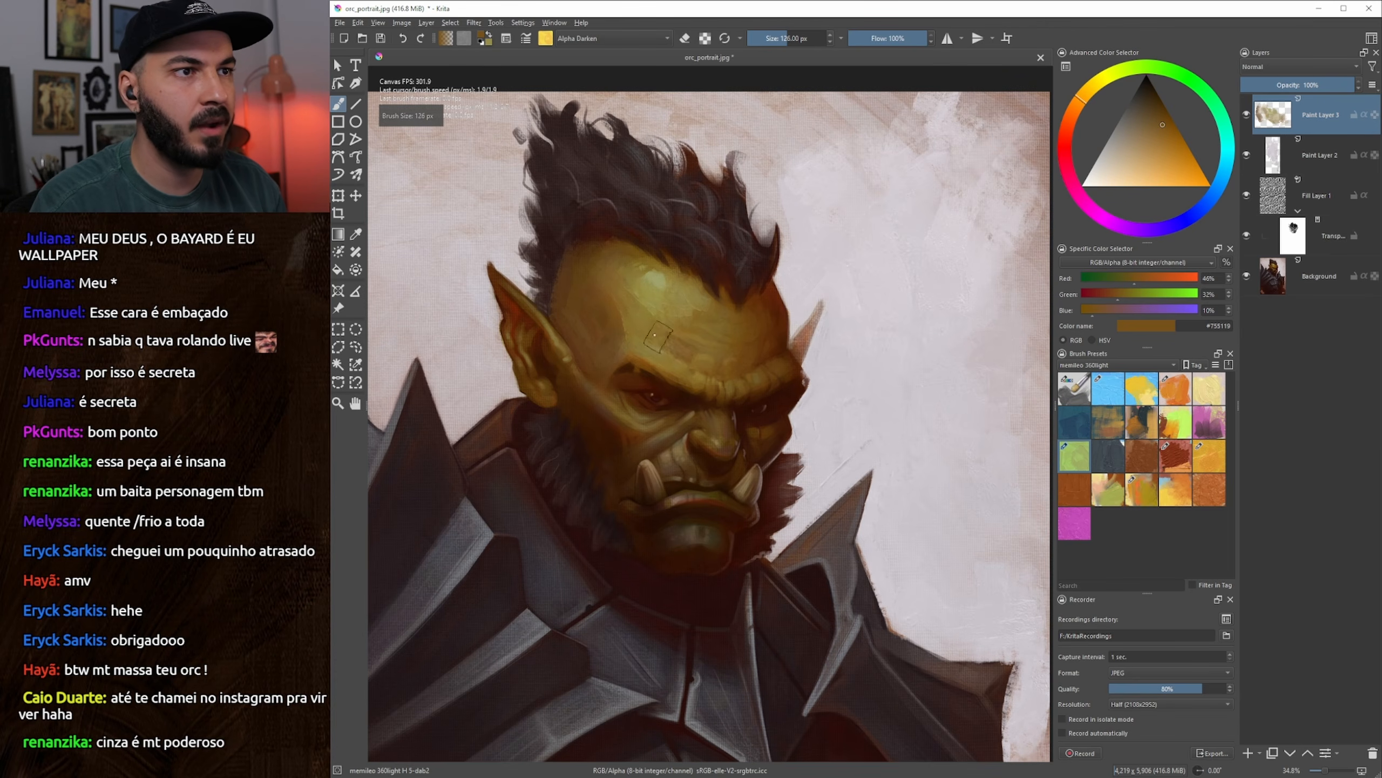
Blend the middle of the forehead into the brow with brown and olive tones sampled nearby, using a 135 px brush
left_click(683, 336, "ctrl")
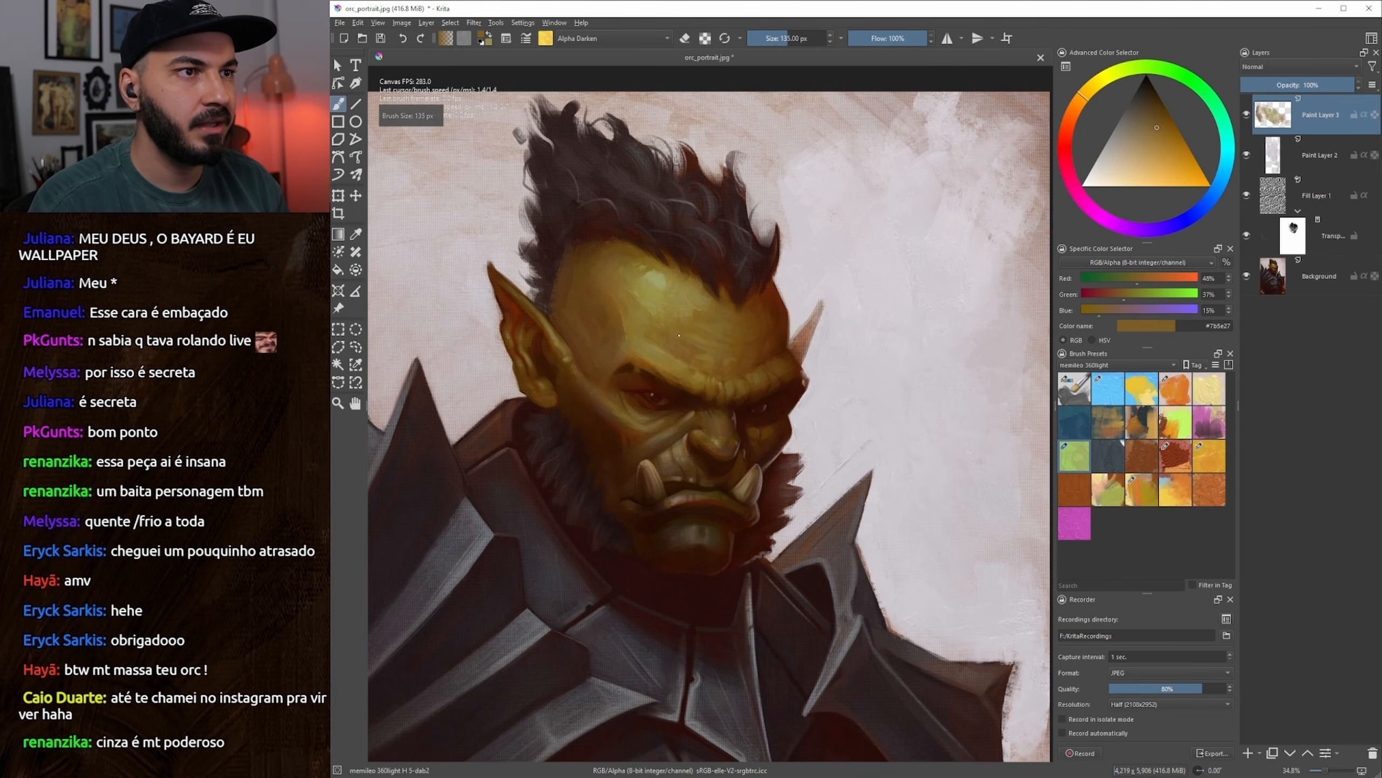
left_click(710, 359, "ctrl")
left_click(753, 378, "ctrl")
left_click(681, 332, "ctrl")
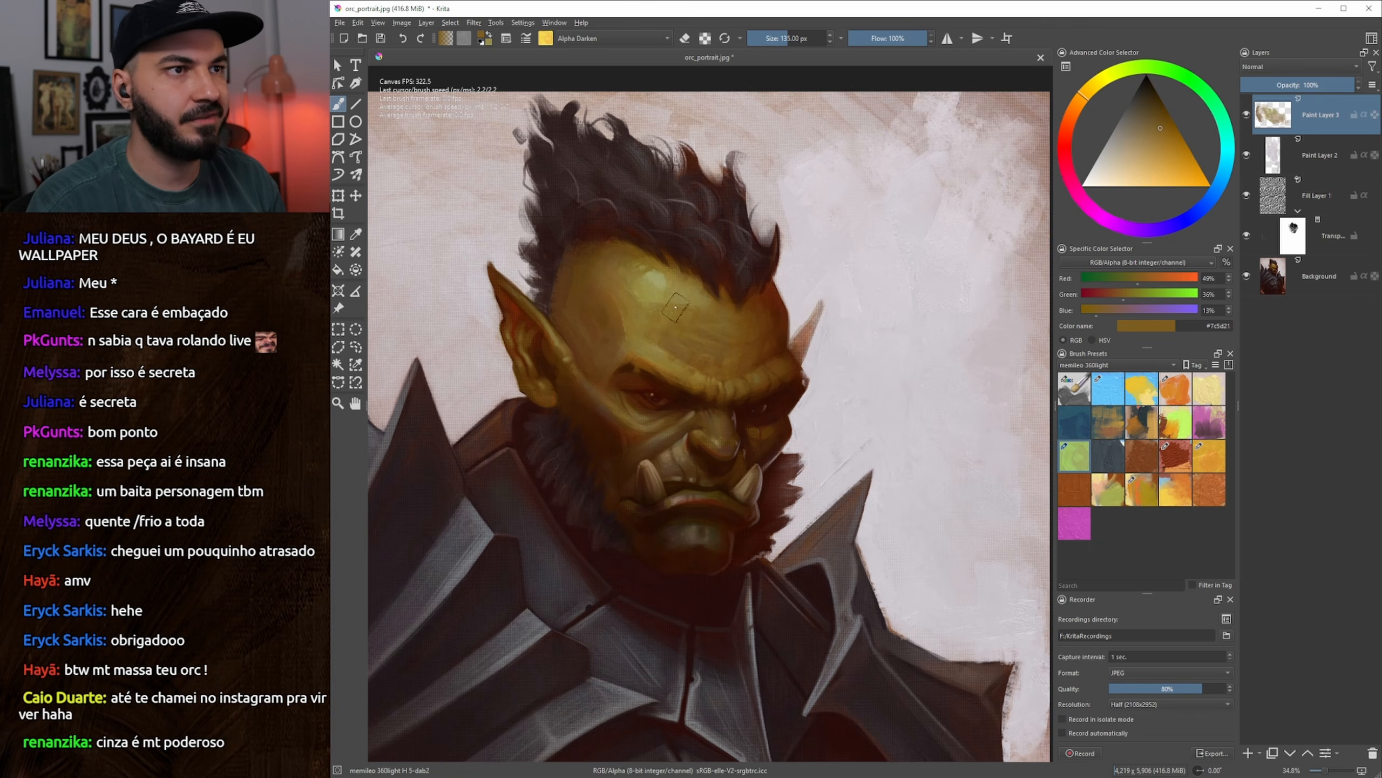
left_click(688, 303, "ctrl")
Sample the pale olive highlight on the upper forehead and refine its edges with progressively smaller dabs, starting at 126 px
left_click(642, 283, "ctrl")
key("bracketleft")
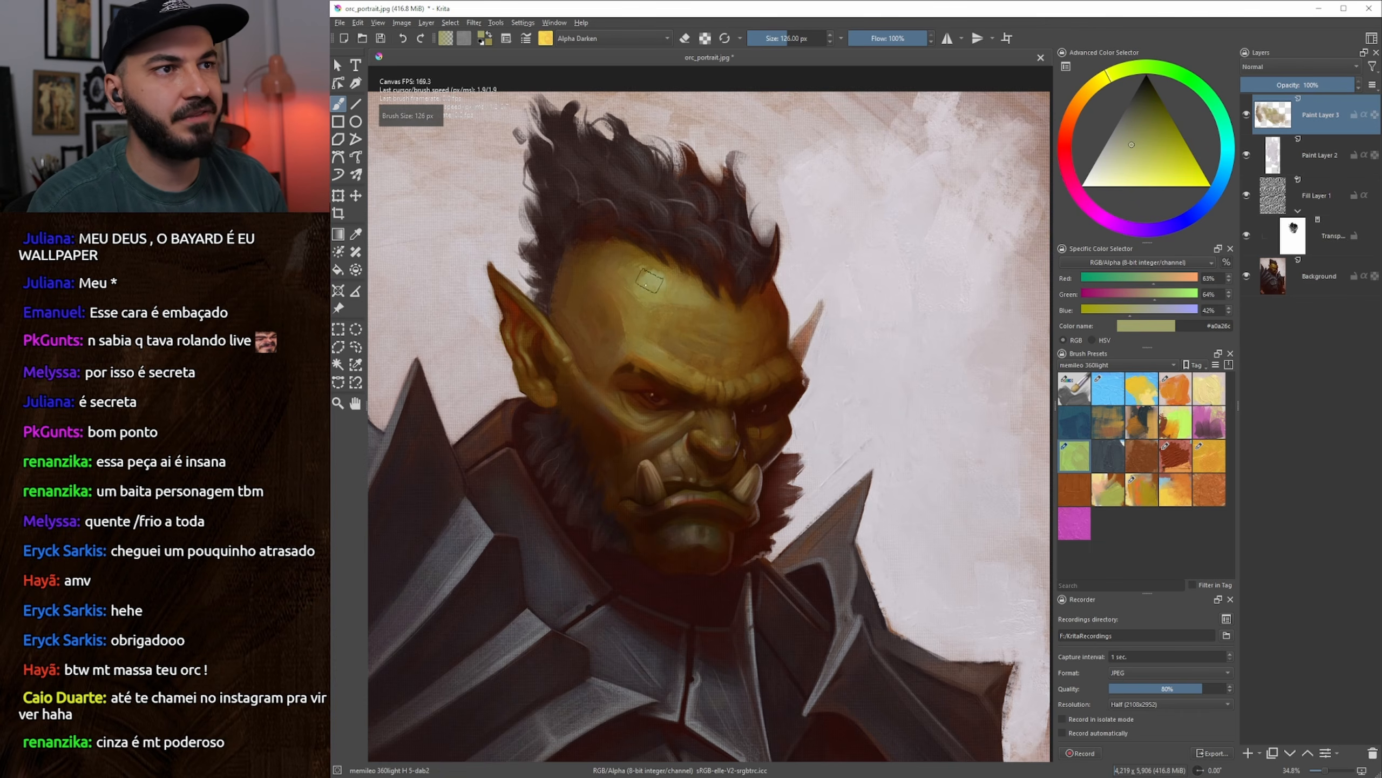
key("bracketleft")
key("bracketleft")
key("bracketleft")
key("bracketleft")
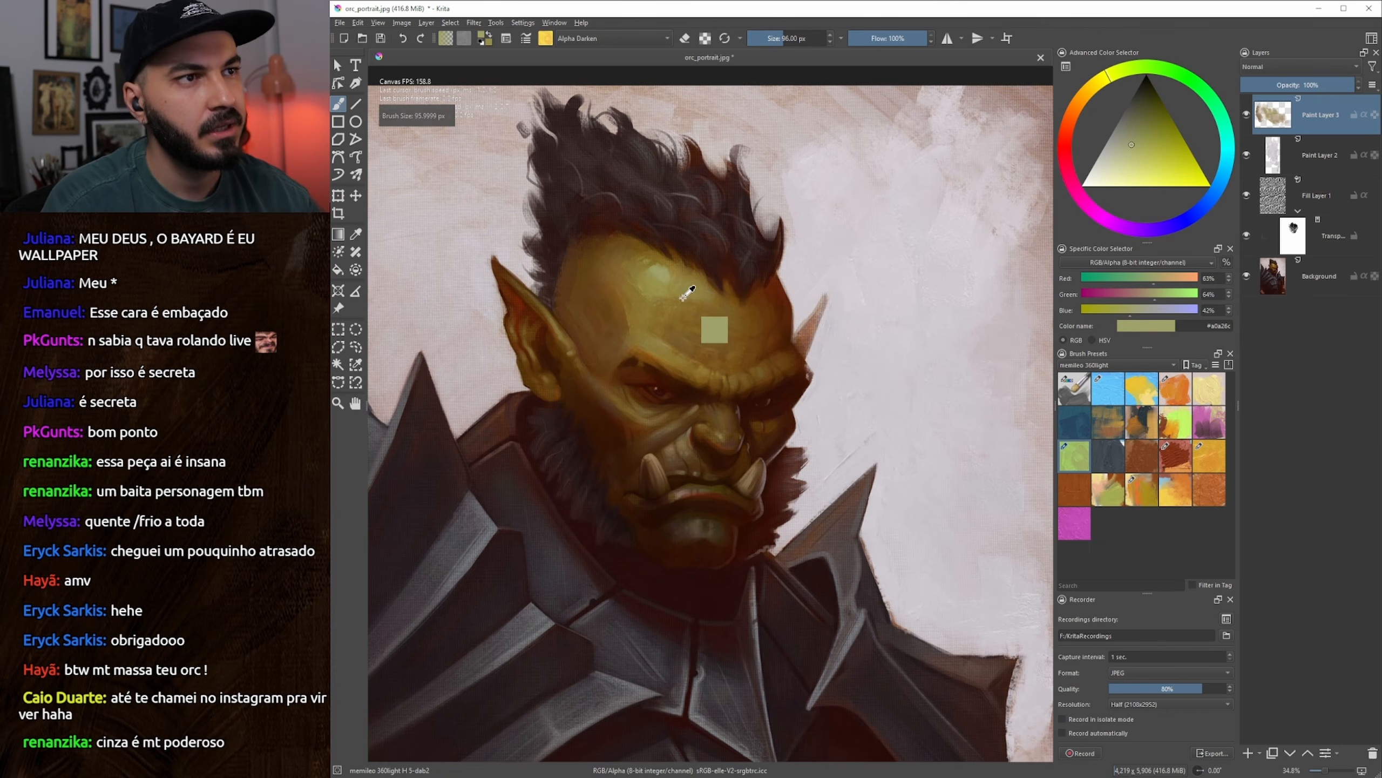
Sample a mid olive from the forehead and add light dabs around the brow and upper cheek, varying the brush between 73 and 110 px
left_click(717, 325, "ctrl")
key("bracketleft")
key("bracketleft")
key("bracketright")
key("bracketright")
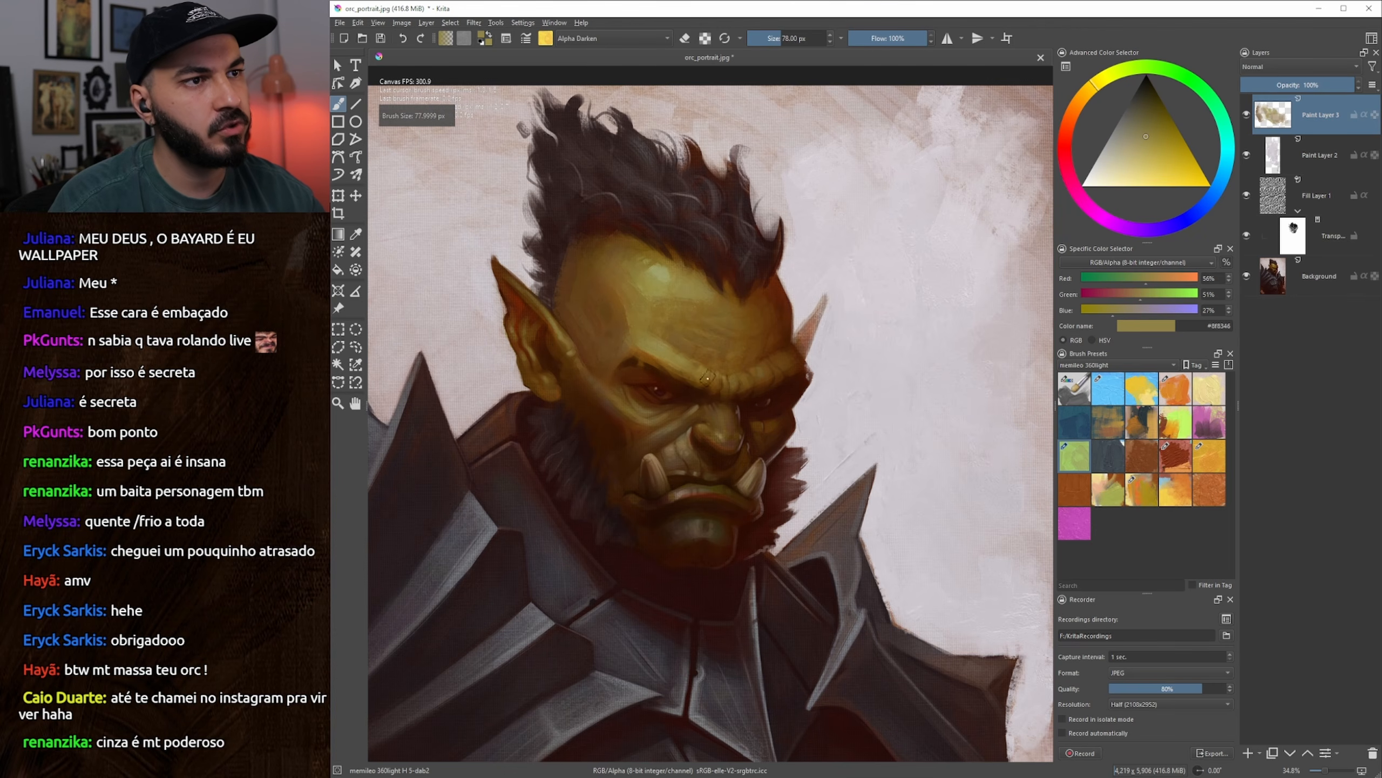
key("bracketright")
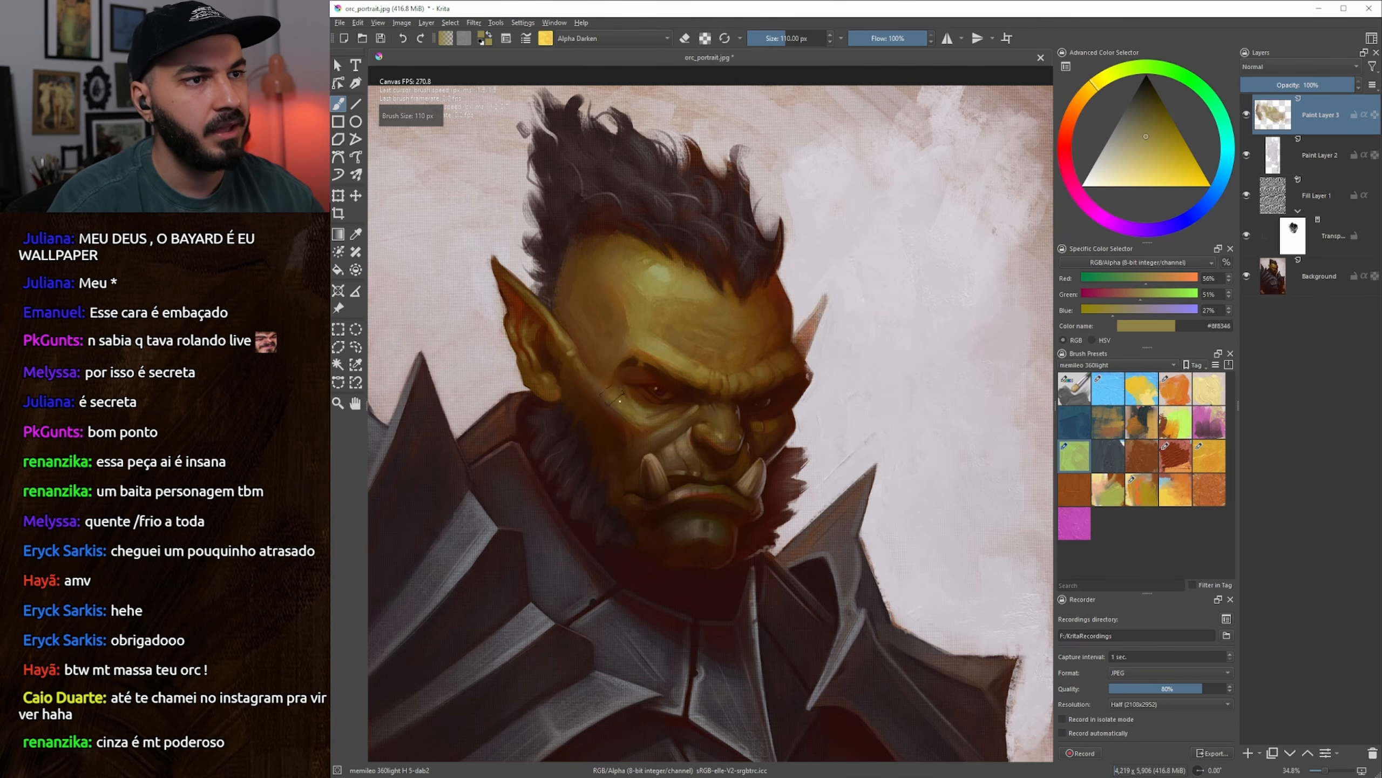
key("bracketleft")
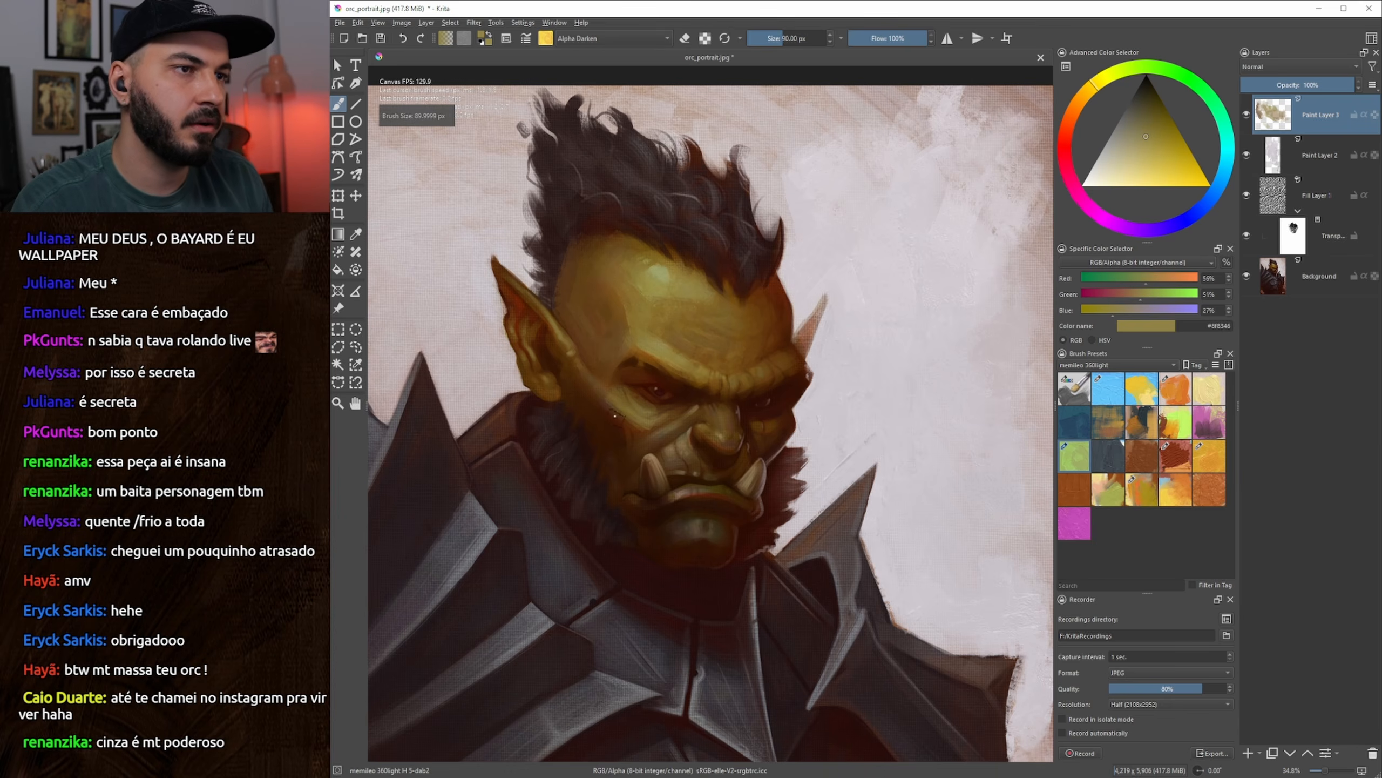
key("bracketleft")
left_click_drag(655, 399, 625, 397)
Sample dark reddish browns around the near eye's outer corner and paint shadow dabs there, reducing the brush to 63 px
left_click(612, 391, "ctrl")
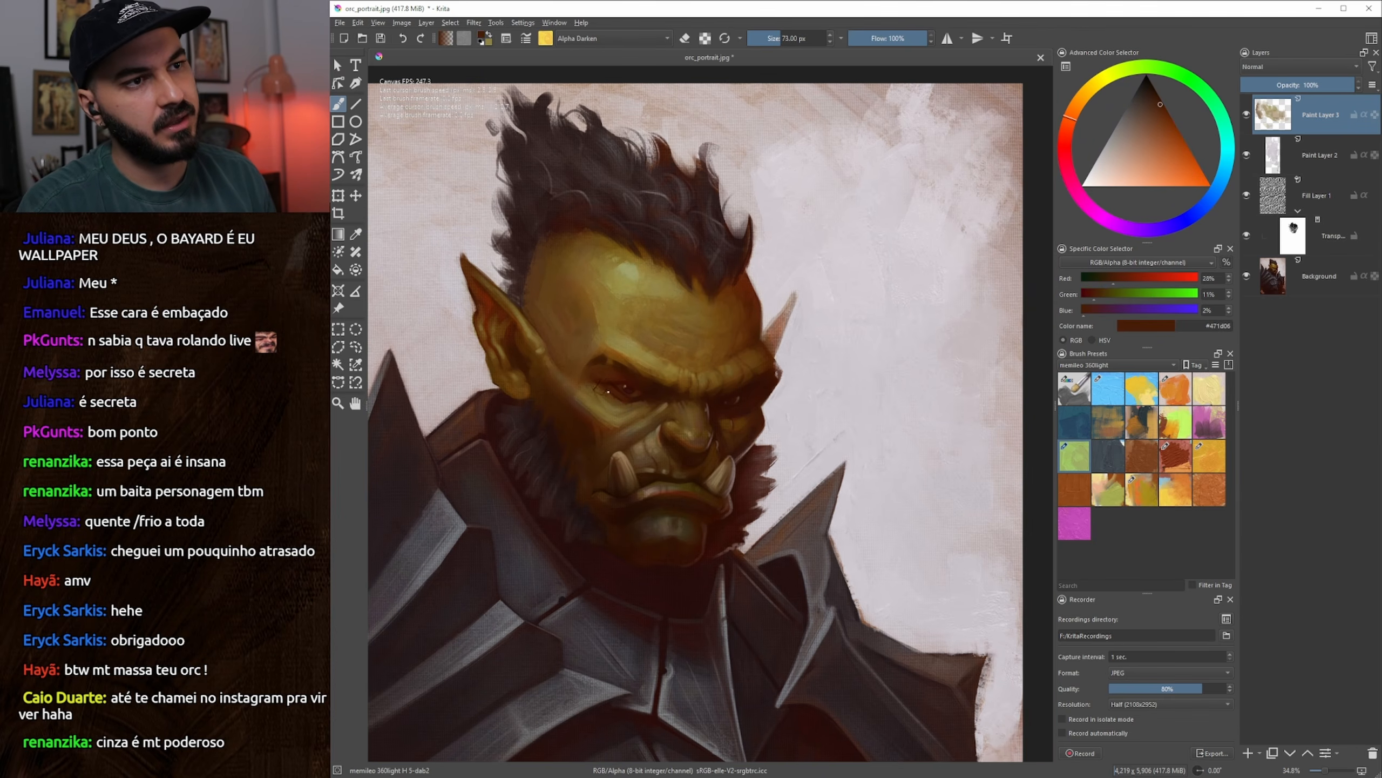
key("bracketleft")
left_click(626, 382, "ctrl")
key("bracketleft")
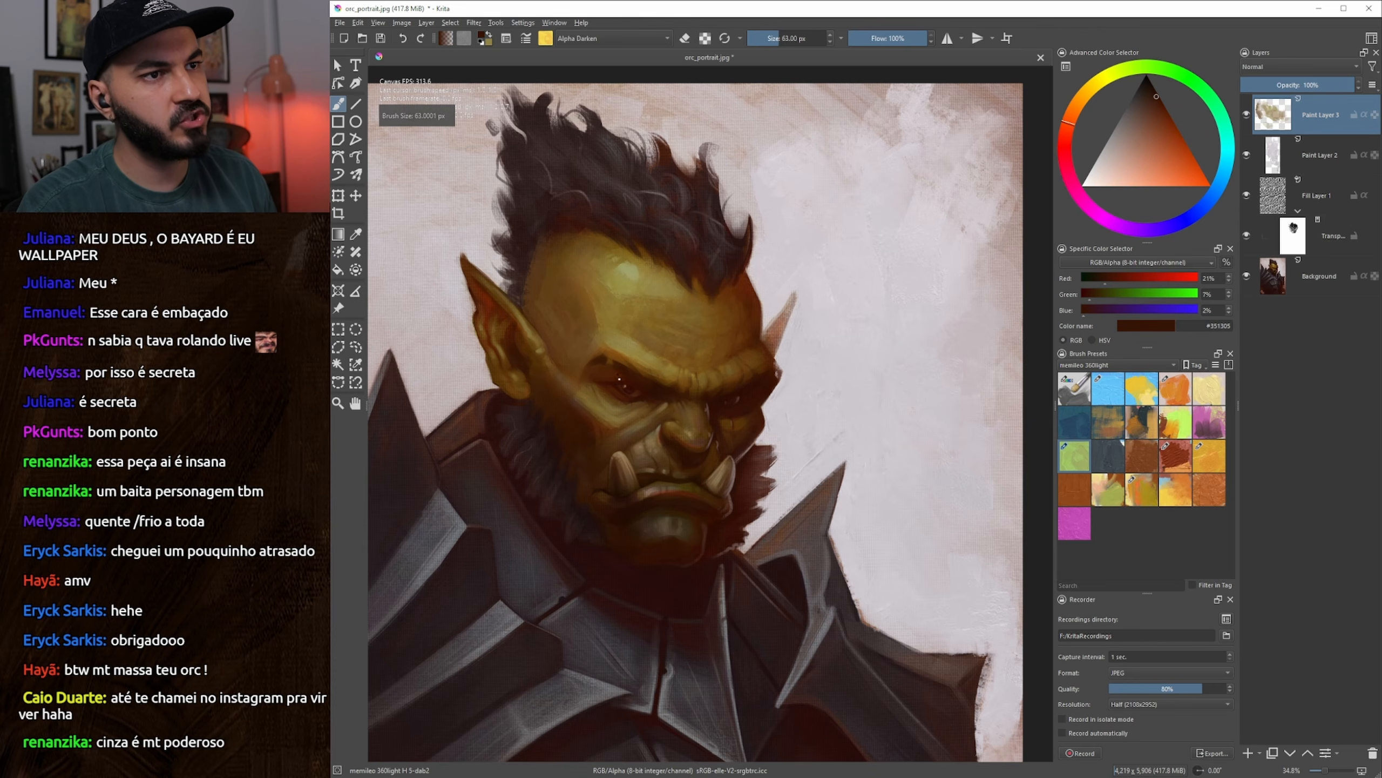
left_click(598, 383, "ctrl")
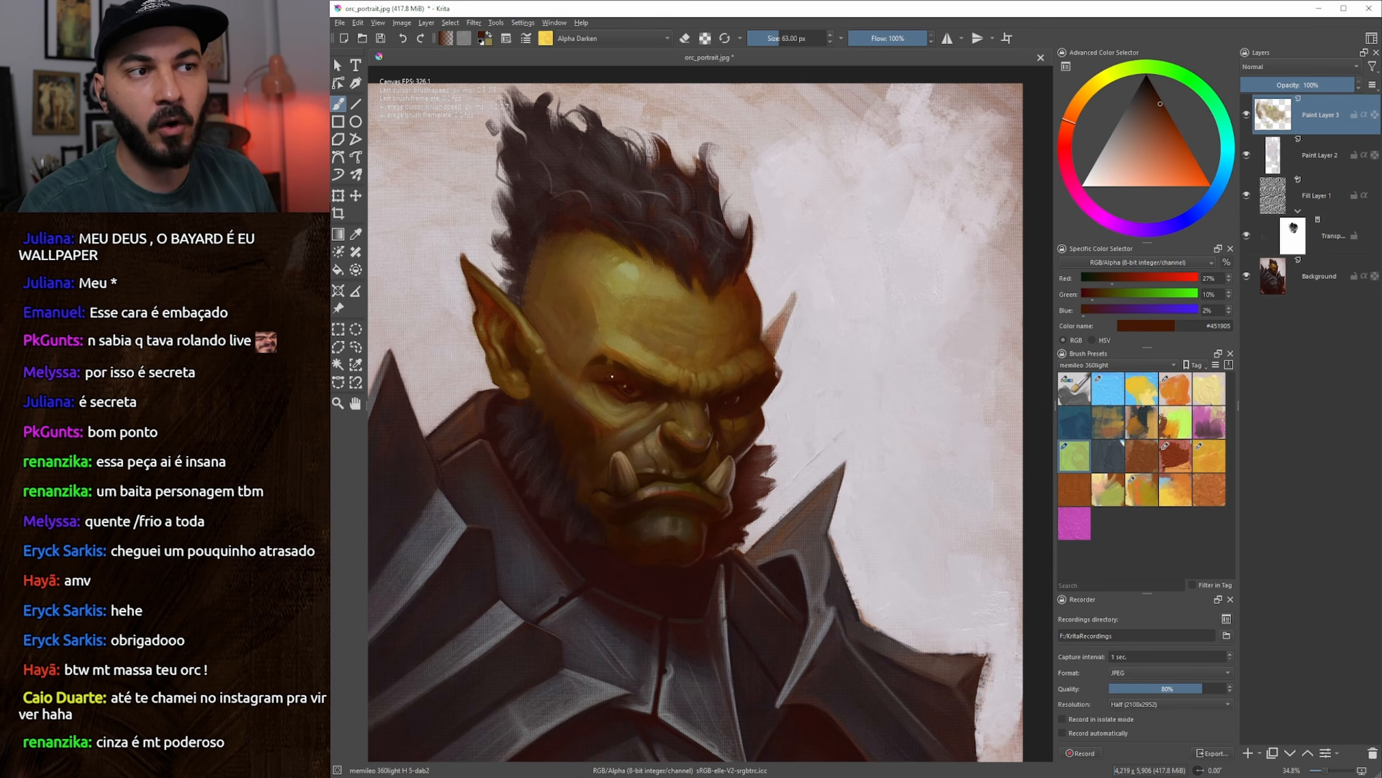
left_click(596, 381, "ctrl")
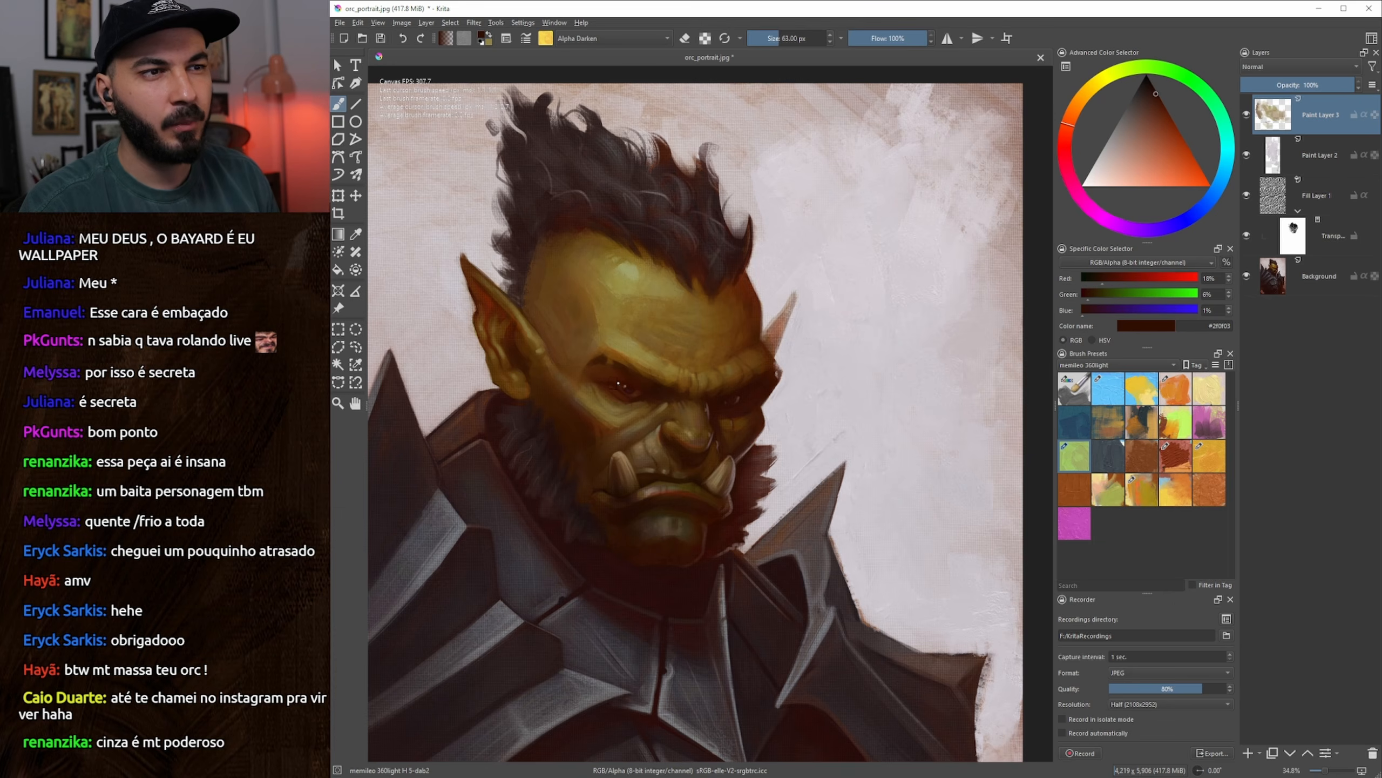
Paint dark brown dabs from the outer eye corner toward the ear, sampling nearby shadow tones and varying the brush between 64 and 78 px
key("bracketright")
key("bracketright")
key("bracketright")
scroll(591, 369, "down", 2)
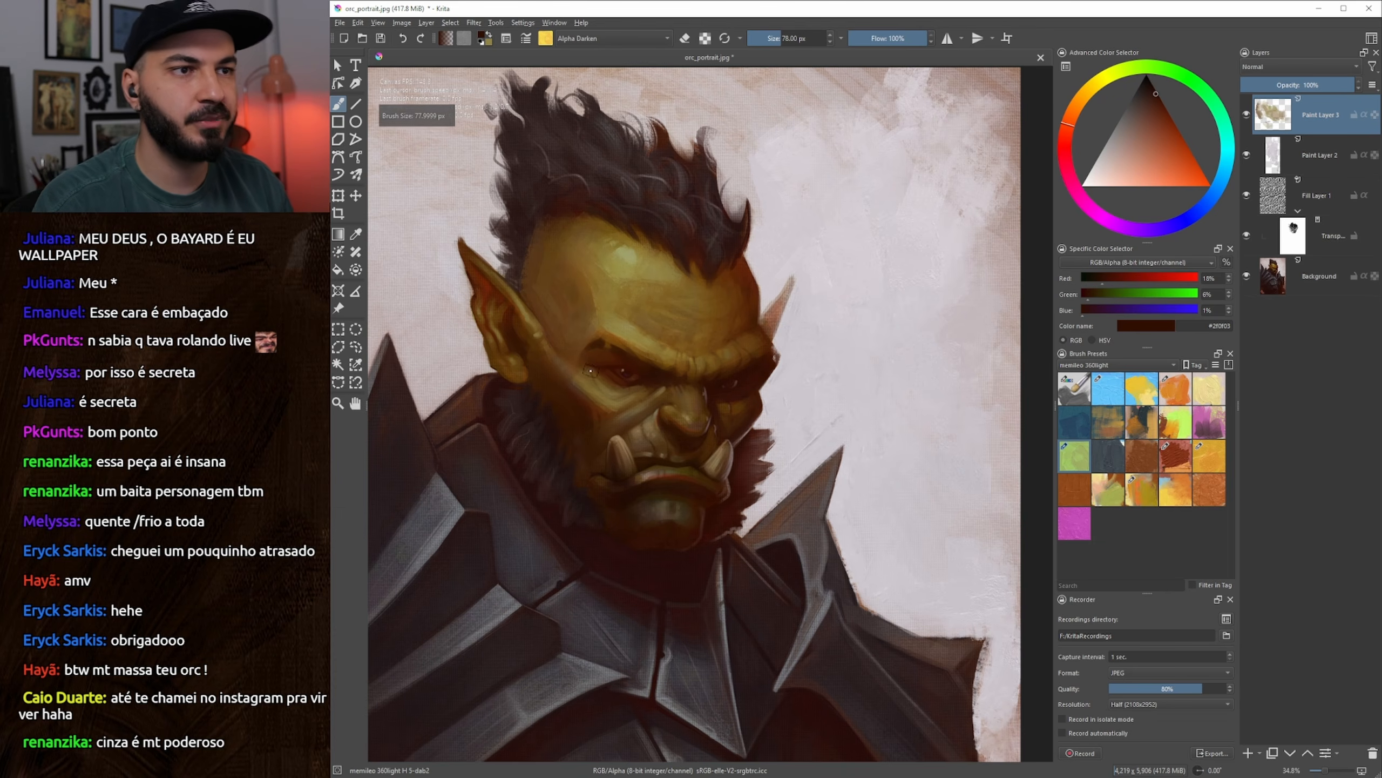
key("bracketright")
left_click(588, 369, "ctrl")
left_click_drag(572, 361, 569, 352)
left_click(569, 371, "ctrl")
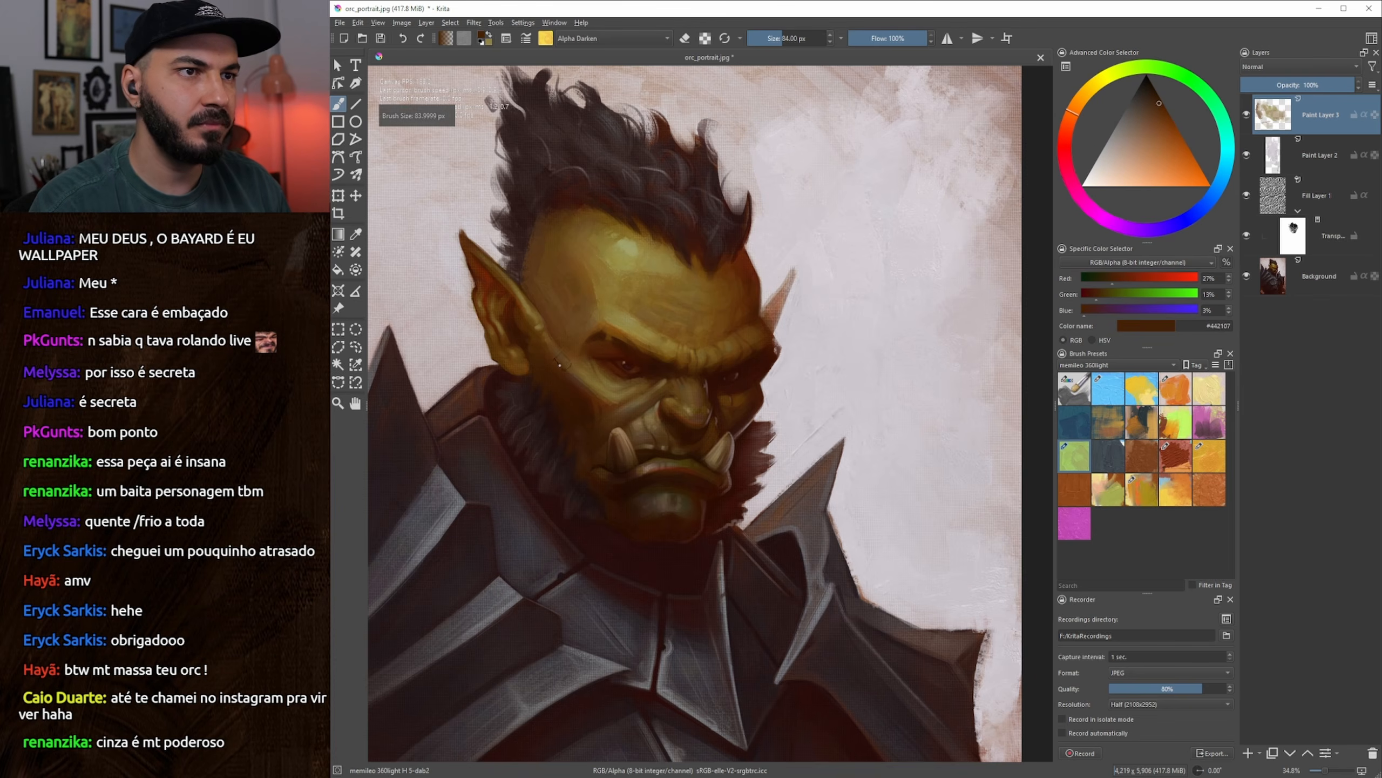
Enlarge the brush to about 110 px and paint sampled brown dabs over the shadowed temple beside the ear
key("bracketright")
key("bracketright")
key("bracketright")
key("bracketright")
key("bracketright")
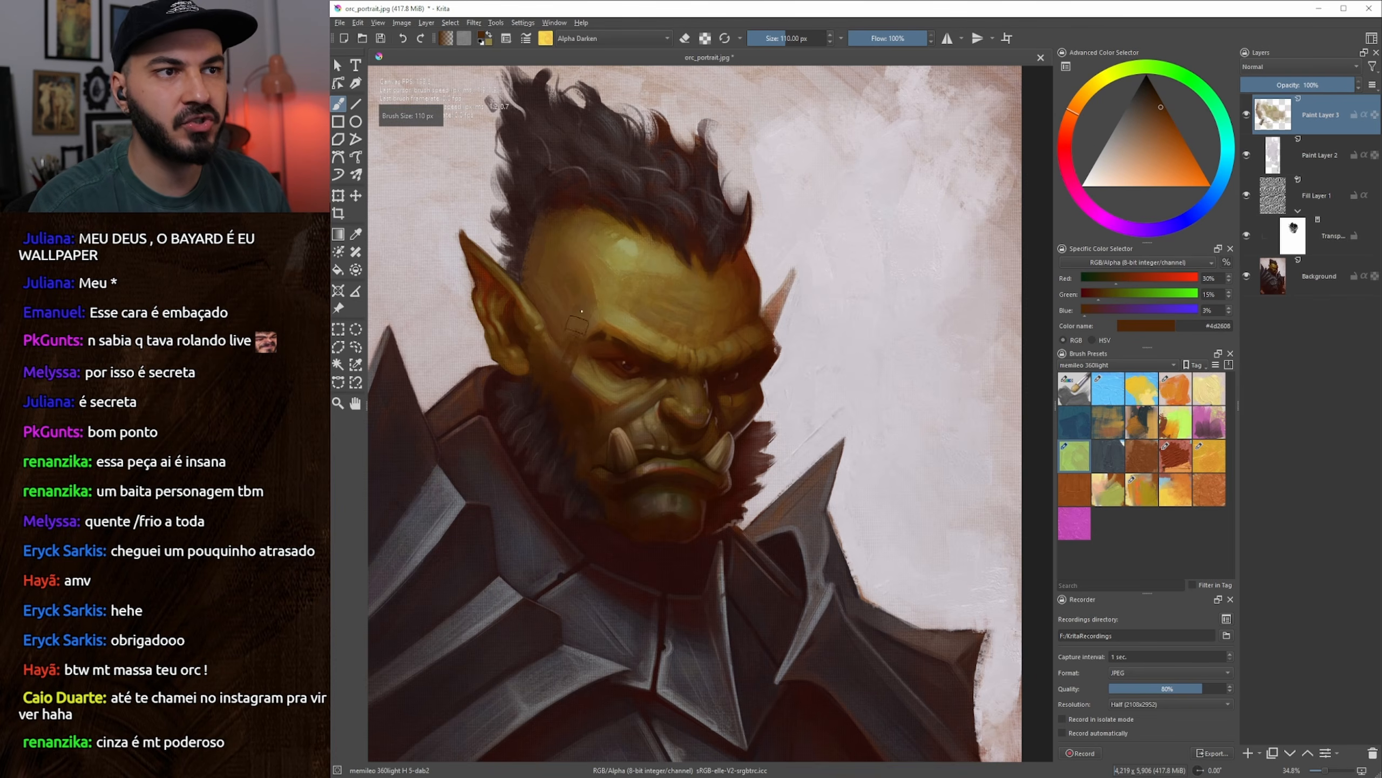
left_click(559, 366, "ctrl")
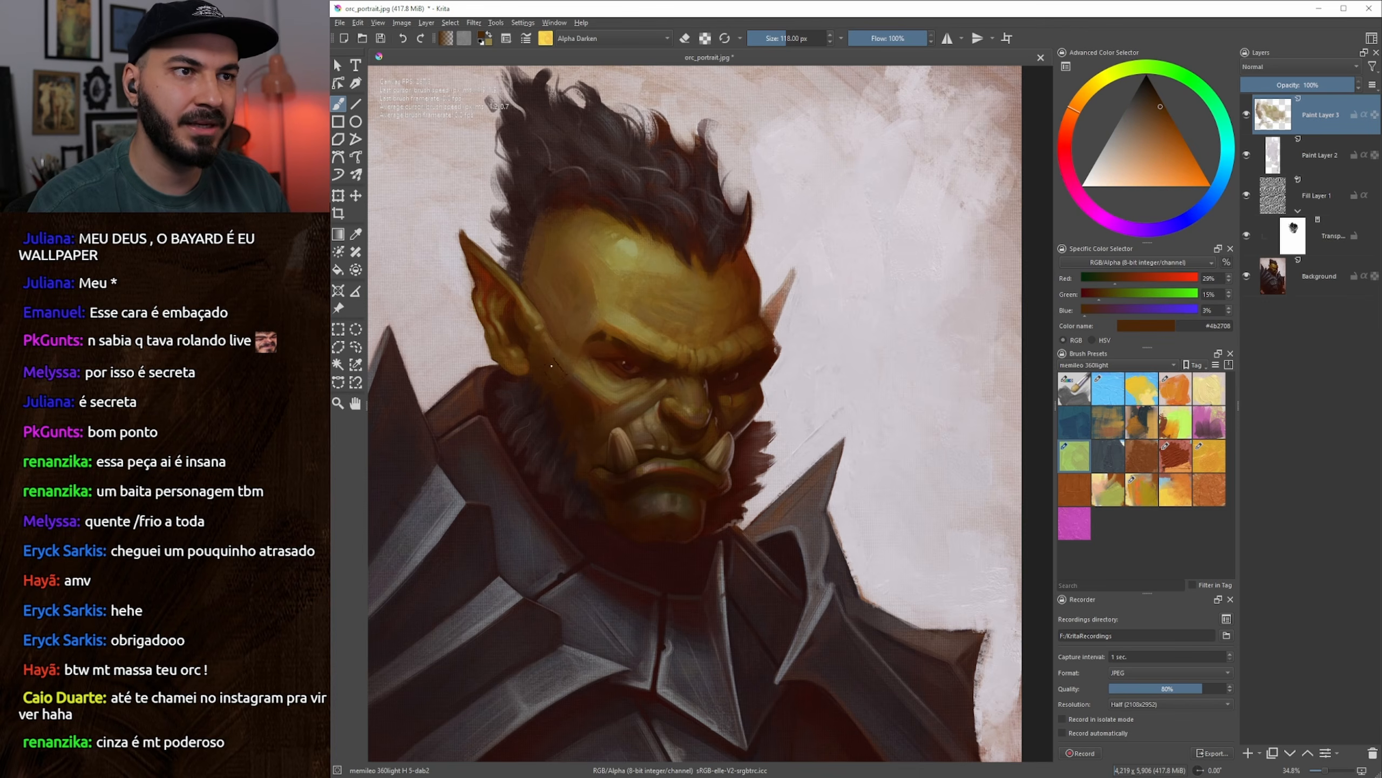
Simplify the shadowed side of the cheek below the ear with closely sampled dark browns, using a 118 px brush
left_click(557, 384, "ctrl")
left_click_drag(566, 382, 565, 404)
left_click(556, 389, "ctrl")
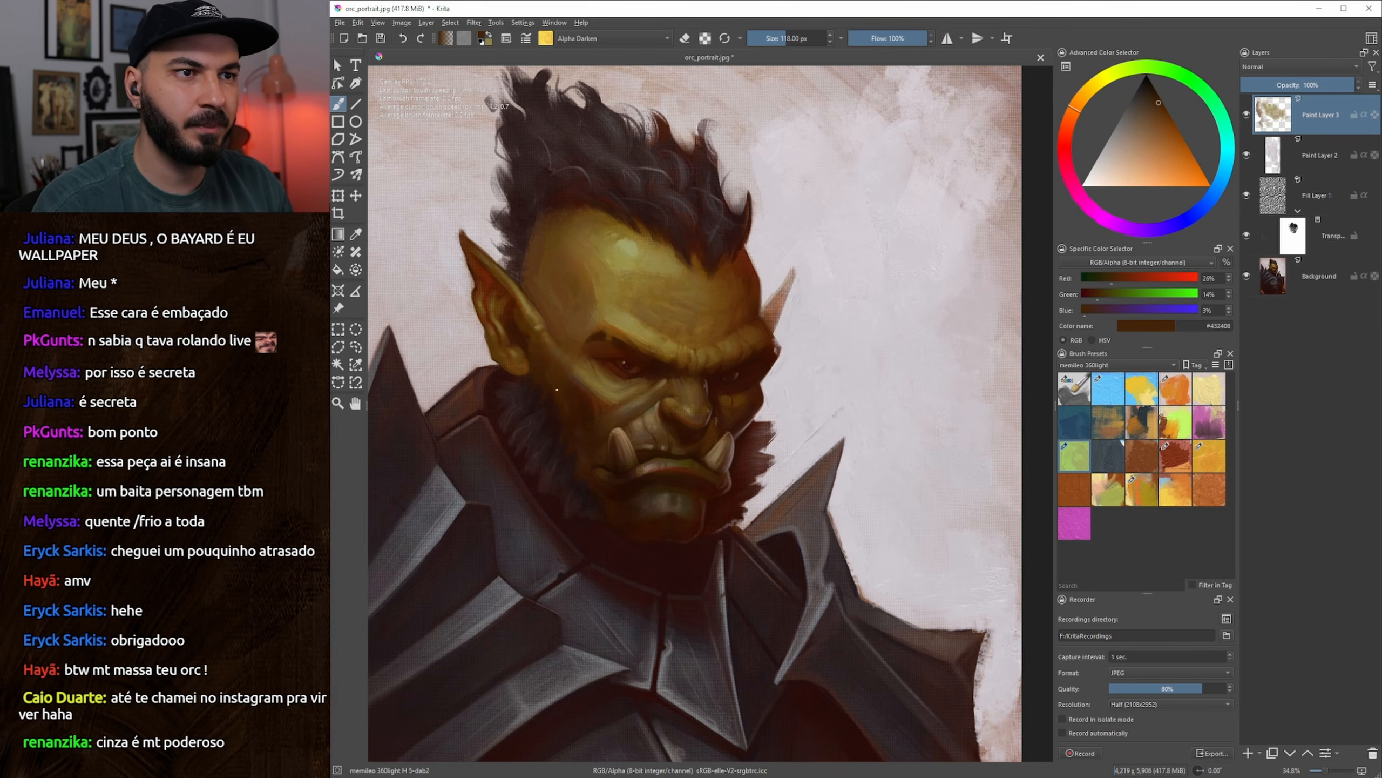
left_click(559, 386, "ctrl")
left_click(559, 396, "ctrl")
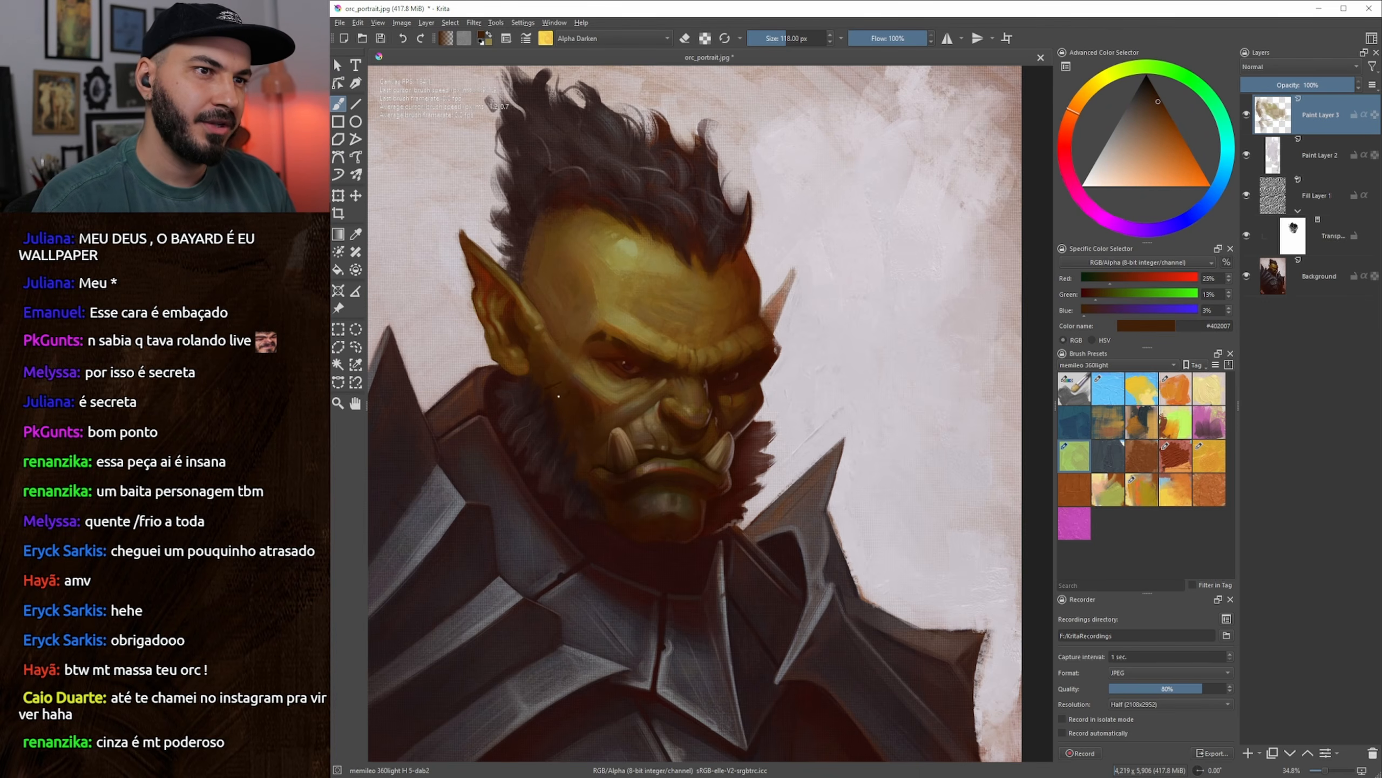
left_click_drag(560, 374, 566, 380)
left_click(559, 386, "ctrl")
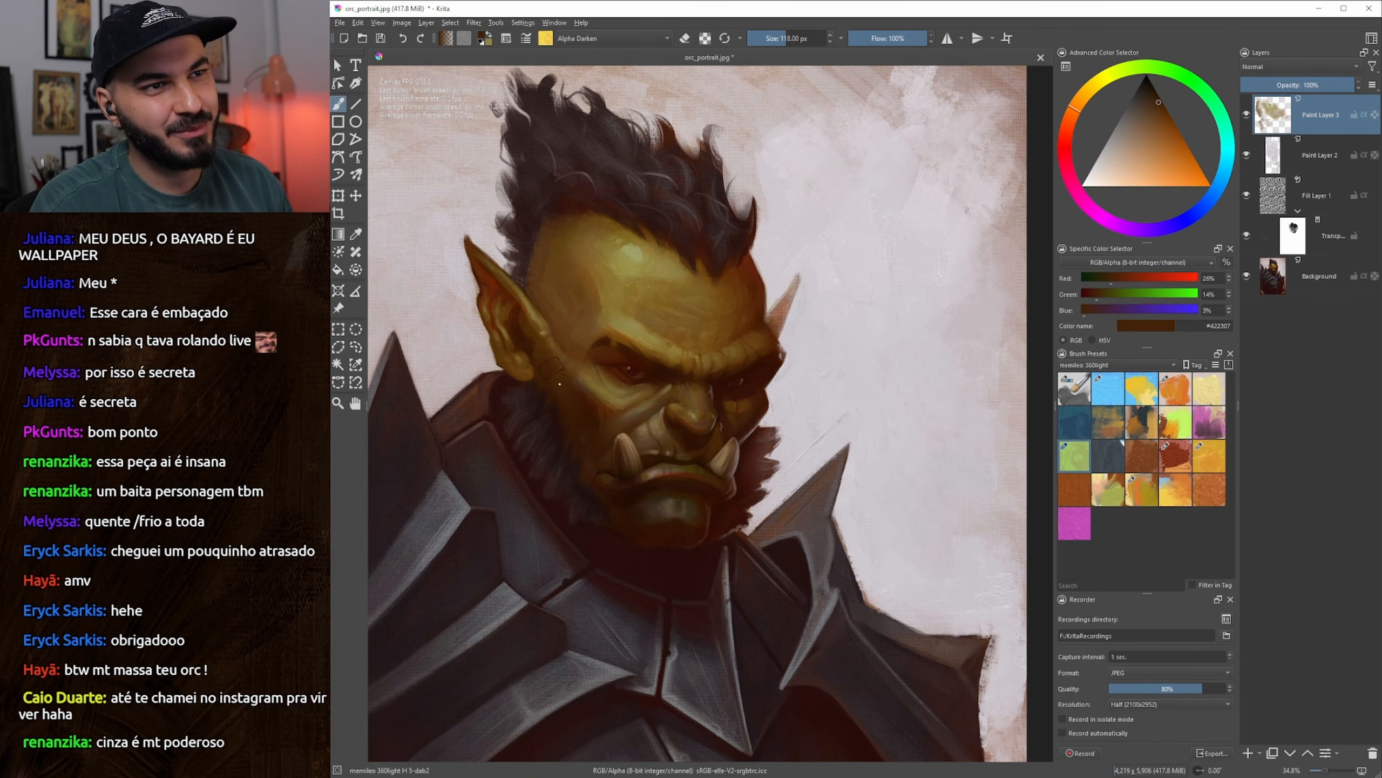
left_click(561, 381, "ctrl")
Sample brown tones from the temple down to the cheek and blend the side plane of the face, varying the brush from 103 to 110 px
key("[")
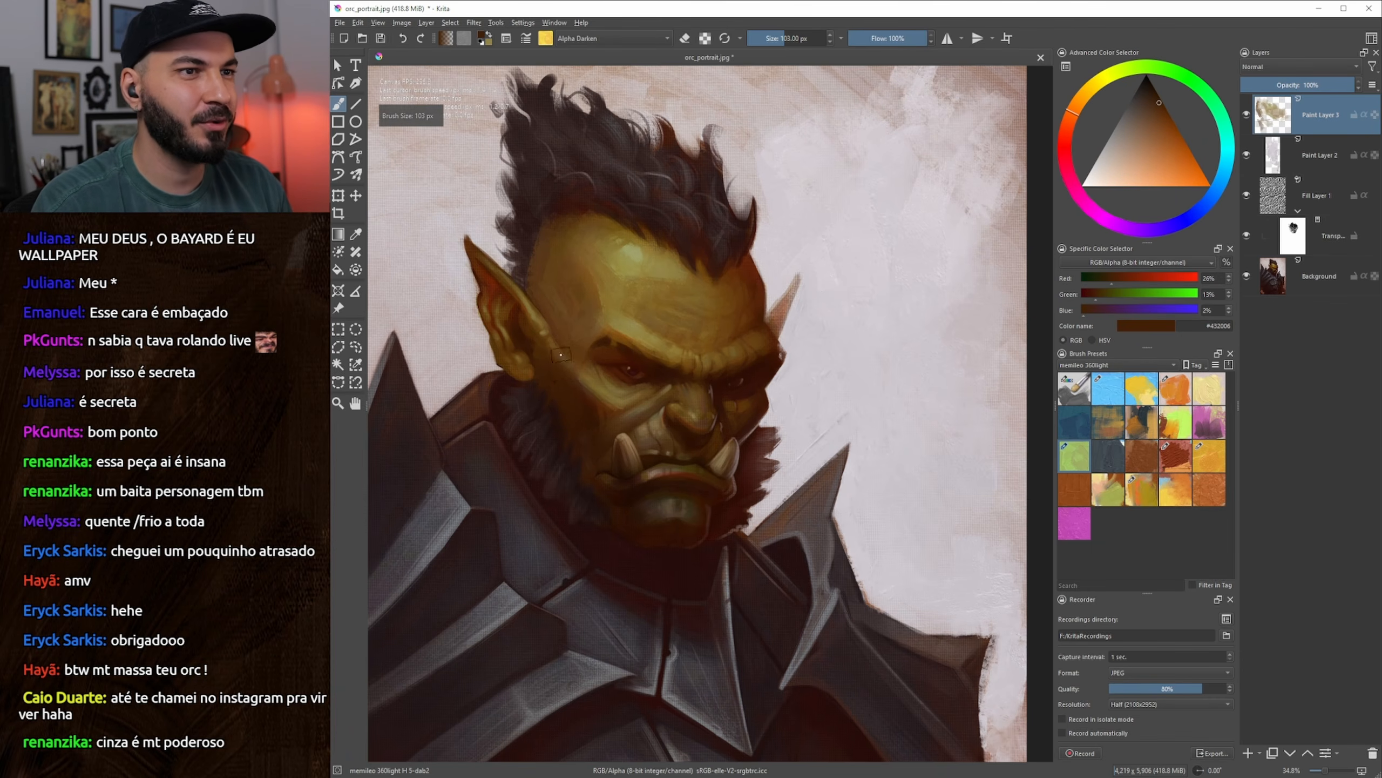
left_click(581, 340, "ctrl")
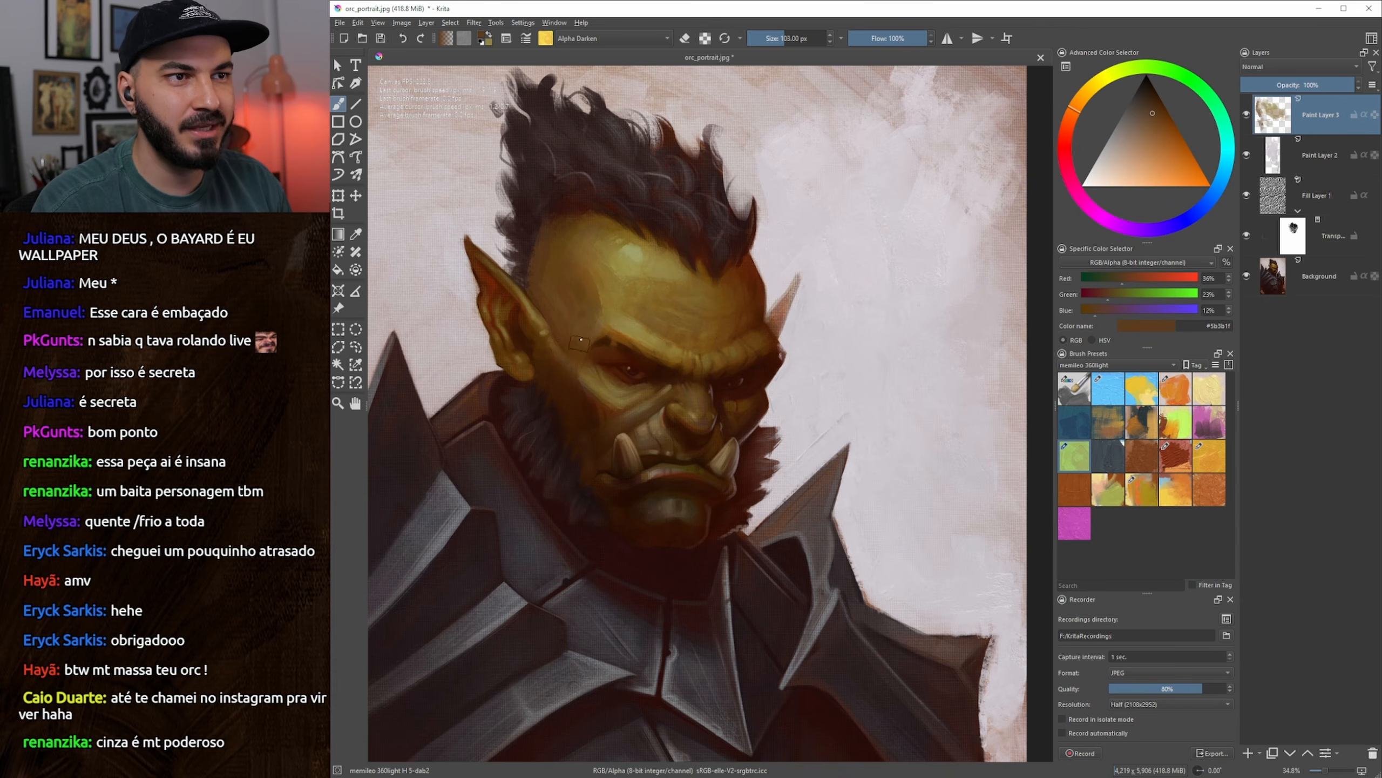
left_click(583, 390, "ctrl")
left_click(596, 414, "ctrl")
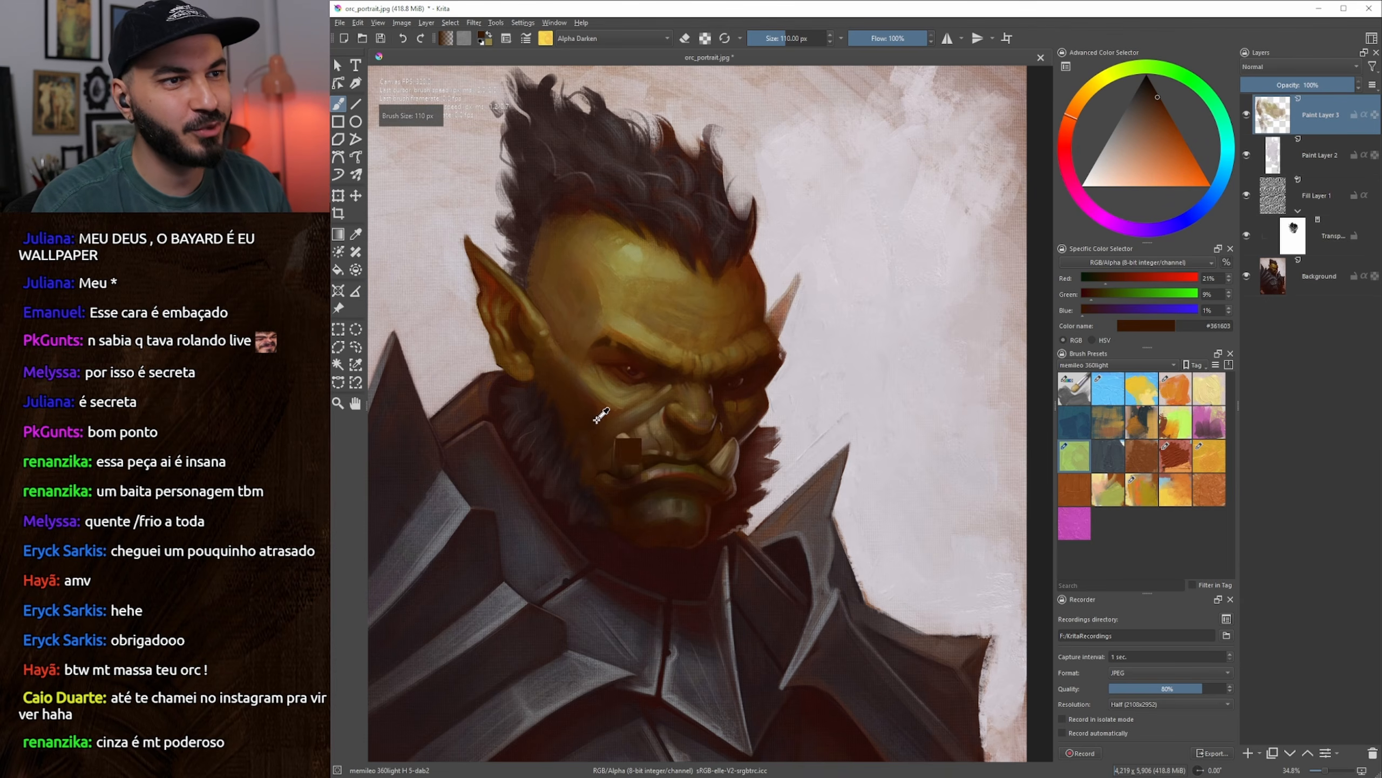
Paint dark brown dabs down the shadowed cheek to the jaw beside the tusk, resampling nearby tones at 118 px
left_click(597, 418, "ctrl")
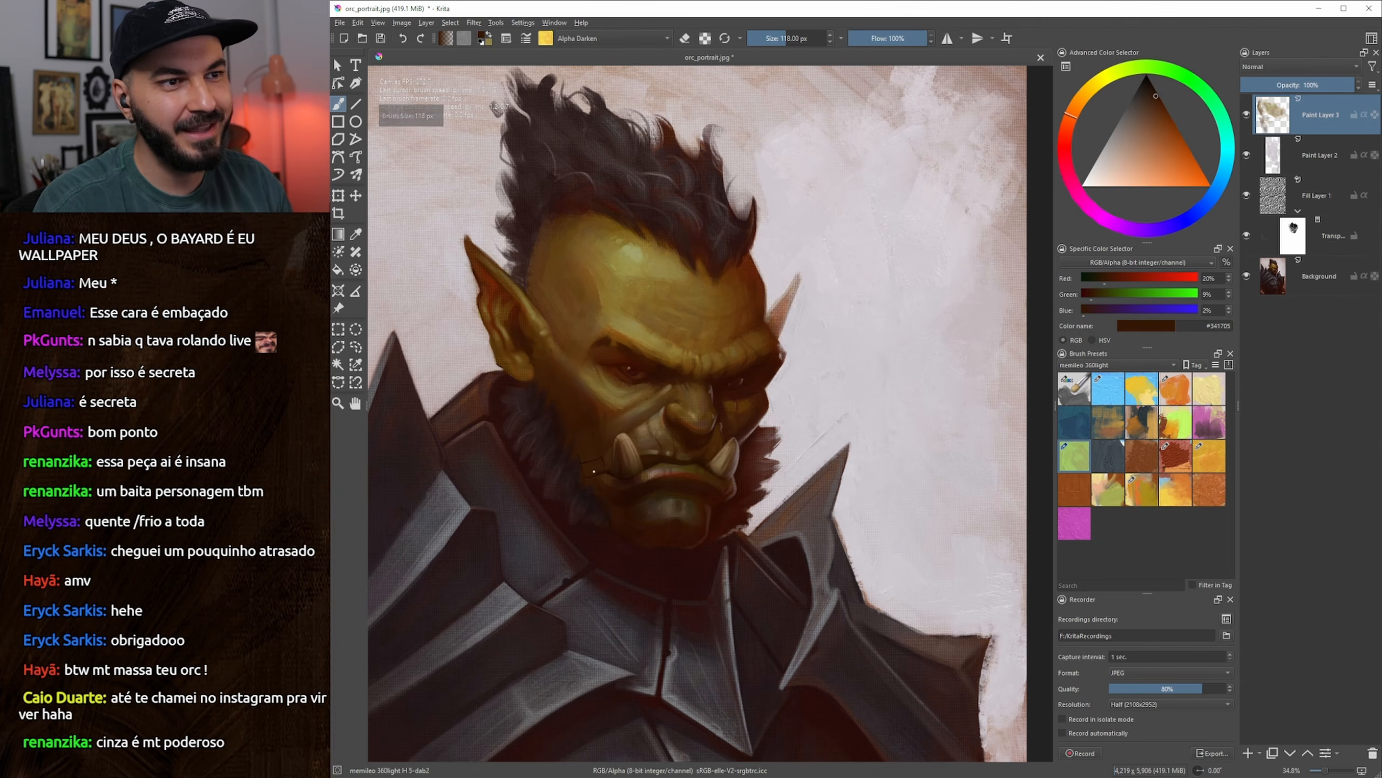
left_click(595, 456, "ctrl")
left_click(595, 459, "ctrl")
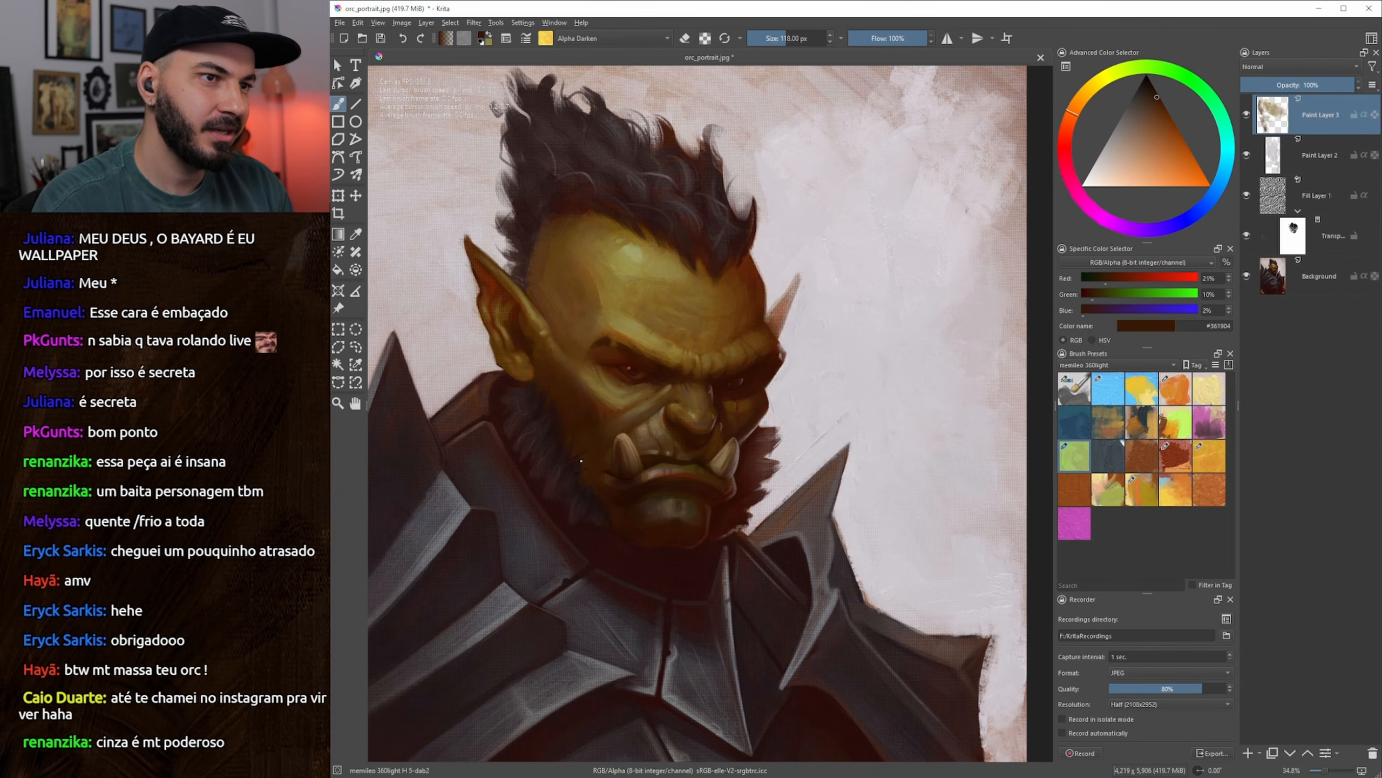
left_click(589, 477, "ctrl")
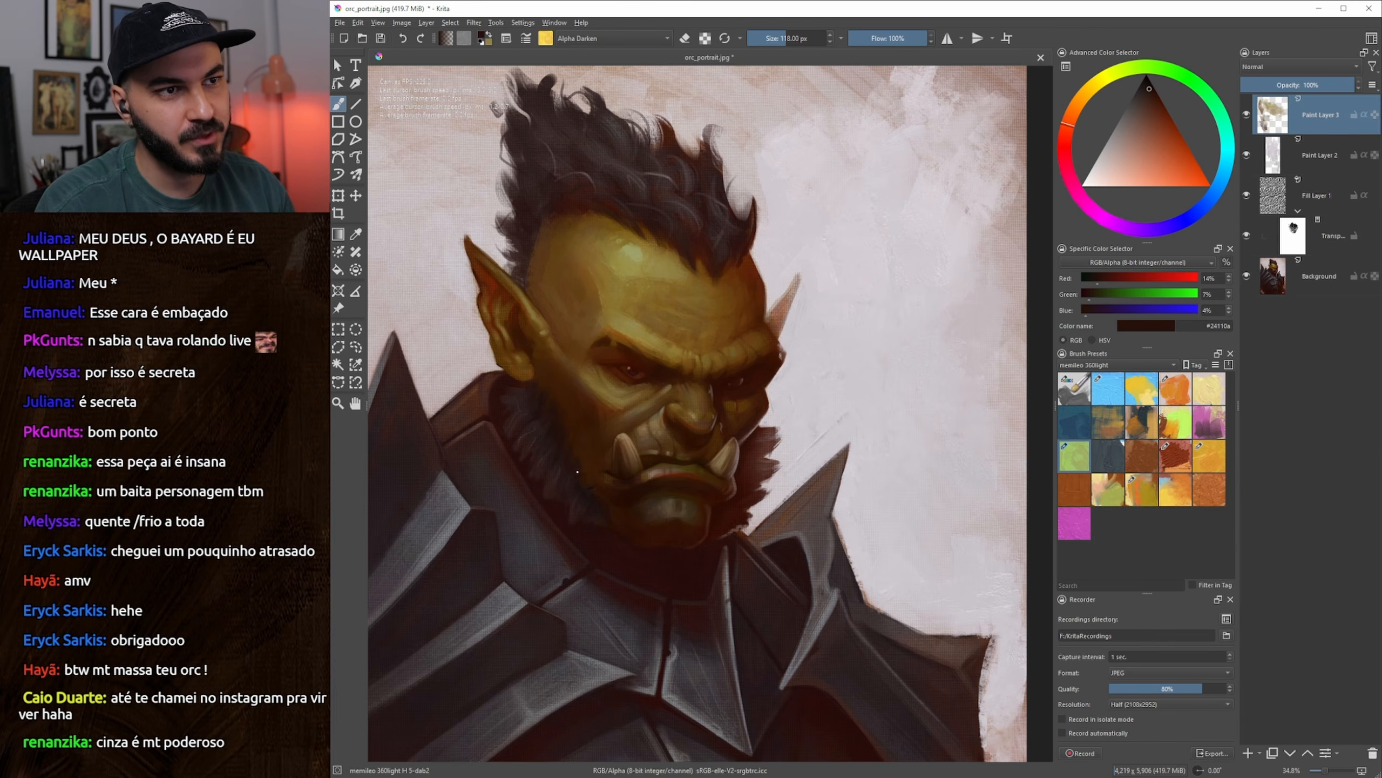
Merge the jaw's edge into the beard with near-black brown dabs, enlarging the brush to 165 px and reducing it for smaller marks
key("bracketright")
key("bracketright")
key("bracketright")
key("bracketright")
key("bracketright")
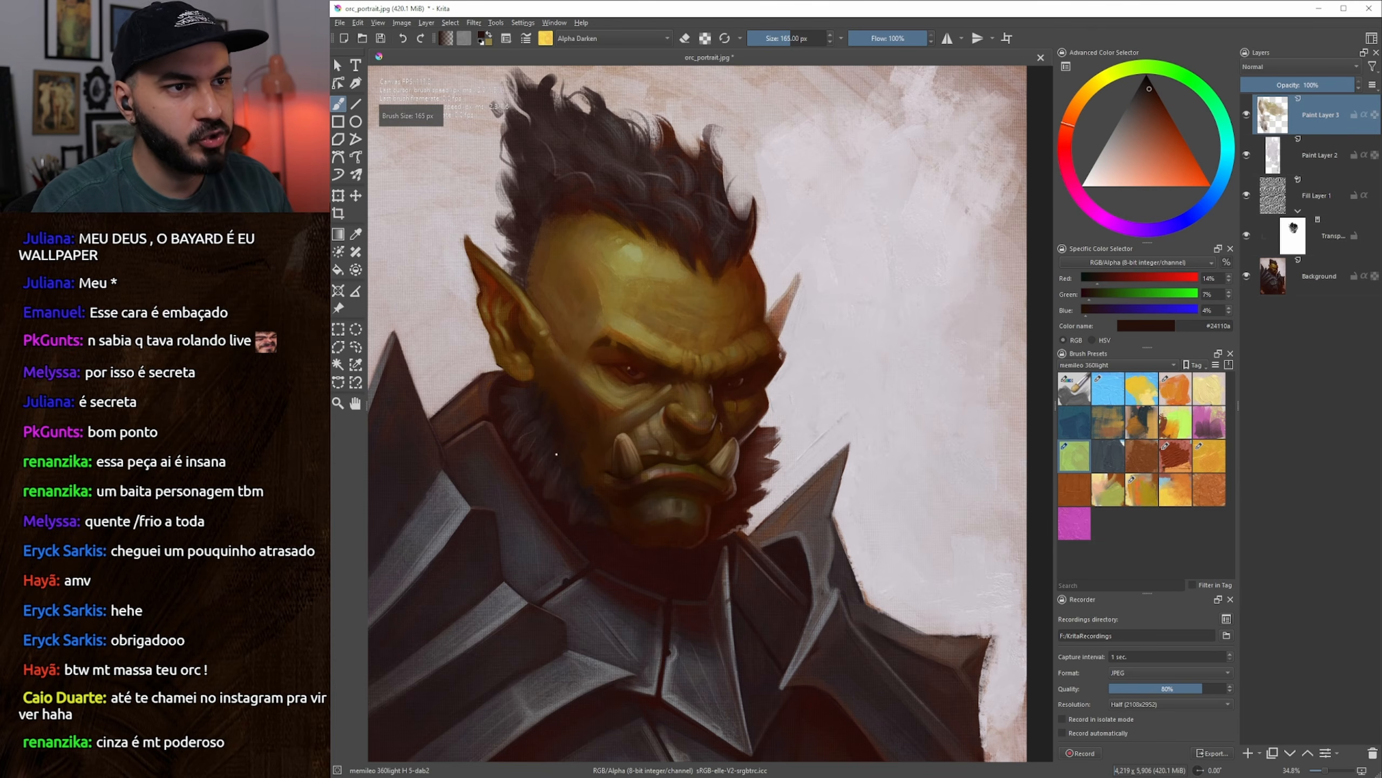
key("bracketleft")
key("bracketleft")
key("bracketleft")
key("bracketleft")
key("bracketleft")
key("bracketleft")
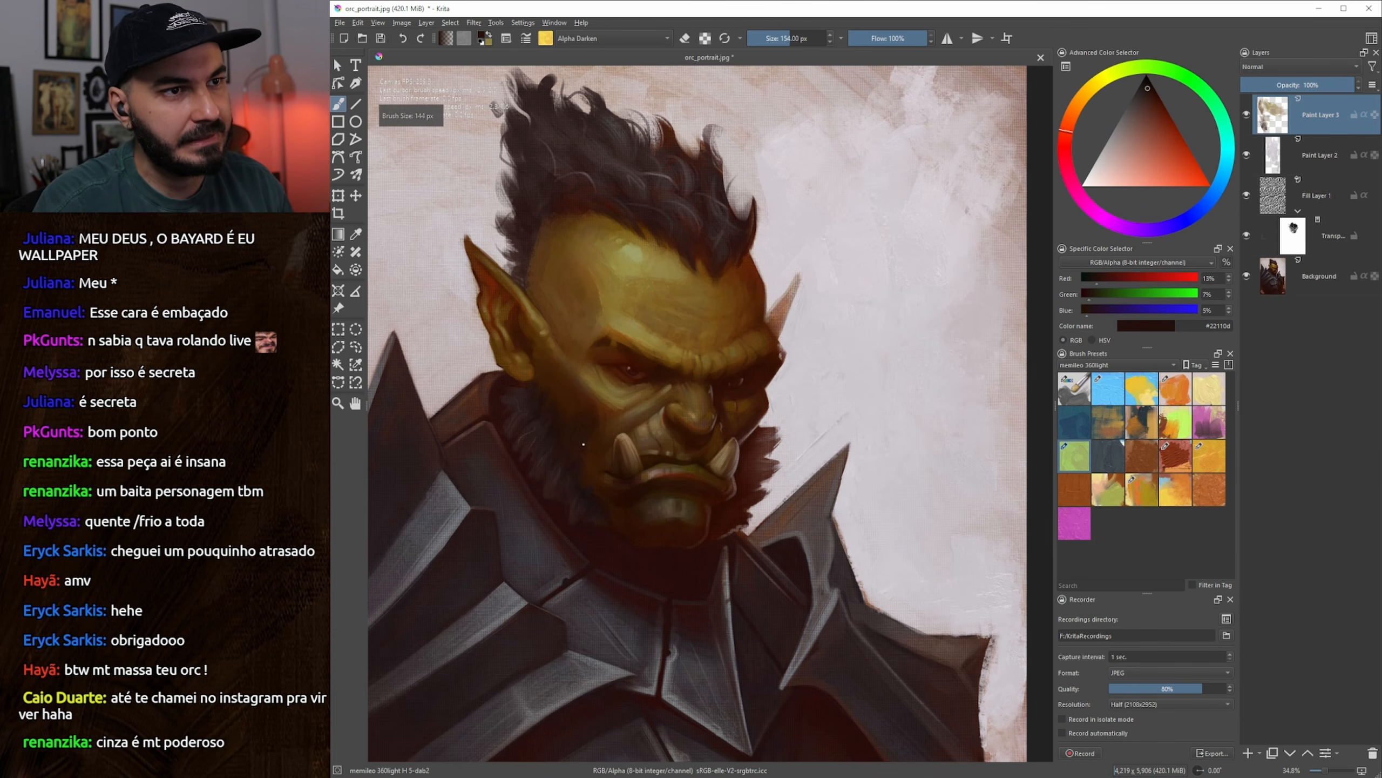
Sample dark browns beside the mouth and along the jaw and blend the lower cheek shadow with a brush of about 110 px
left_click(629, 468, "ctrl")
left_click(578, 467, "ctrl")
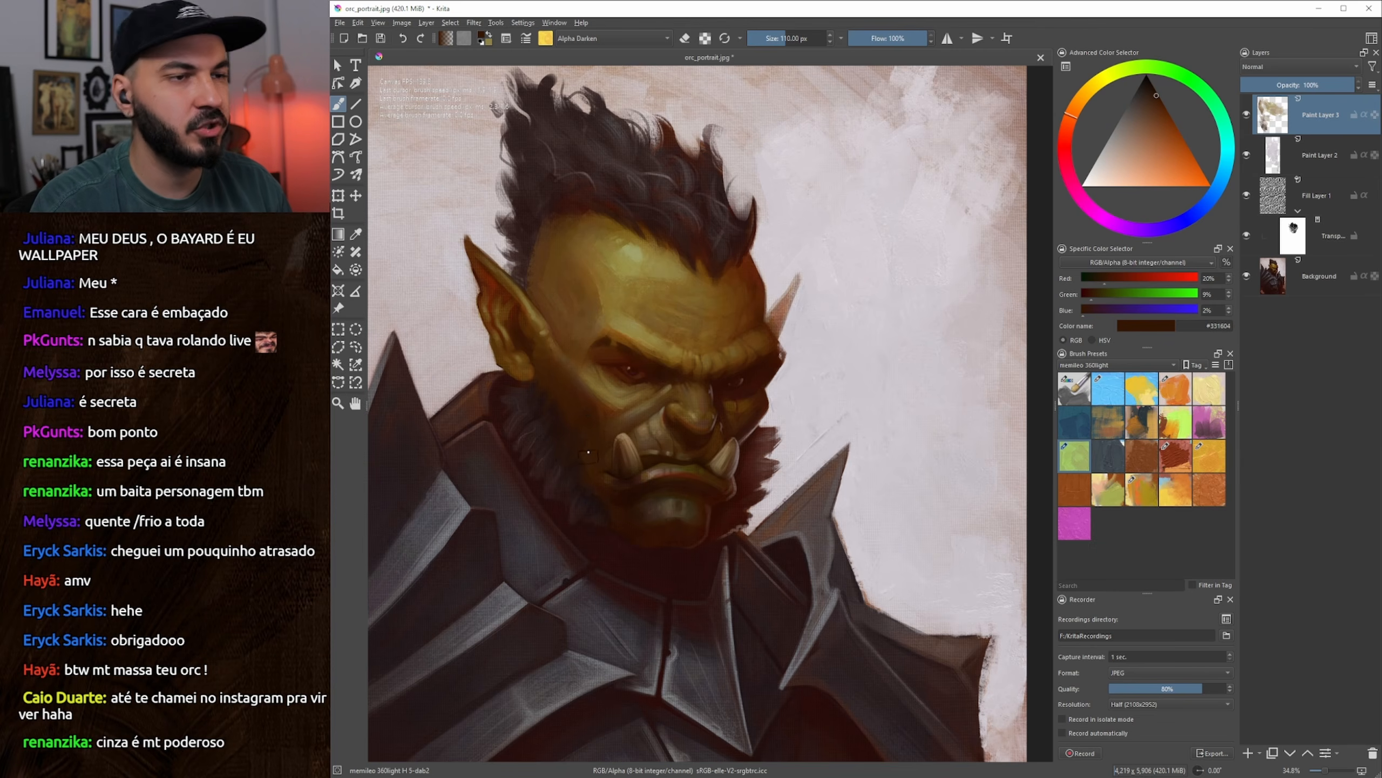
key("bracketleft")
key("bracketright")
left_click_drag(667, 438, 675, 447)
scroll(676, 446, "up", 2)
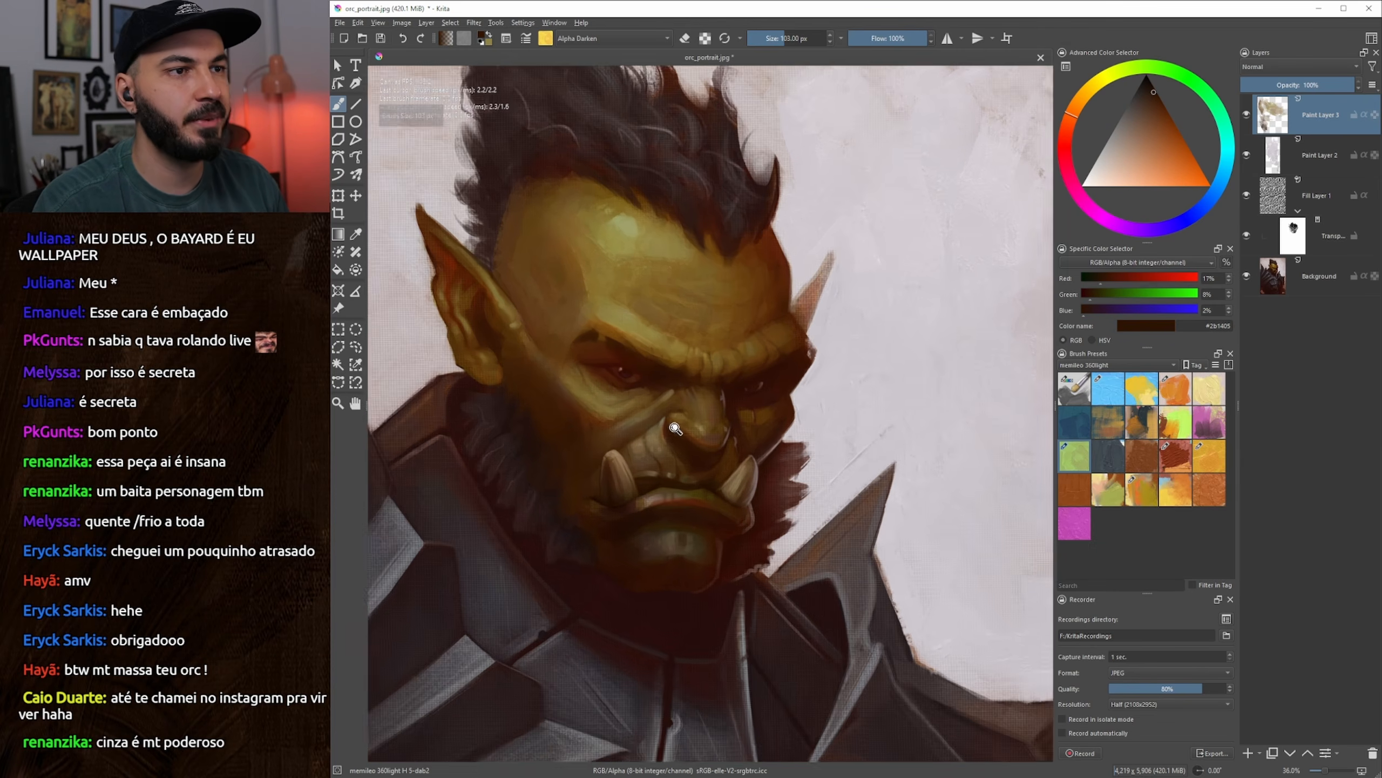
Sample the light olive from the upper forehead, shrink the brush to about 51 px and add dabs near the mouth corner
left_click(631, 275, "ctrl")
key("bracketleft")
left_click(645, 239, "ctrl")
key("bracketleft")
key("bracketleft")
key("bracketleft")
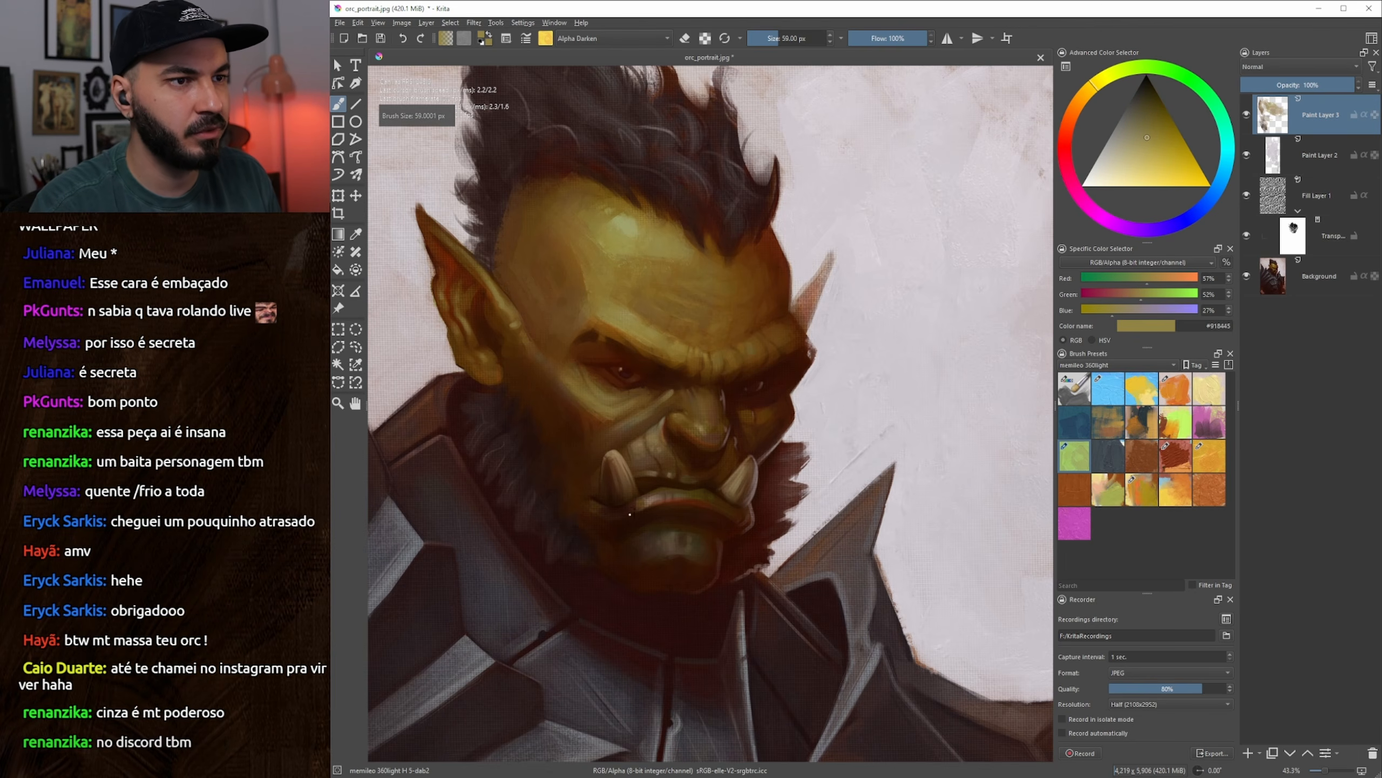
key("bracketleft")
key("bracketleft")
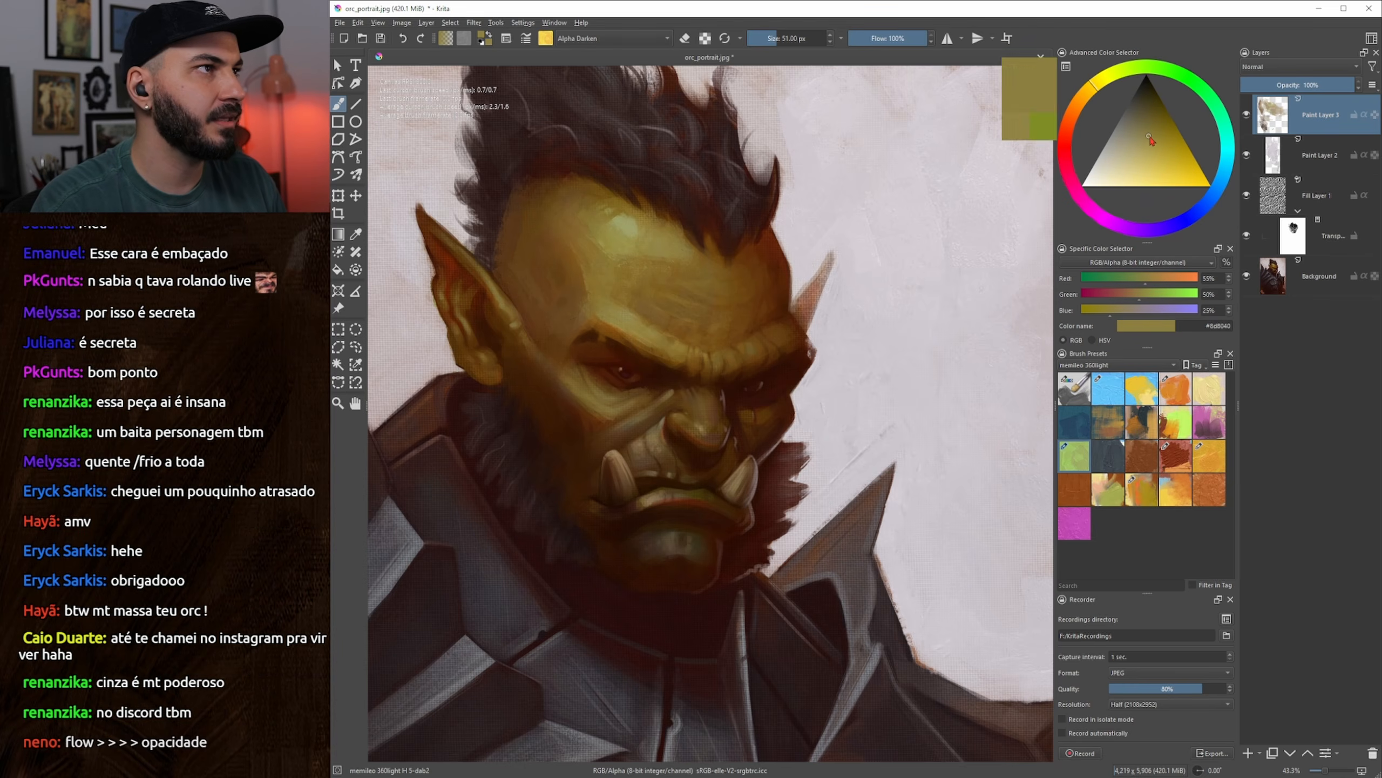
Sample the olive on the lower lip and paint light dabs along it between the tusks, varying the brush from 47 to 59 px
left_click(655, 500, "ctrl")
key("bracketleft")
key("bracketright")
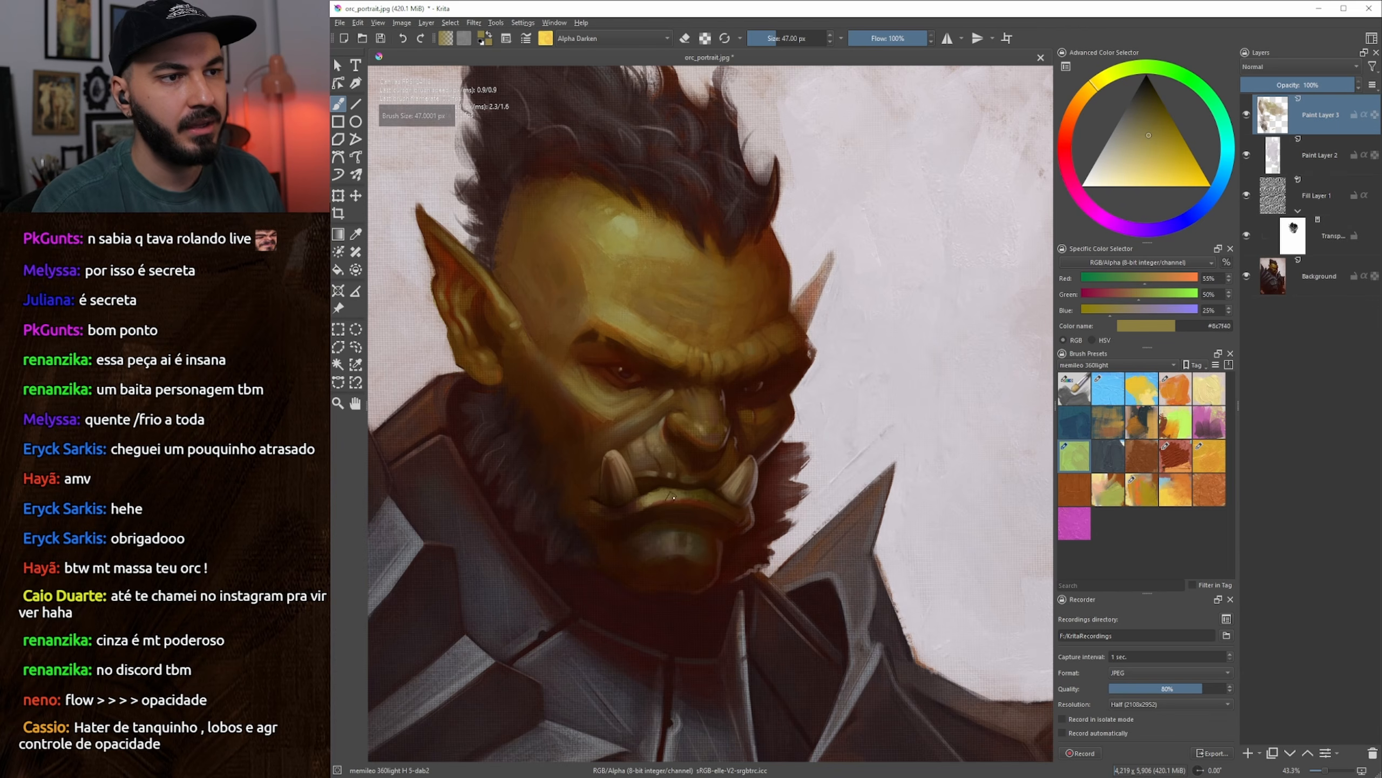
key("bracketright")
key("bracketright")
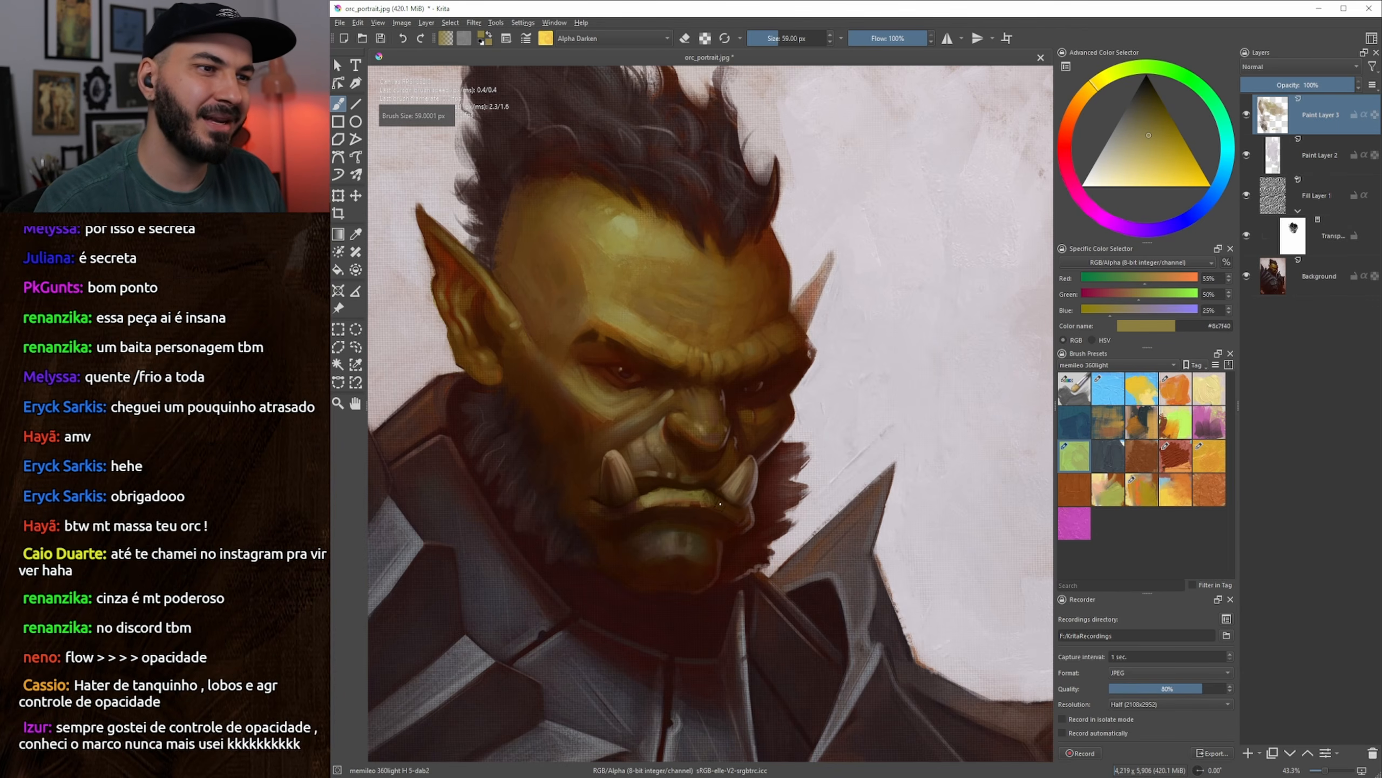
Sample the olive on the cheek beside the mouth and enlarge the dab brush to 78 px for painting there
key("slash")
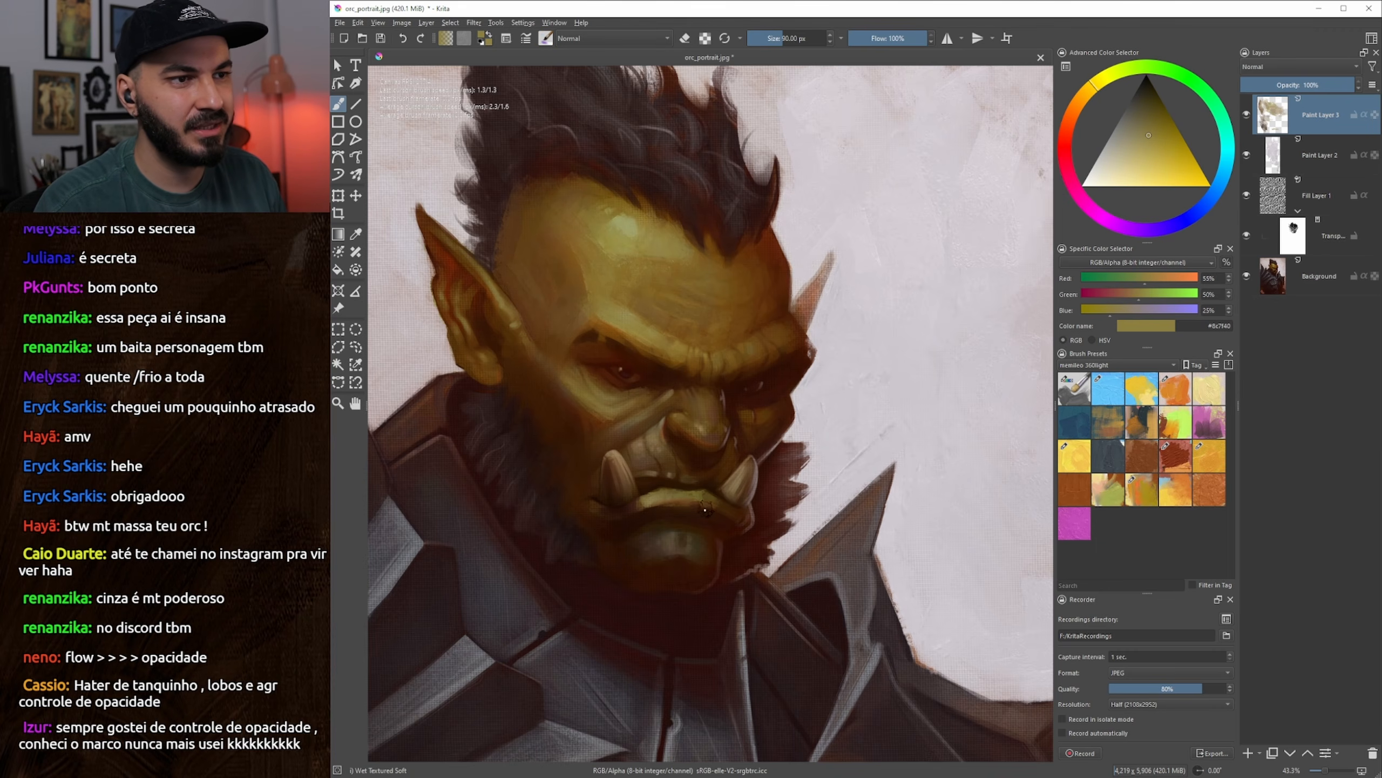
left_click_drag(689, 529, 581, 589)
key("slash")
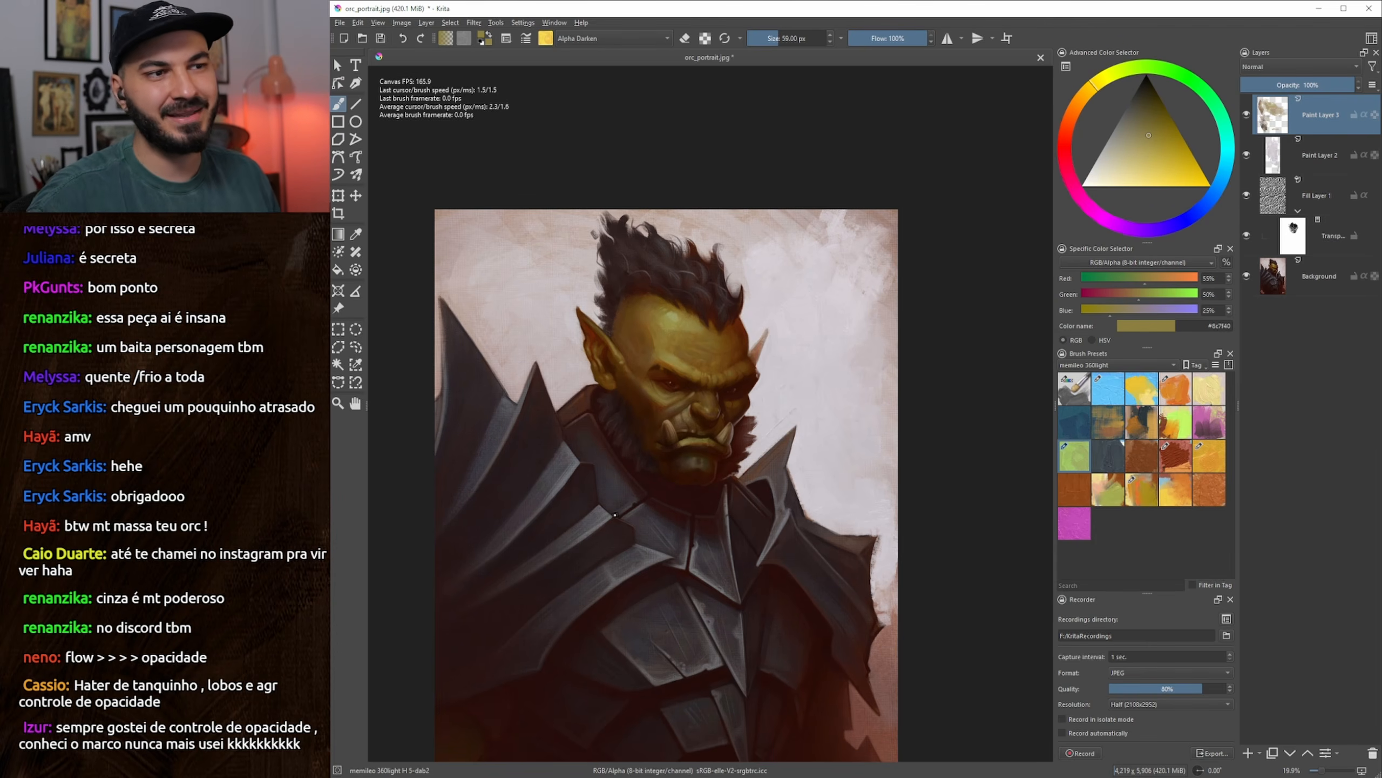
mouse_move(615, 514)
left_mouse_down()
mouse_move(699, 404)
mouse_move(699, 447)
left_mouse_up()
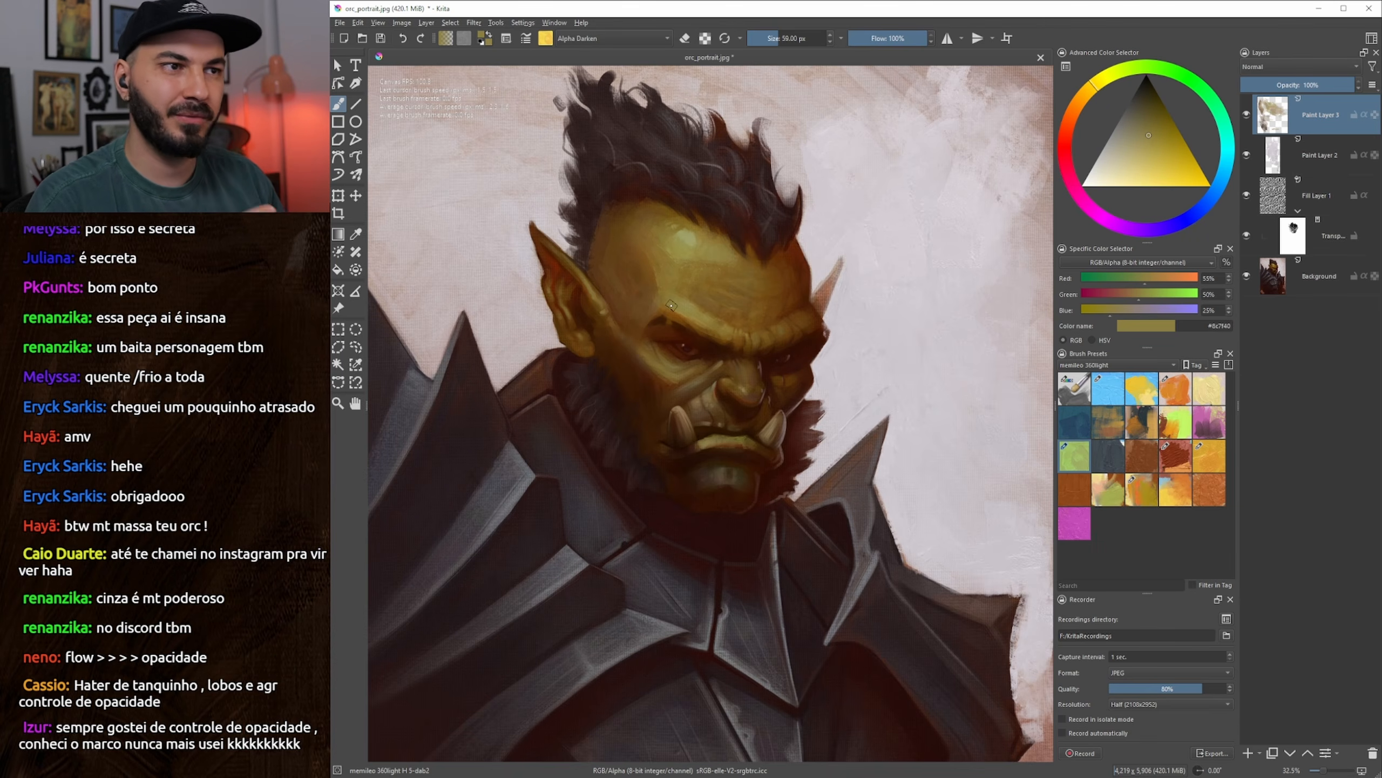
left_click_drag(672, 351, 670, 410)
left_click(661, 403, "ctrl")
key("bracketright")
key("bracketright")
key("bracketright")
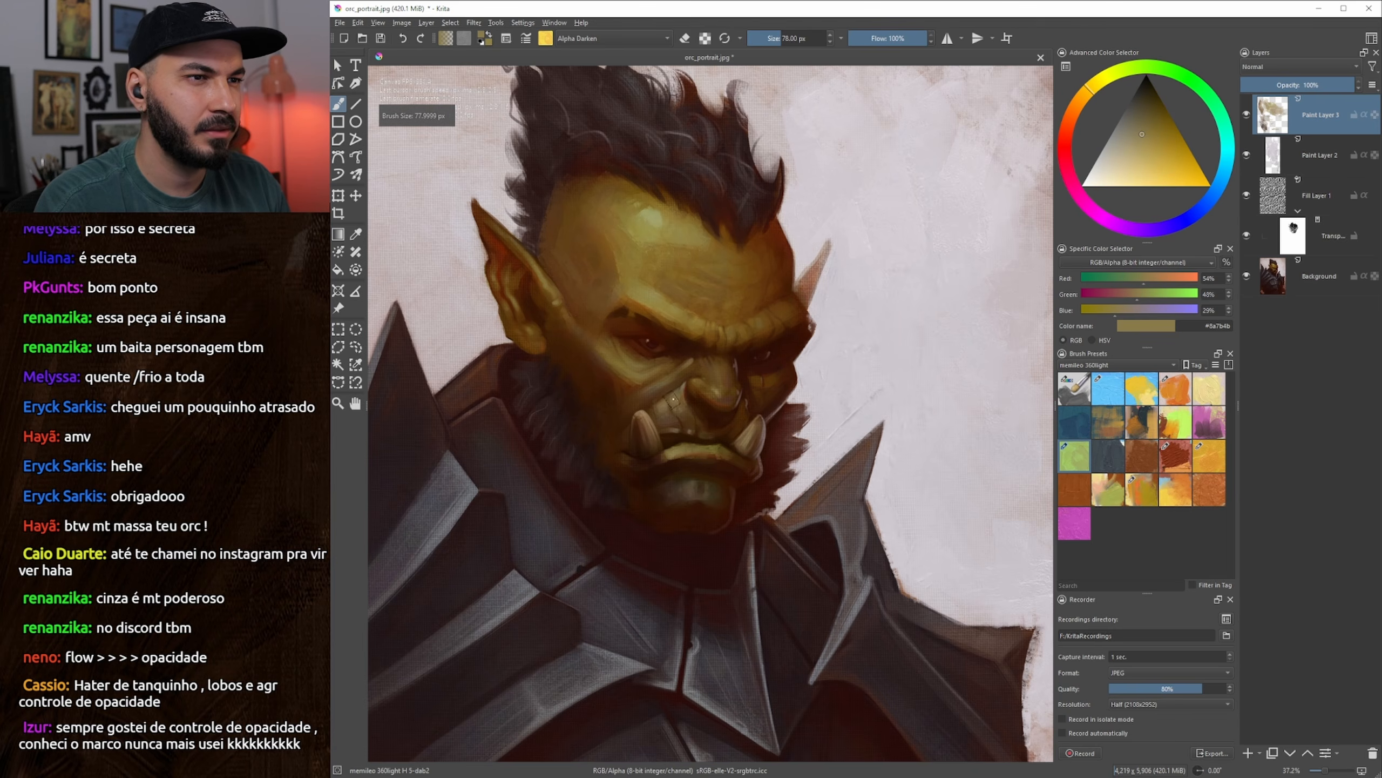
Sample the golden brown from the middle of the forehead and dab above the tusk with a brush of 78 to 84 px
left_click(684, 292, "ctrl")
key("bracketright")
key("bracketright")
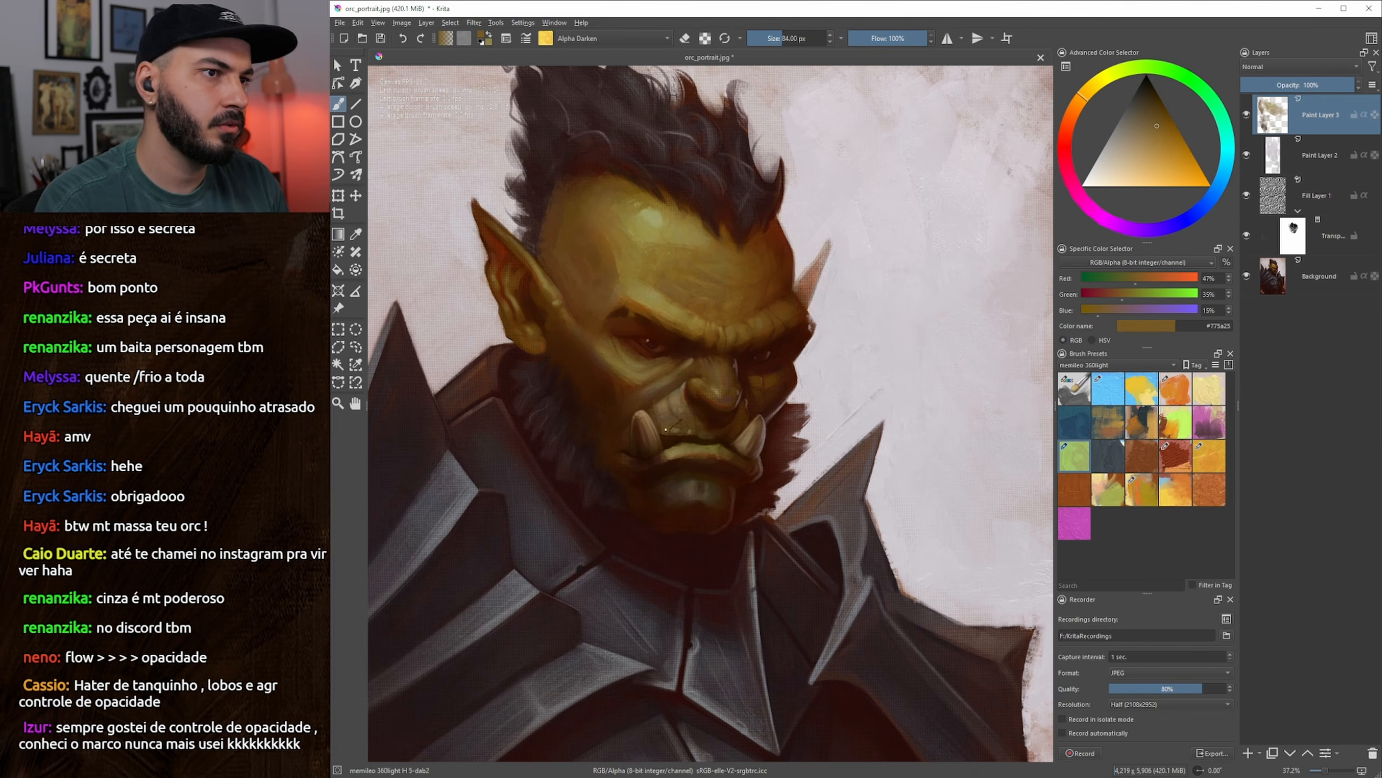
key("bracketleft")
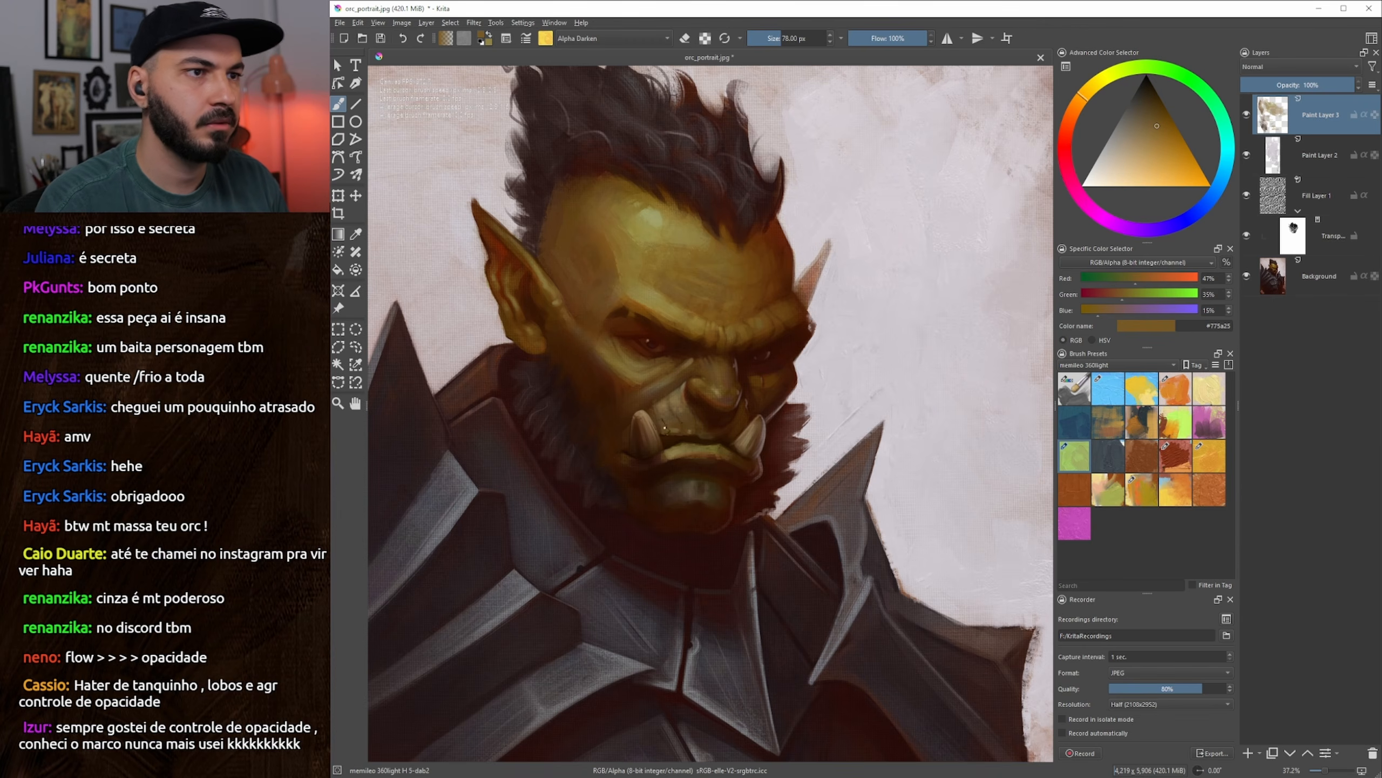
Sample the light olive from the upper forehead and dab the cheek fold and upper lip, reducing the brush to 59 px
left_click(678, 232, "ctrl")
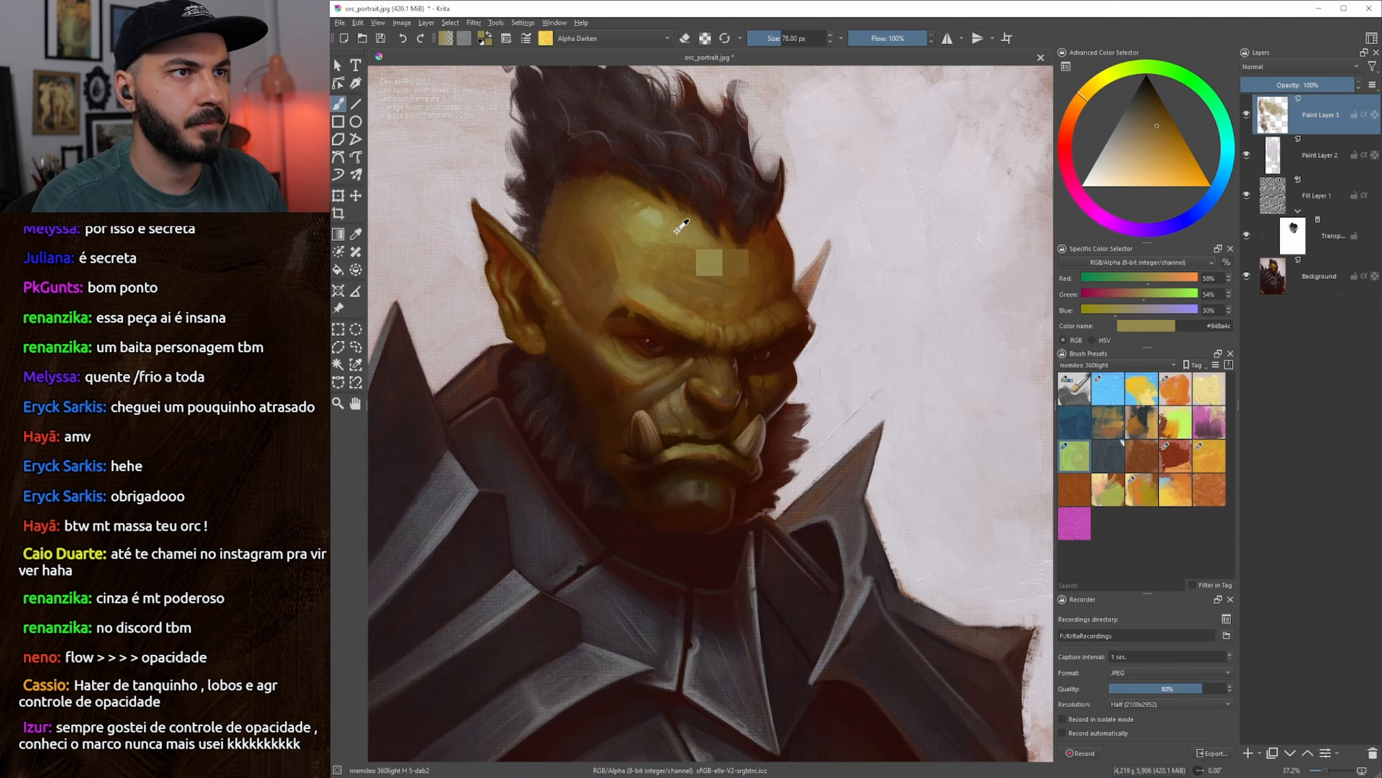
left_click_drag(667, 397, 673, 394)
key("bracketleft")
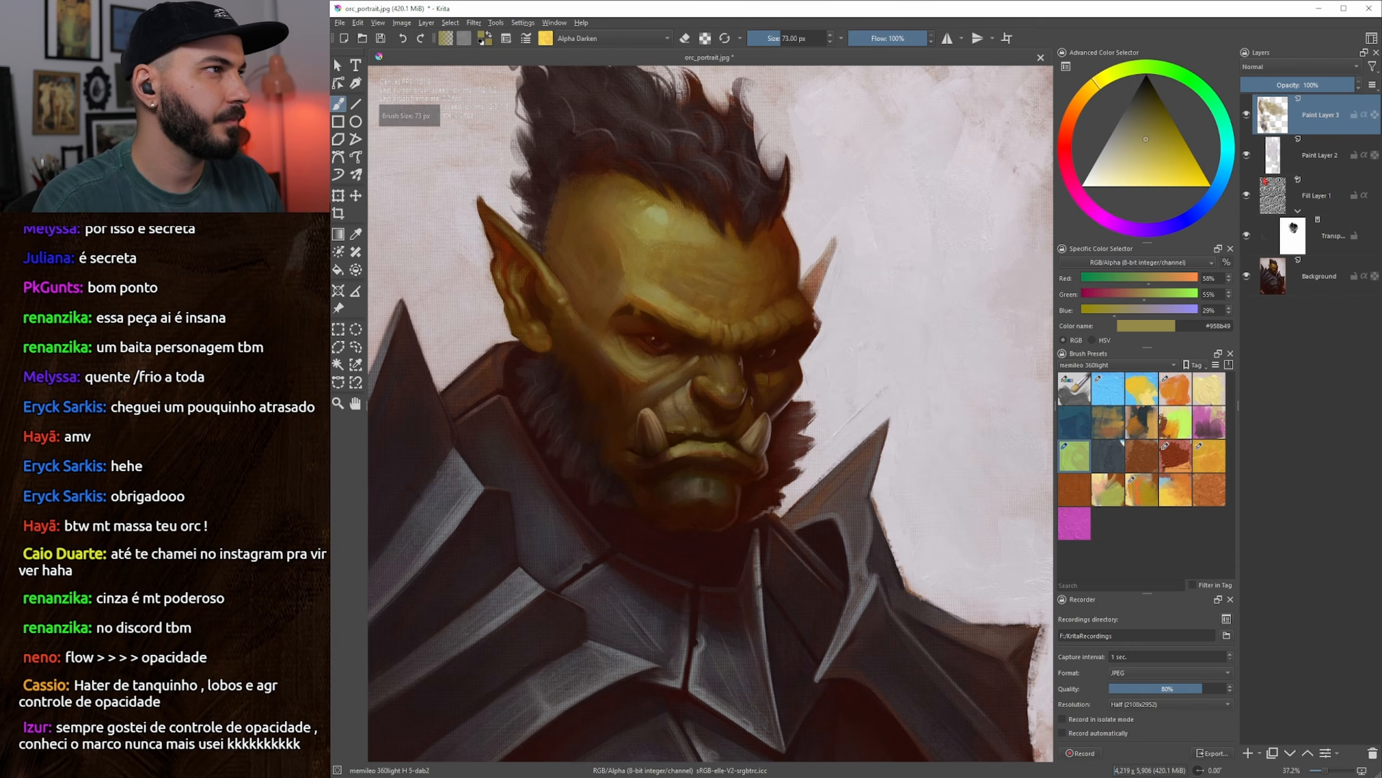
left_click_drag(825, 409, 841, 412)
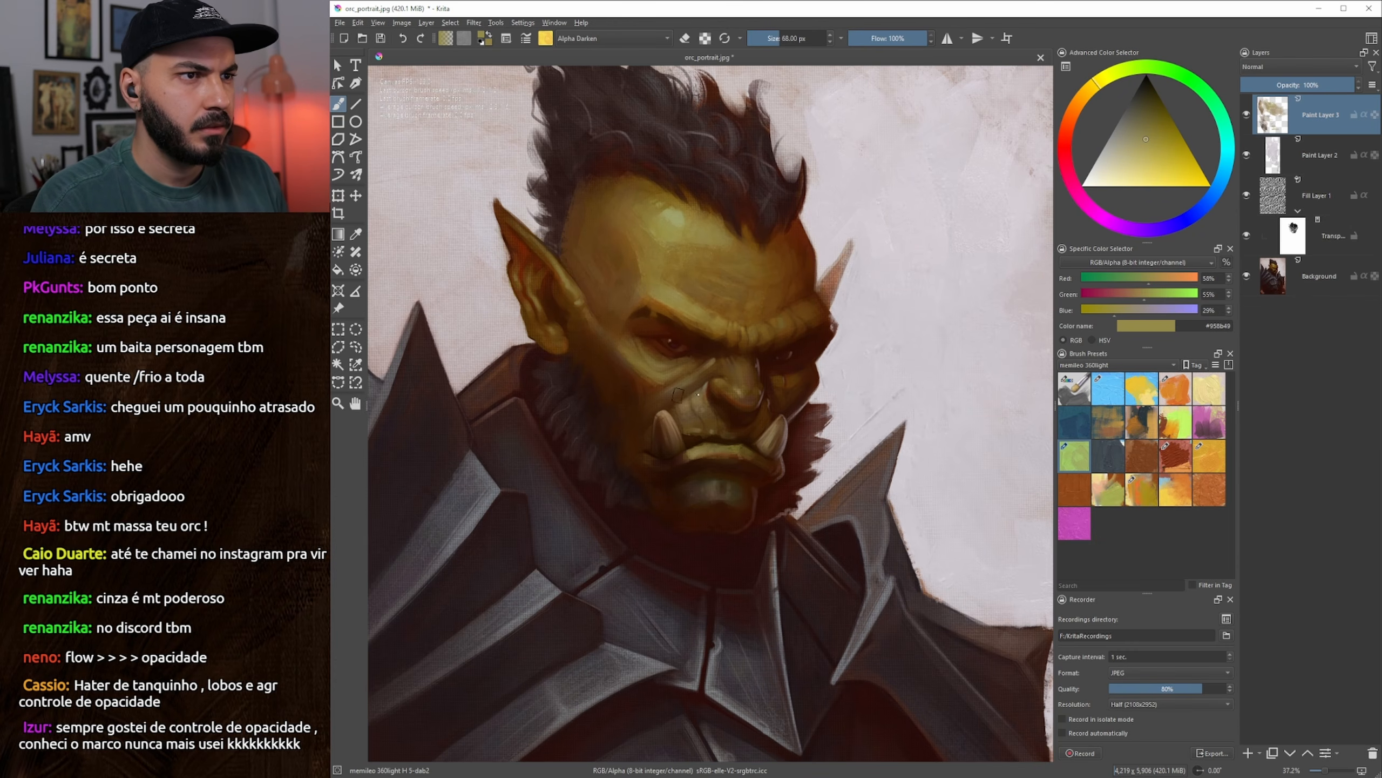
key("bracketleft")
key("bracketleft")
key("bracketleft")
key("bracketleft")
key("bracketleft")
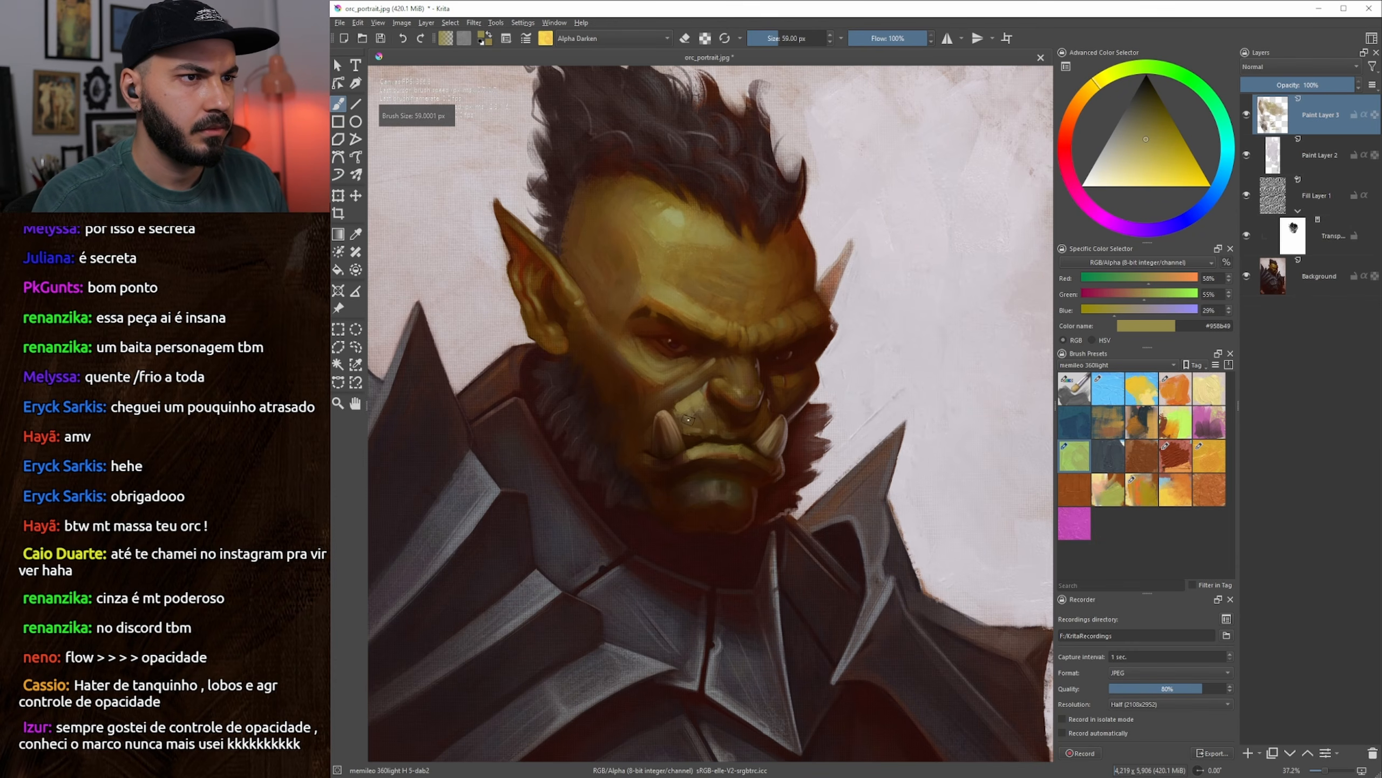
key("slash")
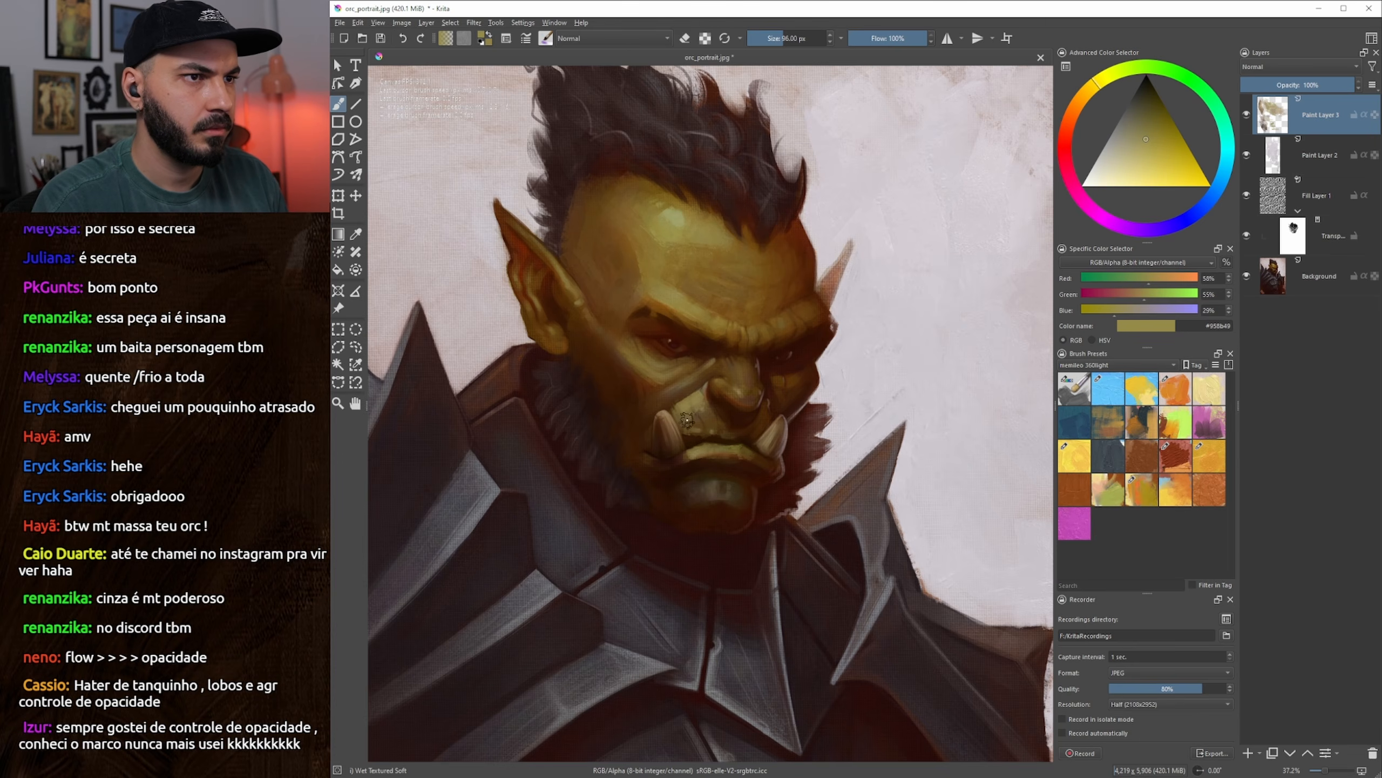
key("slash")
Sample progressively darker browns between the nose and tusk and shade the upper lip with the 59 px brush
left_click(702, 420, "ctrl")
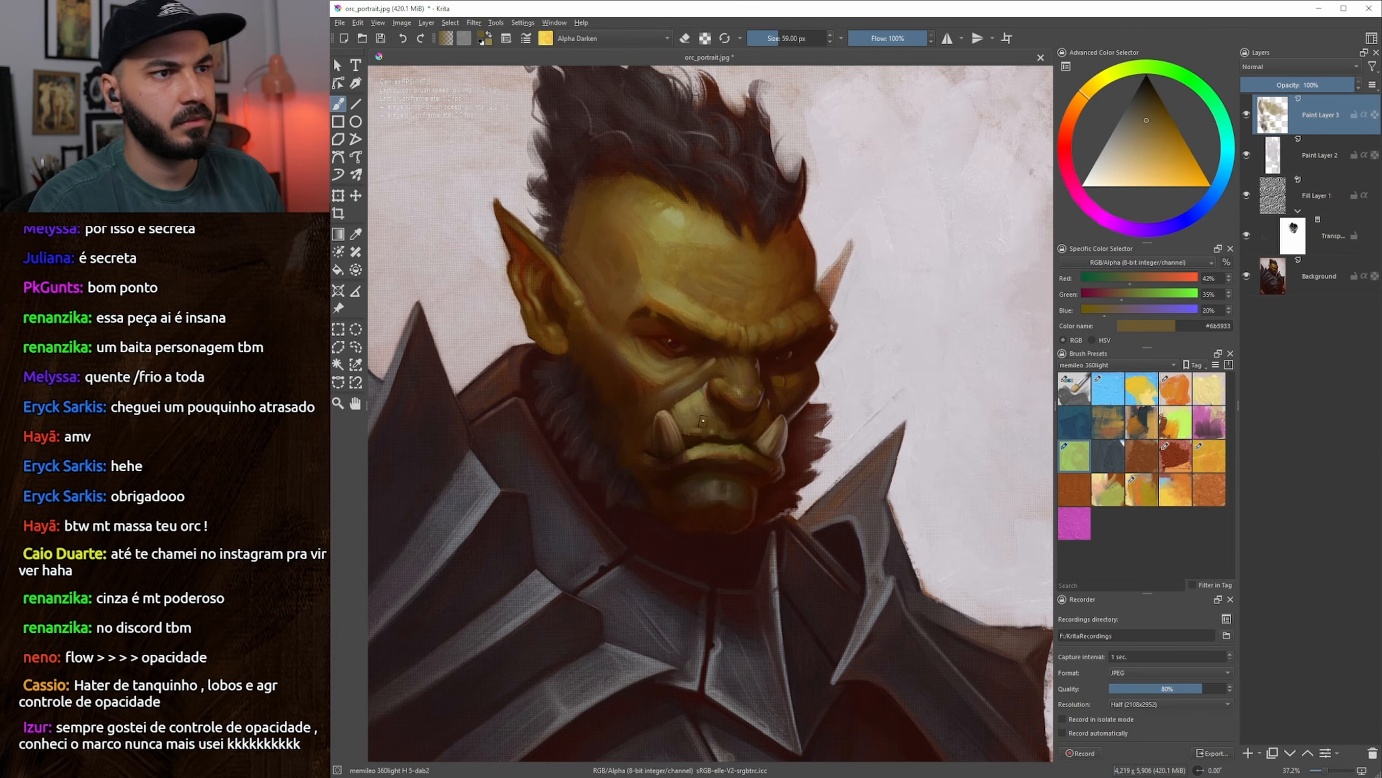
left_click(705, 427, "ctrl")
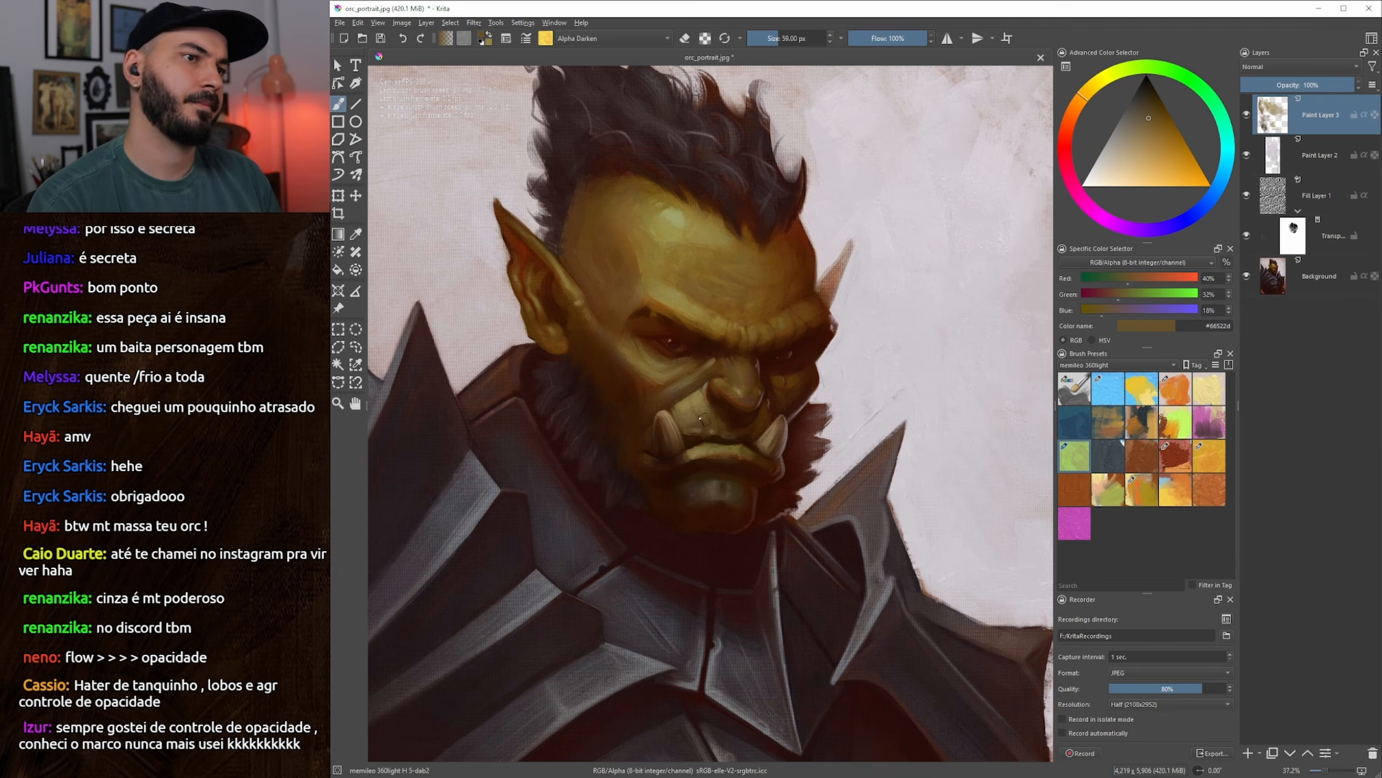
left_click(706, 425, "ctrl")
left_click(710, 430, "ctrl")
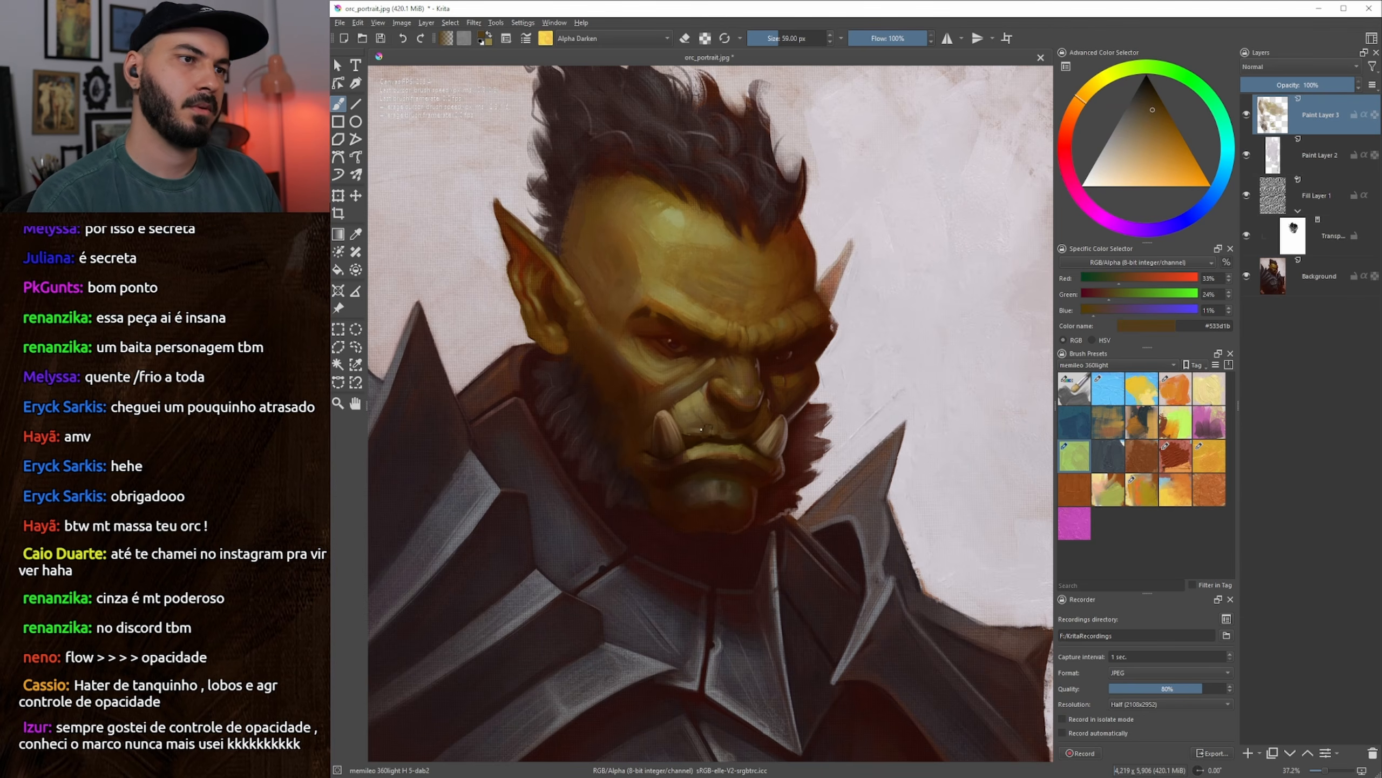
Sample olive tones beside the nostril and blend the upper lip with dabs, reducing the brush to about 55 px
left_click_drag(823, 360, 821, 376)
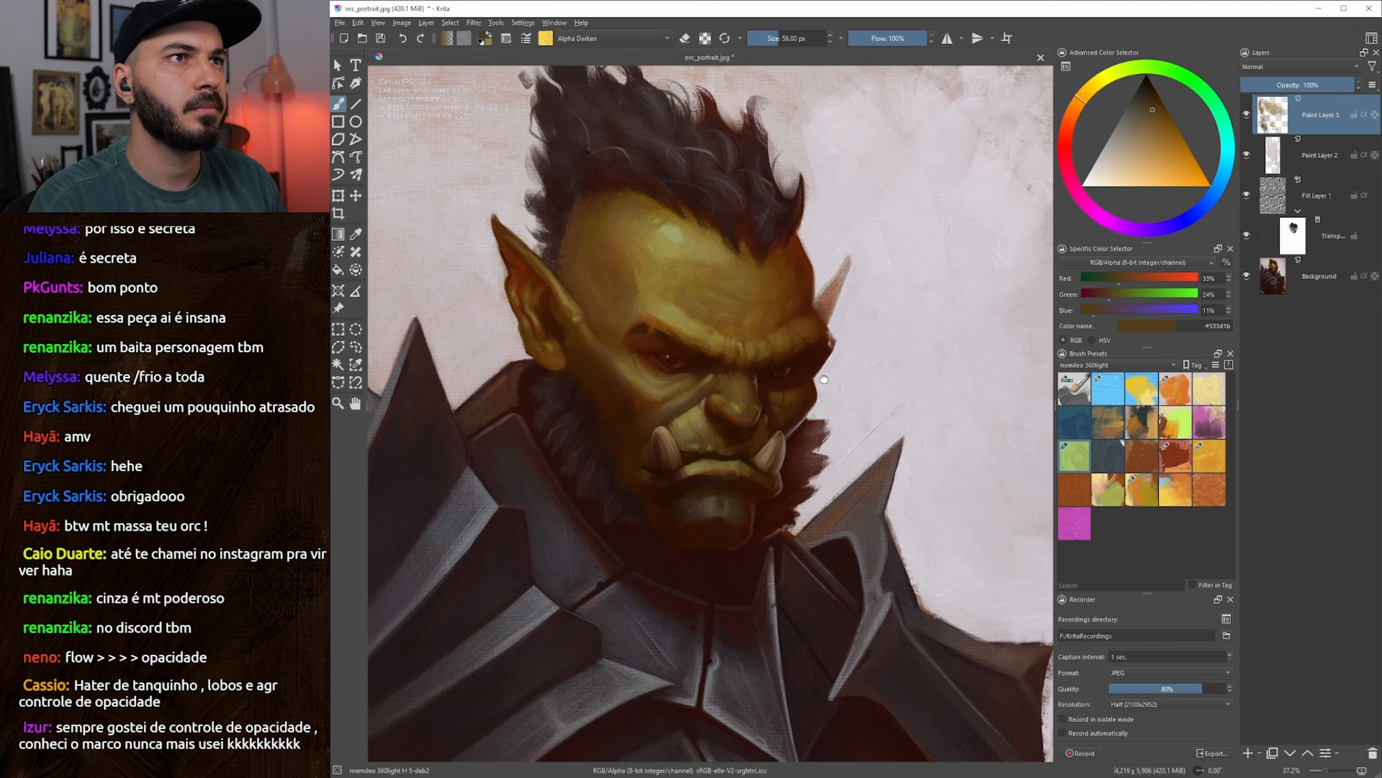
left_click_drag(730, 415, 733, 407)
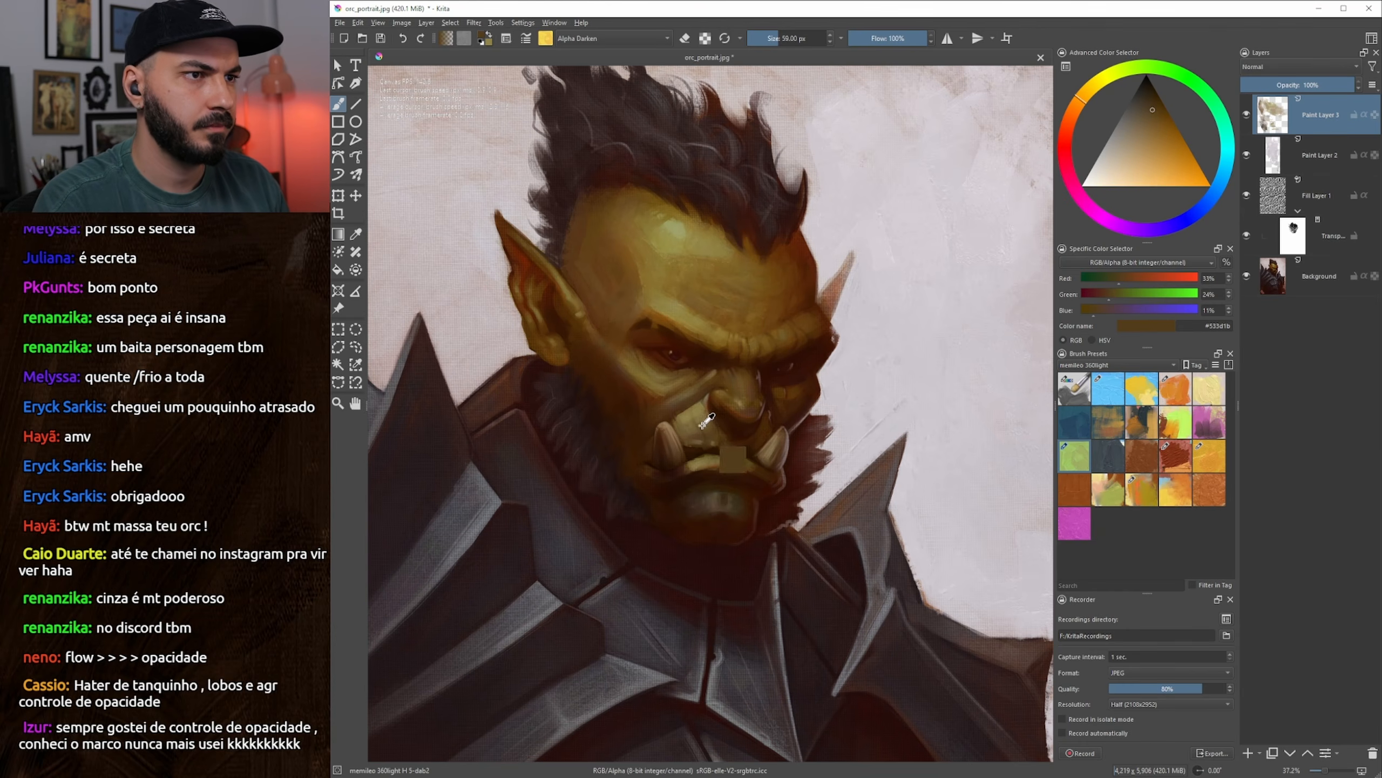
left_click(707, 422, "ctrl")
key("bracketleft")
left_click_drag(722, 433, 739, 447)
left_click(702, 412, "ctrl")
key("bracketleft")
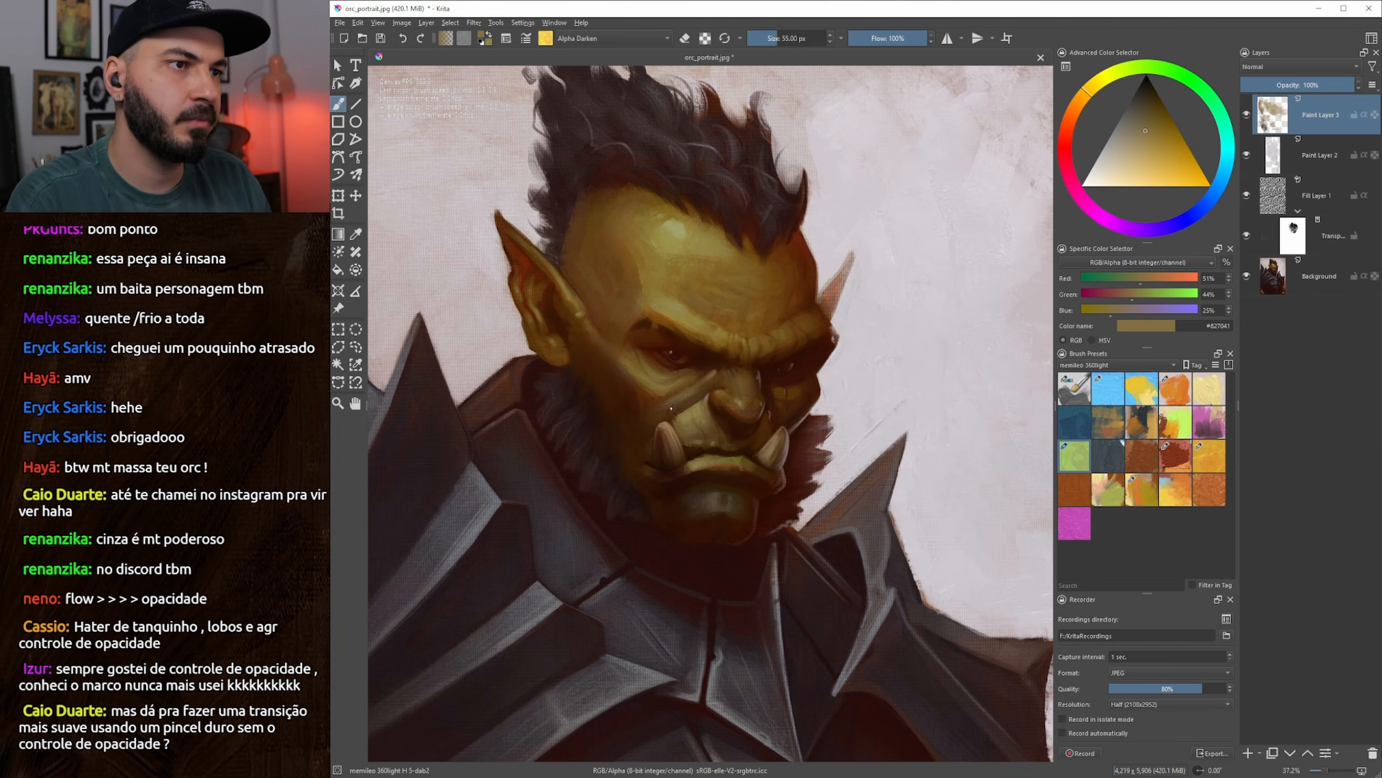
Sample olives along the cheek below the eye and dab the fold towards the nose, enlarging the brush from 63 to 68 px
left_click(666, 388, "ctrl")
key("bracketright")
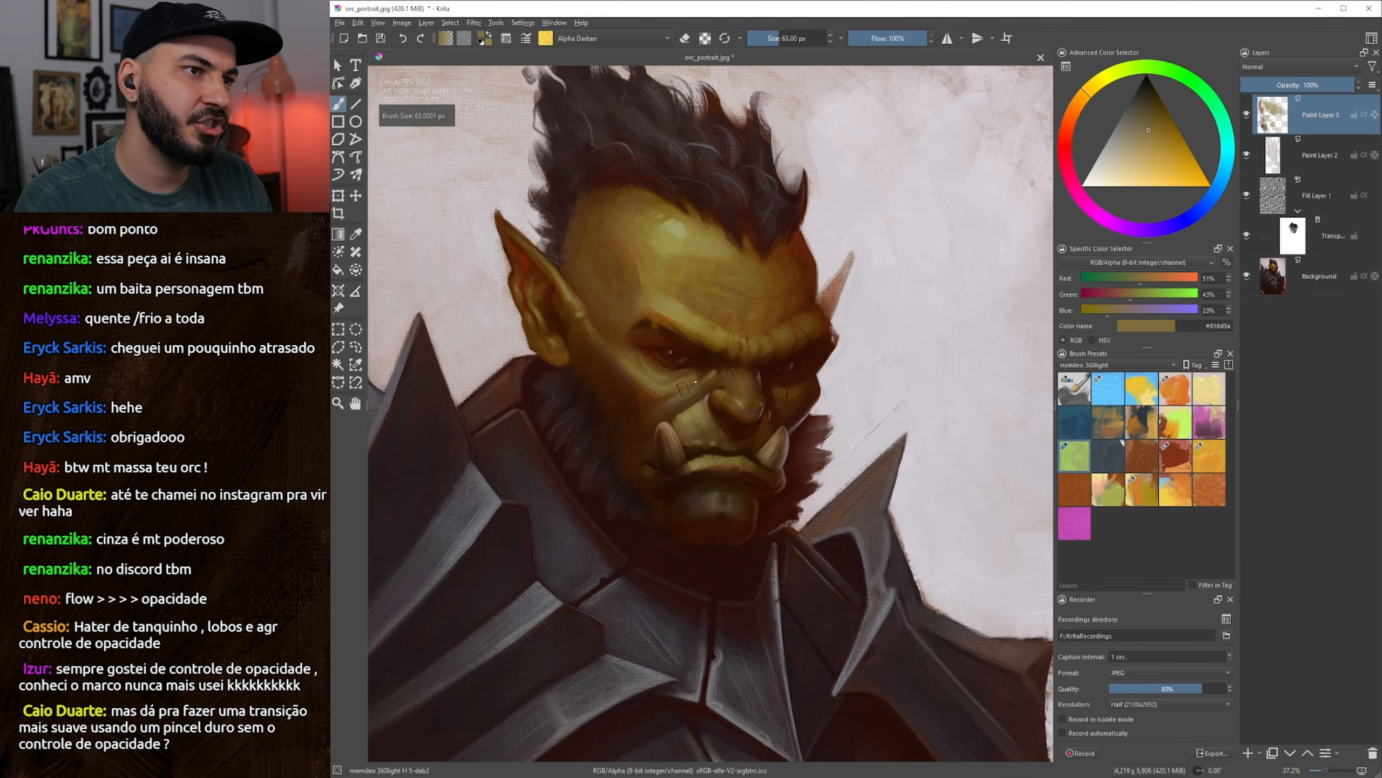
left_click(688, 389, "ctrl")
key("bracketright")
left_click(694, 379, "ctrl")
left_click_drag(697, 382, 702, 377)
Sample dark browns beside the nose bridge and shade between the eye and nose, enlarging the brush to 78 px
left_click(722, 370, "ctrl")
left_click(718, 374, "ctrl")
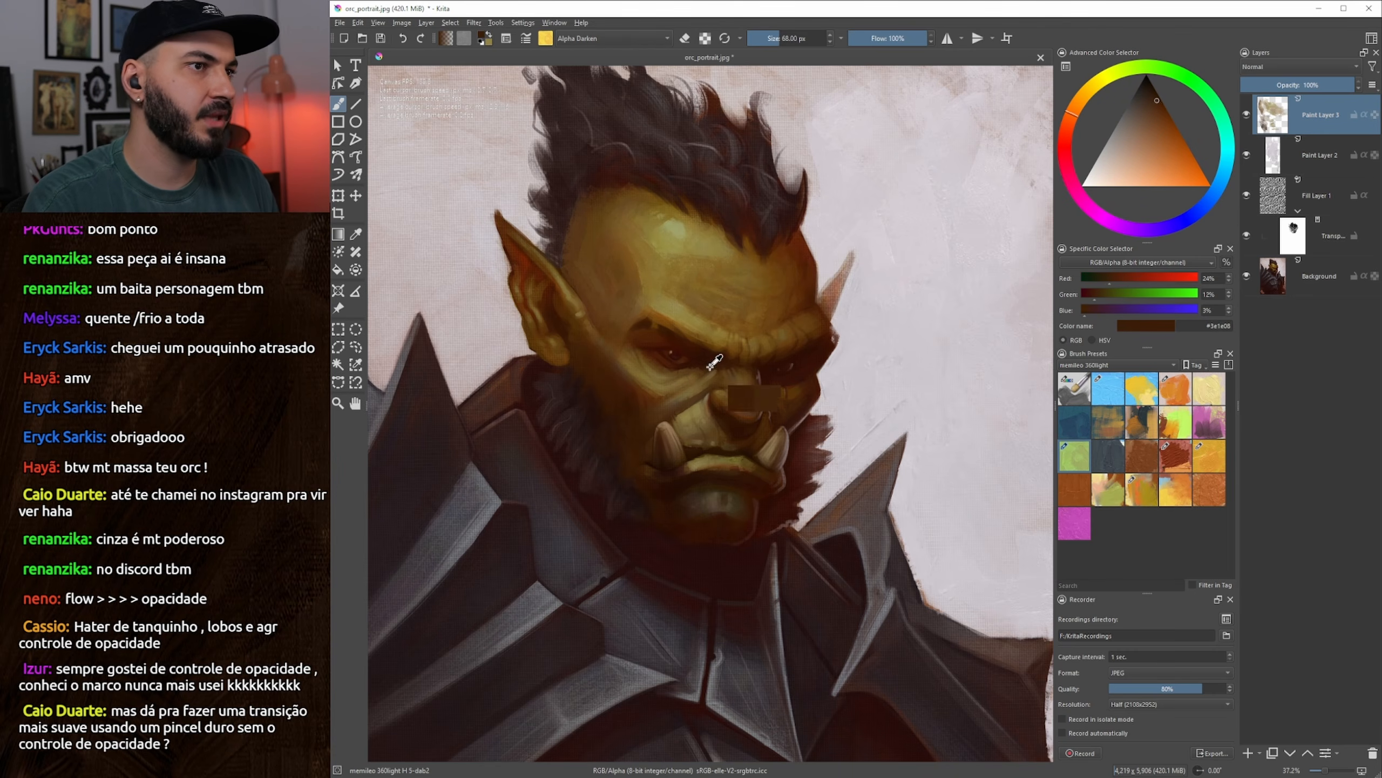
left_click(722, 376, "ctrl")
key("bracketright")
key("bracketright")
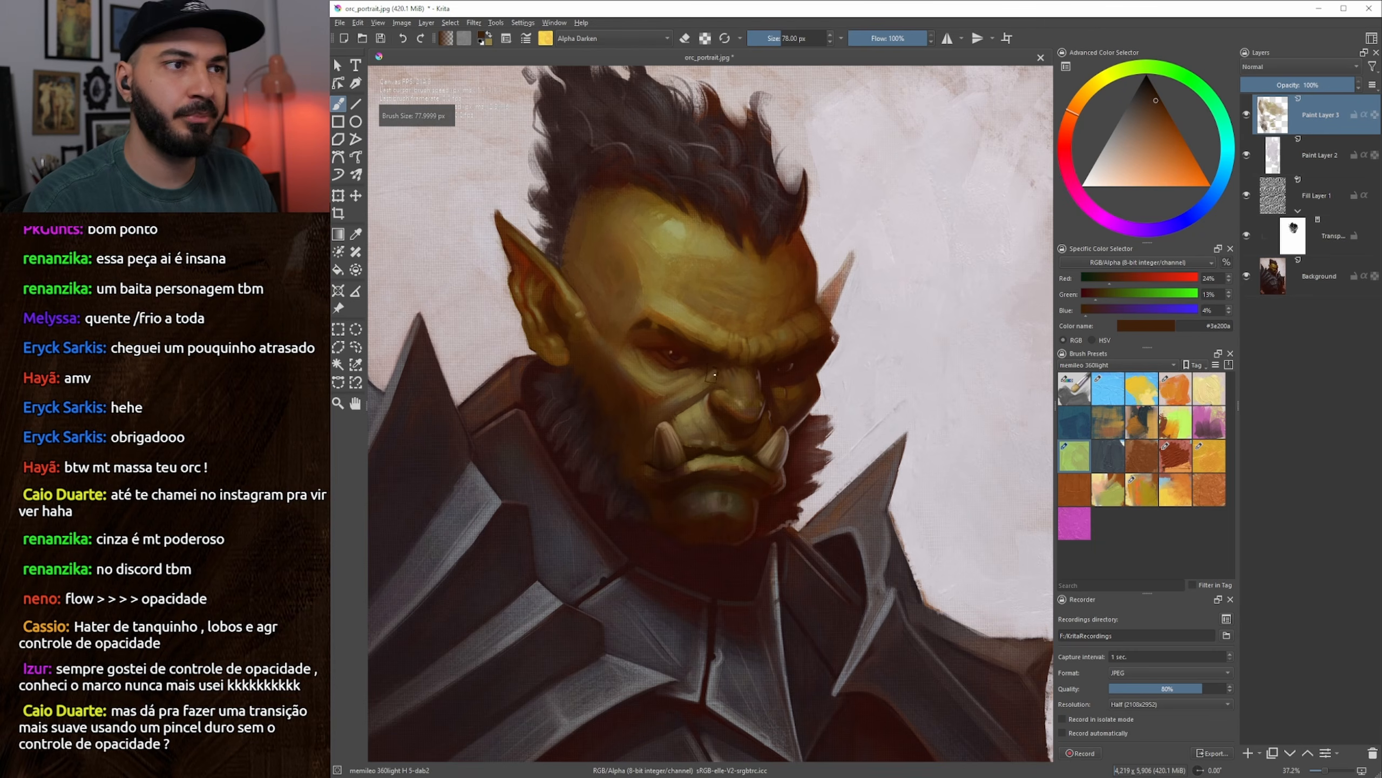
left_click(716, 371, "ctrl")
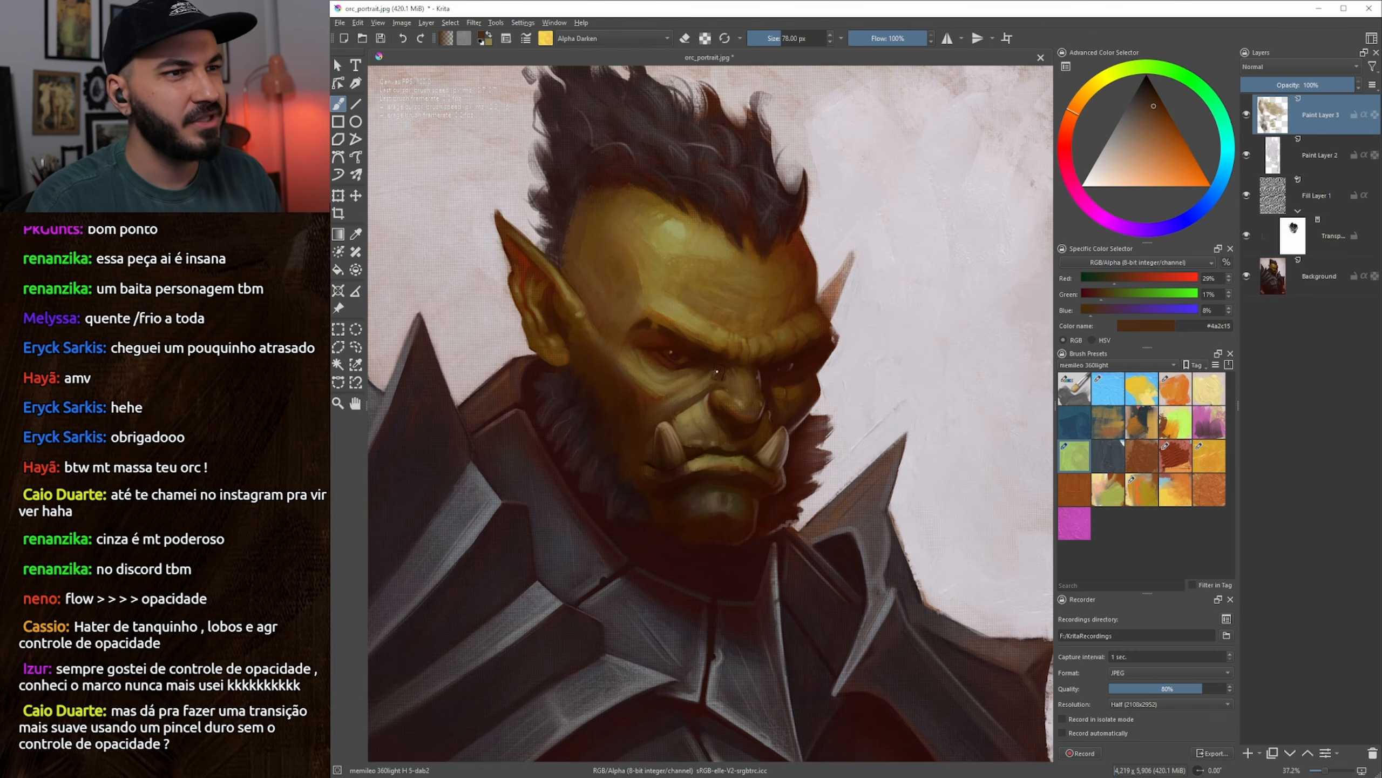
left_click_drag(729, 398, 729, 404)
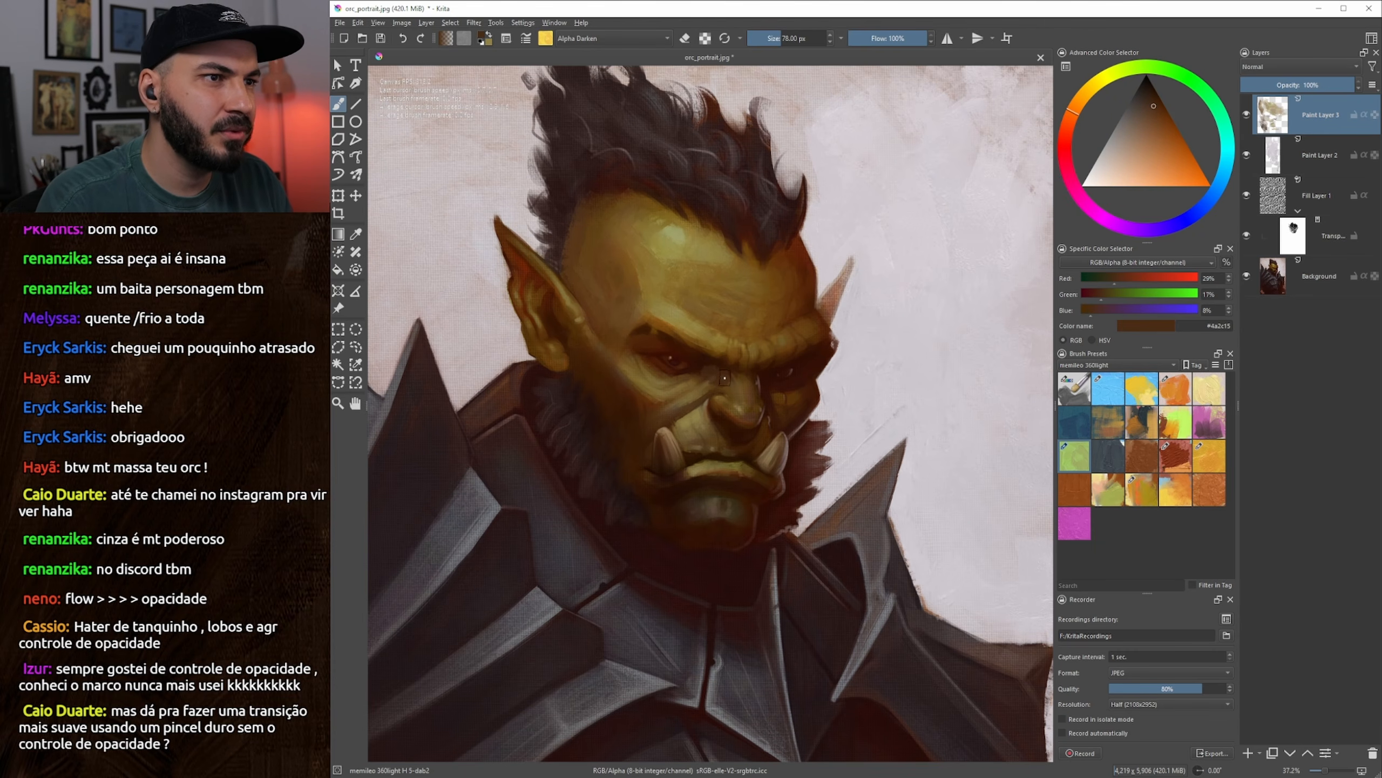
Choose the memileo 360light I 4-dab brush, sample a light olive beside the nose, and dab the nose at 78 px
left_click(1105, 464)
left_click_drag(703, 338, 718, 381)
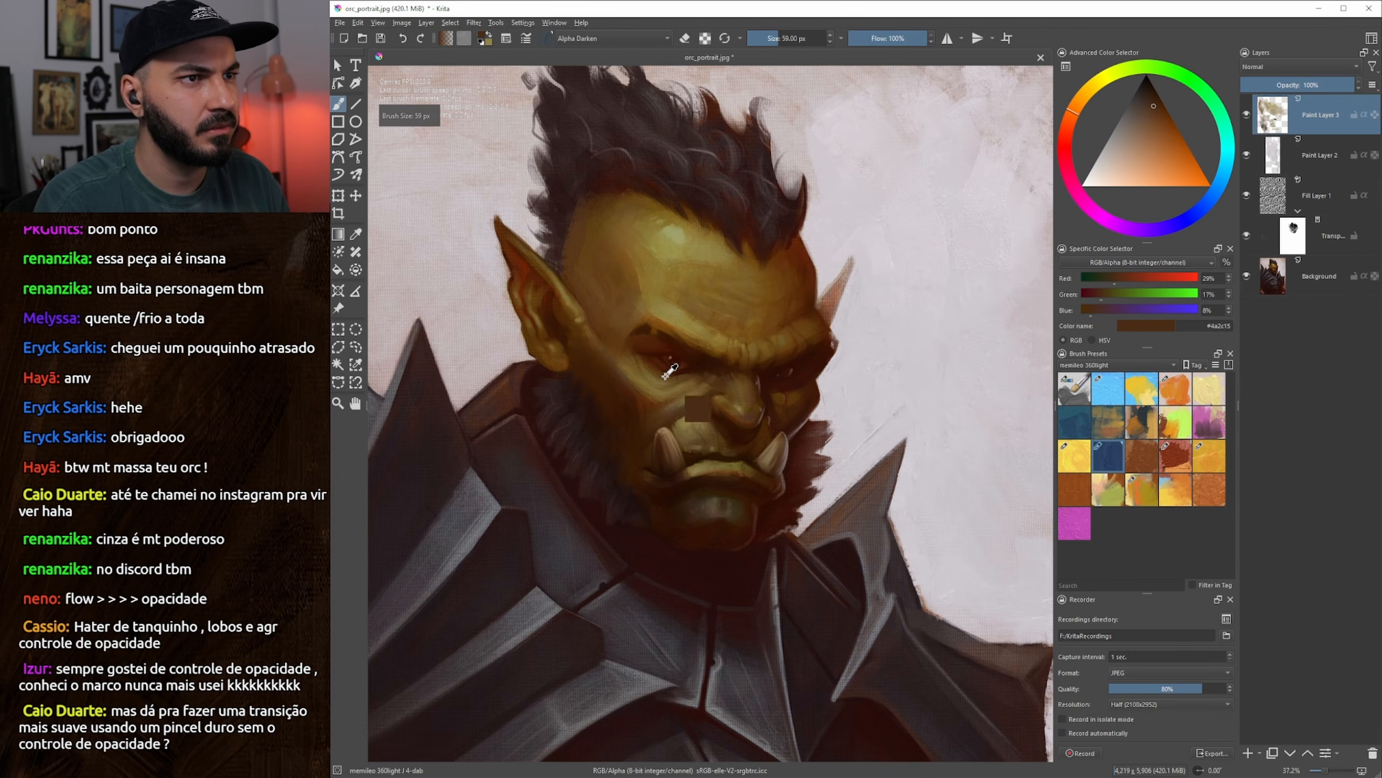
left_click(712, 382, "ctrl")
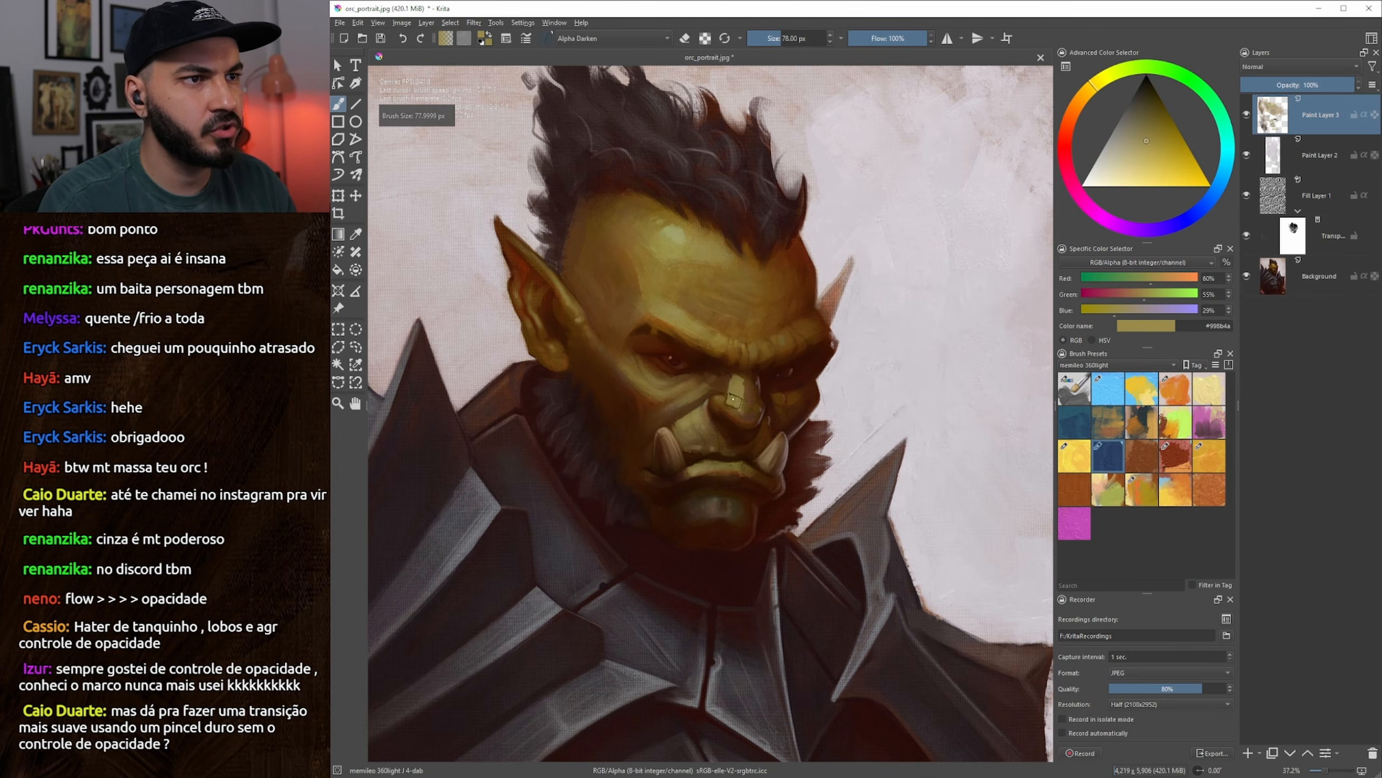
mouse_move(743, 412)
left_mouse_down()
mouse_move(720, 406)
mouse_move(749, 417)
left_mouse_up()
key("]")
key("]")
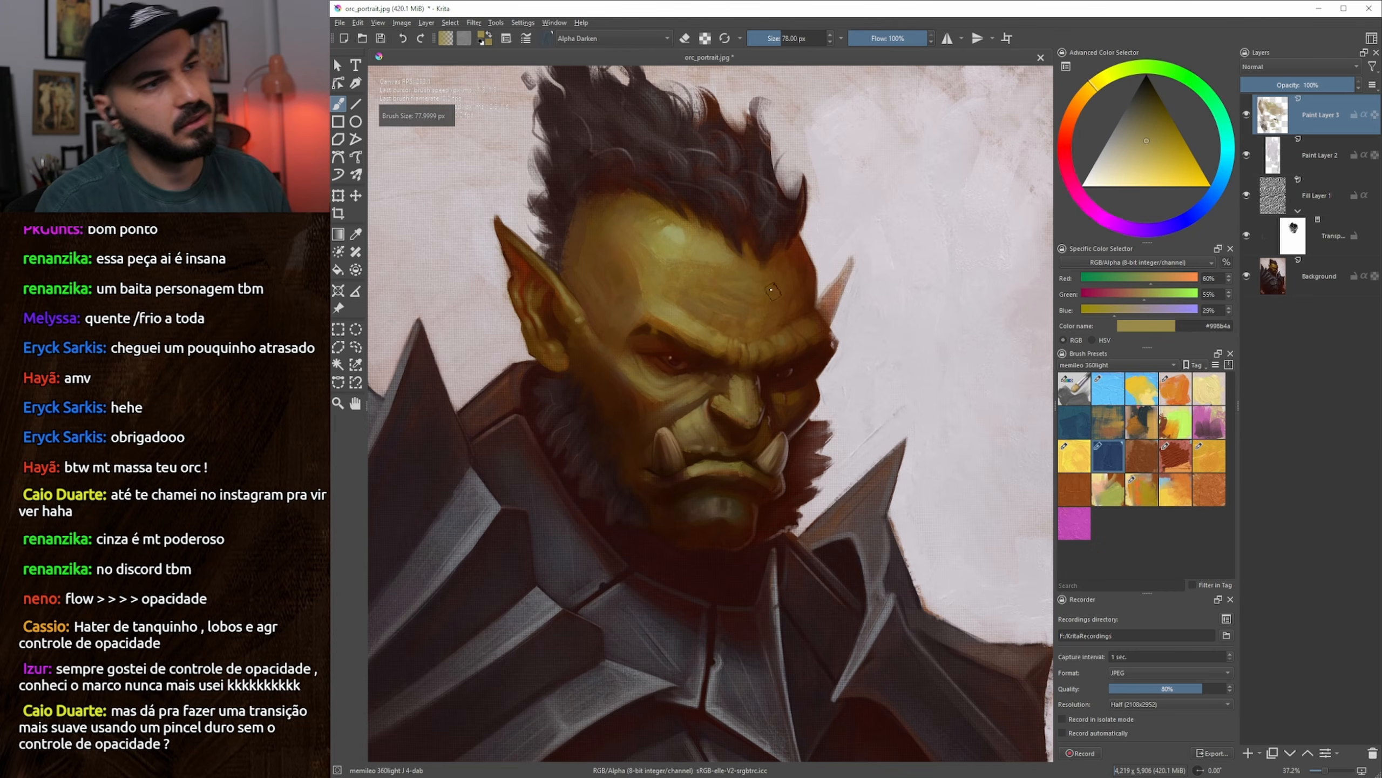
Sample olives and browns from the nose and adjoining cheek and refine the nose's side with a 68 px brush
left_click(740, 402, "ctrl")
key("[")
key("[")
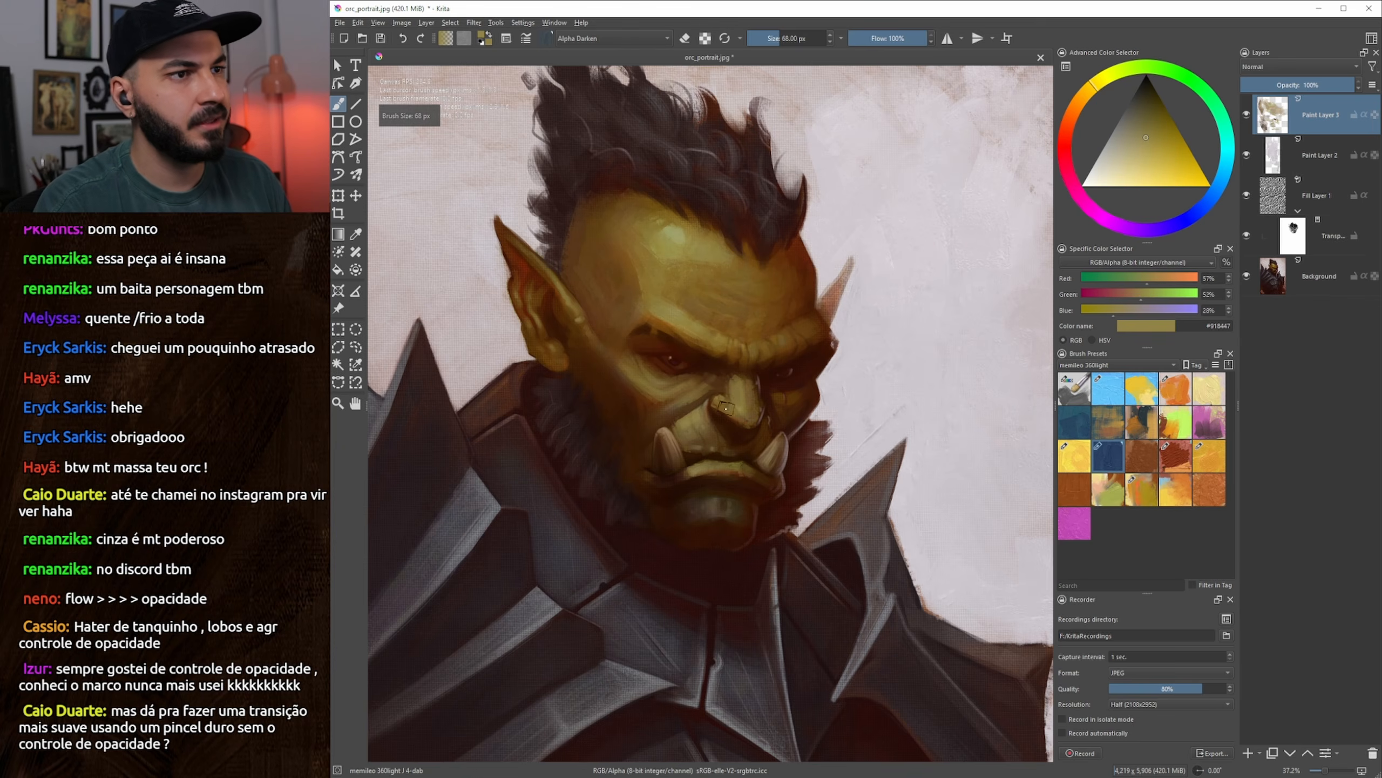
left_click(732, 394, "ctrl")
left_click(728, 387, "ctrl")
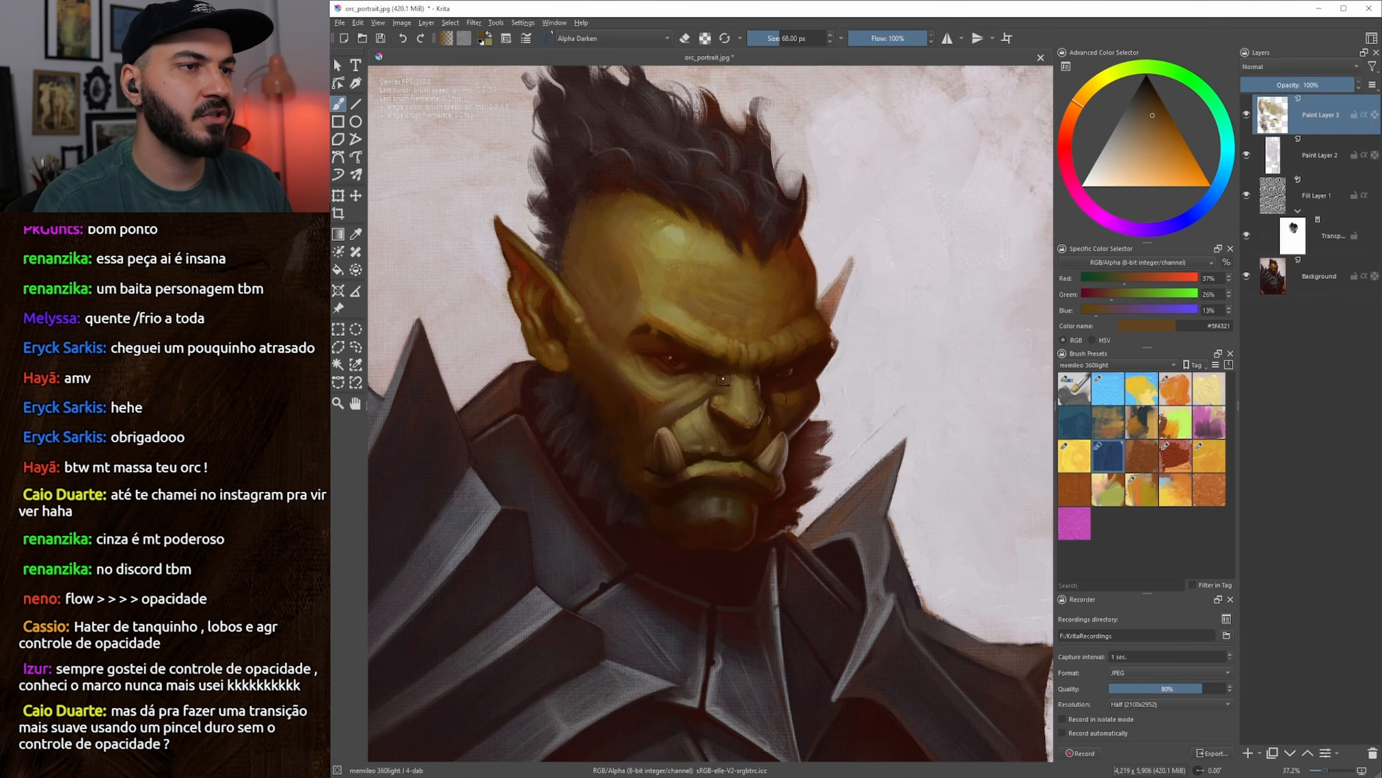
left_click(712, 384, "ctrl")
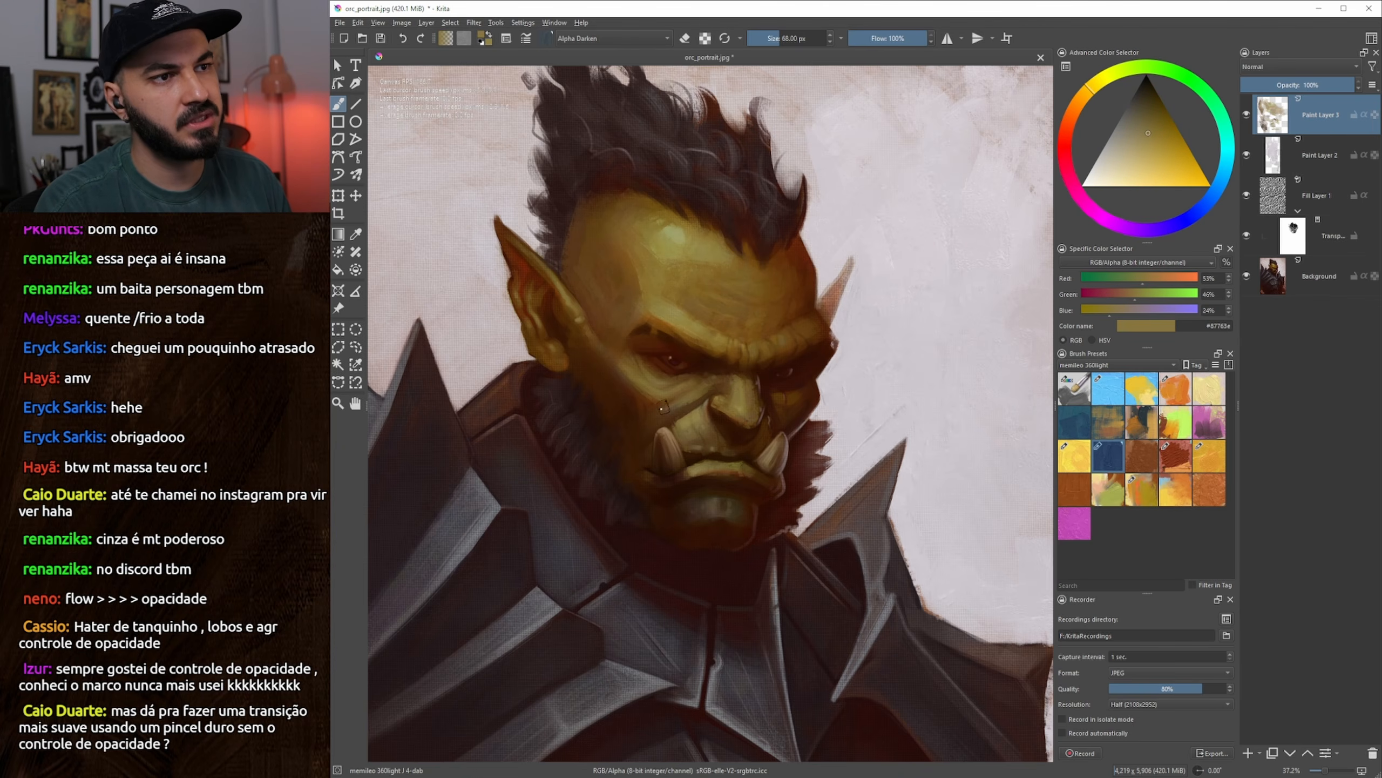
Sample browns around the nose bridge and blend its shadow with the brush enlarged to 73 px
key("bracketright")
left_click(728, 380, "ctrl")
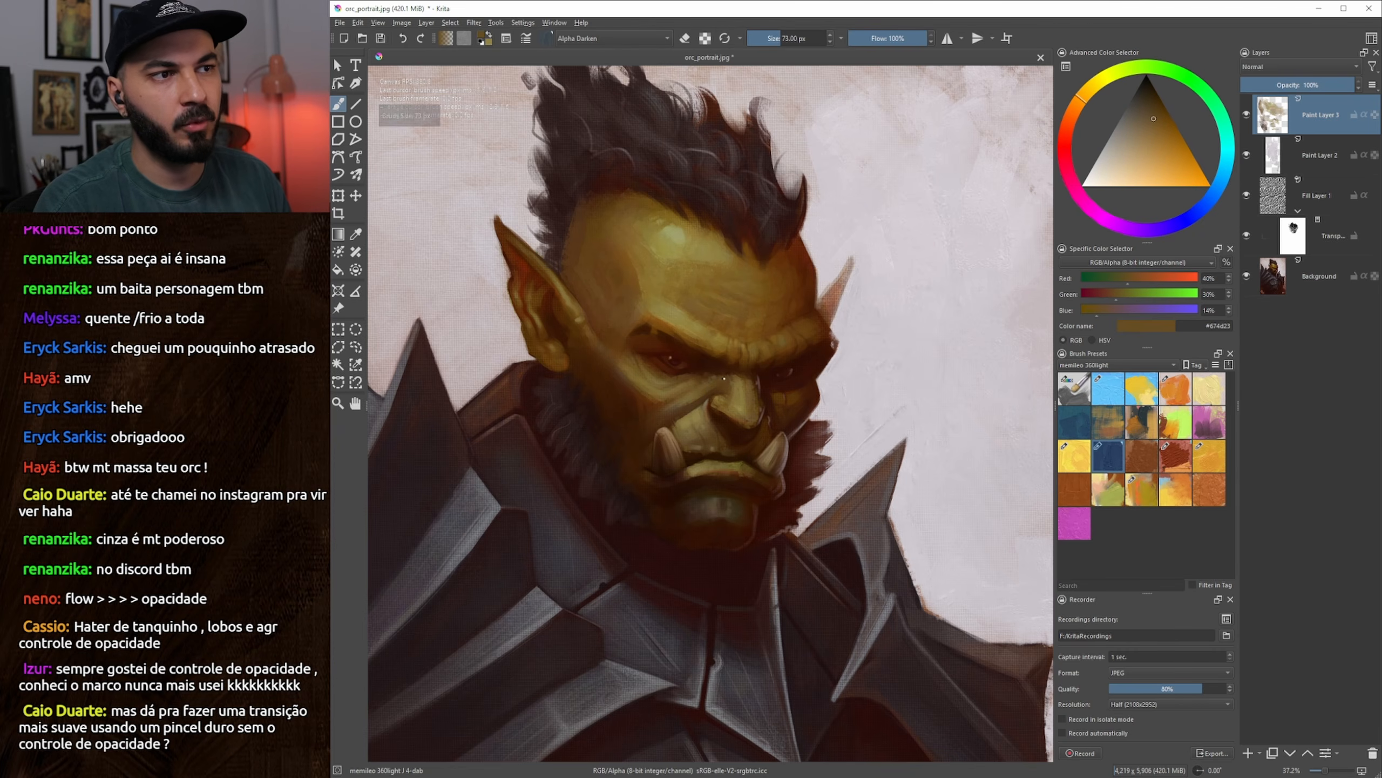
left_click(730, 383, "ctrl")
left_click(732, 373, "ctrl")
left_click(722, 382, "ctrl")
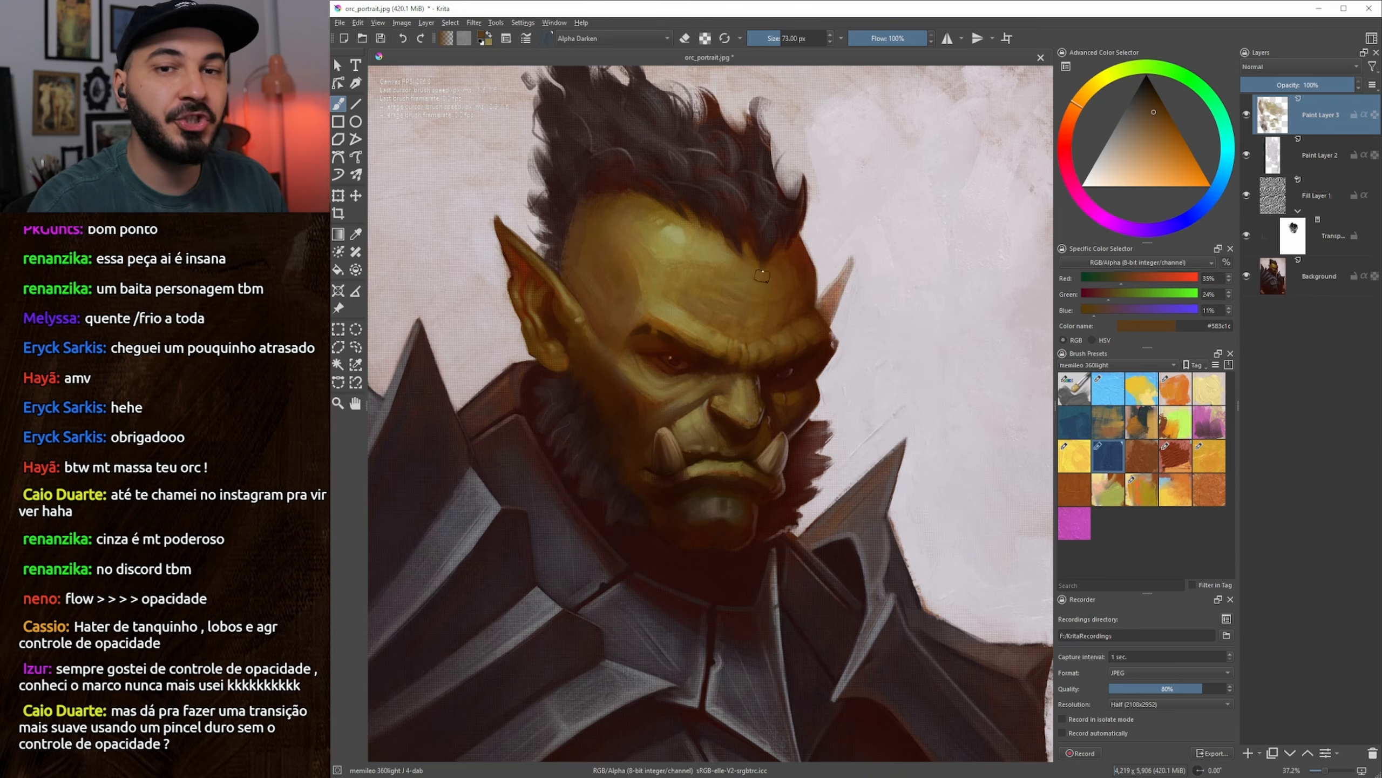
left_click_drag(739, 375, 732, 384)
Sample the orange-brown above the brow and dab the nose's lower edge with a brush of 55 to 59 px
left_click(772, 314, "ctrl")
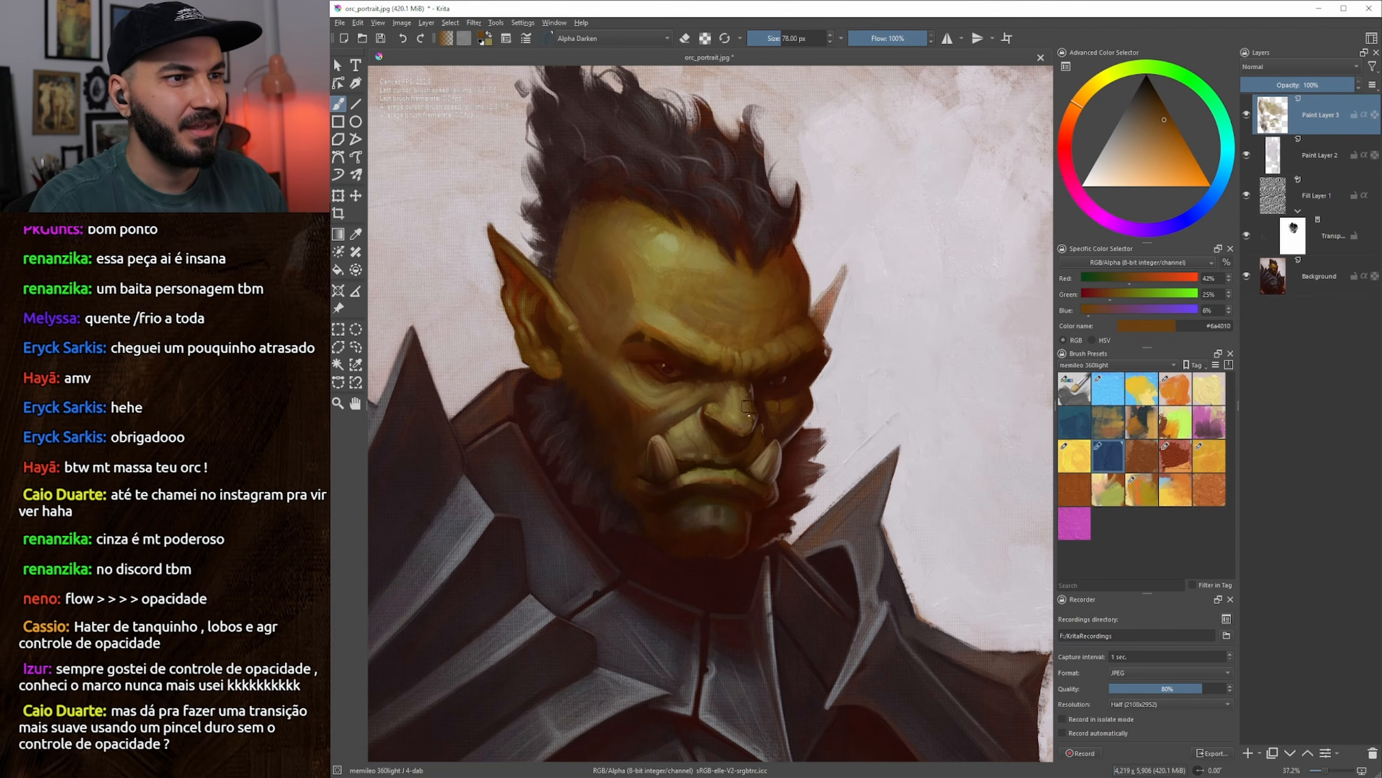
left_click(713, 426, "shift")
key("bracketleft")
key("bracketleft")
key("bracketleft")
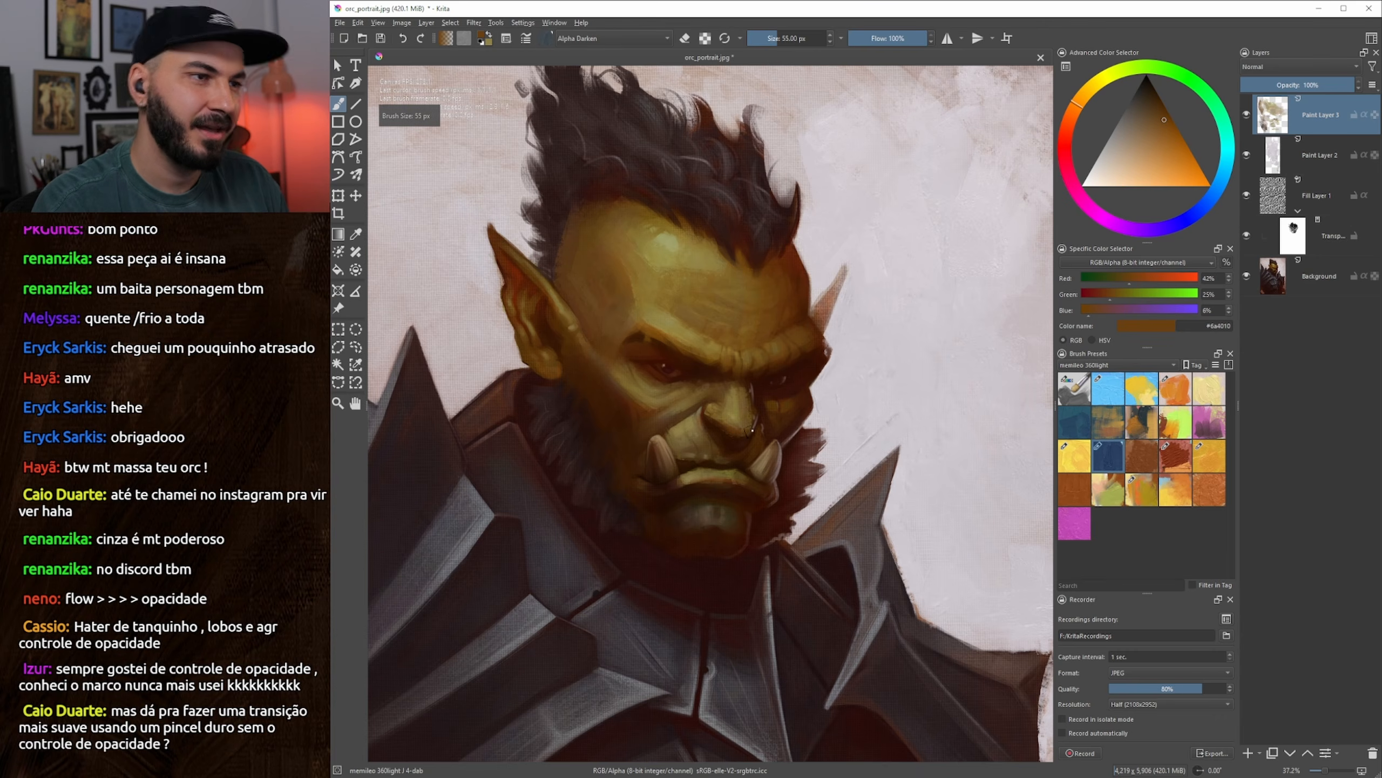
key("bracketright")
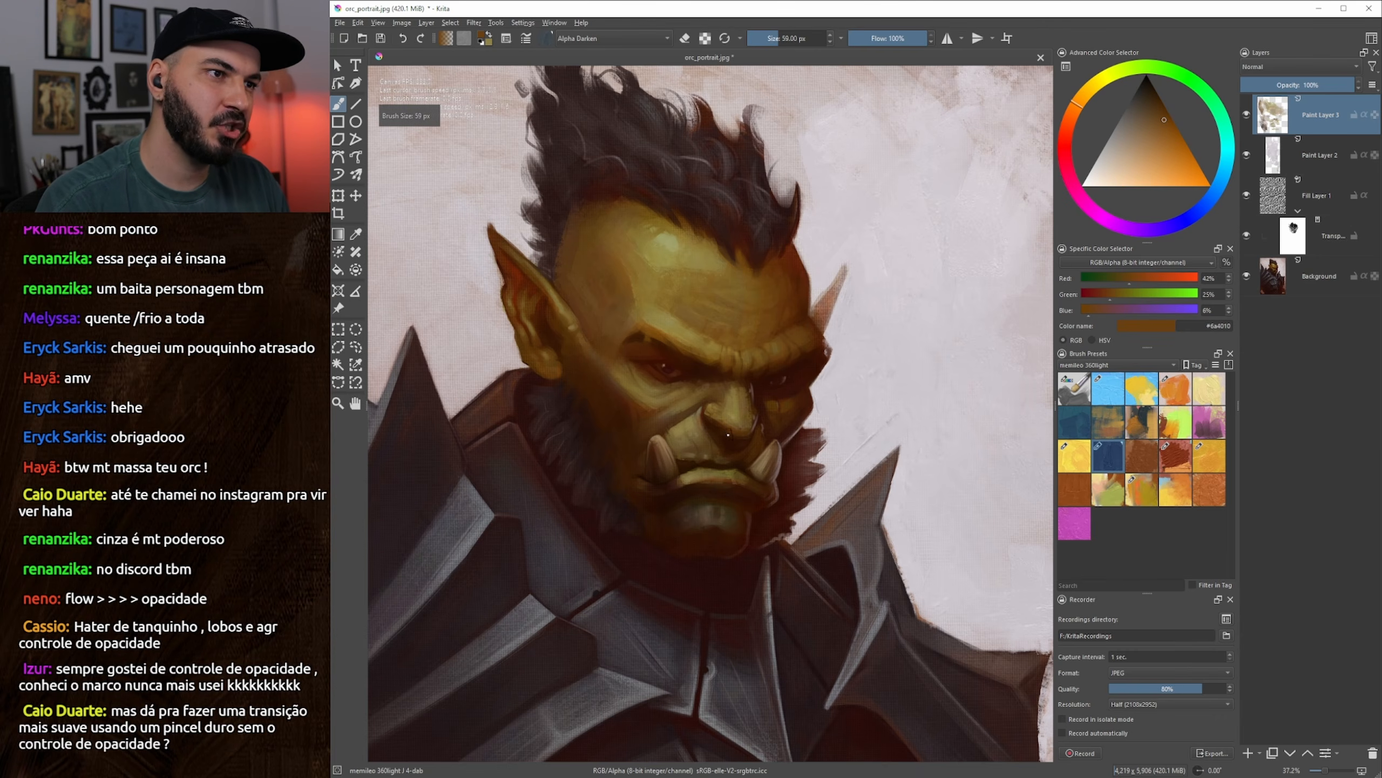
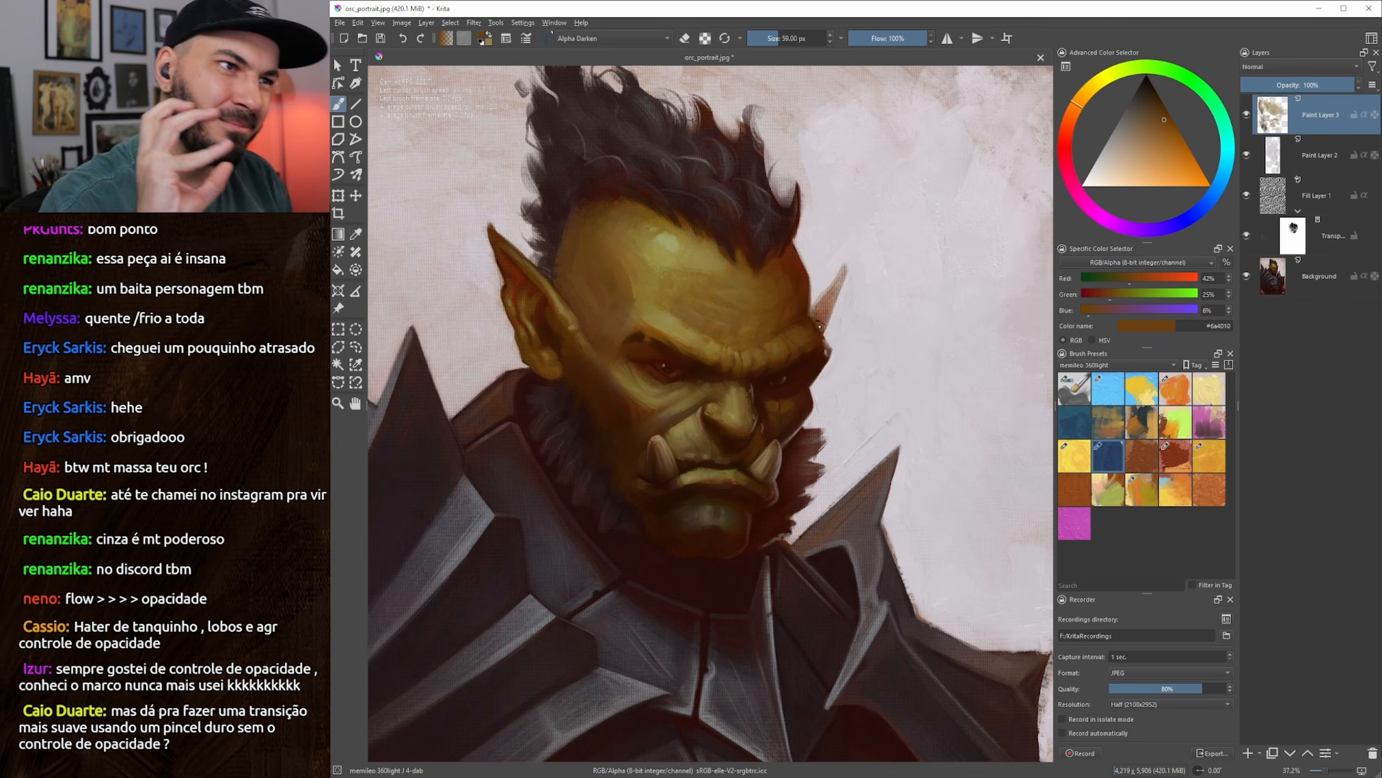
Enlarge the 4-dab brush to 98 px and sample the olive-brown of the forehead just above the brow
left_click_drag(719, 417, 717, 408)
key("bracketright")
key("bracketright")
key("bracketright")
key("bracketright")
key("bracketright")
key("bracketright")
key("bracketright")
left_click(690, 308, "ctrl")
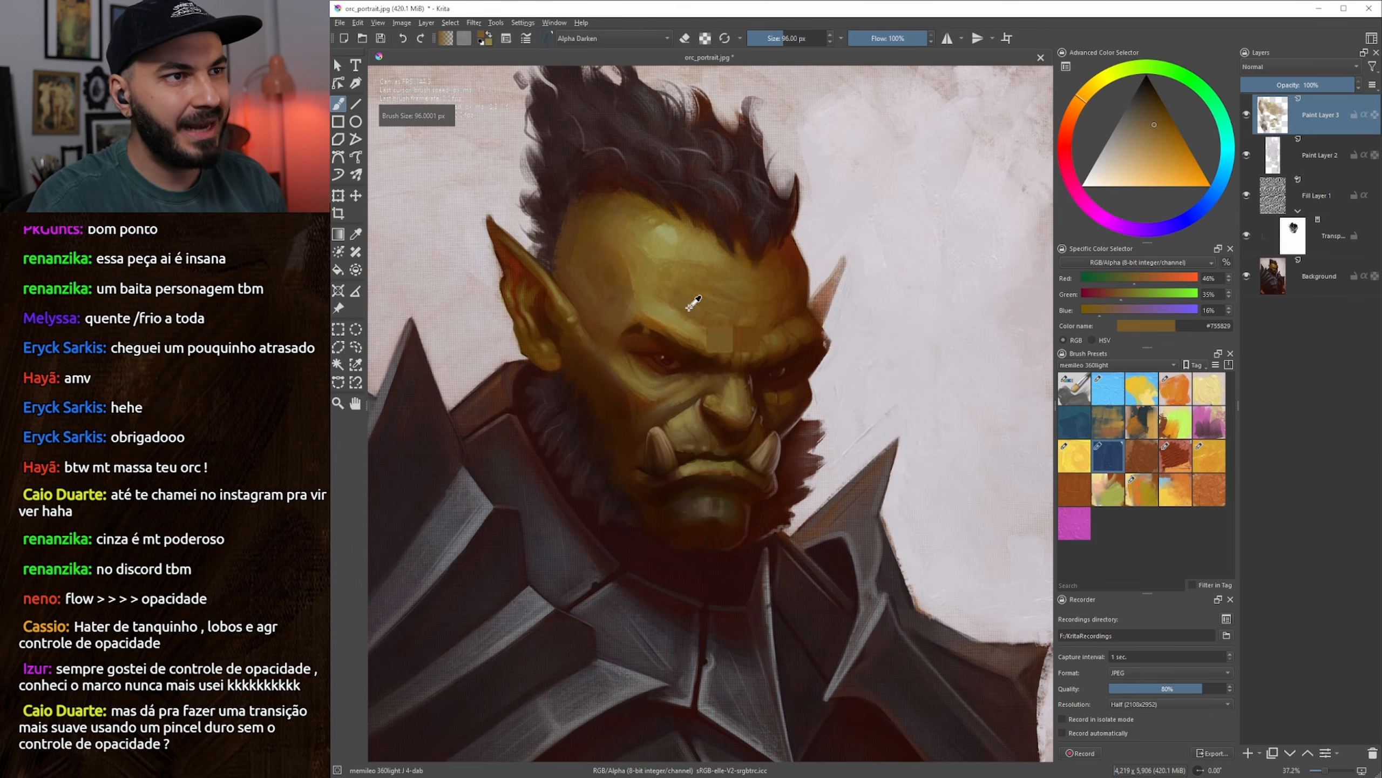
left_click(690, 308, "ctrl")
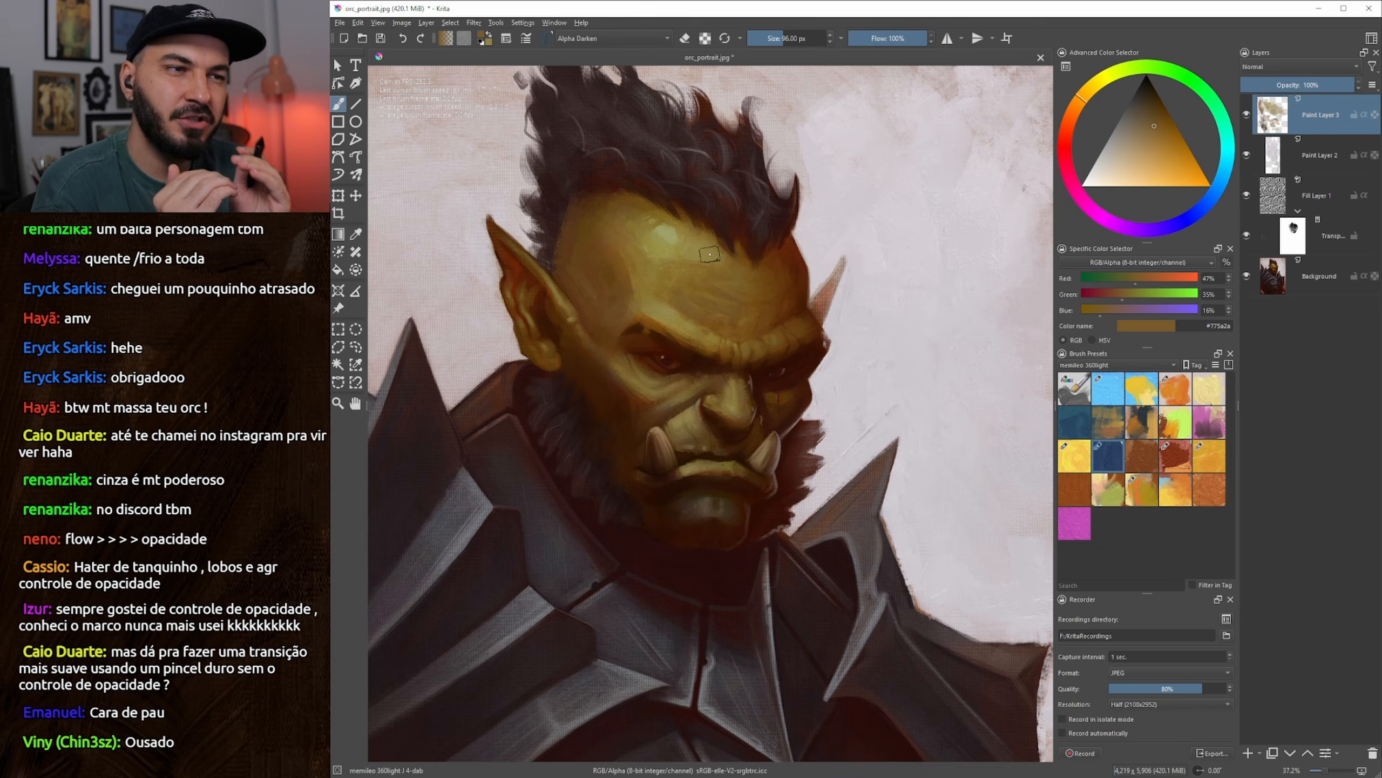
Sample a lighter olive above the brow and dab it over the chin's front plane
left_click_drag(747, 352, 750, 324)
left_click(715, 305, "ctrl")
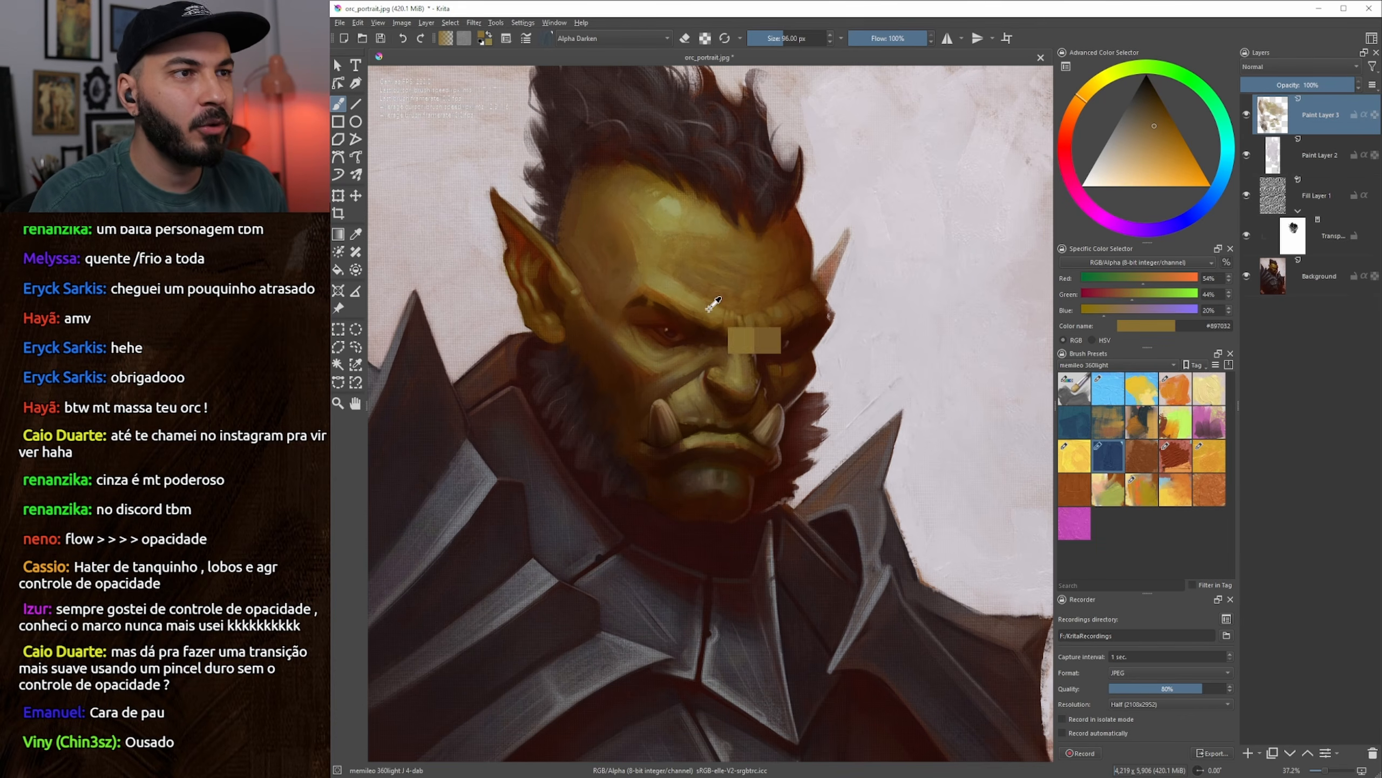
mouse_move(697, 475)
left_mouse_down()
mouse_move(725, 480)
mouse_move(713, 470)
mouse_move(731, 483)
mouse_move(668, 486)
left_mouse_up()
key("/")
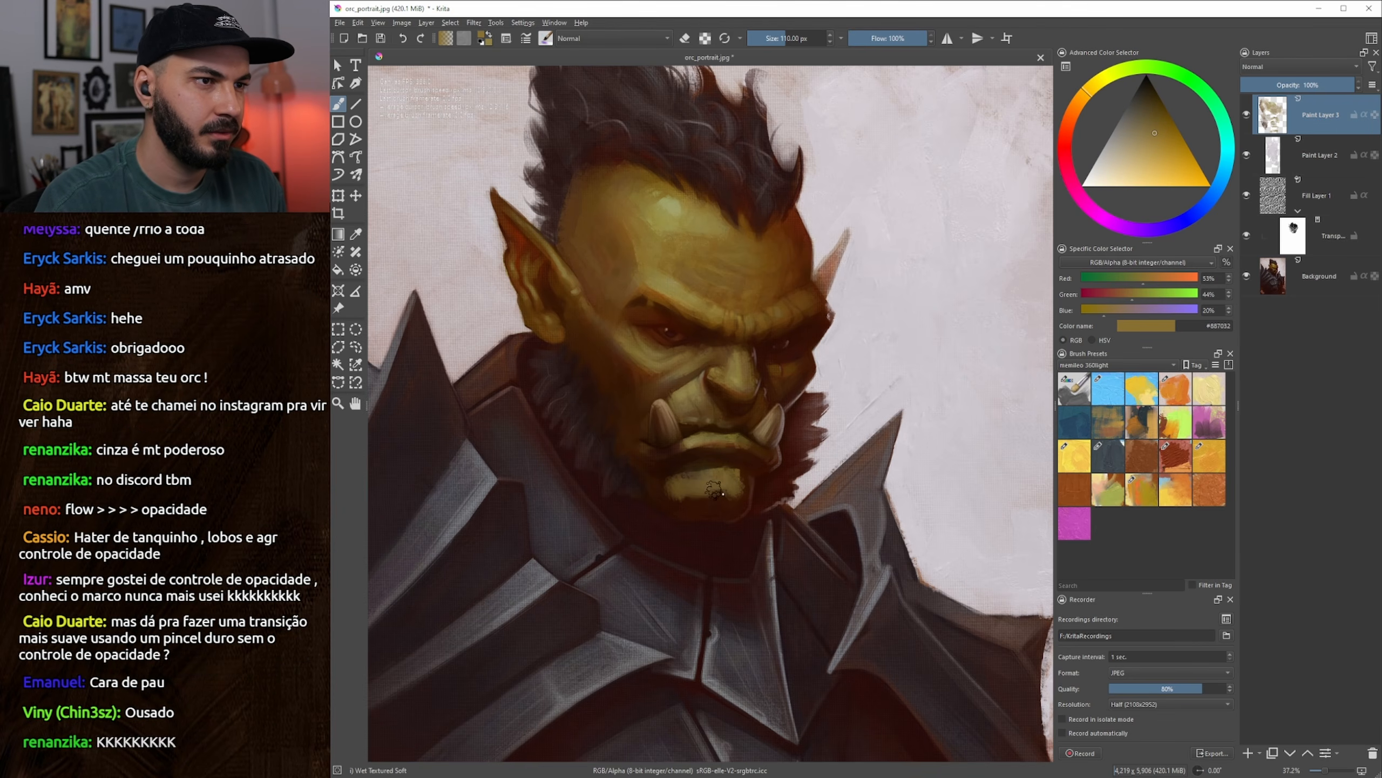
key("/")
Sample browns from the chin's edge and the cheek, undo a dab, and rework the chin's shaded side at 98 to 103 px
left_click(664, 502, "ctrl")
left_click(624, 367, "ctrl")
key("]")
key("]")
key("]")
key("ctrl+z")
key("[")
key("[")
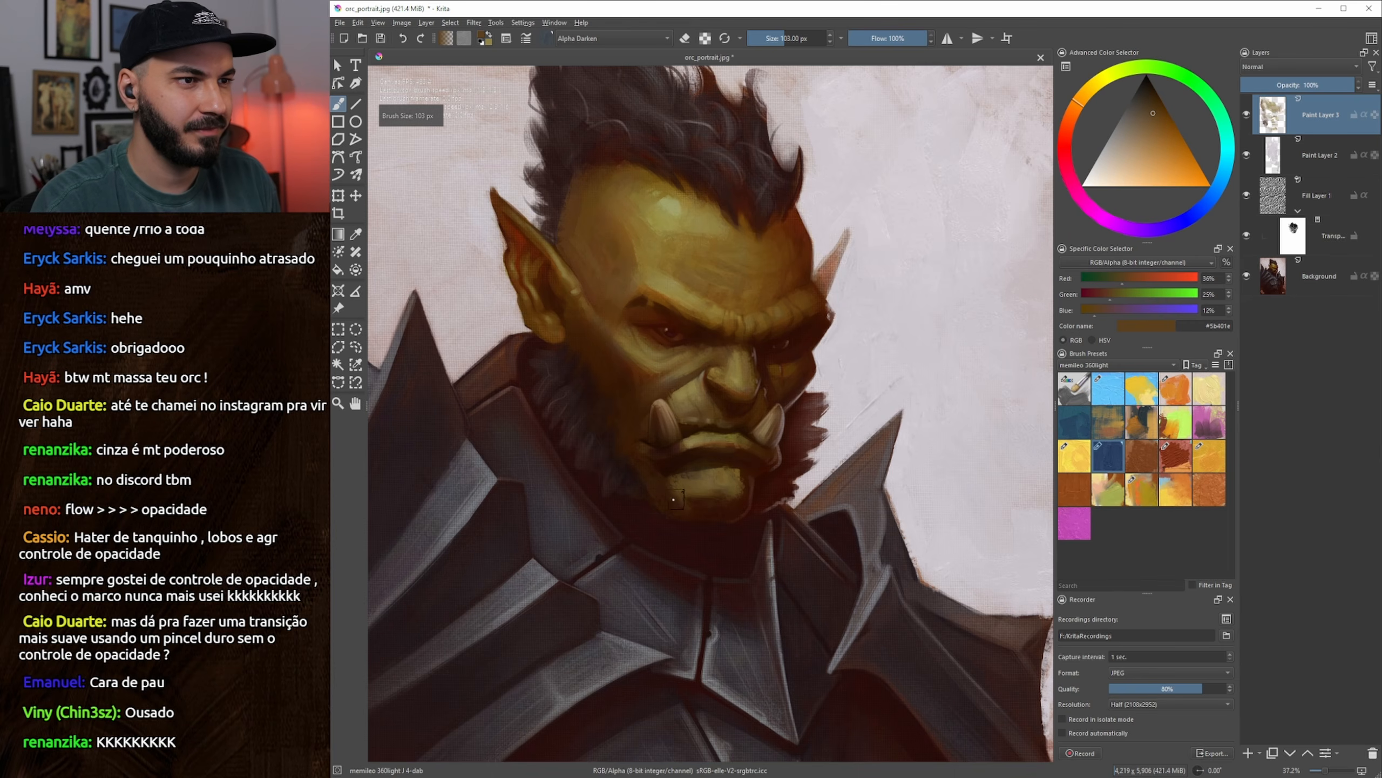
key("[")
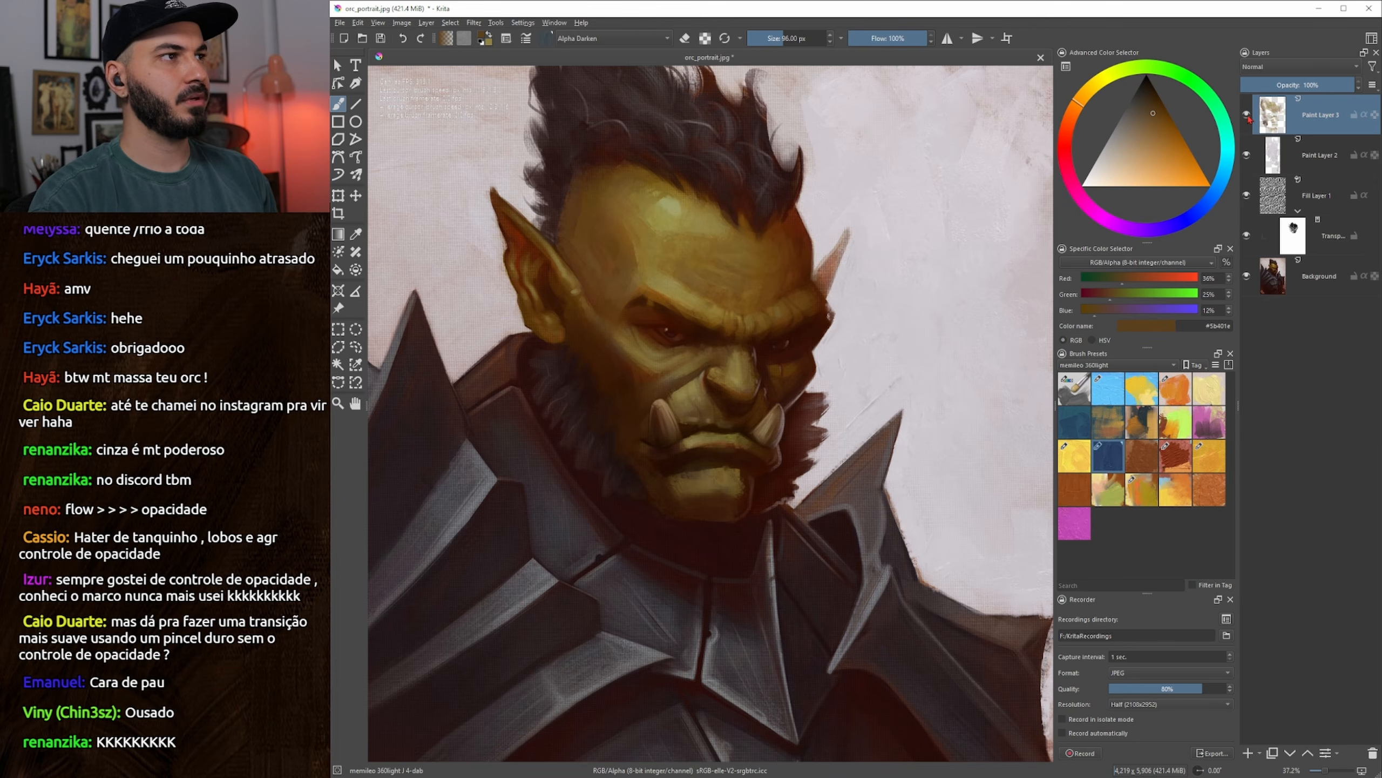
Compare the portrait with Paint Layer 3 hidden and shown, both close up and with the whole canvas in view
left_click(1247, 115)
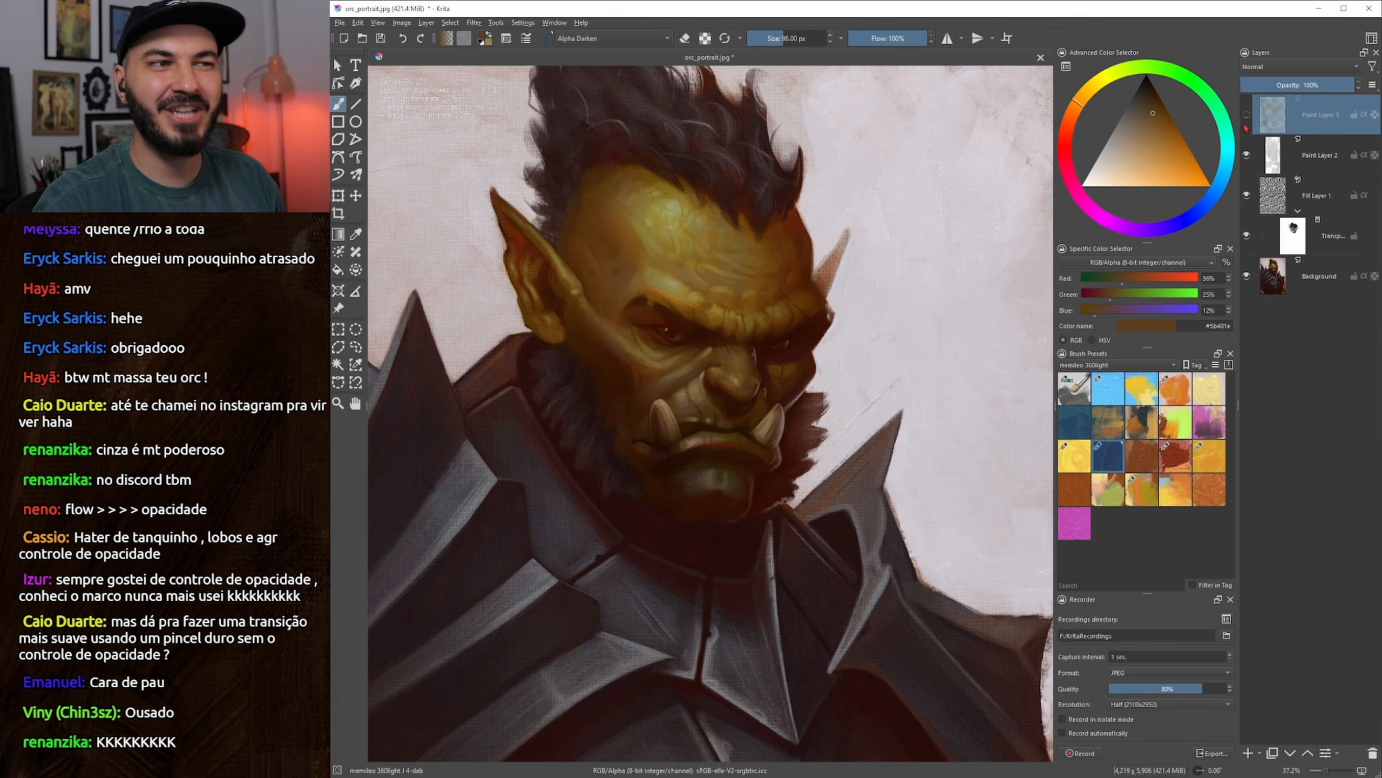
left_click(1247, 115)
left_click(1246, 116)
left_click(1247, 115)
left_click_drag(710, 414, 575, 507)
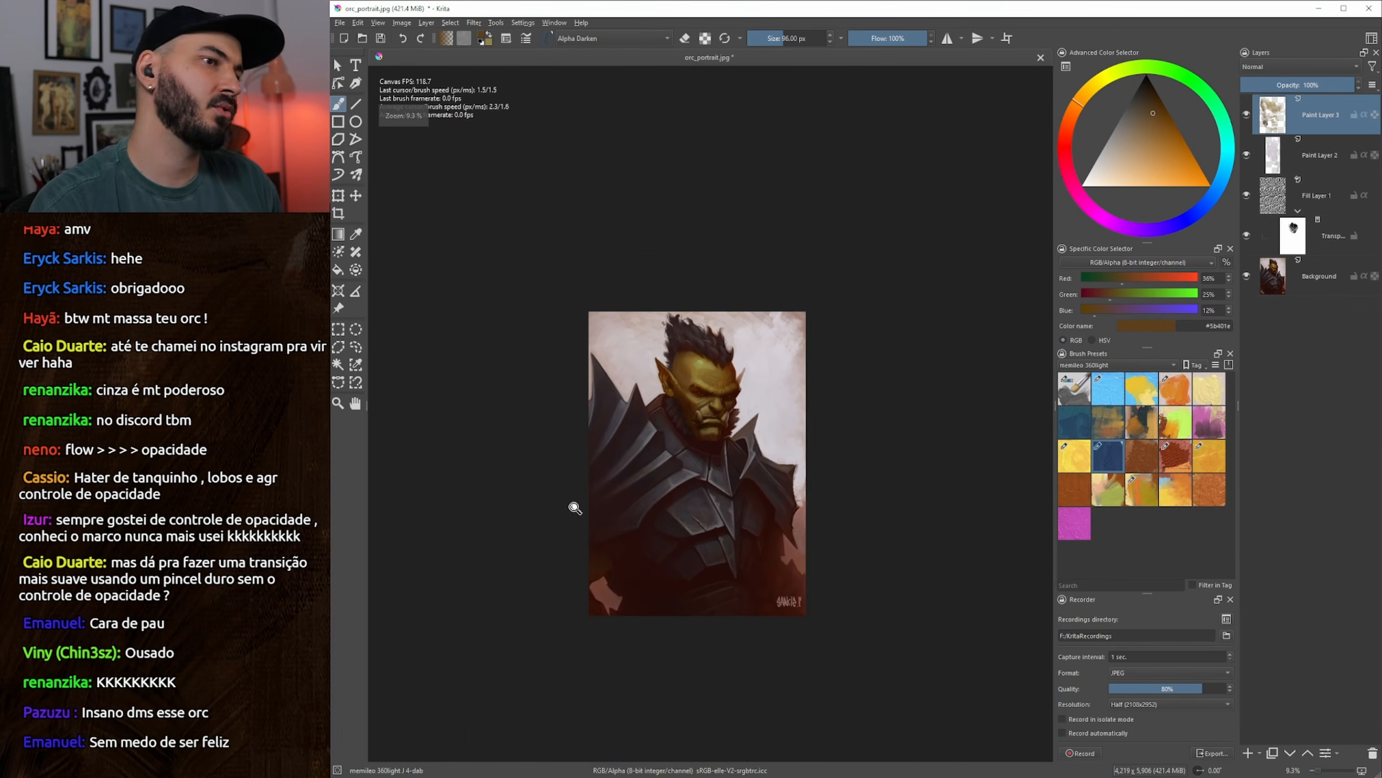
left_click_drag(722, 449, 749, 421)
left_click(1247, 115)
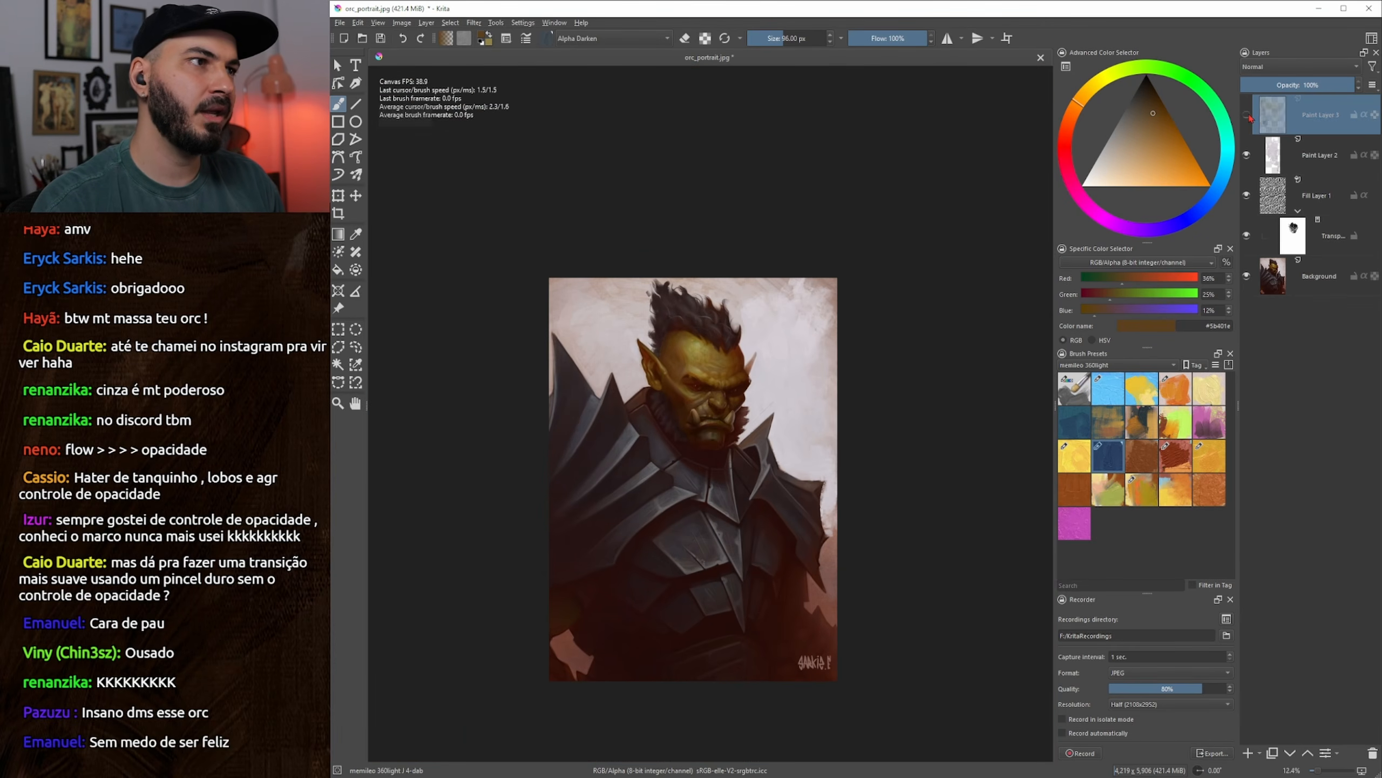
left_click(1248, 117)
left_click(1249, 121)
left_click(1249, 124)
Sample the chin's olive, shift it to a lighter greyish brown, and dab the chin at up to 110 px
left_click_drag(707, 414, 784, 345)
left_click(689, 477, "ctrl")
left_click(702, 464, "ctrl")
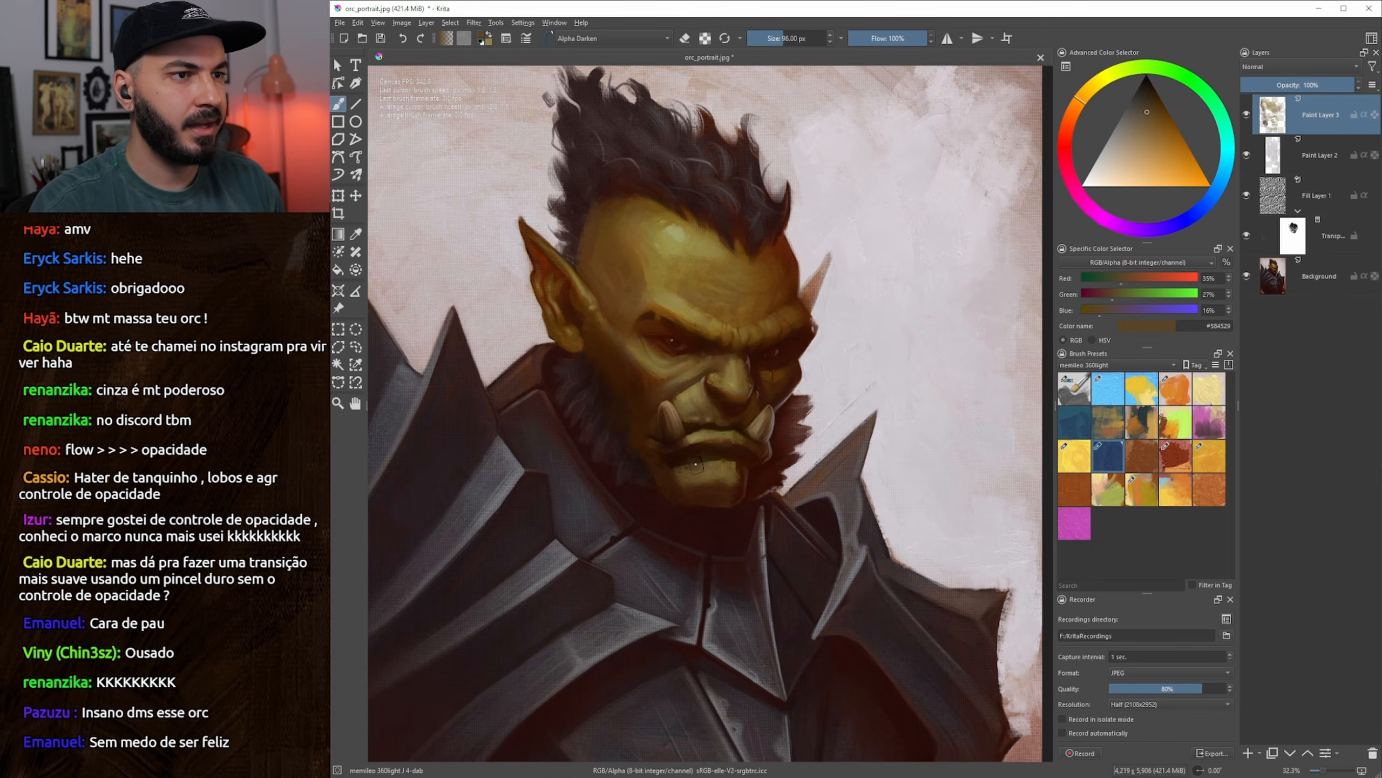
left_click(1141, 122)
key("]")
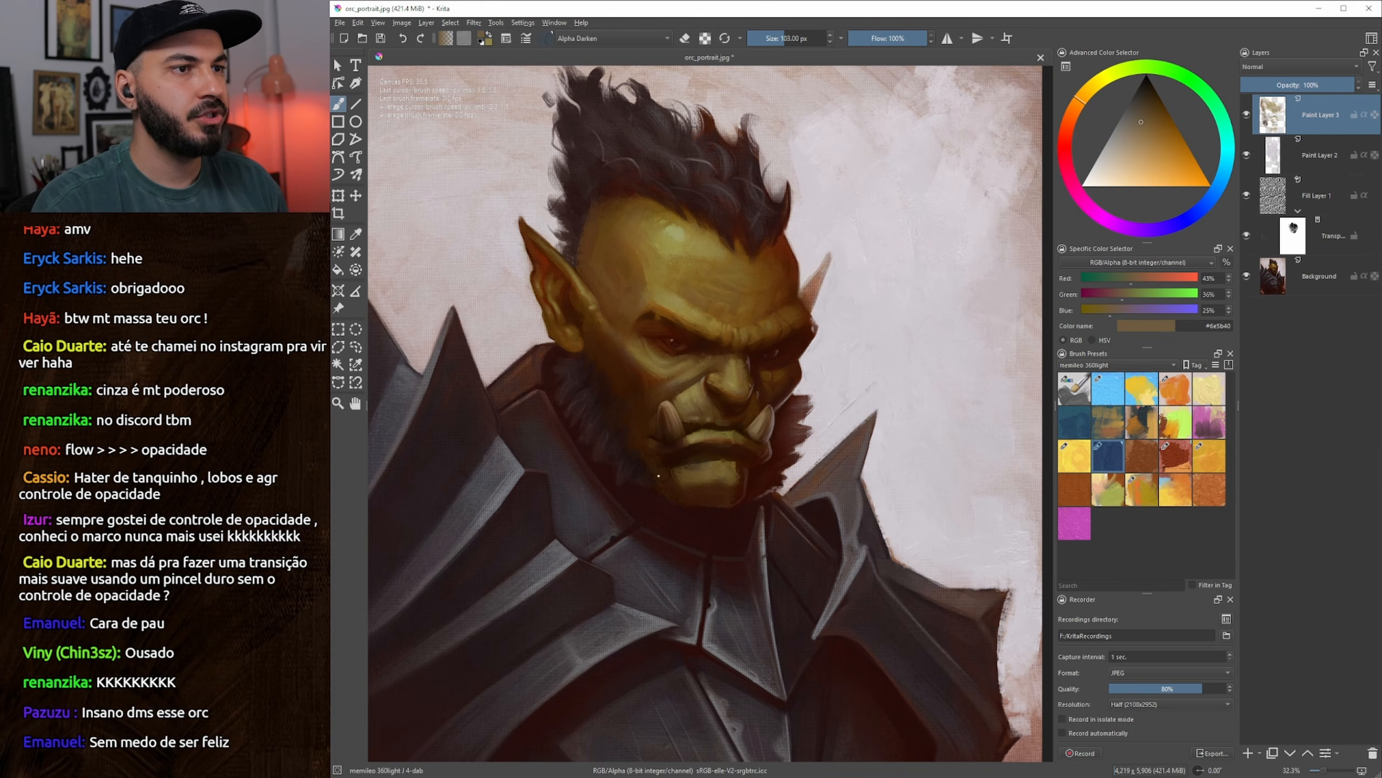
key("bracketleft")
key("bracketright")
key("bracketright")
Sample browns around the chin's shaded corner and blend the area below the lip with the brush at up to 118 px
left_click(668, 470, "ctrl")
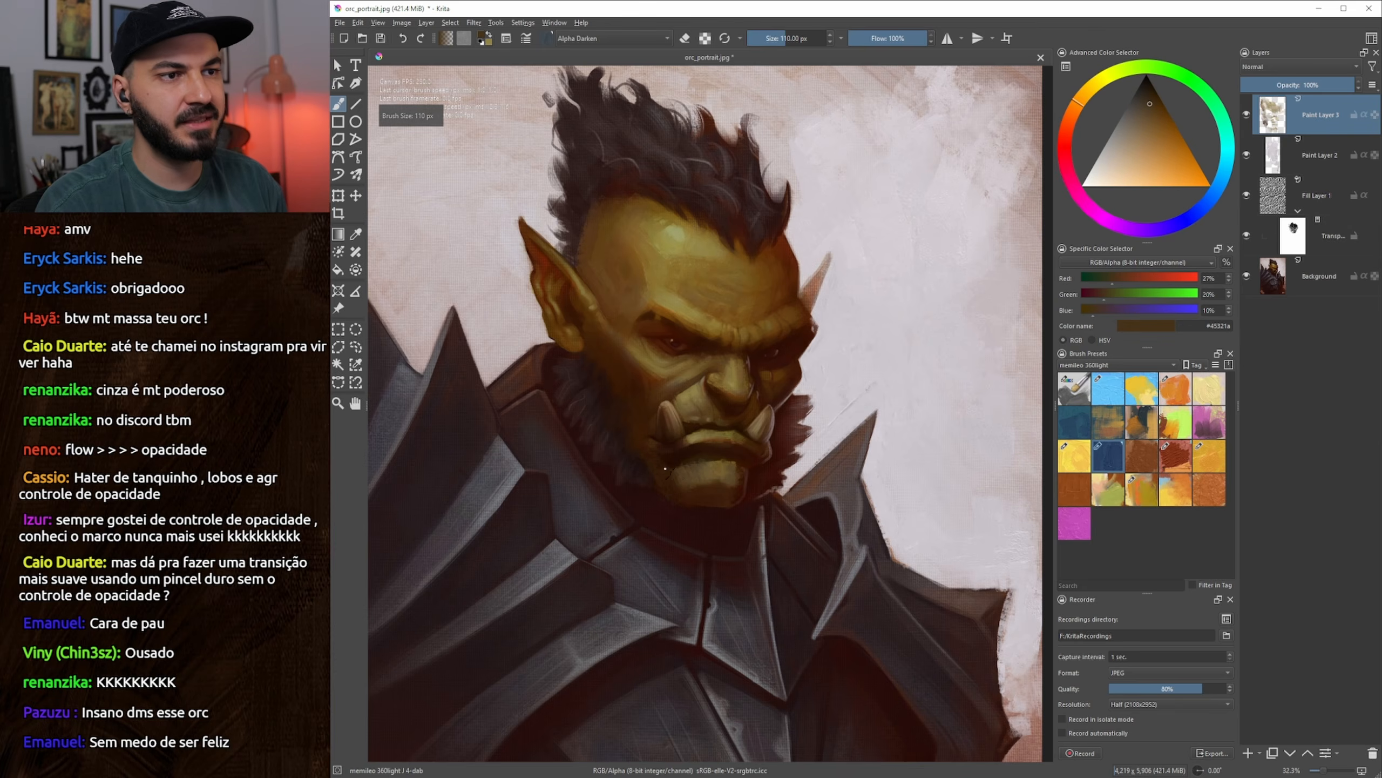
left_click(677, 482, "ctrl")
key("bracketright")
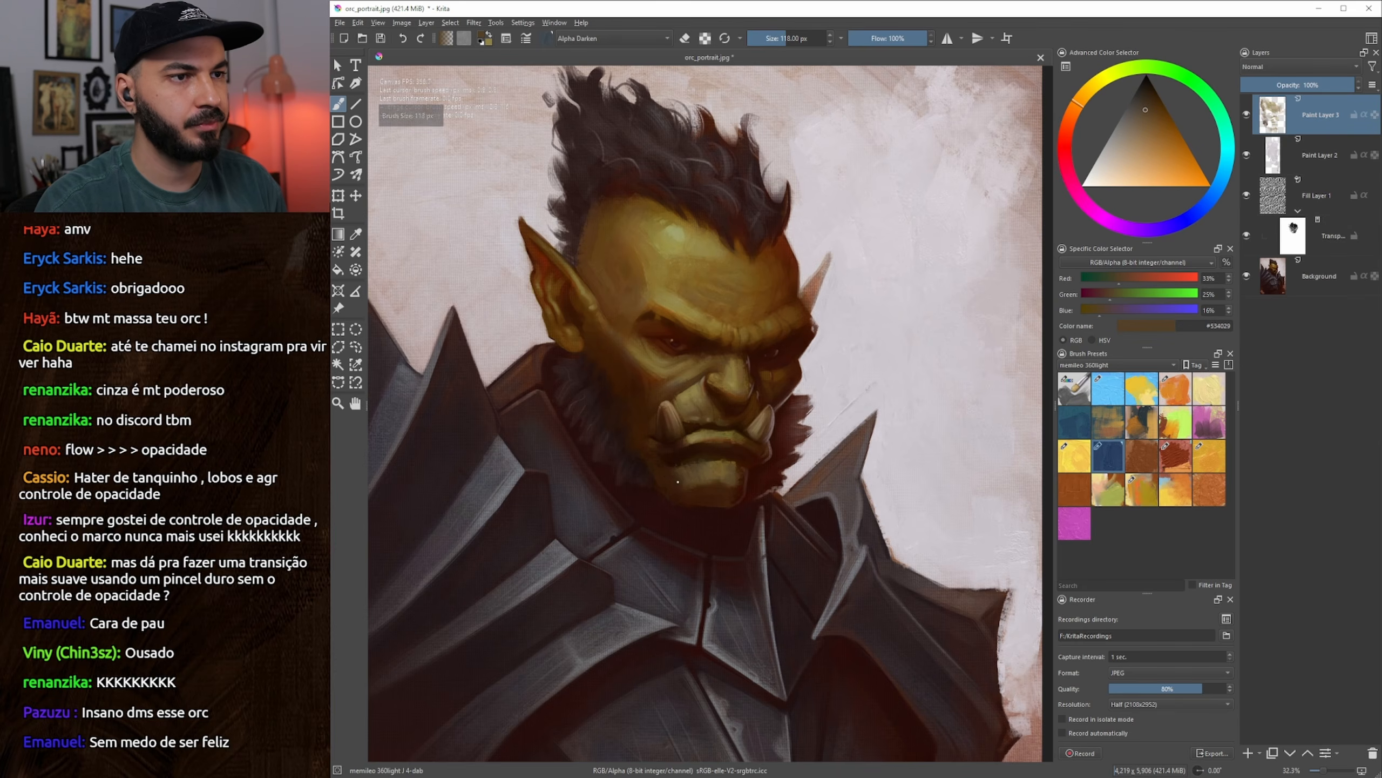
left_click(701, 471, "ctrl")
key("bracketleft")
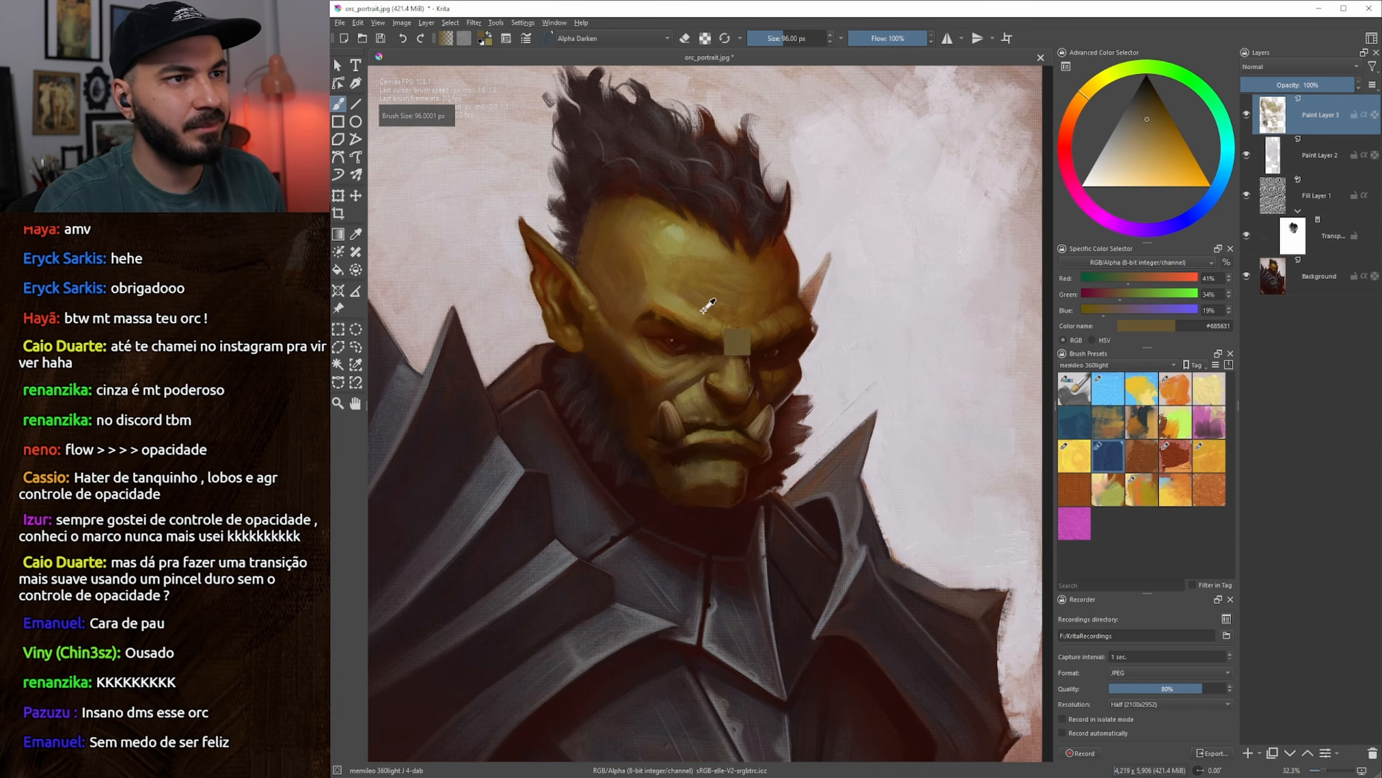
Sample browns from the brow and the chin and refine the shadow under the lower lip with a 90 px brush
left_click(676, 331, "ctrl")
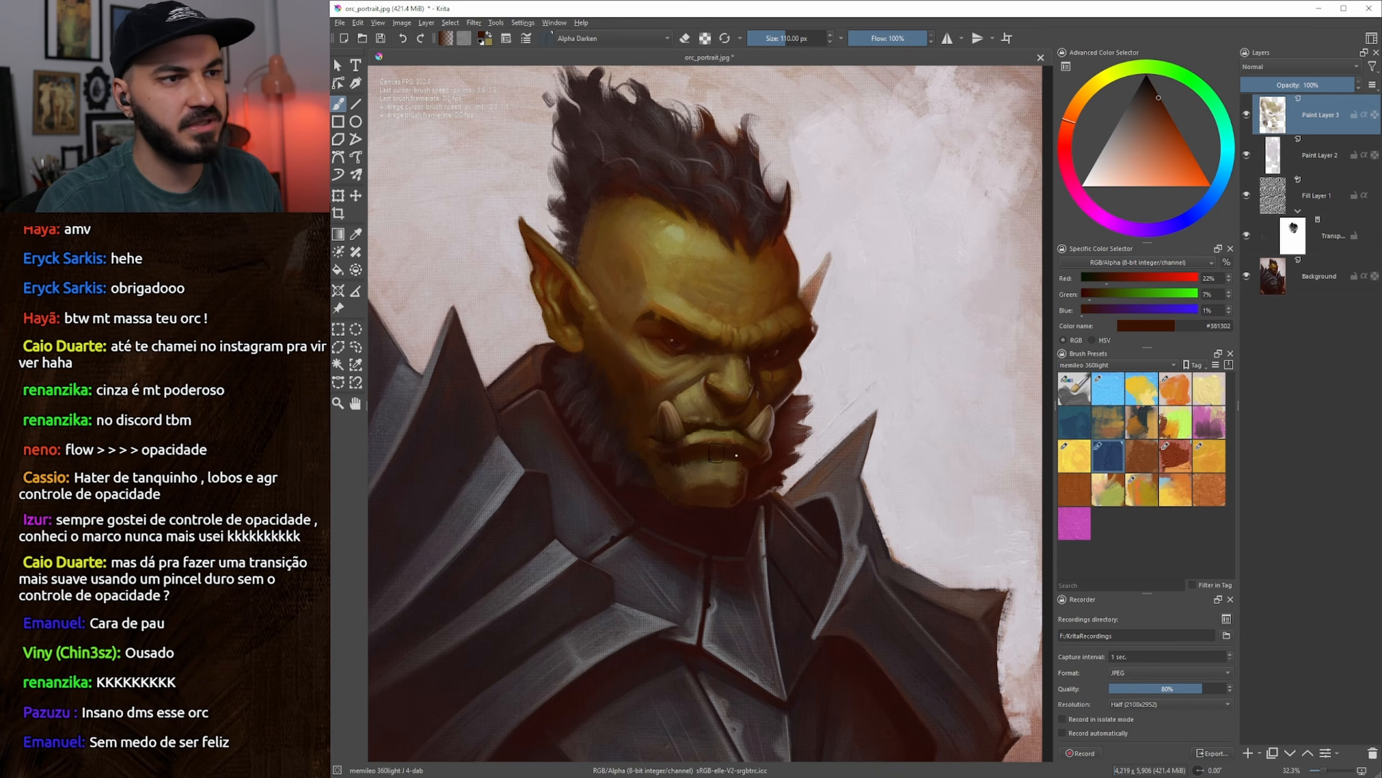
key("bracketleft")
key("bracketleft")
key("bracketleft")
left_click(692, 466, "ctrl")
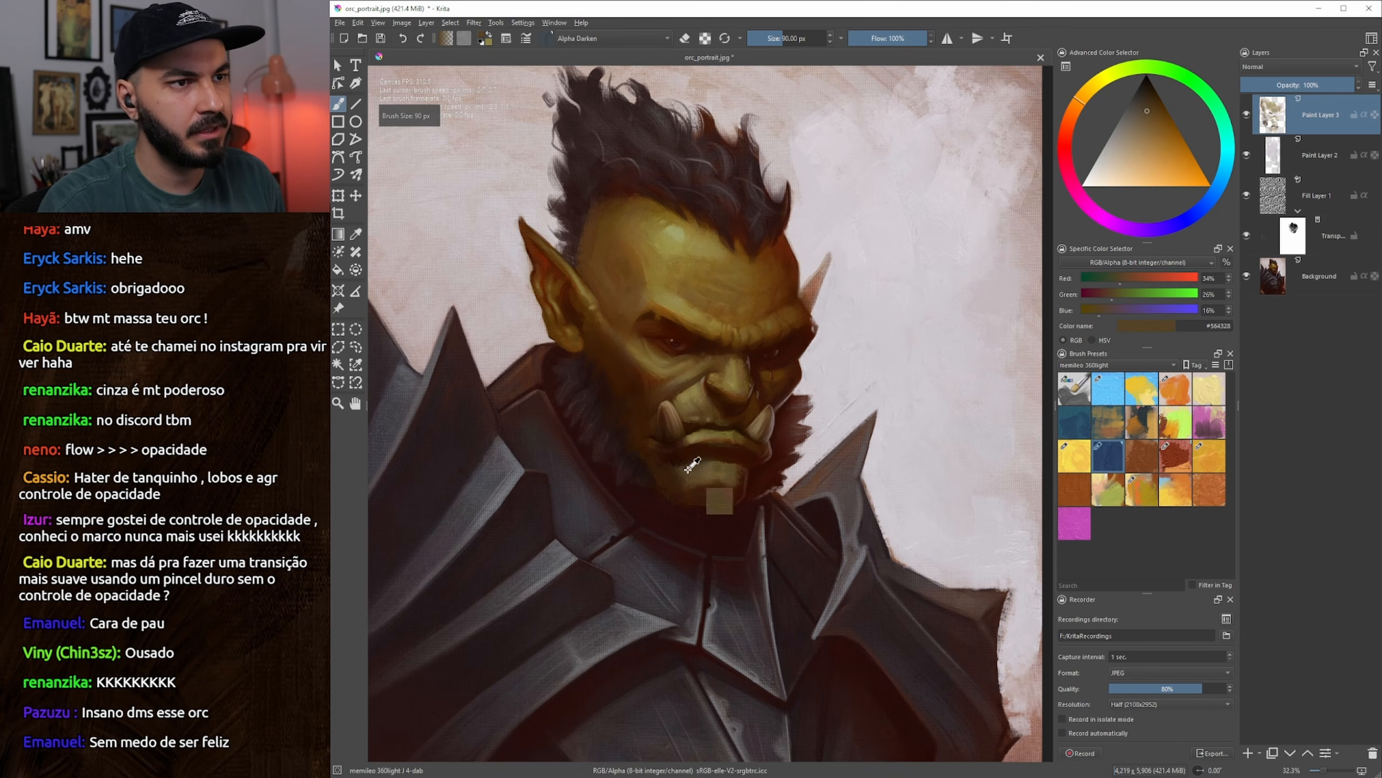
Dab a pale yellow highlight, lightened from the forehead's highlight, on the nose at 38 to 47 px and soften it with sampled olive
left_click_drag(676, 480, 674, 580)
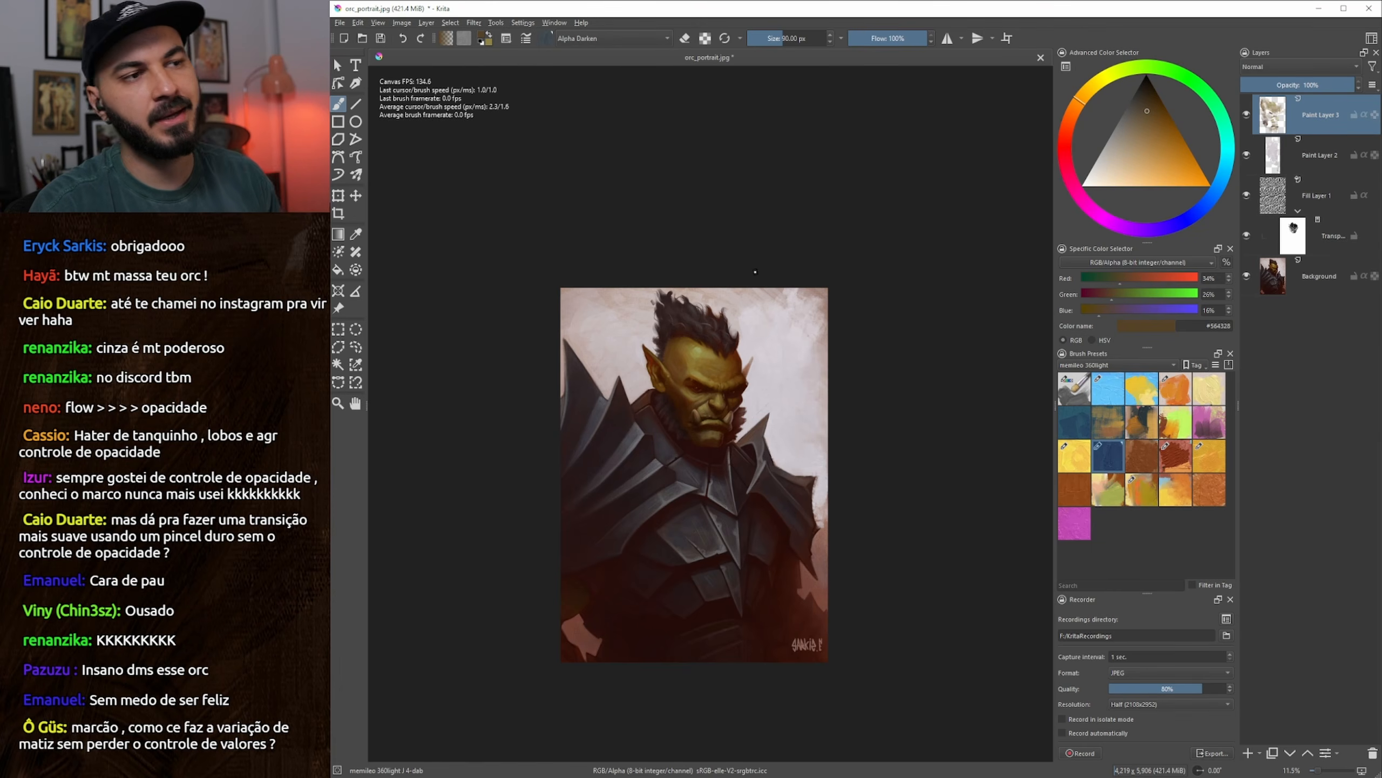
left_click_drag(724, 403, 866, 299)
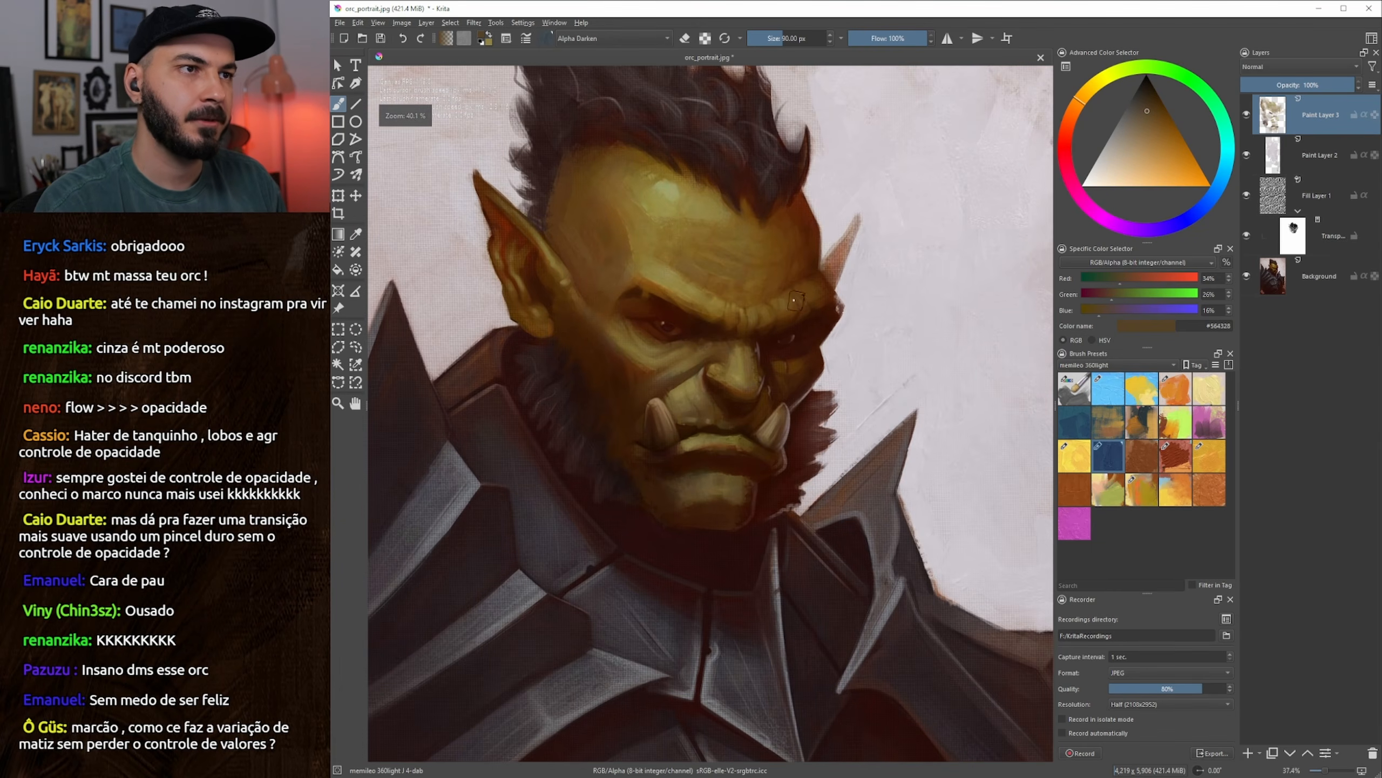
left_click(656, 183, "ctrl")
left_click(1127, 160)
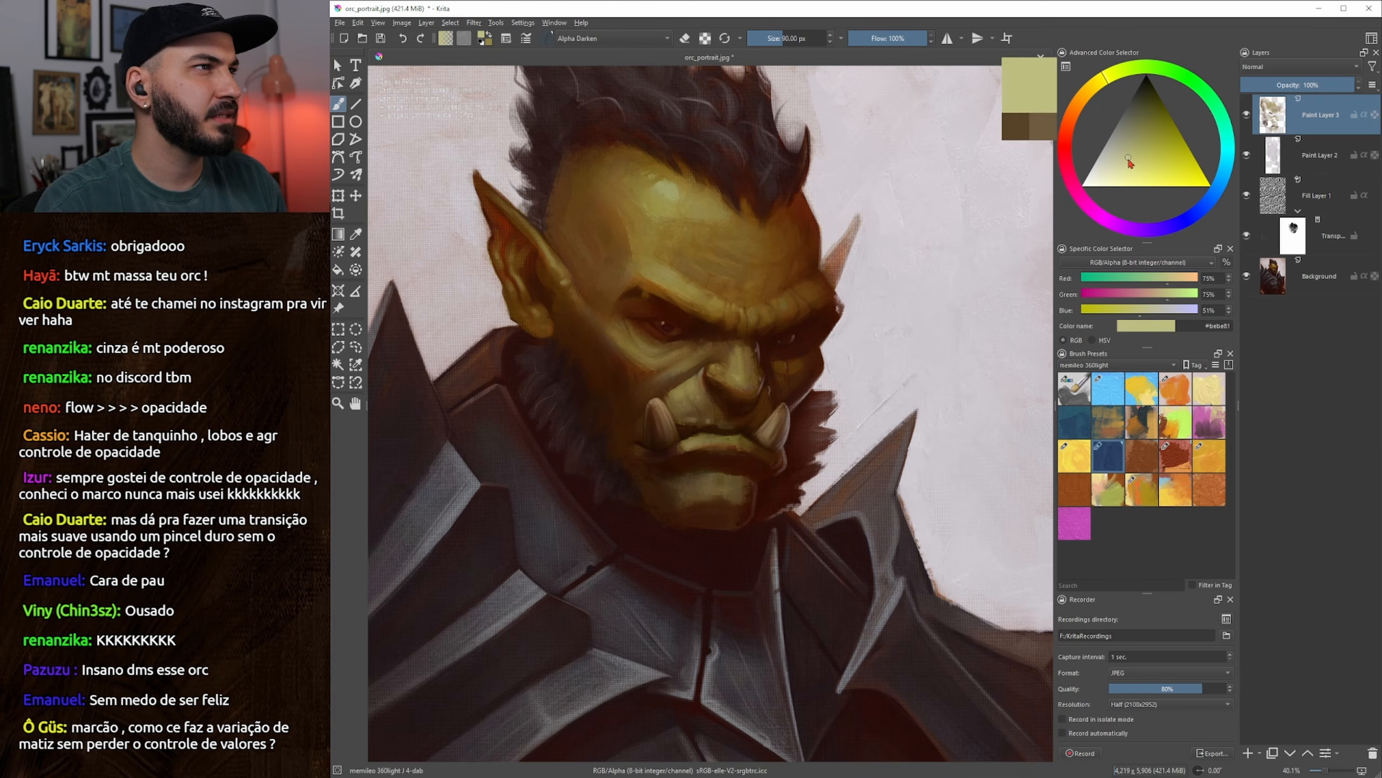
key("bracketleft")
key("bracketleft")
key("bracketleft")
key("bracketleft")
key("bracketleft")
key("bracketleft")
key("bracketleft")
key("bracketleft")
key("bracketleft")
key("bracketleft")
key("bracketleft")
key("bracketleft")
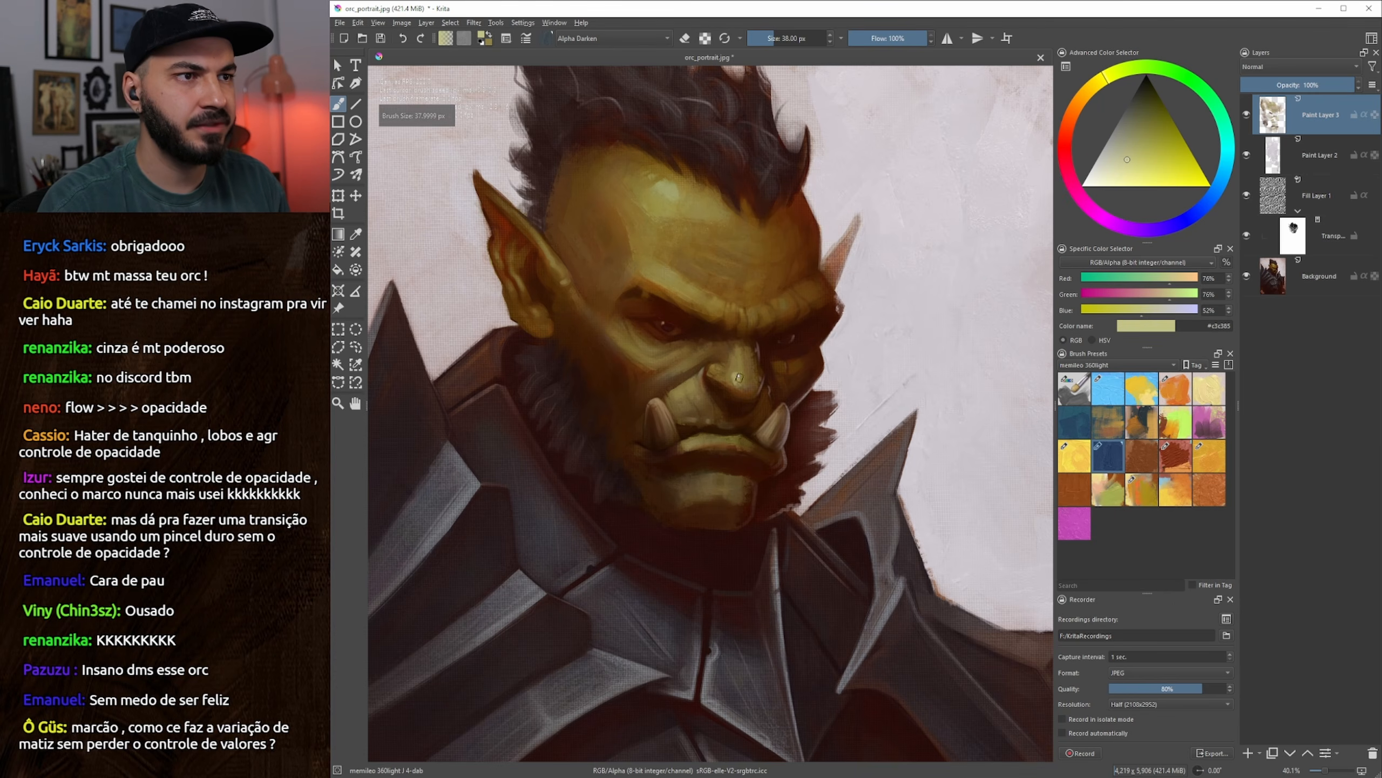
key("bracketleft")
key("bracketright")
key("bracketright")
key("bracketright")
key("bracketright")
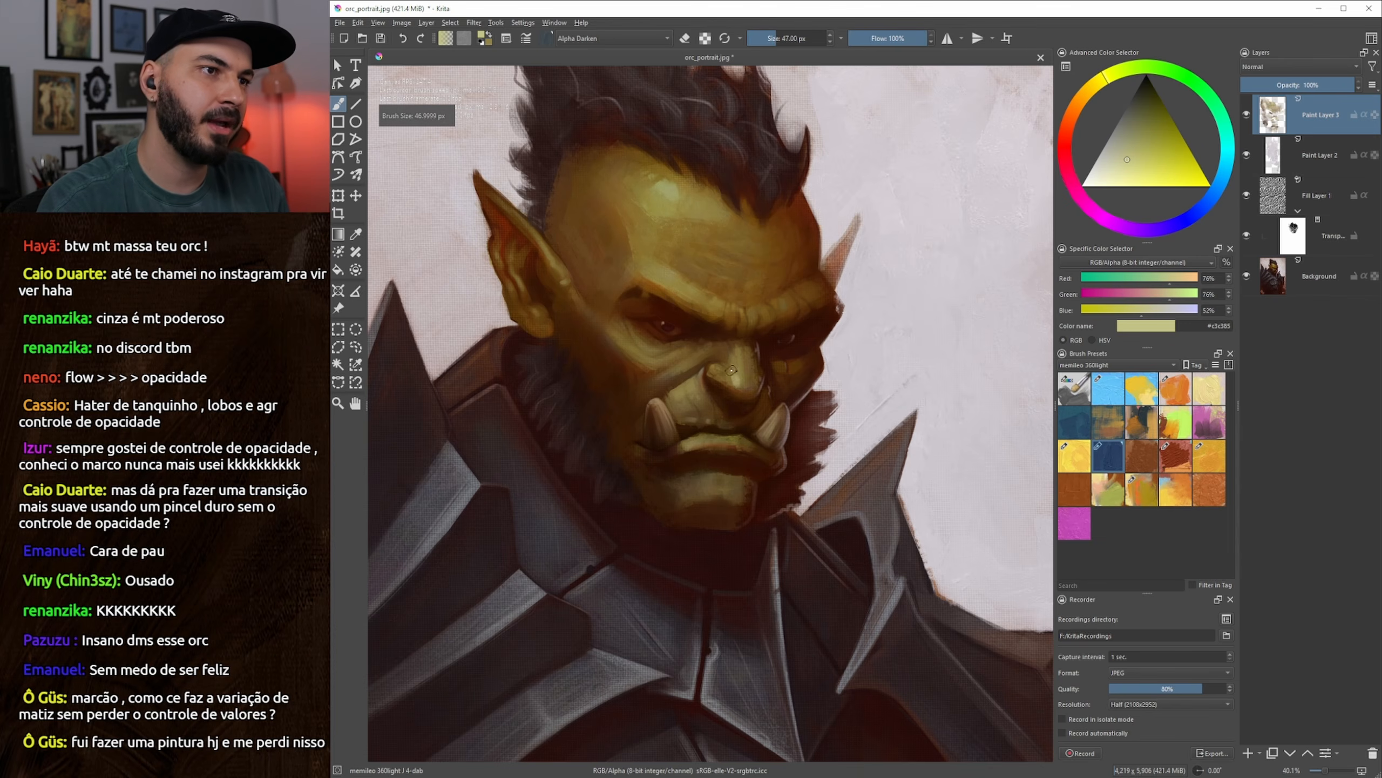
left_click(740, 384, "ctrl")
left_click(741, 386, "ctrl")
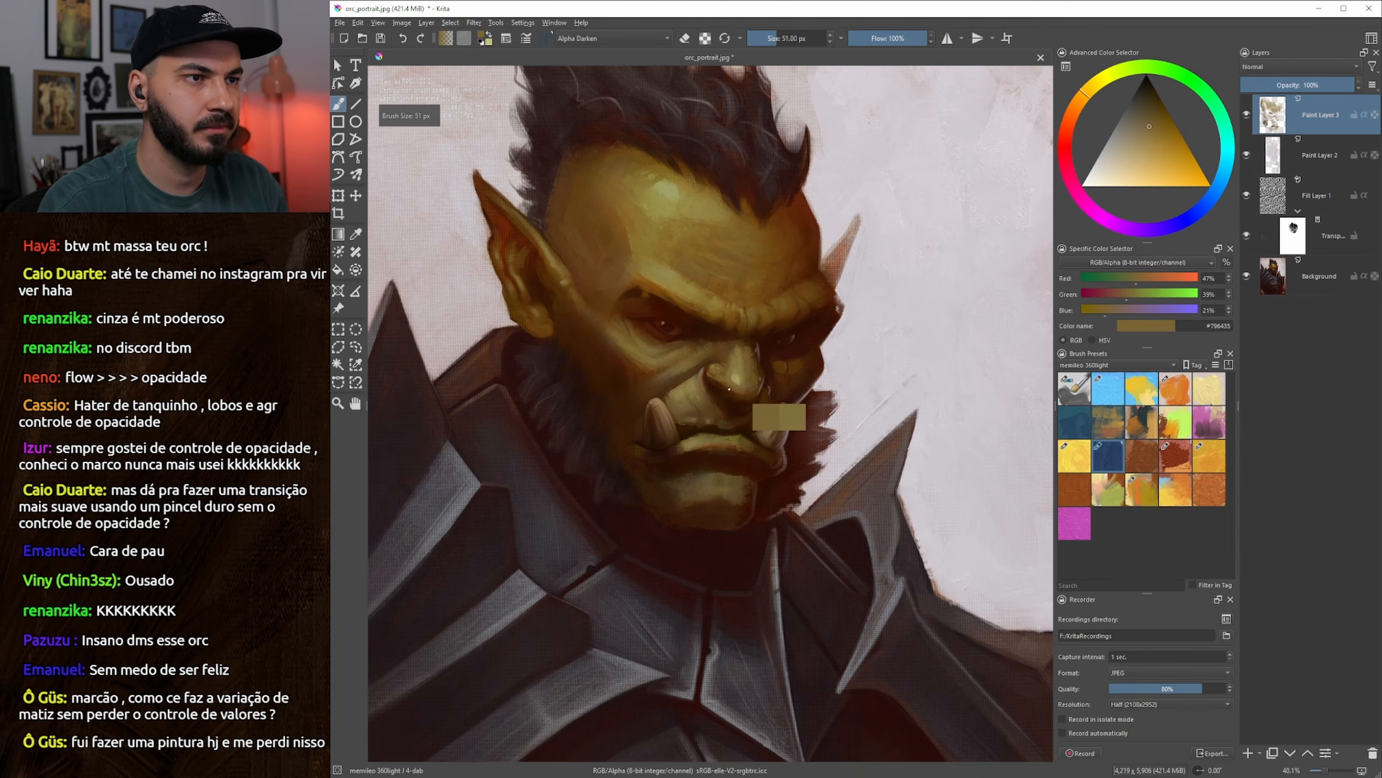
Choose the memileo 360light A 4-dab2 brush at 68 px and sample the forehead highlight, lightening it to a pale yellow-green
scroll(744, 388, "down", 1)
left_click(1154, 399)
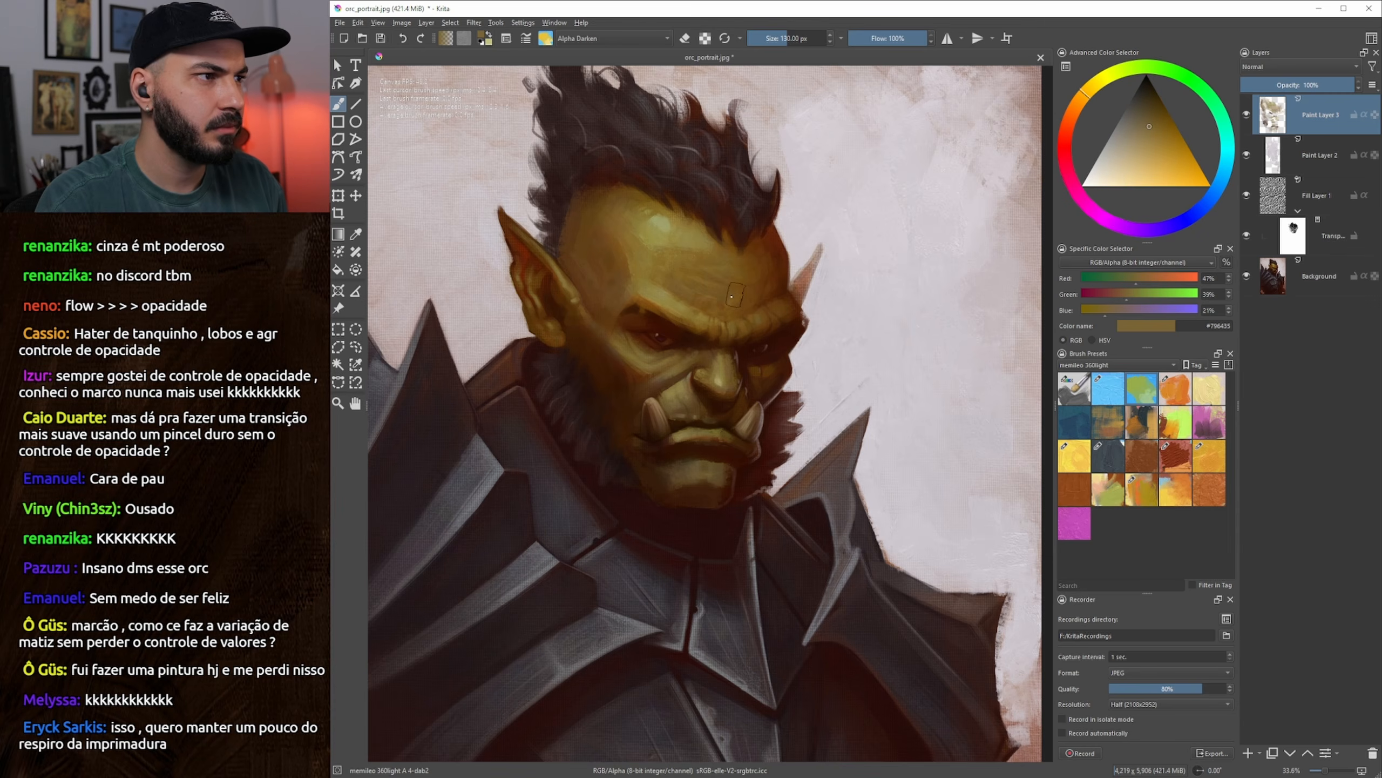
left_click_drag(731, 267, 618, 156)
key("bracketleft")
key("bracketleft")
key("bracketleft")
key("bracketleft")
key("bracketleft")
key("bracketleft")
key("bracketleft")
key("bracketleft")
key("bracketleft")
key("bracketleft")
key("bracketleft")
left_click(651, 158, "ctrl")
left_click(1121, 157)
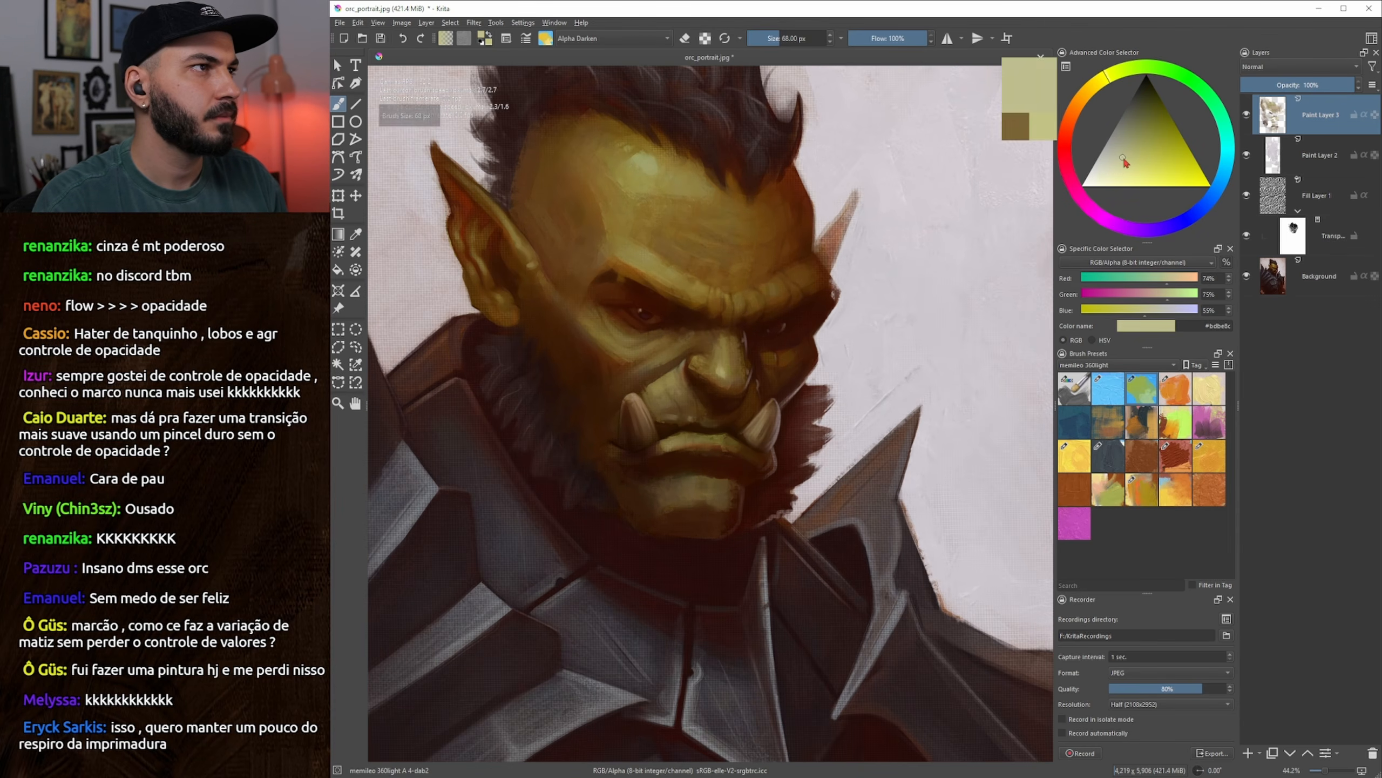
Dab a bright highlight on the forehead and the nose tip with the brush reduced to 47 px
key("bracketleft")
key("bracketleft")
key("bracketleft")
key("bracketleft")
key("bracketleft")
key("bracketleft")
key("bracketleft")
key("bracketright")
key("bracketright")
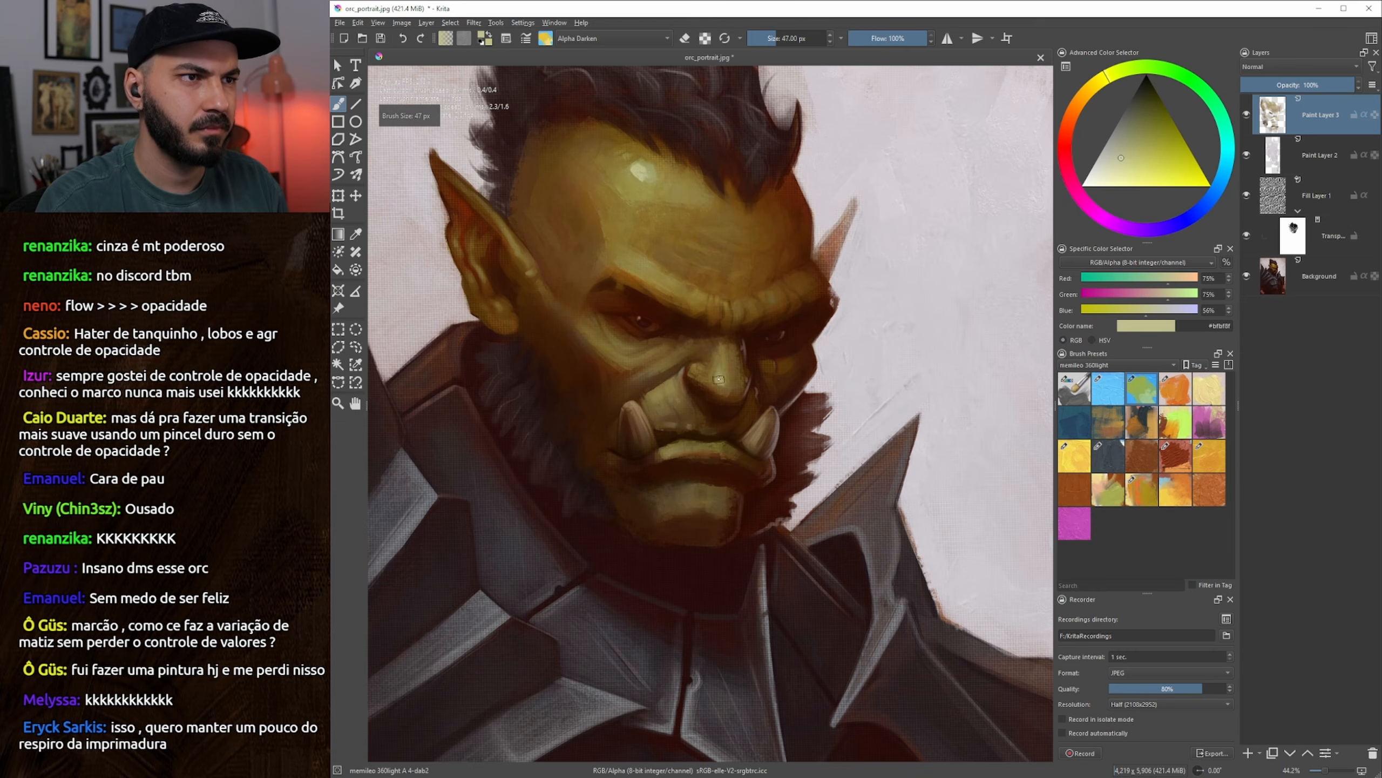
Sample olives along the nose bridge and blend them around the nose highlight with a 47 px brush
key("bracketleft")
left_click(718, 350, "ctrl")
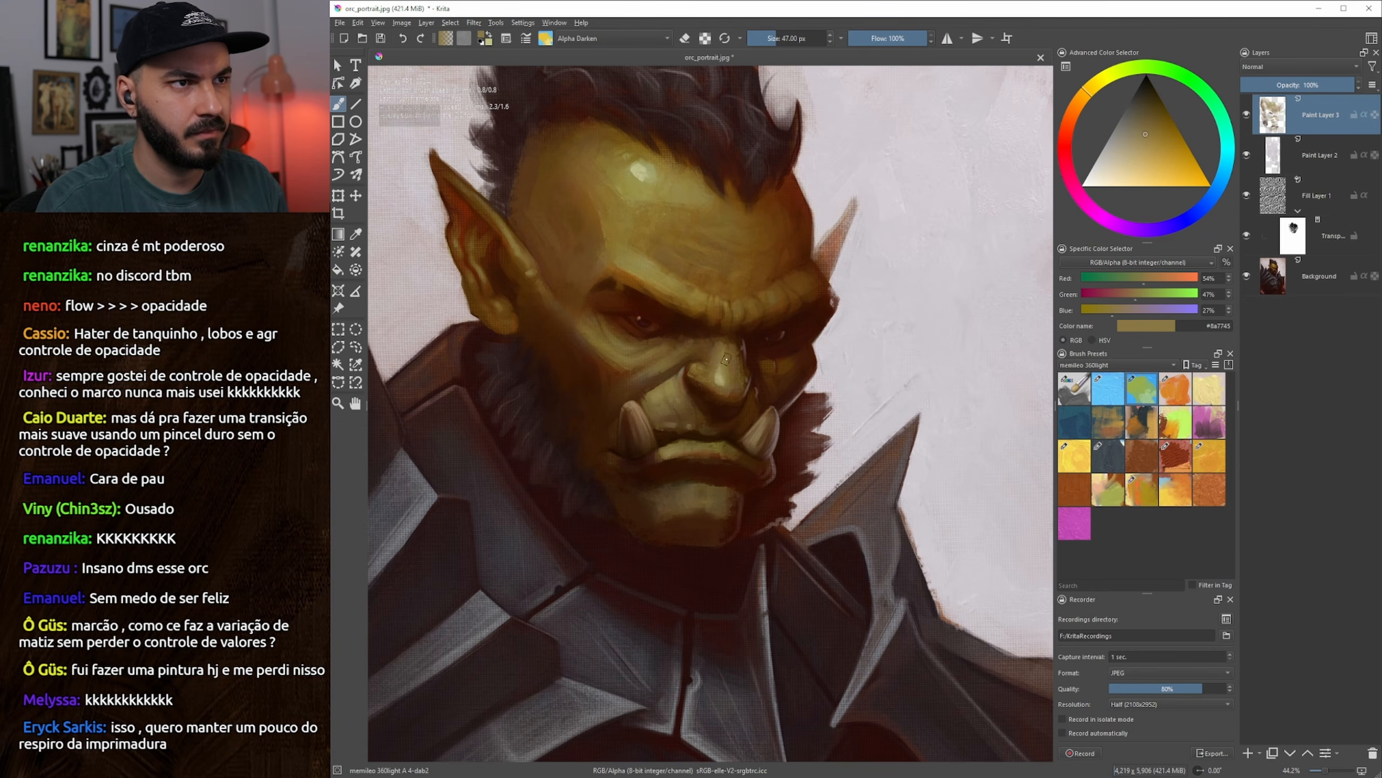
left_click(718, 352, "ctrl")
left_click(715, 362, "ctrl")
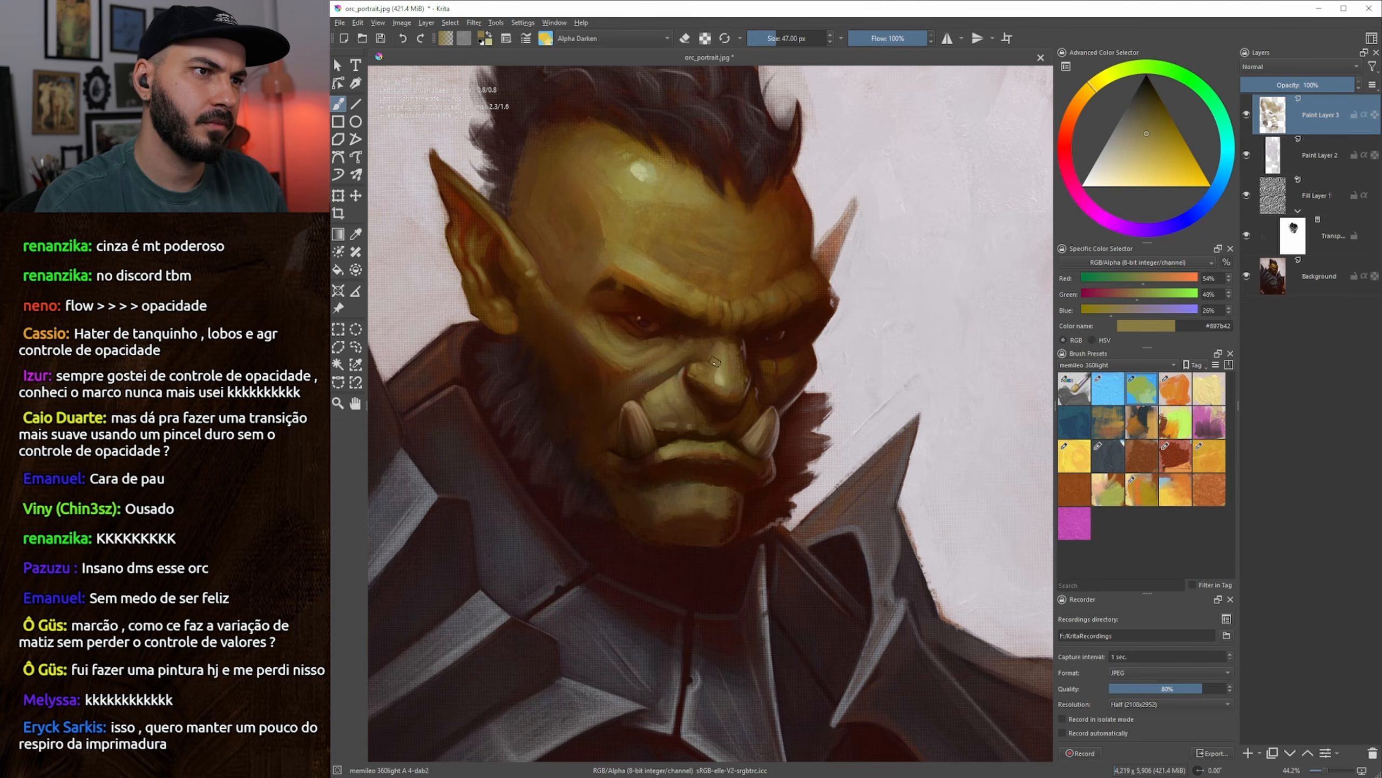
left_click(708, 345, "ctrl")
mouse_move(730, 396)
left_mouse_down()
mouse_move(677, 466)
mouse_move(777, 368)
mouse_move(751, 400)
left_mouse_up()
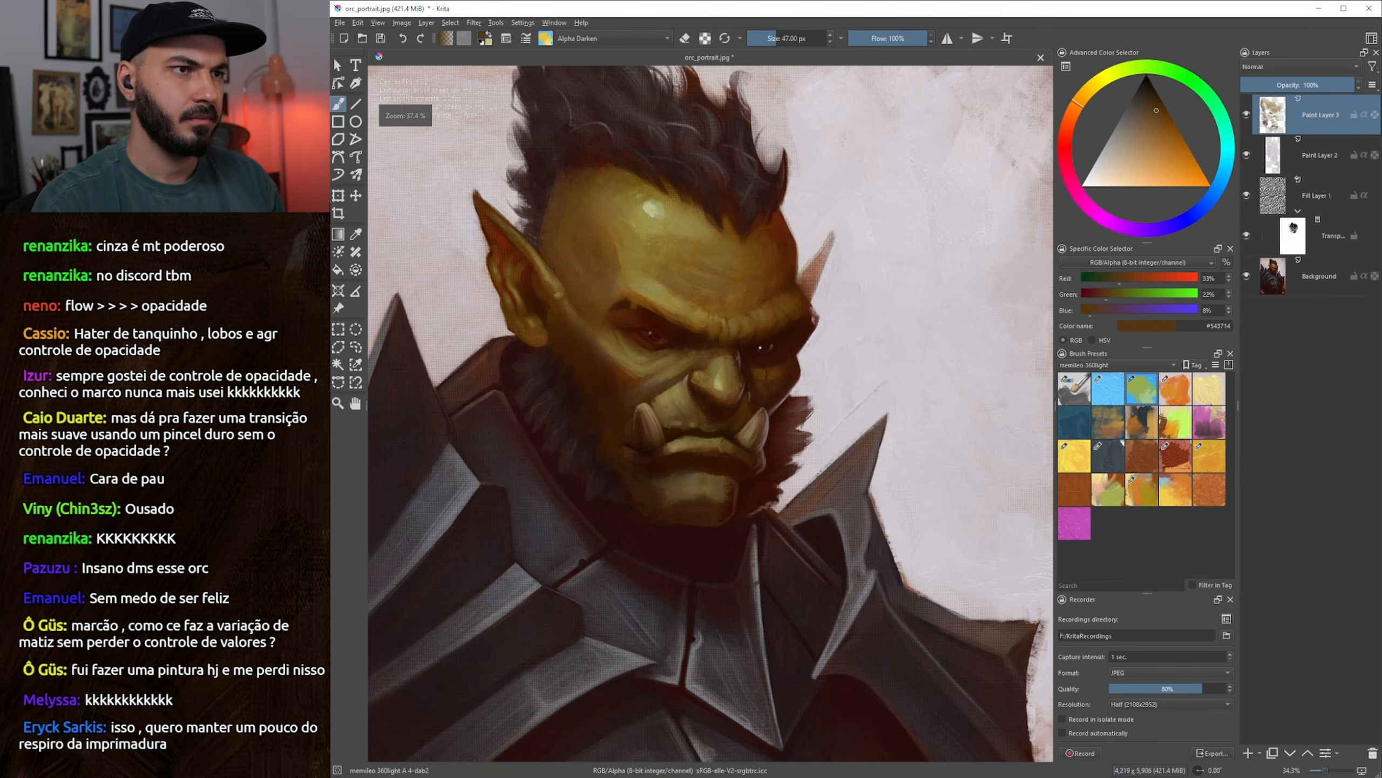
Sample browns from the cheek fold and the nose and refine the shading beside the nostril at 47 px
left_click(671, 372, "ctrl")
left_click_drag(671, 372, 675, 372)
key("bracketleft")
left_click(711, 353, "ctrl")
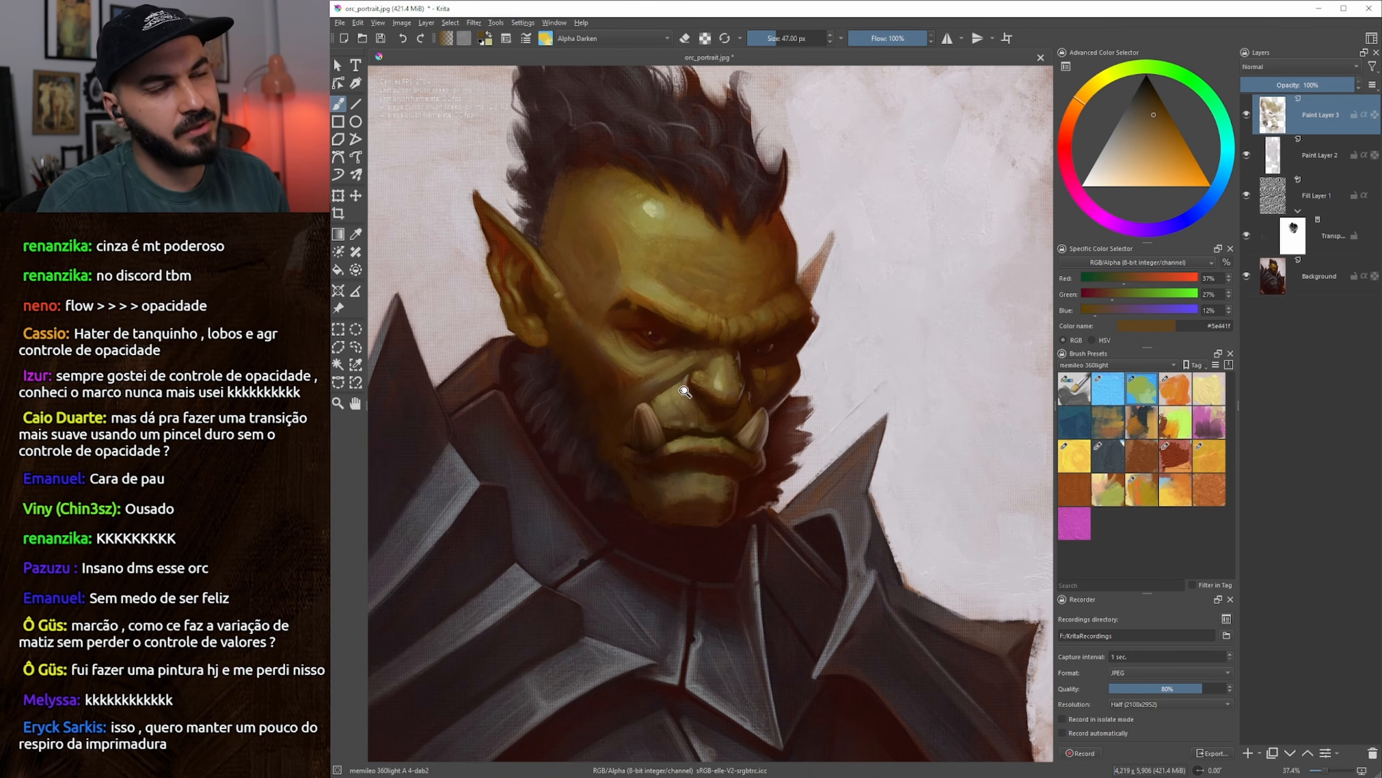
left_click_drag(686, 392, 622, 451)
left_click_drag(713, 441, 709, 403)
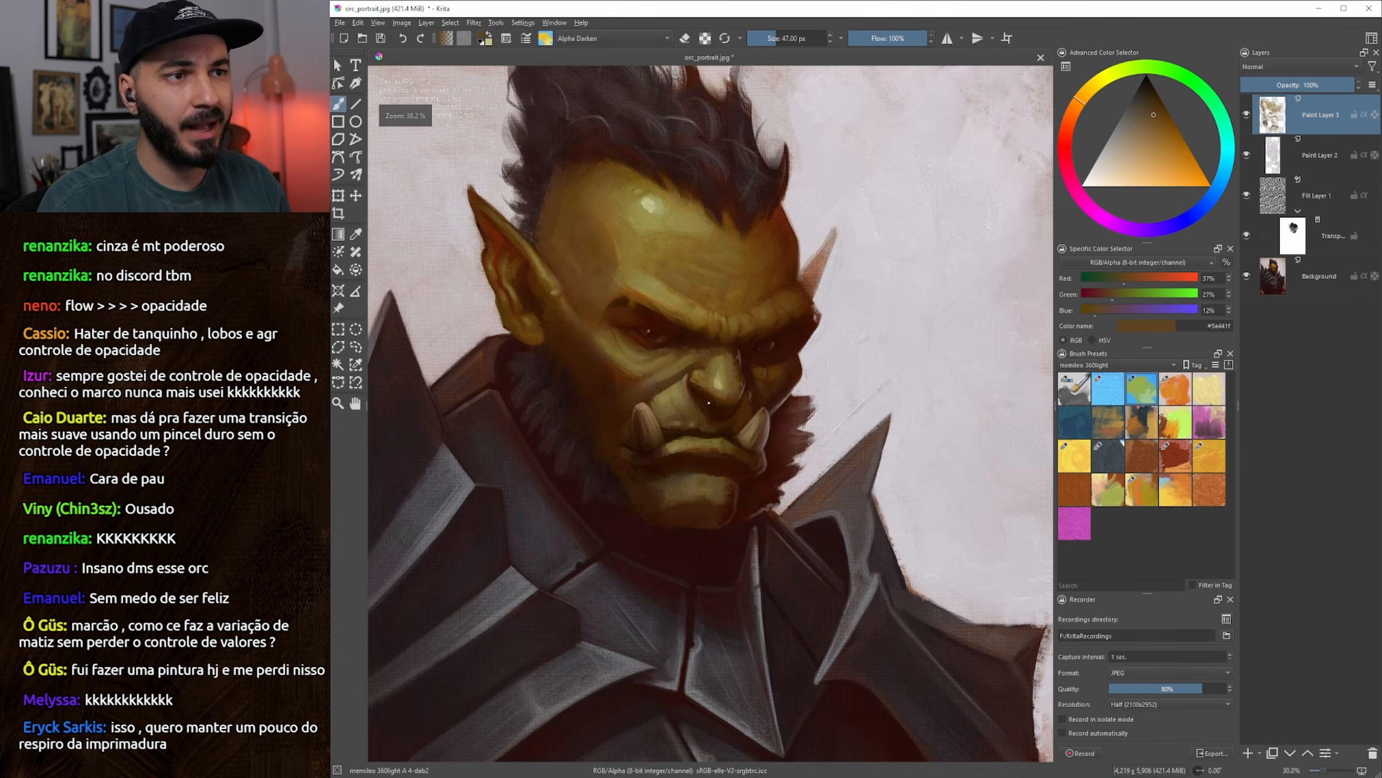
Sample the tusk's pale yellow and the forehead's tone for highlight dabs, adjusting the brush between 51 and 68 px
left_click(645, 406, "ctrl")
key("bracketright")
mouse_move(686, 348)
left_mouse_down()
mouse_move(701, 485)
mouse_move(693, 245)
left_mouse_up()
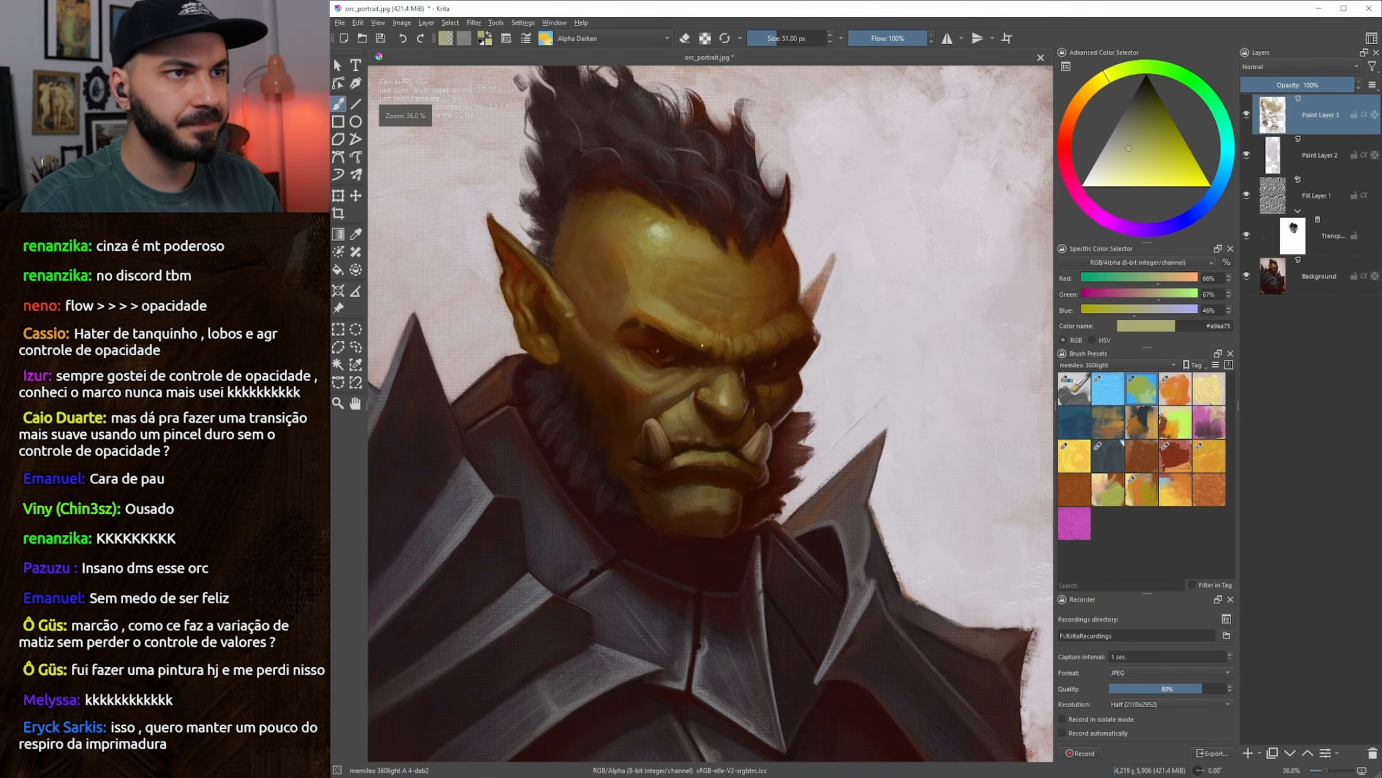
left_click(690, 245, "ctrl")
key("bracketright")
key("bracketright")
key("bracketright")
key("bracketright")
key("bracketleft")
key("bracketleft")
key("bracketleft")
key("bracketleft")
Inspect the portrait close up and as a whole, sampling browns from the face
mouse_move(626, 369)
left_mouse_down()
mouse_move(659, 385)
mouse_move(709, 286)
left_mouse_up()
left_click_drag(507, 323, 804, 456)
mouse_move(788, 396)
left_mouse_down()
mouse_move(781, 430)
mouse_move(716, 382)
mouse_move(738, 368)
left_mouse_up()
left_click_drag(712, 413, 669, 530)
left_click_drag(888, 427, 806, 368)
mouse_move(783, 419)
left_mouse_down()
mouse_move(824, 358)
mouse_move(746, 370)
mouse_move(768, 402)
mouse_move(751, 406)
mouse_move(773, 402)
mouse_move(698, 544)
left_mouse_up()
left_click(696, 296, "ctrl")
left_click(769, 404, "ctrl")
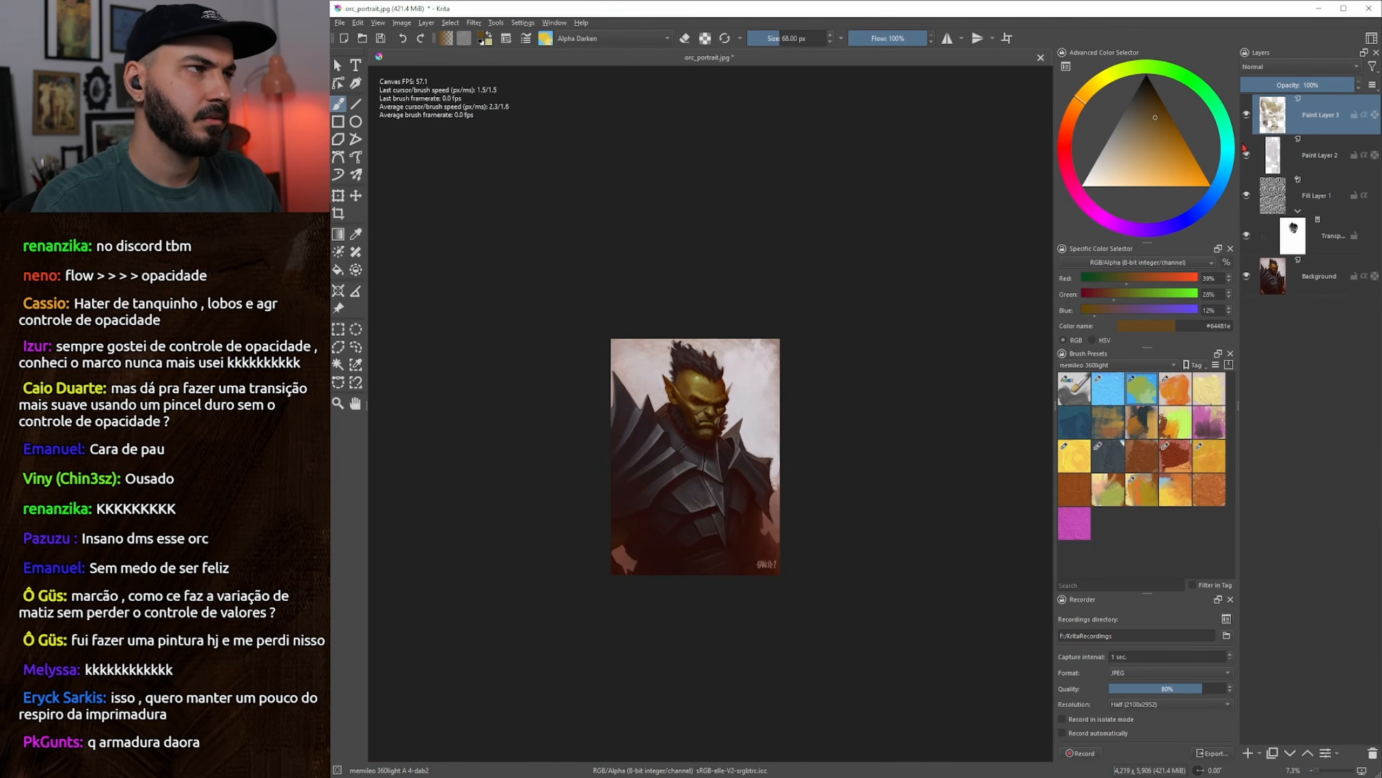
Compare the whole portrait with Paint Layer 3 hidden and shown and inspect the full figure
left_click(1247, 115)
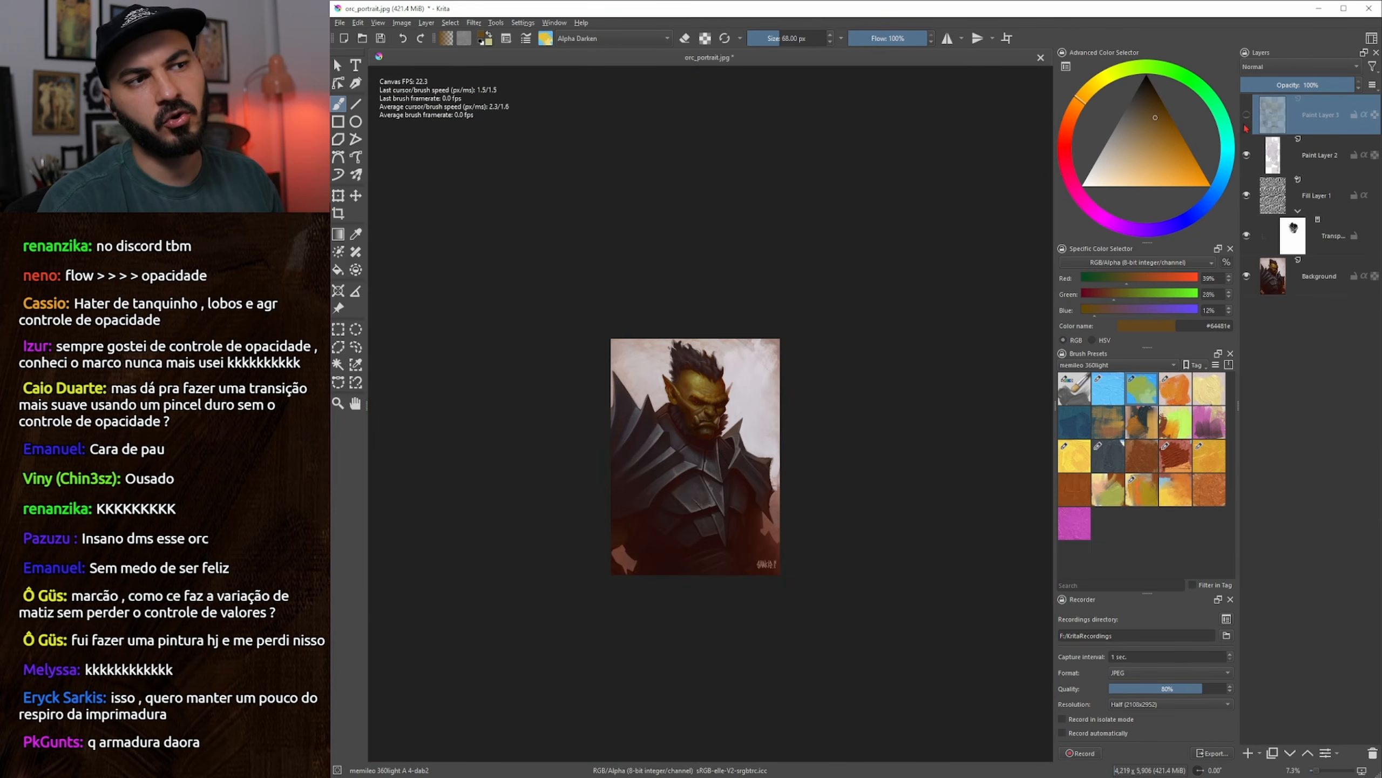
left_click(1245, 126)
left_click_drag(712, 399, 757, 267)
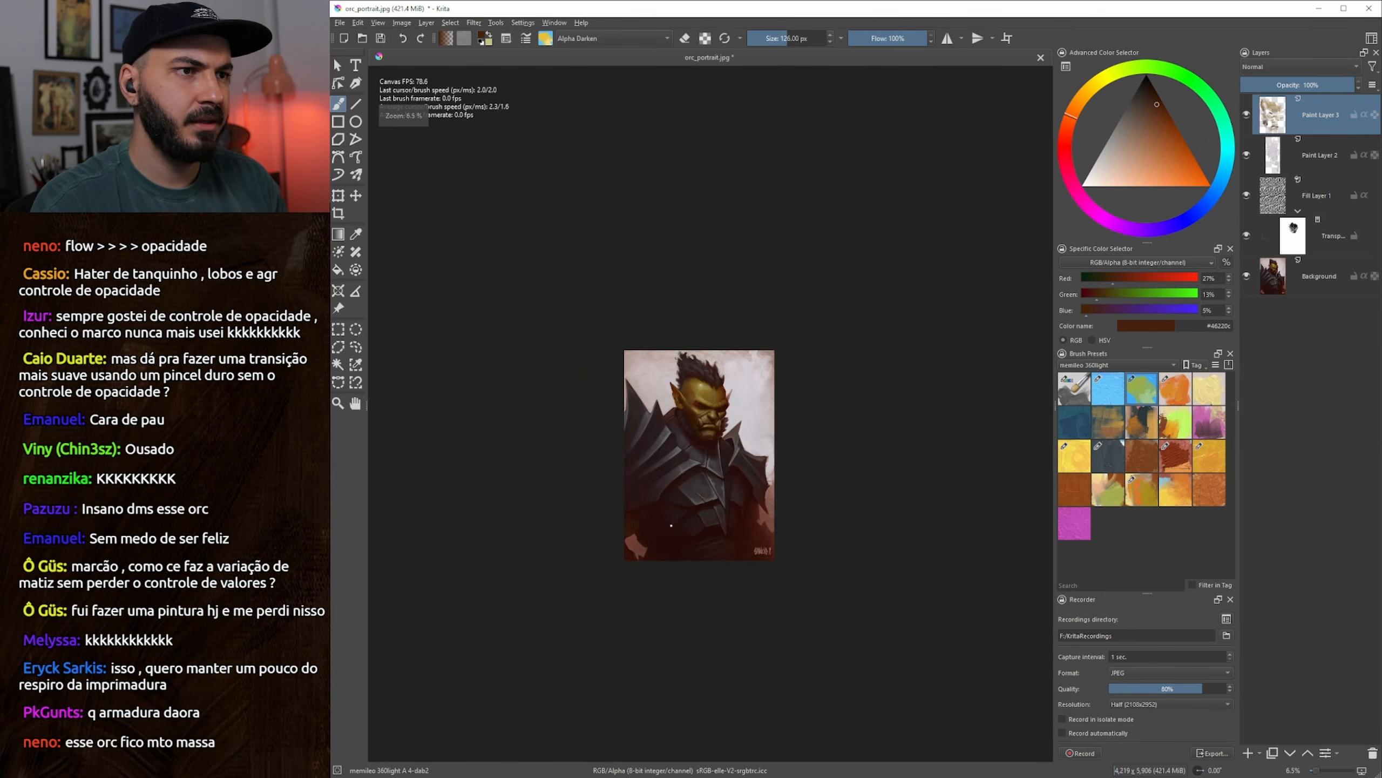
left_click_drag(723, 489, 660, 444)
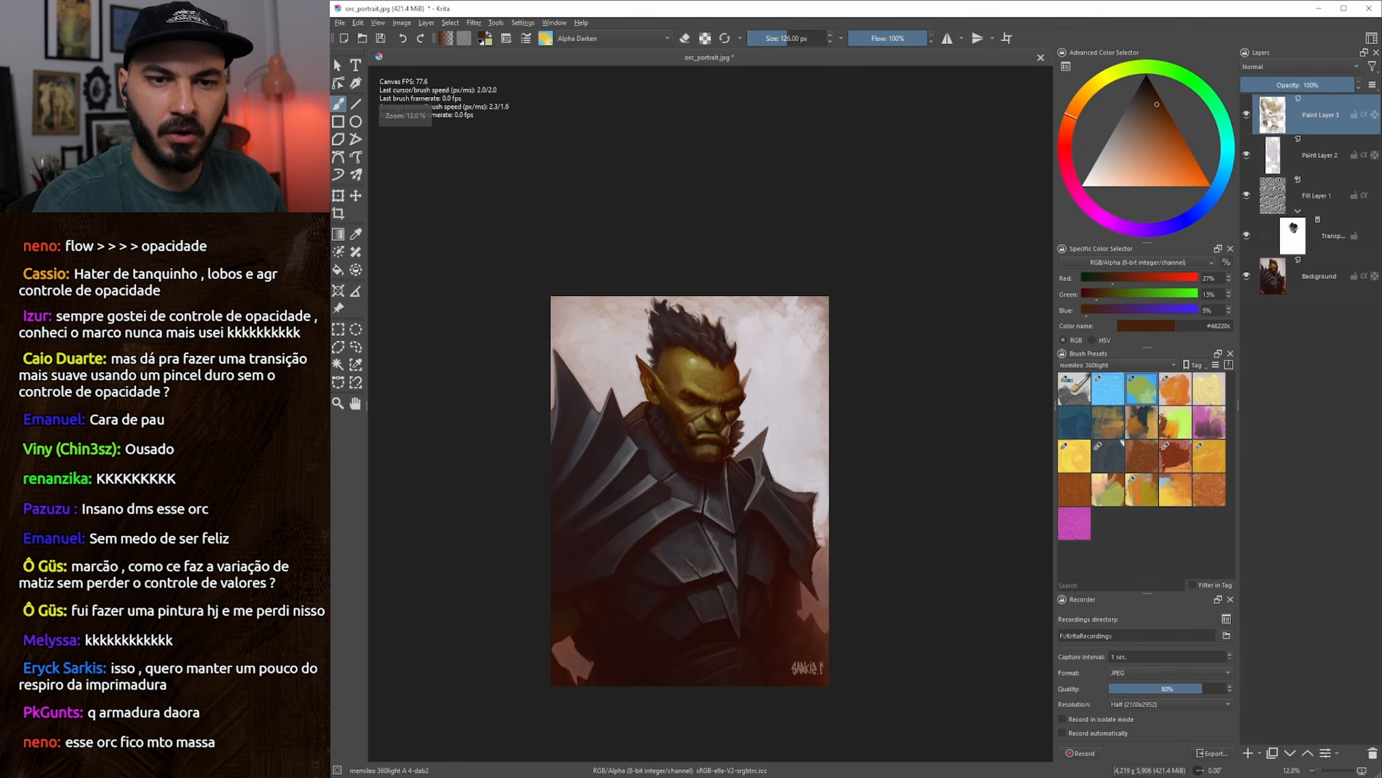
Sample a grey from the chest plate for the armour, with the brush enlarged to 154 px
mouse_move(778, 506)
left_mouse_down()
mouse_move(739, 460)
mouse_move(700, 454)
mouse_move(708, 405)
mouse_move(778, 389)
left_mouse_up()
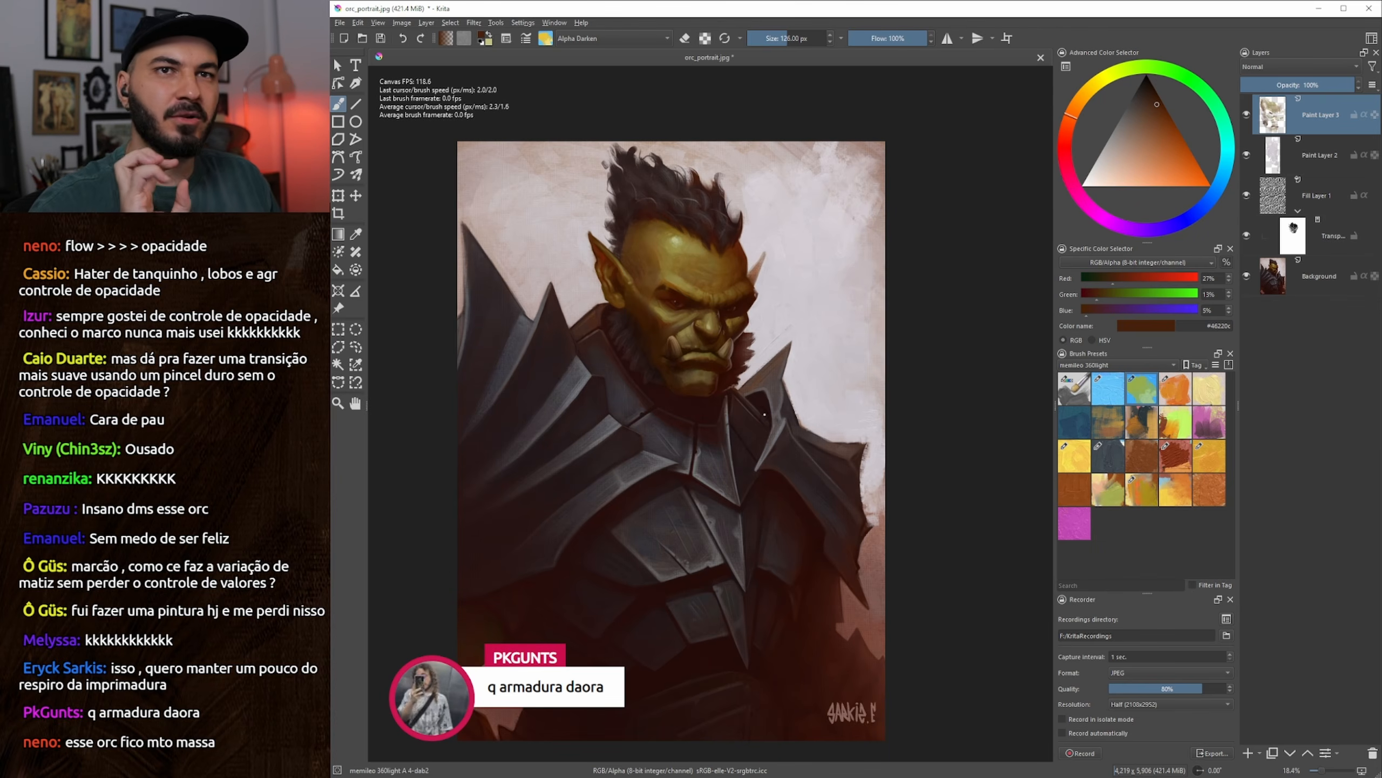
left_click_drag(765, 435, 781, 422)
mouse_move(639, 353)
left_mouse_down()
mouse_move(645, 374)
mouse_move(621, 349)
mouse_move(595, 362)
mouse_move(632, 336)
left_mouse_up()
key("bracketright")
key("bracketright")
key("bracketright")
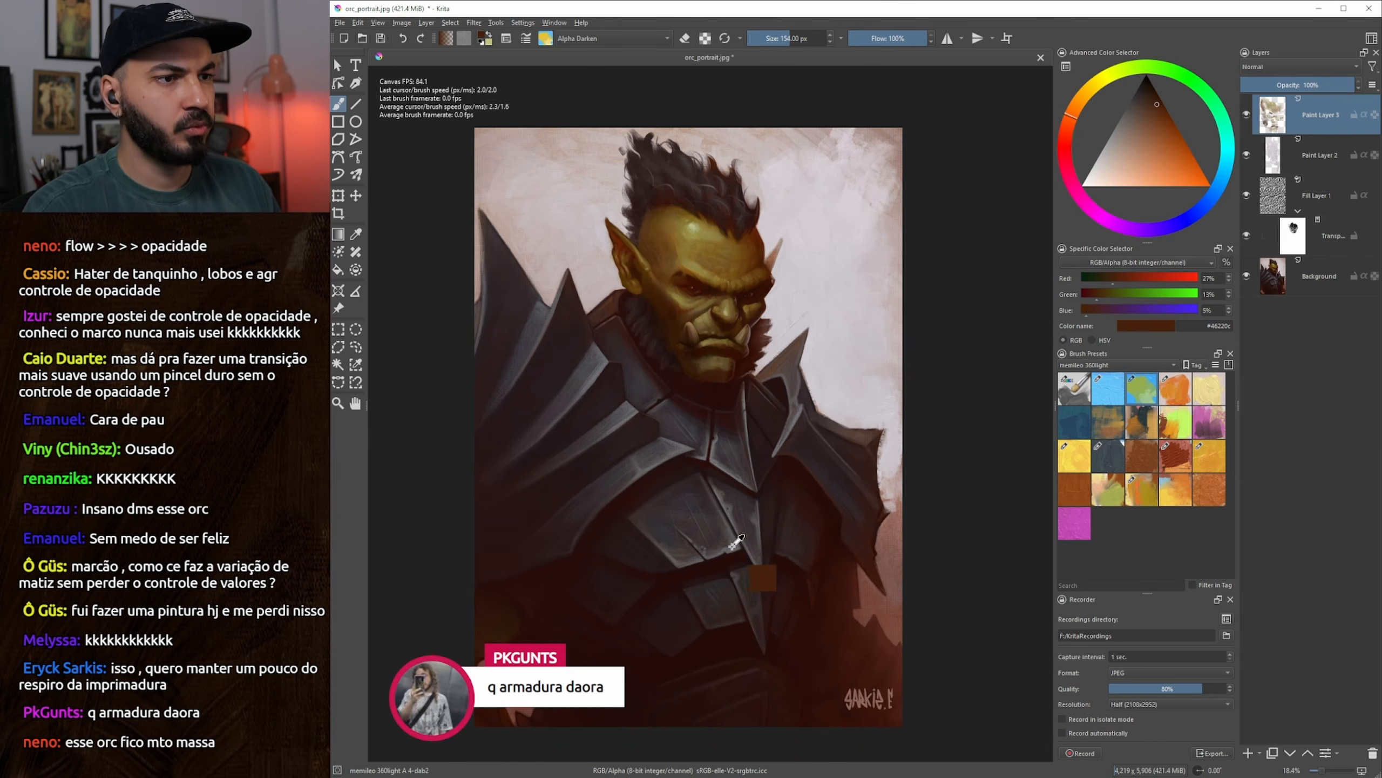
left_click(739, 540, "ctrl")
left_click_drag(713, 485, 731, 483)
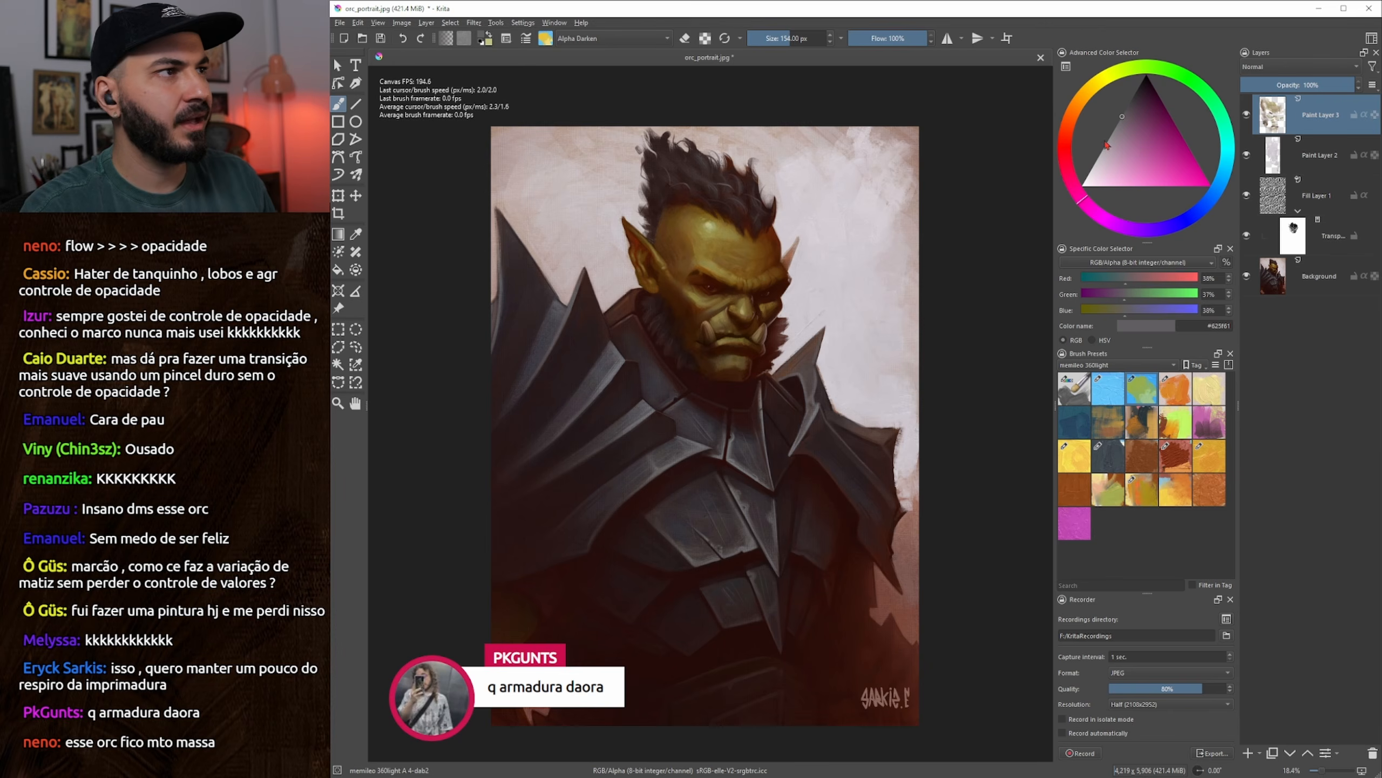
Choose a lighter neutral grey at 62% RGB and paint a highlight on the shoulder plate's edge, starting at 44 px
left_click(1106, 142)
key("bracketleft")
key("bracketleft")
key("bracketleft")
key("bracketleft")
key("bracketleft")
key("bracketleft")
key("bracketleft")
key("bracketleft")
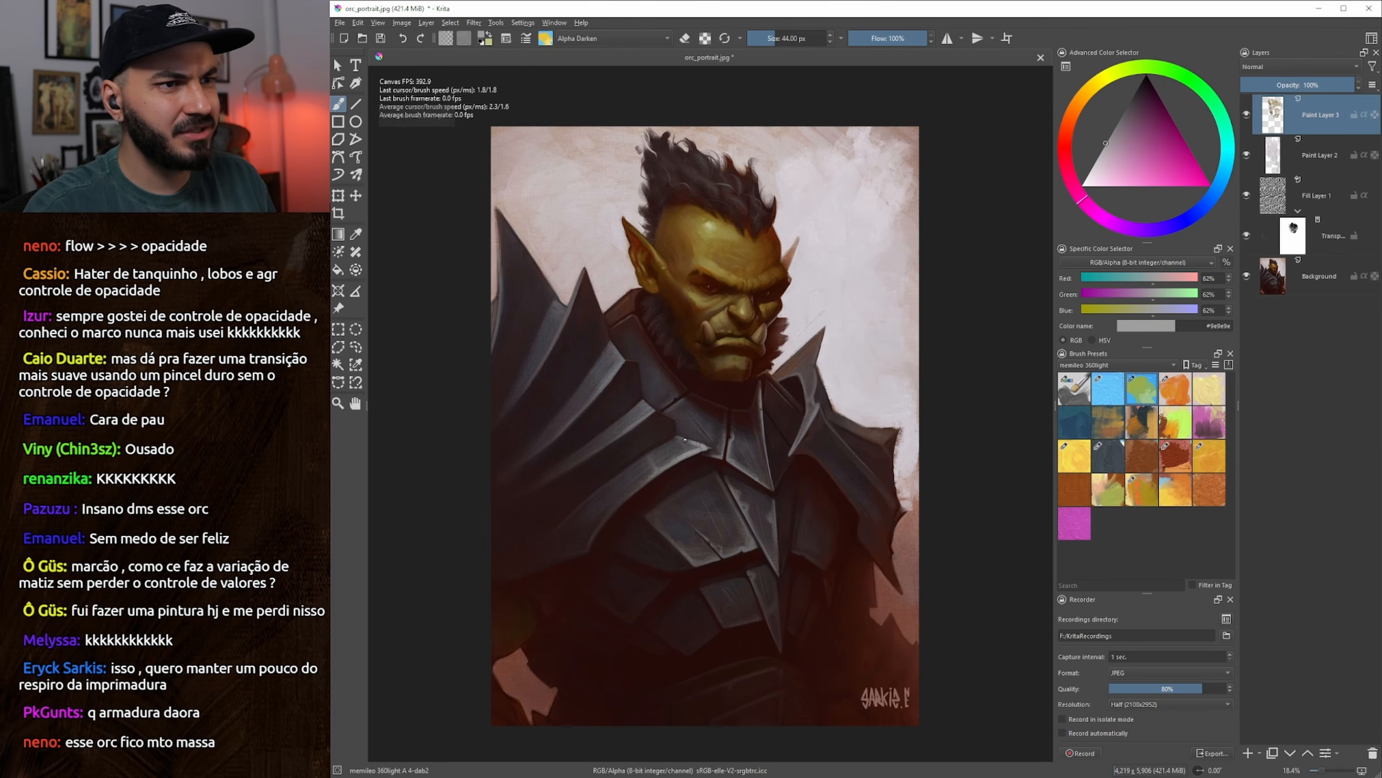
key("bracketright")
key("bracketright")
key("bracketright")
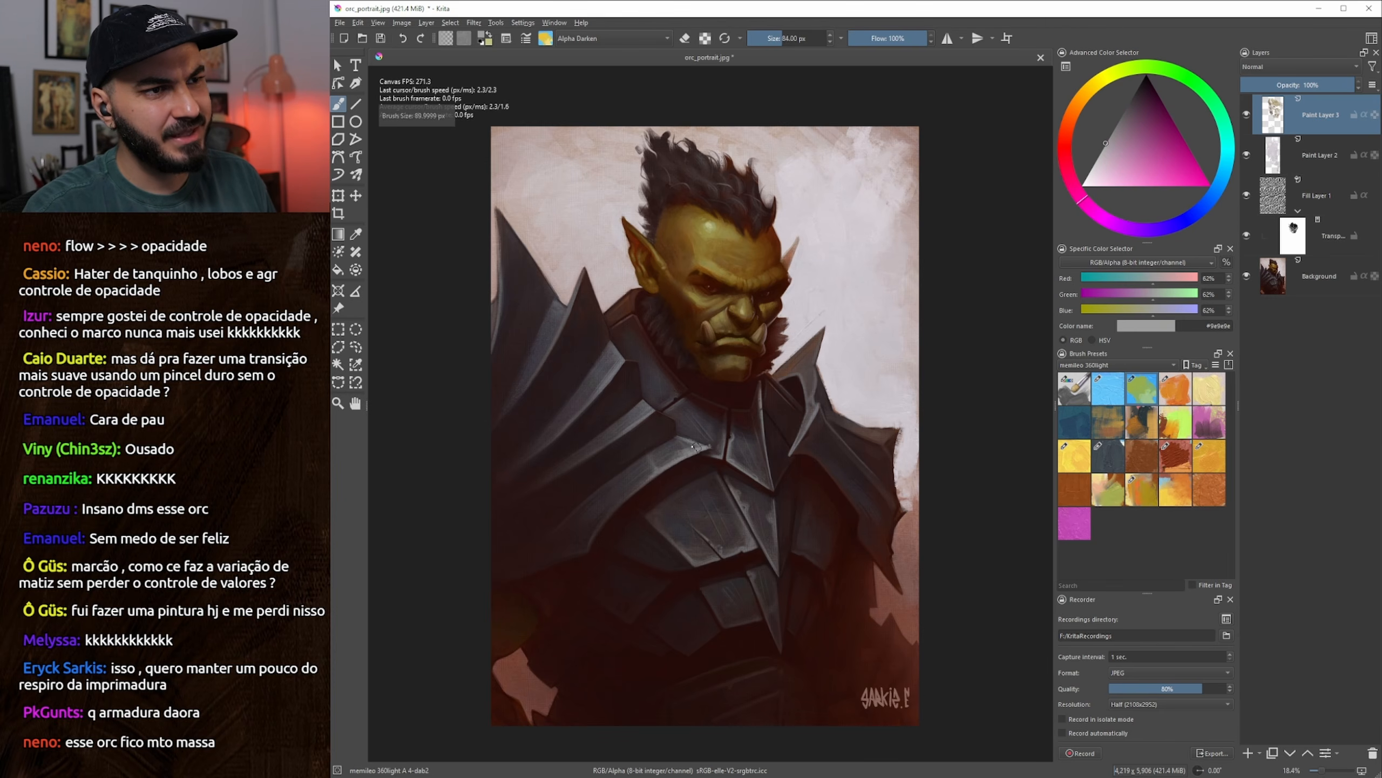
Sample a mid grey from the shoulder plate and blend its surface with the brush at 201 px and larger
key("bracketright")
key("bracketright")
key("bracketright")
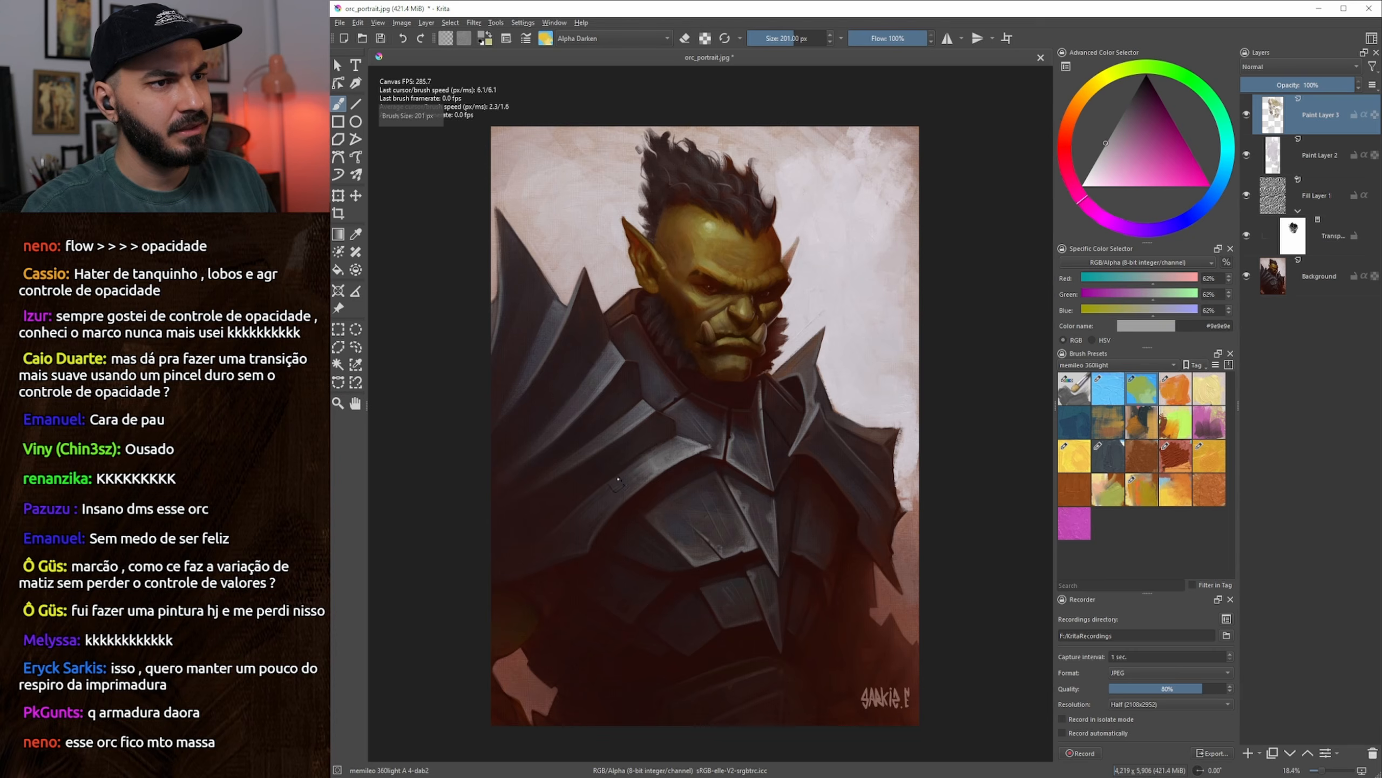
left_click(649, 466, "ctrl")
key("bracketright")
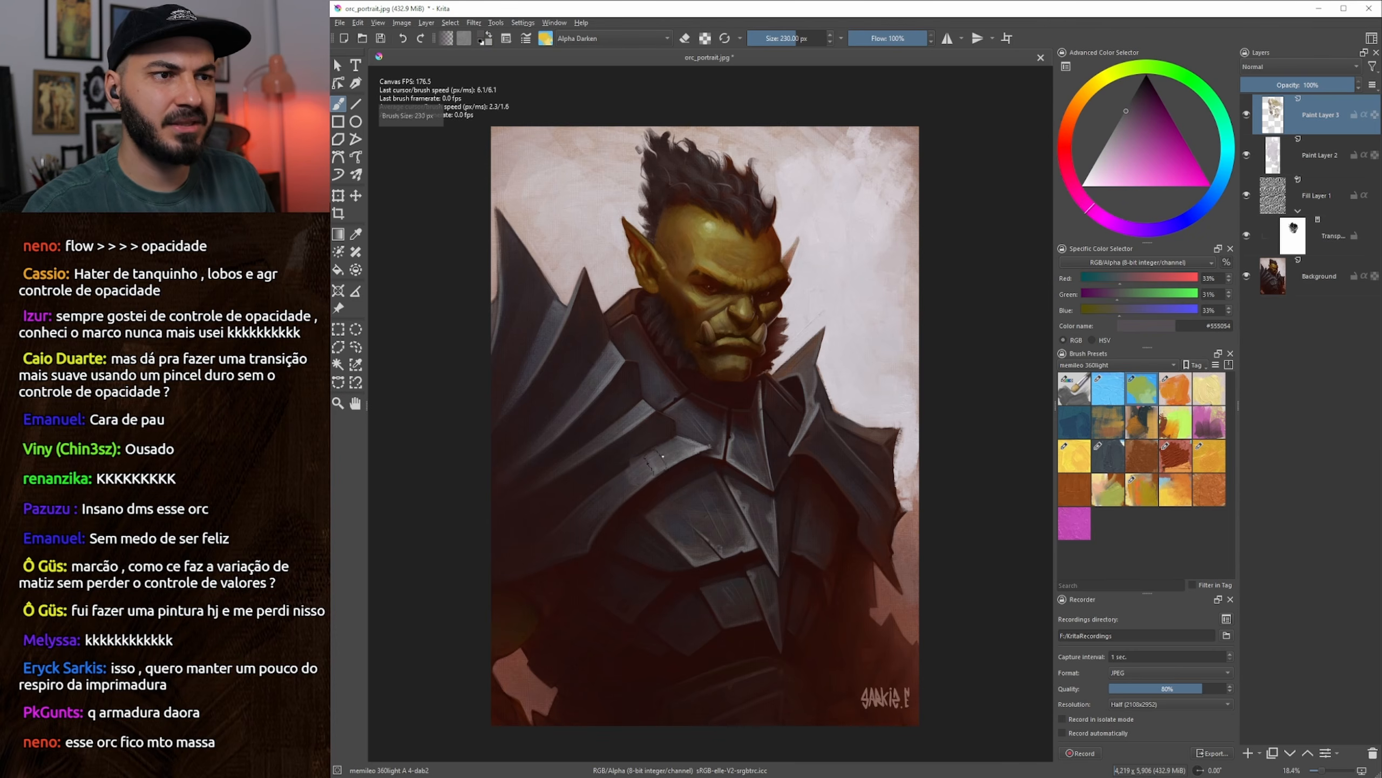
key("bracketright")
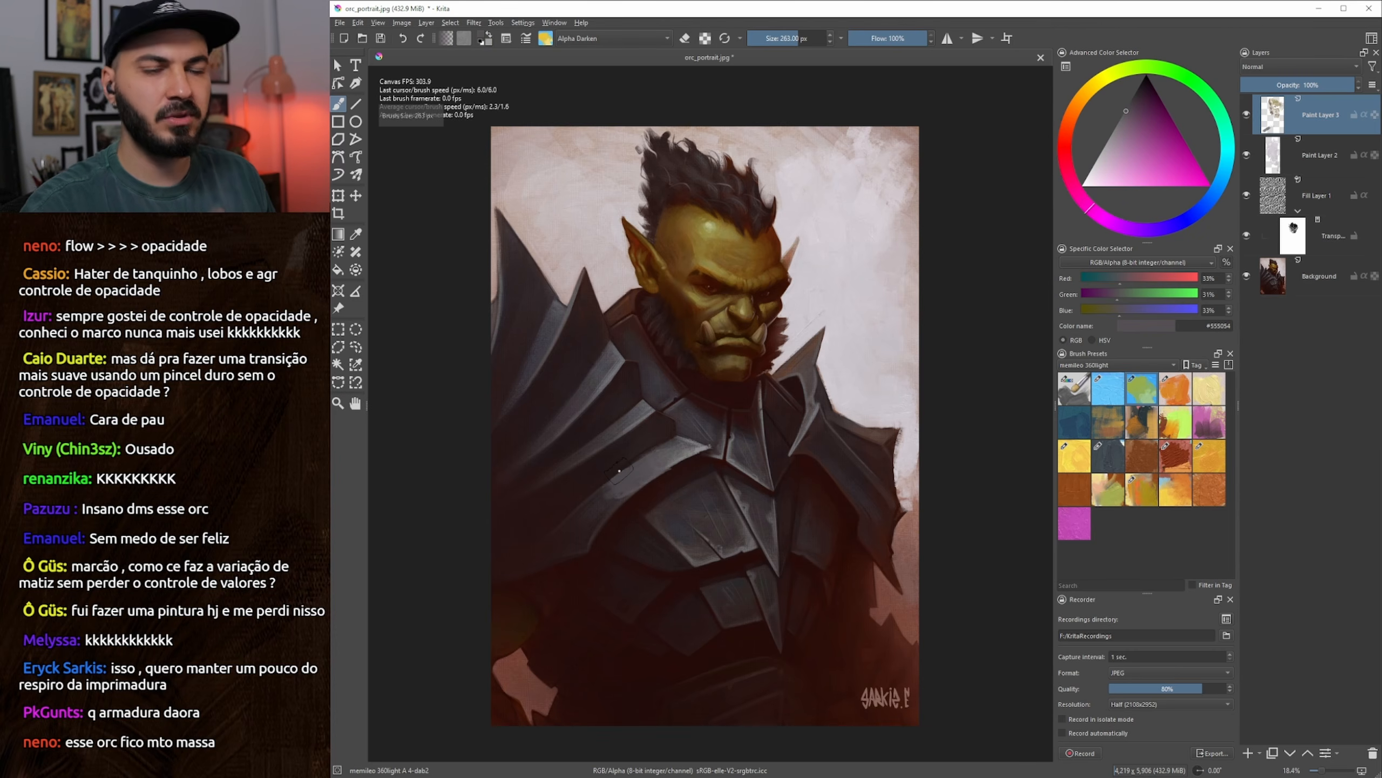
left_click_drag(589, 437, 583, 432)
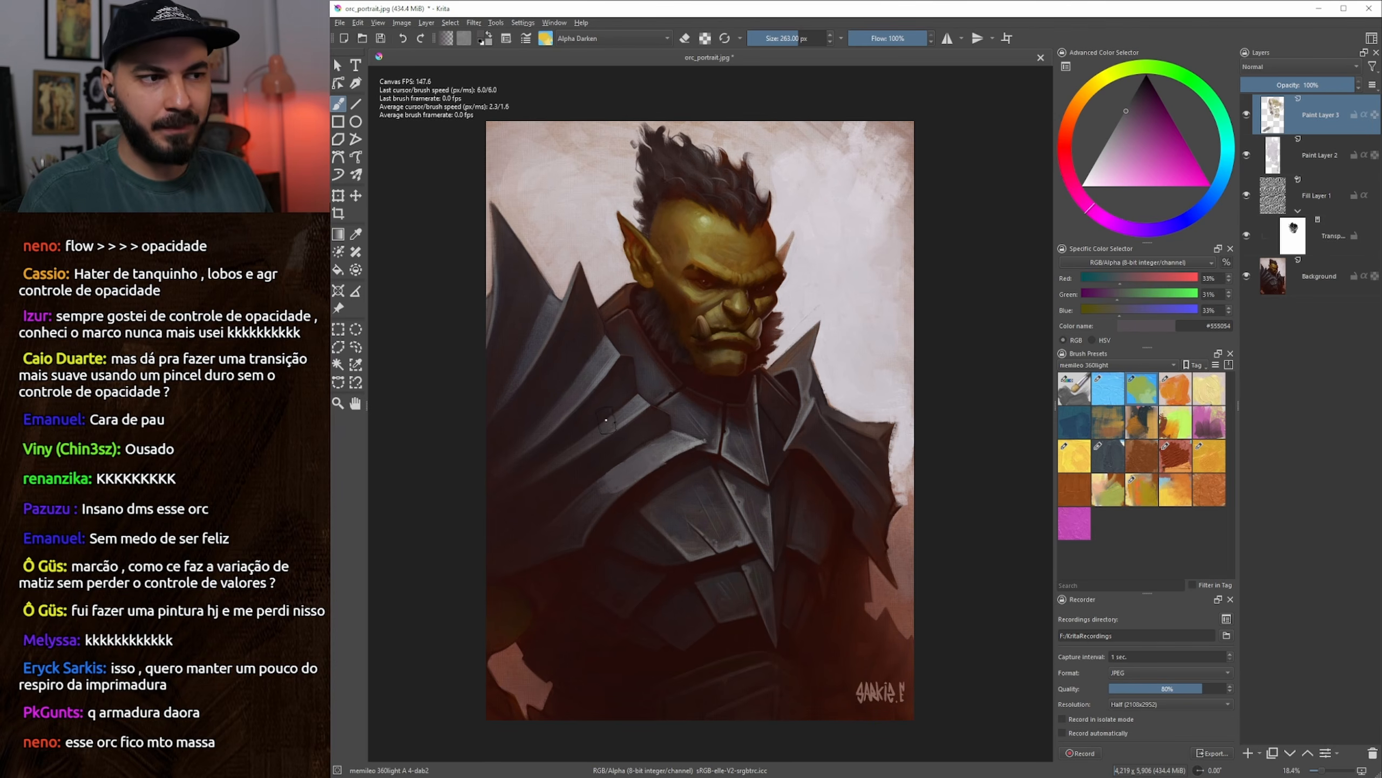
Sample the dark tone between the shoulder plates and deepen their shadows with the brush at 281 px
left_click(606, 419, "ctrl")
key("bracketright")
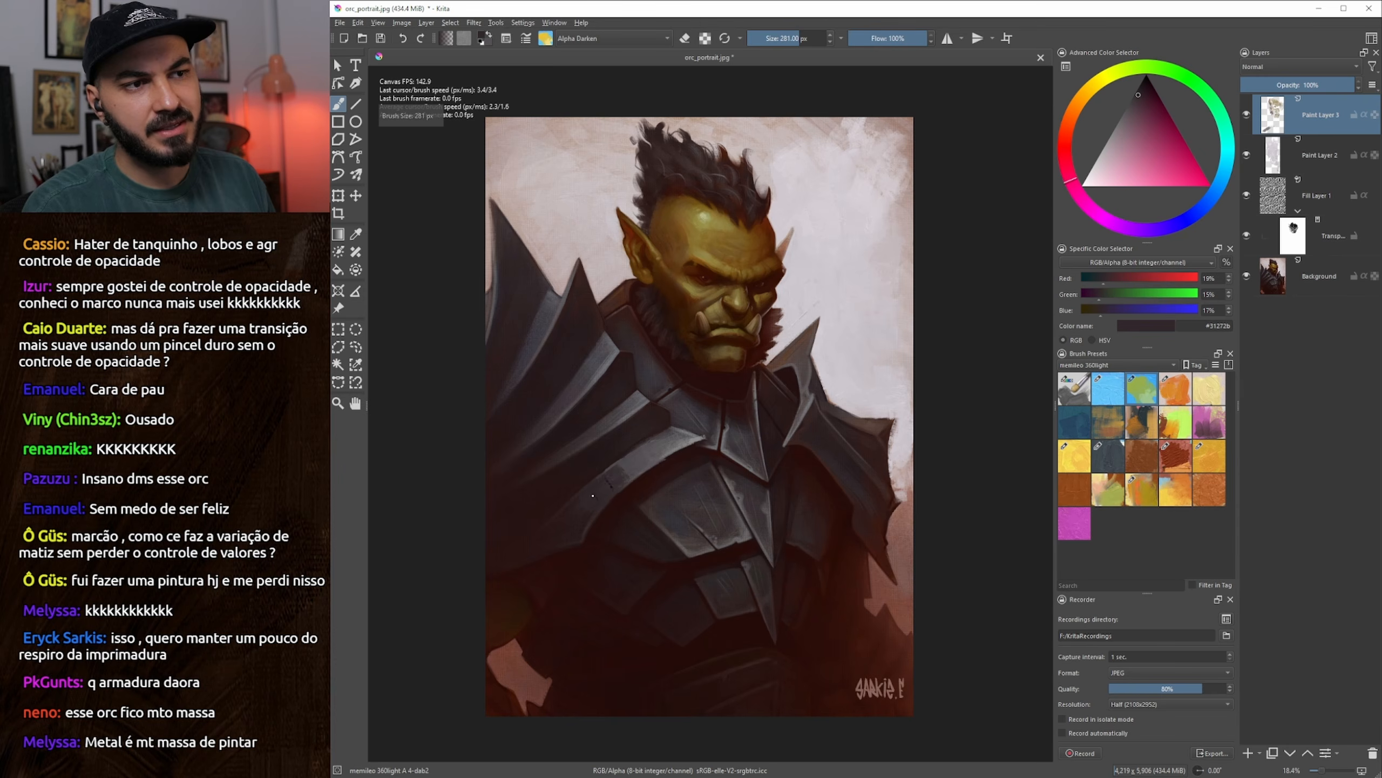
key("bracketleft")
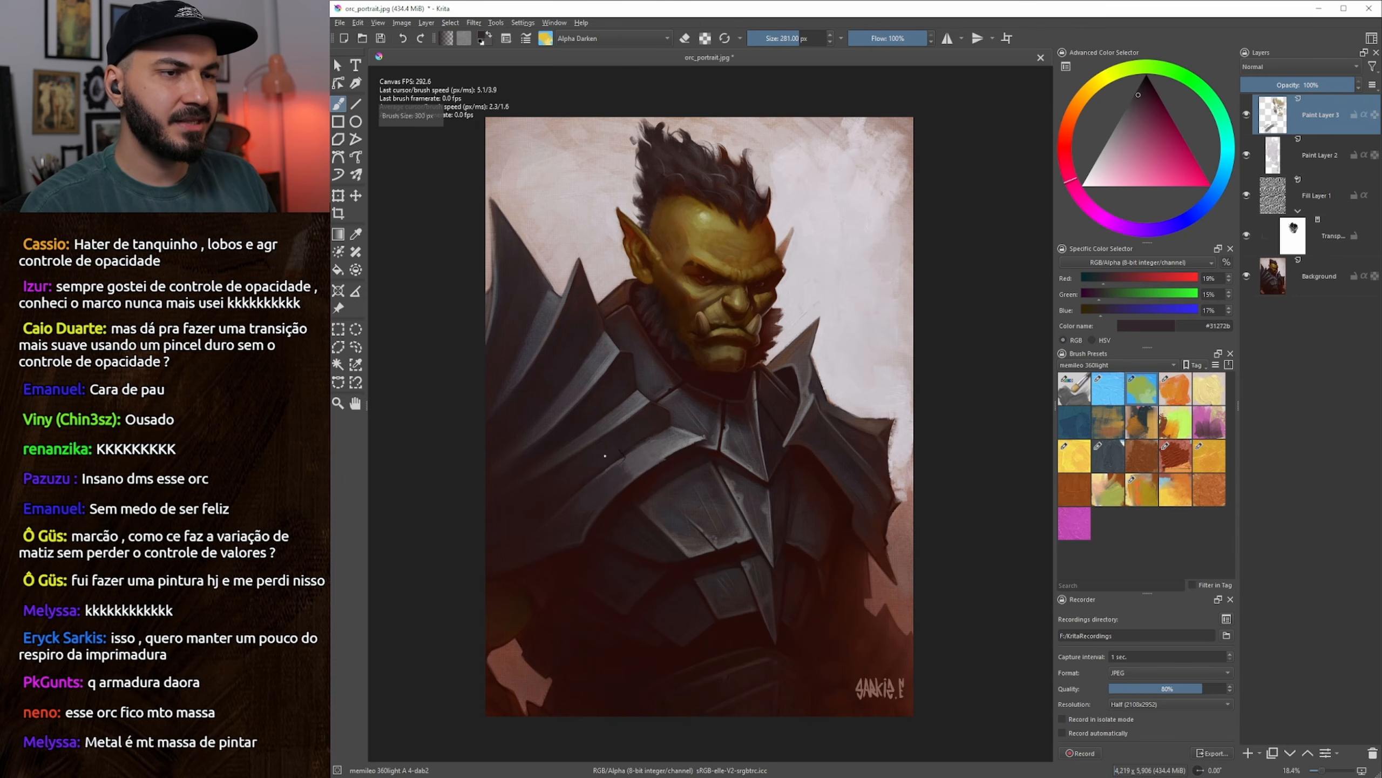
left_click_drag(599, 454, 637, 435)
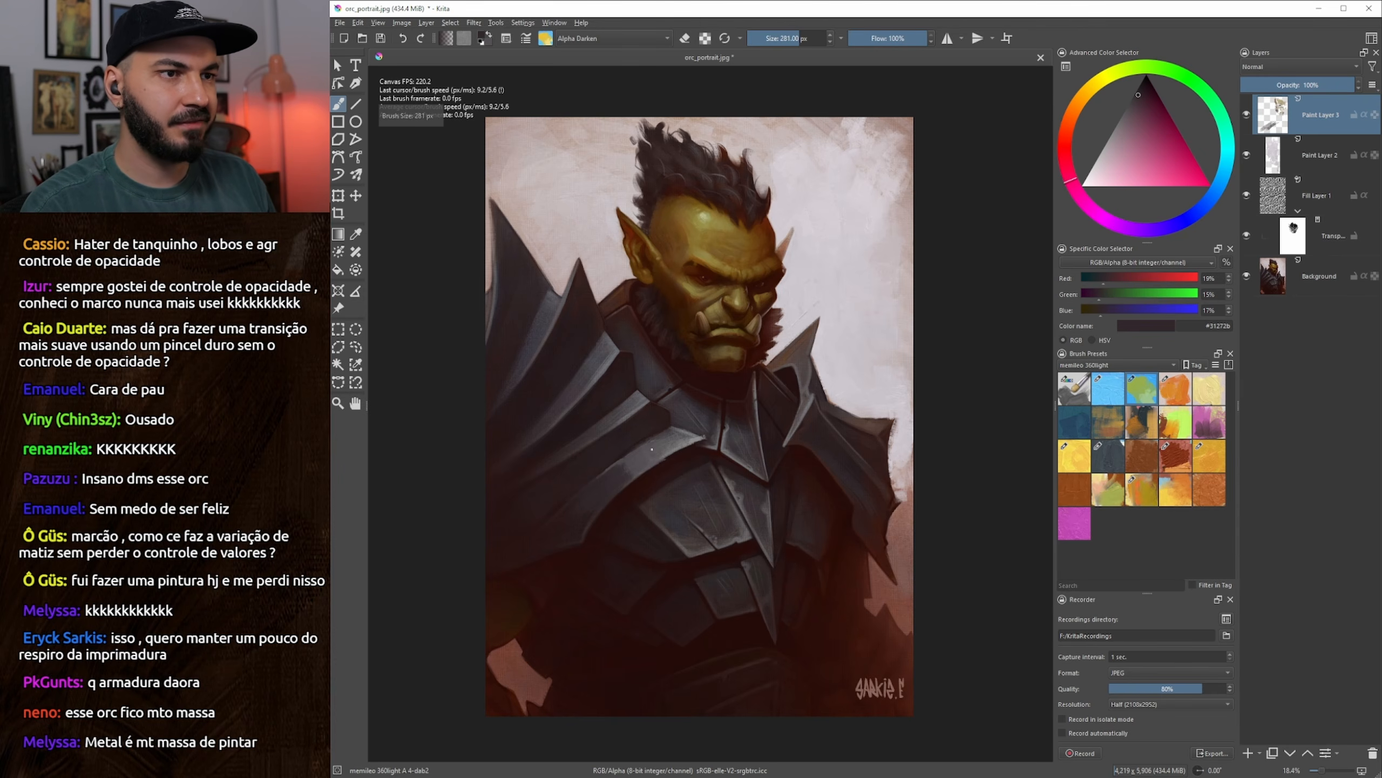
Sample the lit grey of the lower shoulder plate and refine its form with the brush reduced to 144 px
left_click(643, 446, "ctrl")
key("bracketleft")
key("bracketleft")
key("bracketleft")
key("bracketleft")
key("bracketleft")
key("bracketleft")
key("bracketleft")
key("bracketleft")
key("bracketleft")
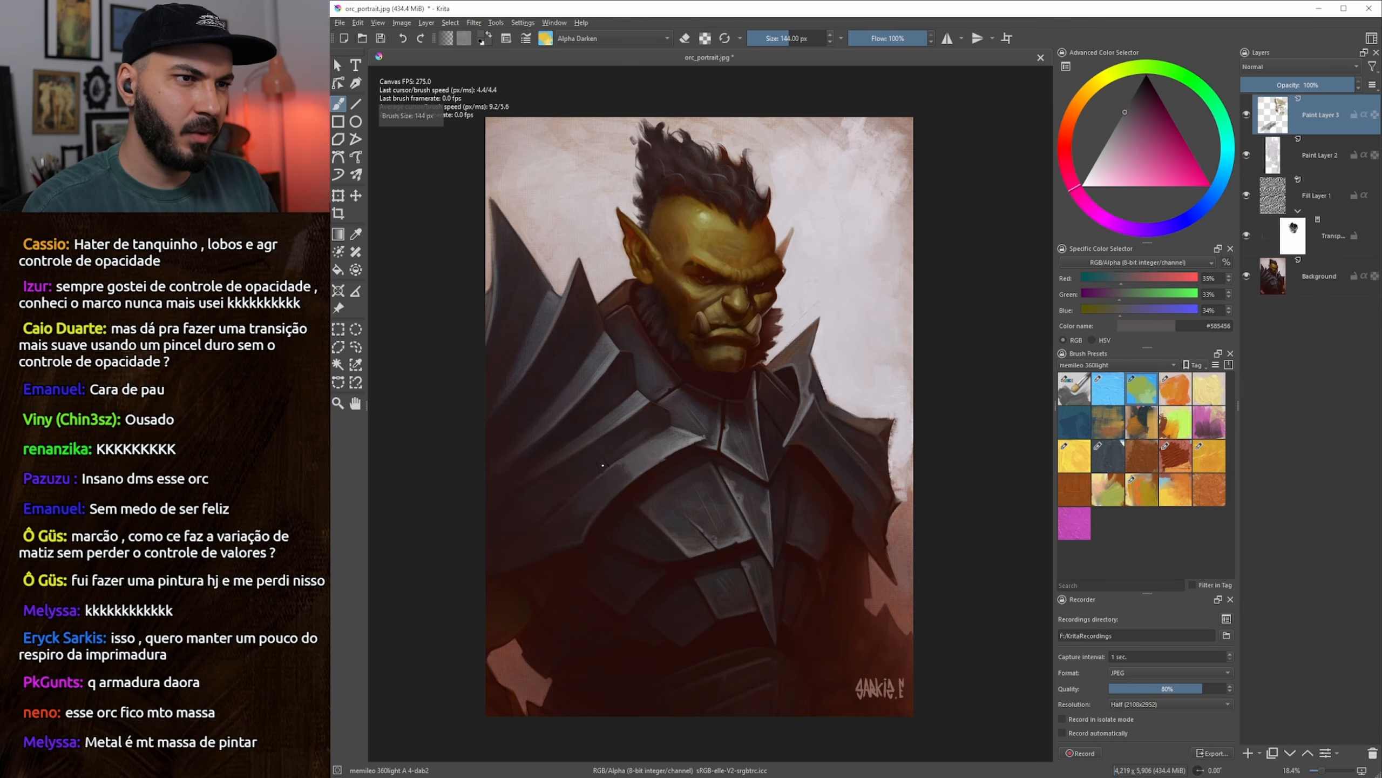
Alternate between the shoulder plate's sampled dark and mid grey to refine its shading at 144 px
left_click(587, 474, "ctrl")
key("bracketleft")
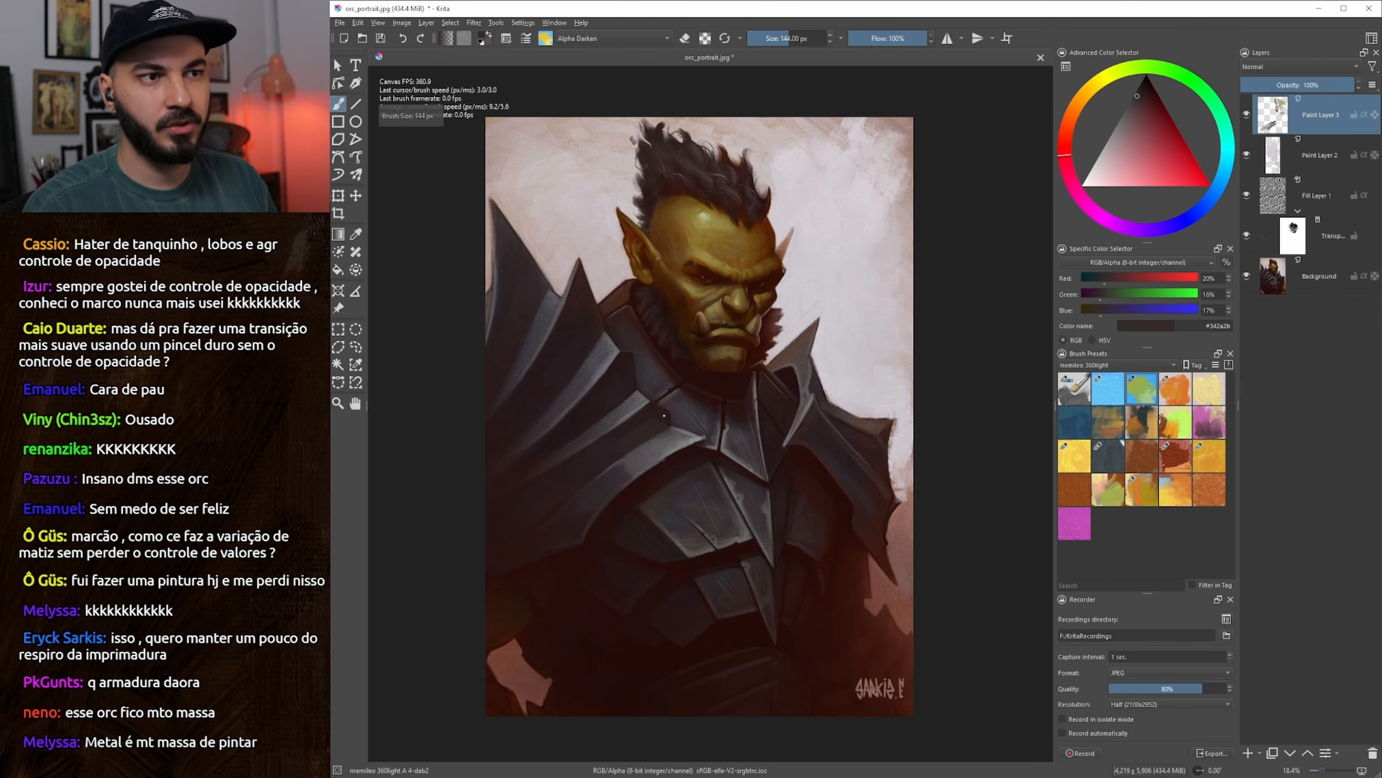
left_click_drag(684, 385, 694, 401)
left_click(662, 467, "ctrl")
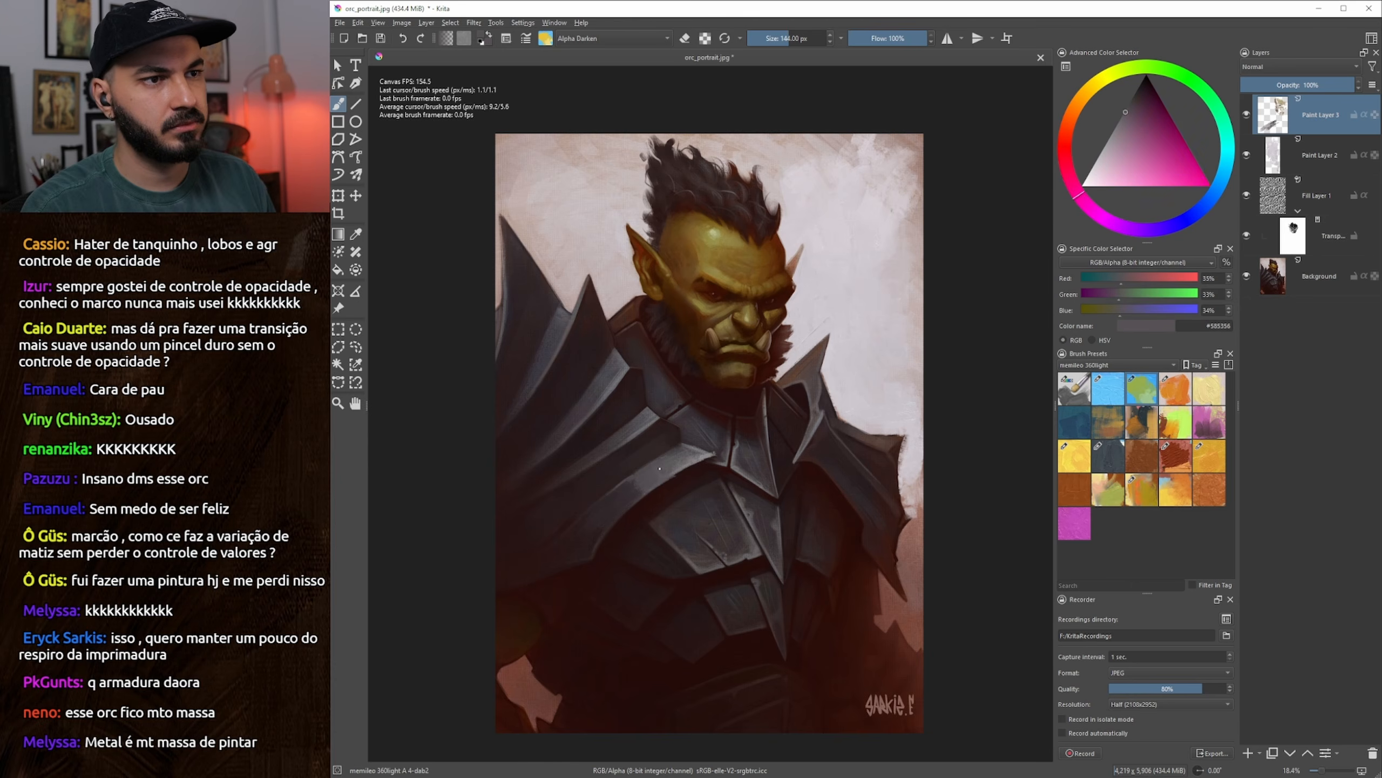
Sample a lighter grey near the shoulder plate's tip and brighten the plate above with a smaller brush
left_click(696, 456, "ctrl")
key("bracketleft")
key("bracketleft")
key("bracketleft")
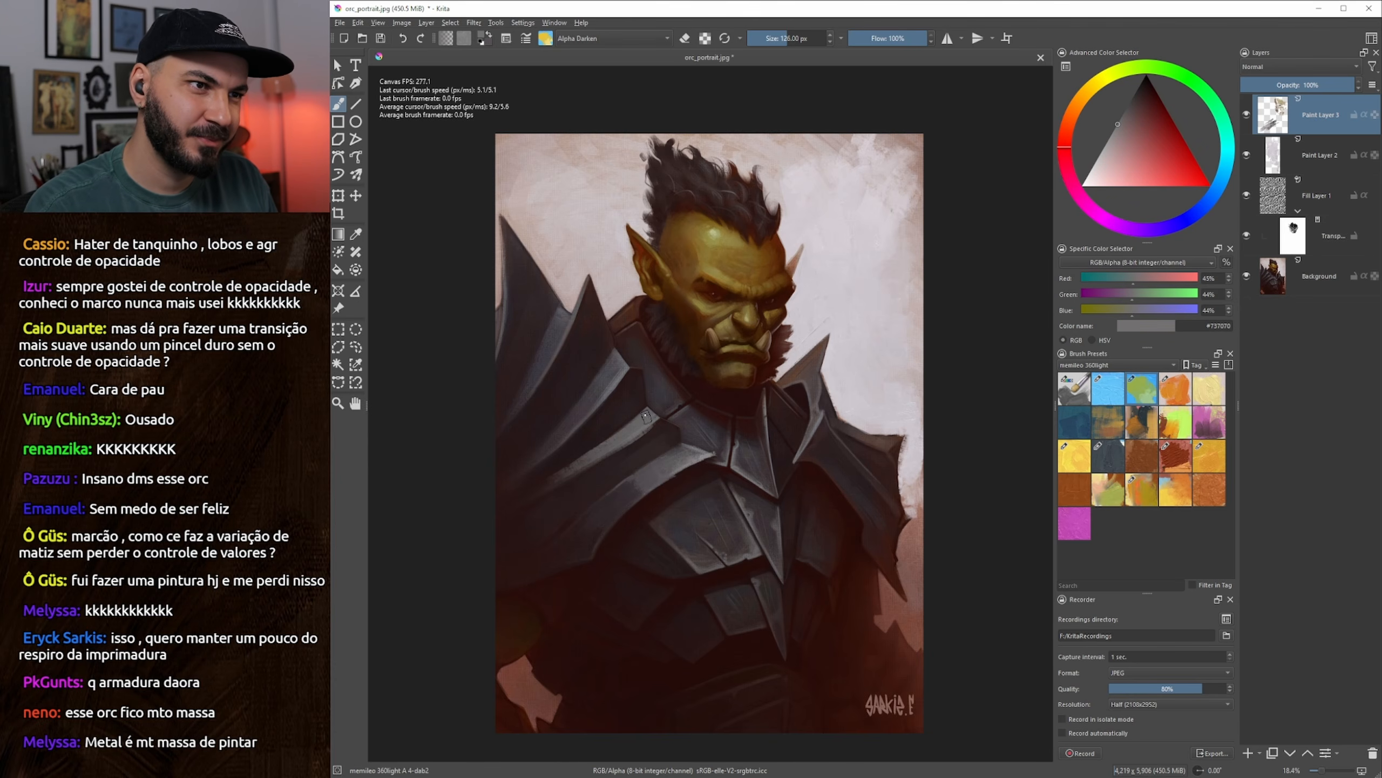
key("bracketleft")
key("bracketleft")
key("bracketleft")
Choose a light grey at 70% RGB and add fine highlights to the shoulder plate's edge, reducing the brush below 73 px
left_click(711, 456, "ctrl")
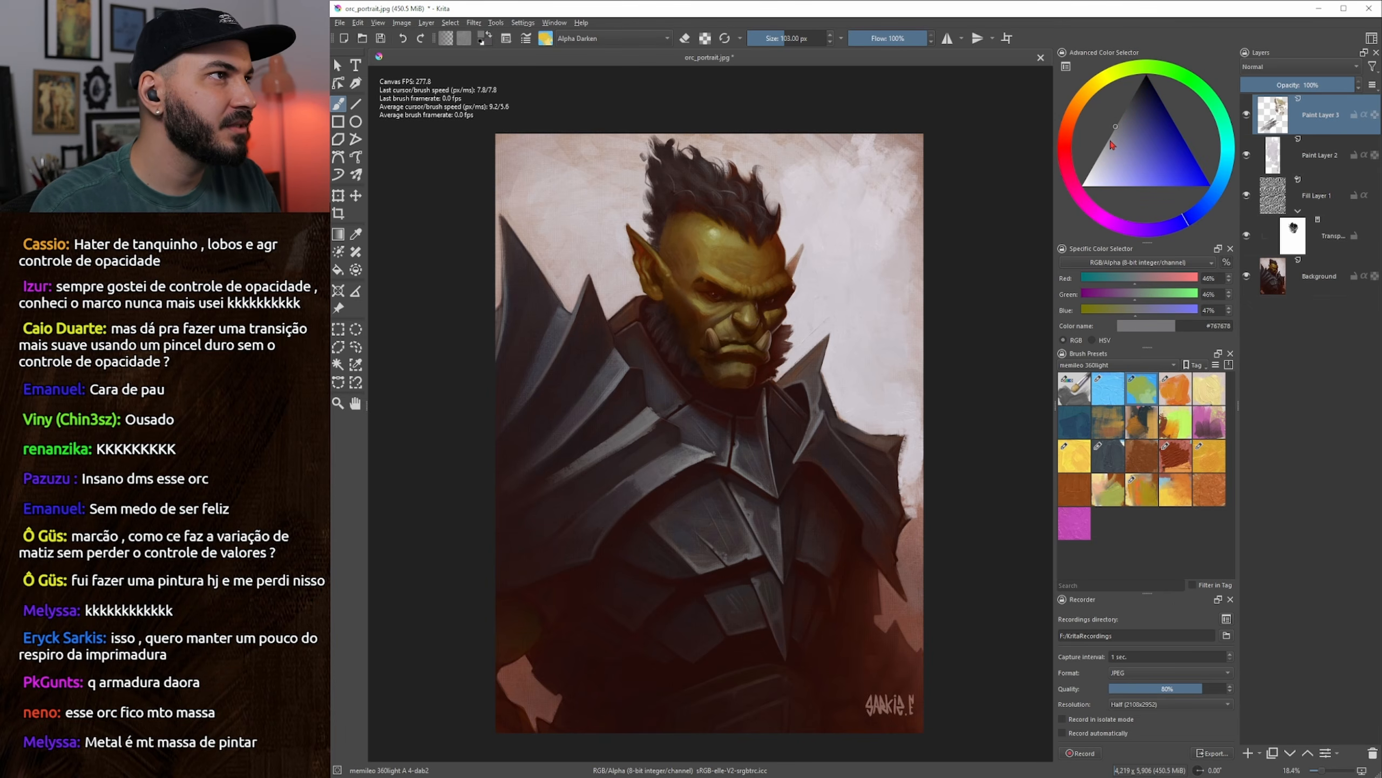
left_click(1101, 152)
key("bracketleft")
key("bracketleft")
key("bracketleft")
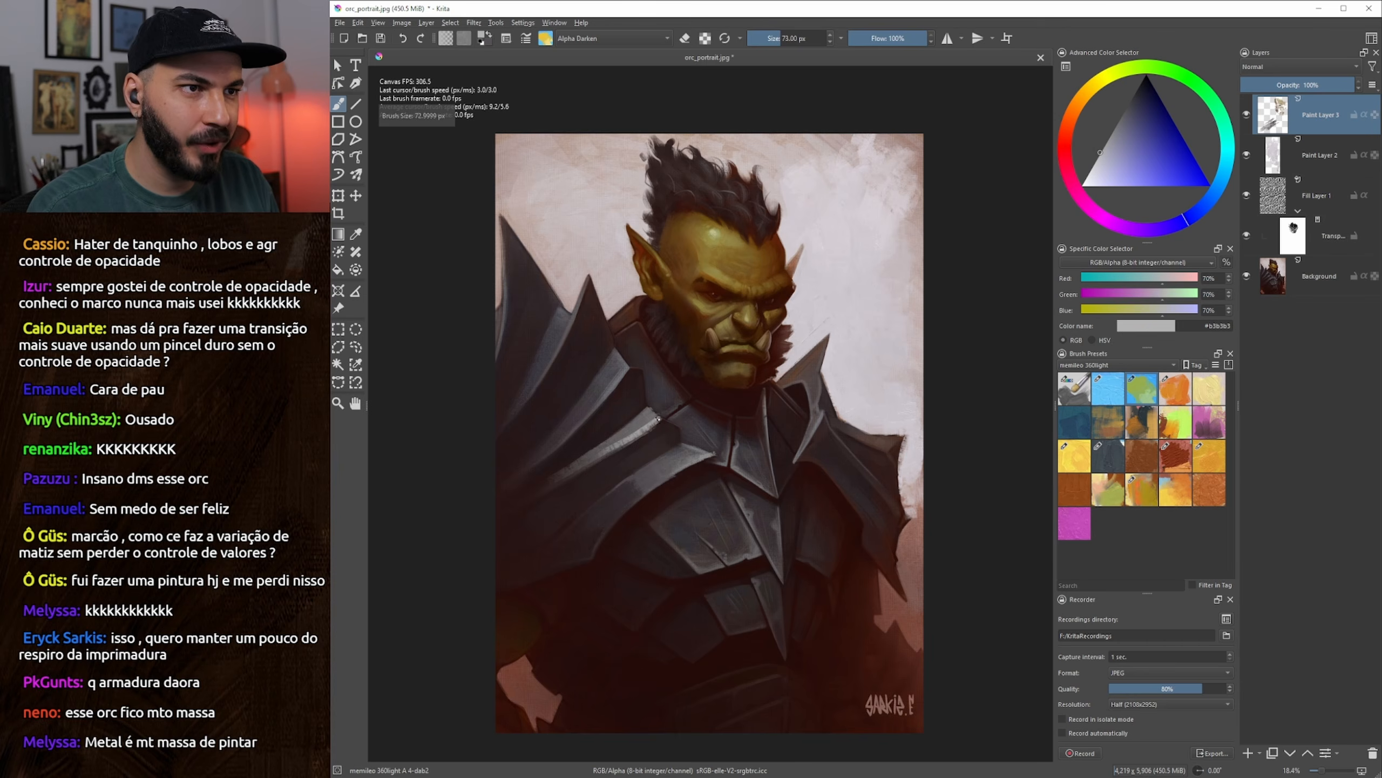
key("bracketleft")
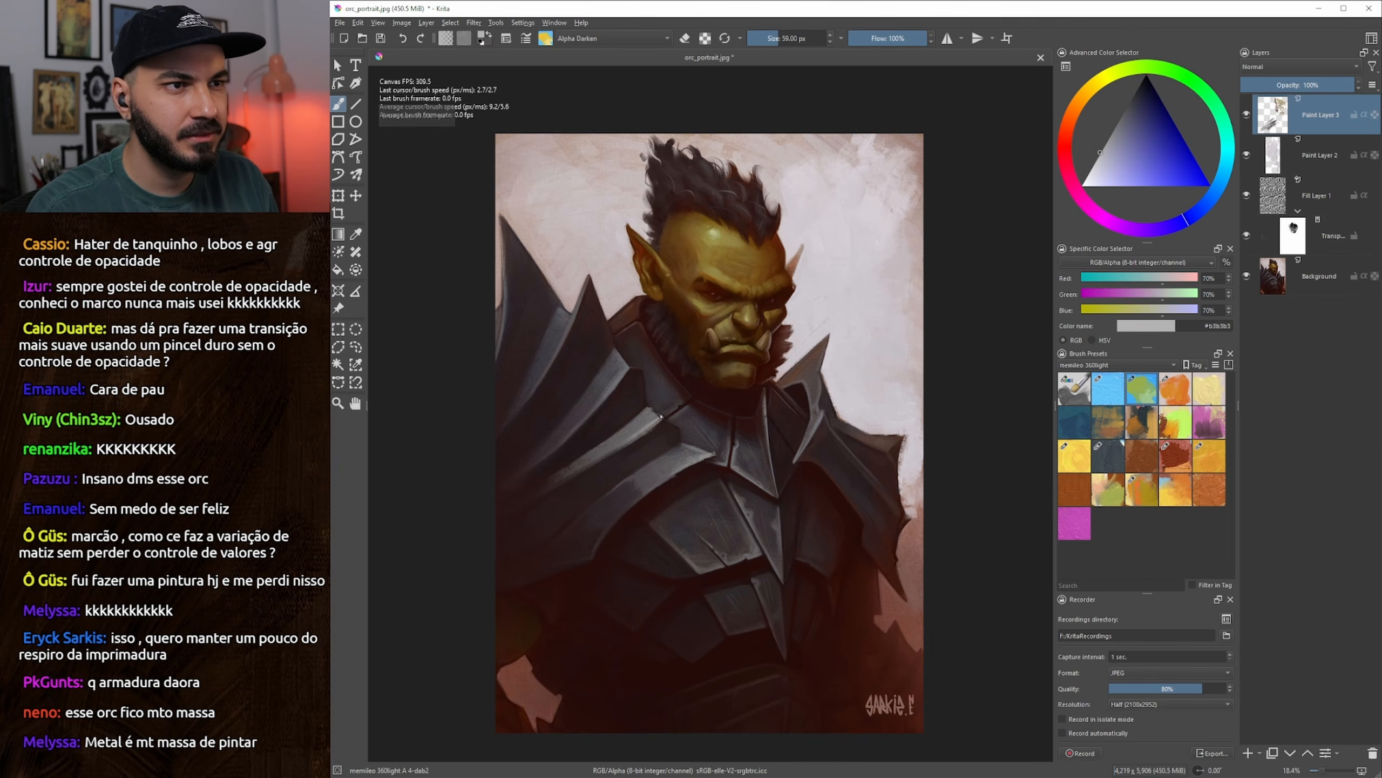
Sample the middle shoulder plate's grey and paint a broad lit stroke along the upper shoulder plate at 135 px
scroll(649, 409, "up", 3)
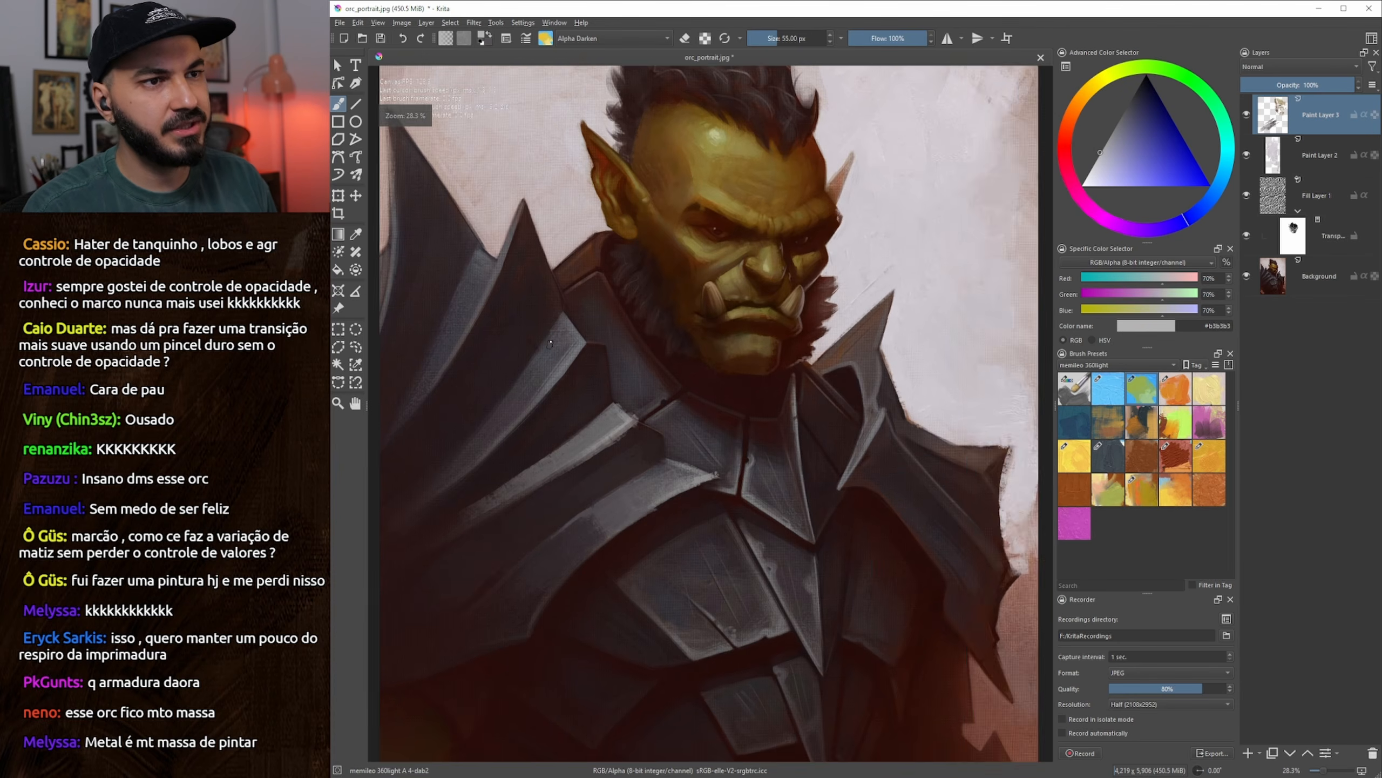
left_click(676, 418, "ctrl")
key("bracketright")
key("bracketright")
key("bracketright")
key("bracketright")
key("bracketright")
key("bracketright")
key("bracketright")
key("bracketright")
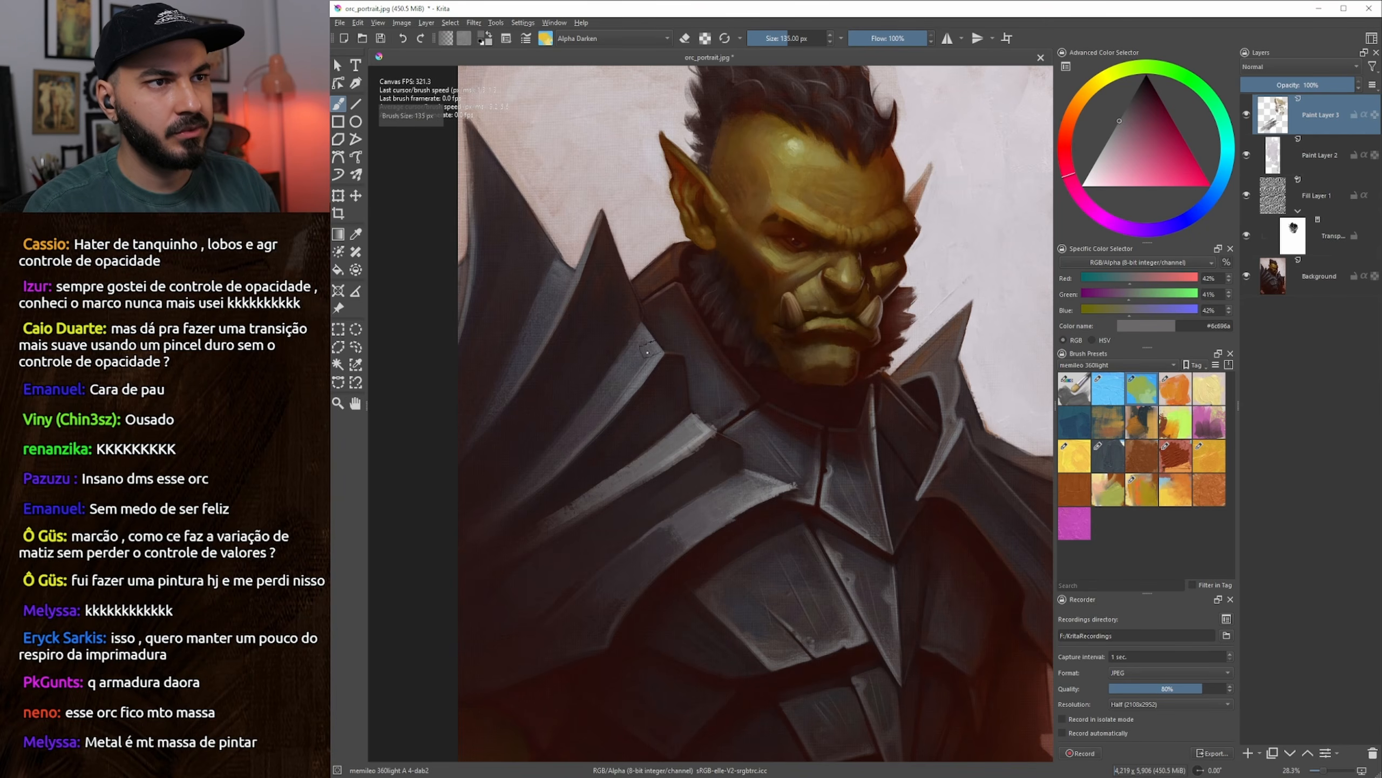
mouse_move(611, 396)
left_mouse_down()
mouse_move(639, 360)
mouse_move(588, 425)
mouse_move(643, 335)
mouse_move(560, 434)
mouse_move(600, 407)
mouse_move(540, 469)
left_mouse_up()
Switch back to the light grey and highlight the upper shoulder plate's edge, reducing the brush to 47 px
key("x")
key("bracketleft")
key("bracketleft")
key("bracketleft")
key("bracketleft")
key("bracketleft")
key("bracketleft")
key("bracketleft")
key("bracketleft")
key("bracketleft")
key("bracketleft")
key("bracketleft")
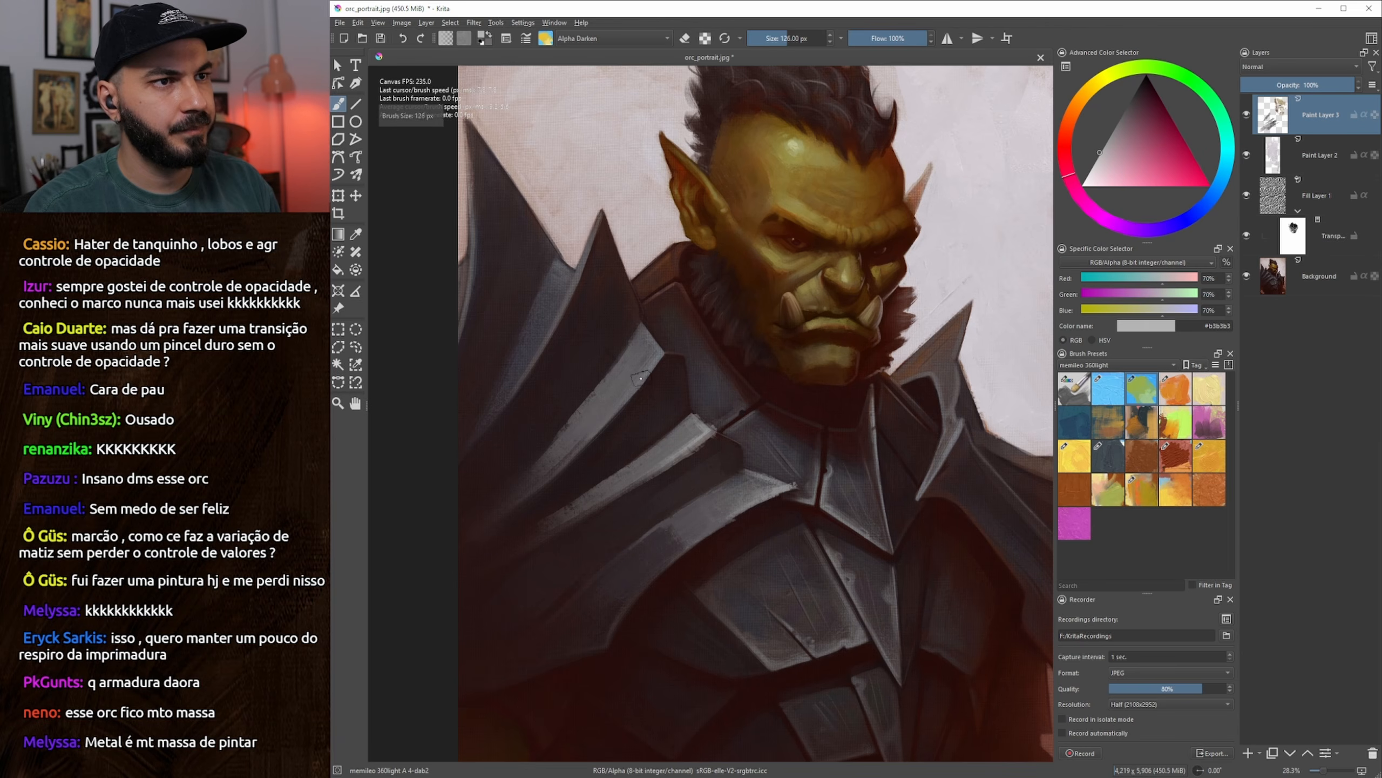
left_click_drag(656, 362, 611, 414)
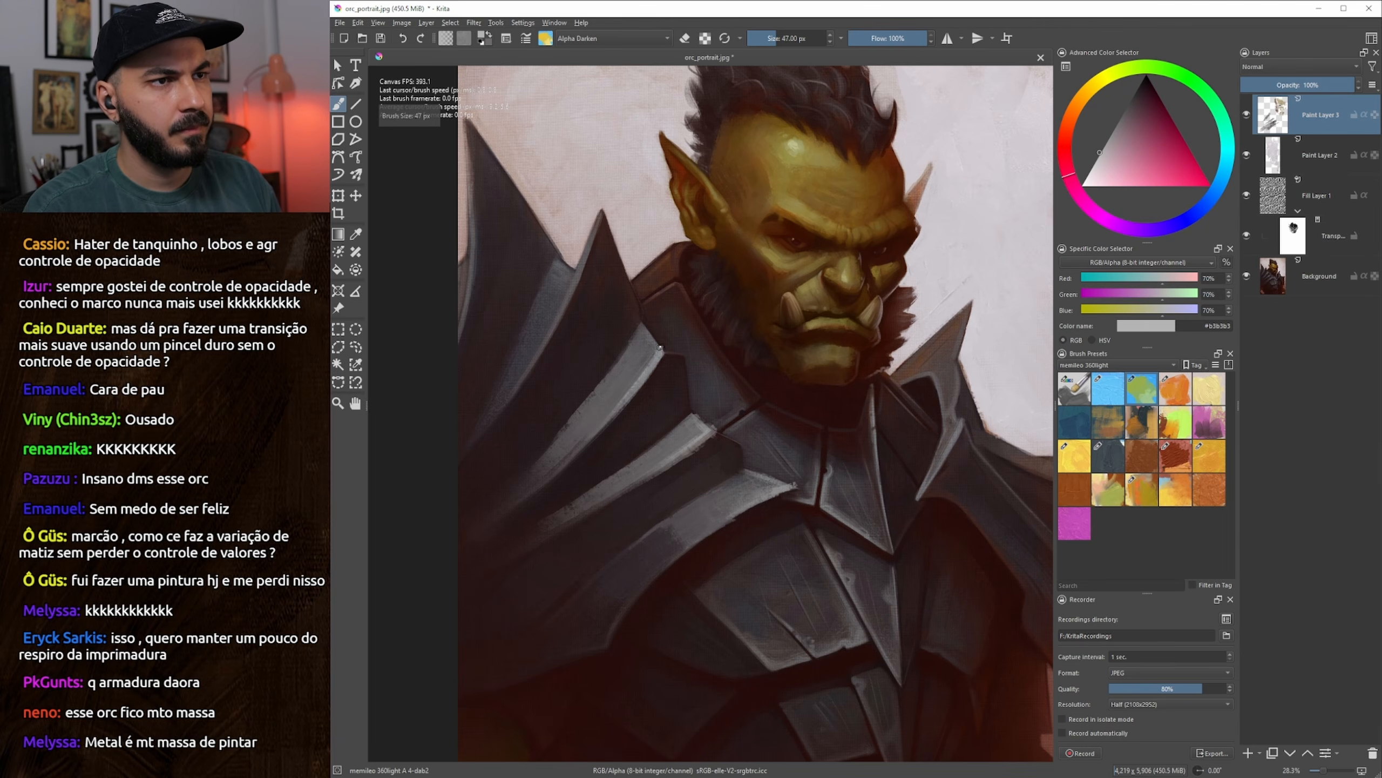
Inspect the armour highlights on the whole portrait and return to the head and shoulders, with the brush at 73 px
key("bracketright")
key("bracketright")
key("bracketright")
key("minus")
key("minus")
key("minus")
key("minus")
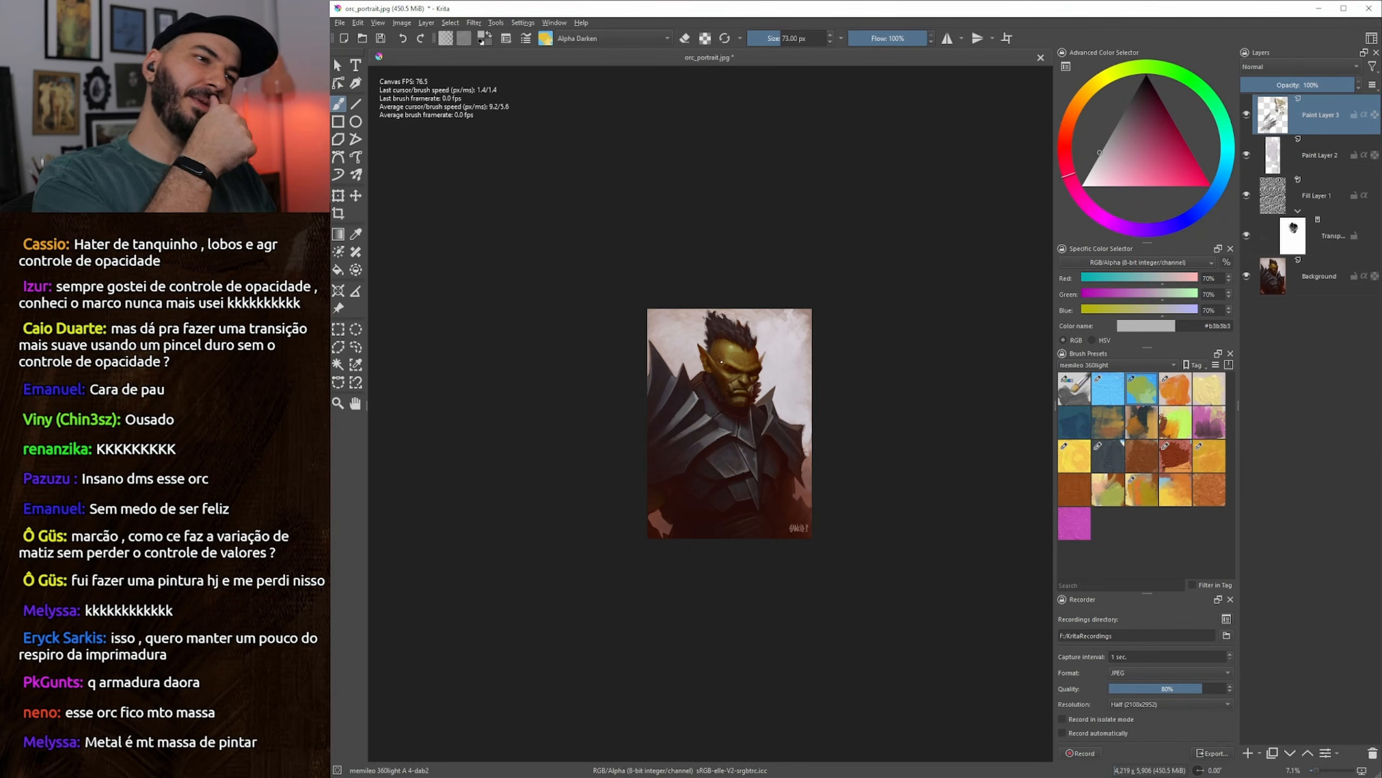
left_click_drag(721, 361, 656, 373)
key("plus")
key("plus")
left_click_drag(587, 411, 715, 401)
mouse_move(715, 401)
left_mouse_down()
mouse_move(713, 373)
mouse_move(682, 340)
mouse_move(707, 409)
left_mouse_up()
left_click_drag(707, 409, 685, 365)
Sample a mid grey from the shoulder plate and paint the collar plate beside the neck, adjusting the brush size
left_click(612, 405, "ctrl")
key("bracketright")
key("bracketright")
key("bracketright")
key("bracketright")
key("bracketright")
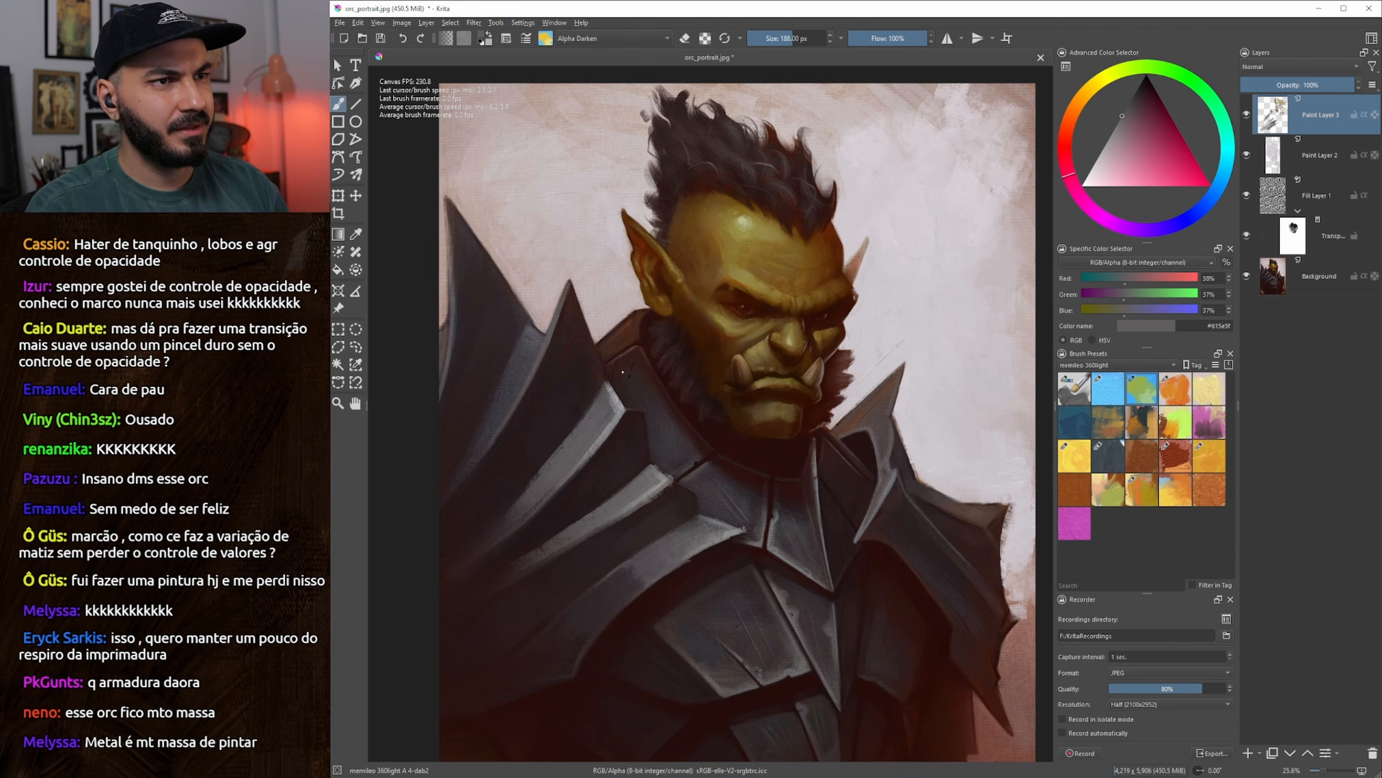
key("bracketleft")
key("bracketleft")
key("bracketleft")
key("bracketleft")
key("bracketleft")
key("bracketright")
key("bracketright")
key("bracketright")
key("bracketright")
mouse_move(637, 372)
left_mouse_down()
mouse_move(656, 446)
mouse_move(657, 402)
mouse_move(671, 465)
mouse_move(651, 398)
mouse_move(687, 439)
mouse_move(628, 357)
mouse_move(675, 471)
left_mouse_up()
key("bracketleft")
key("bracketright")
key("bracketleft")
key("bracketright")
key("bracketright")
key("bracketright")
key("bracketright")
Sample the collar's lit edge, choose a lighter grey at 56% RGB and highlight the collar plate at 51 px
left_click(663, 481, "ctrl")
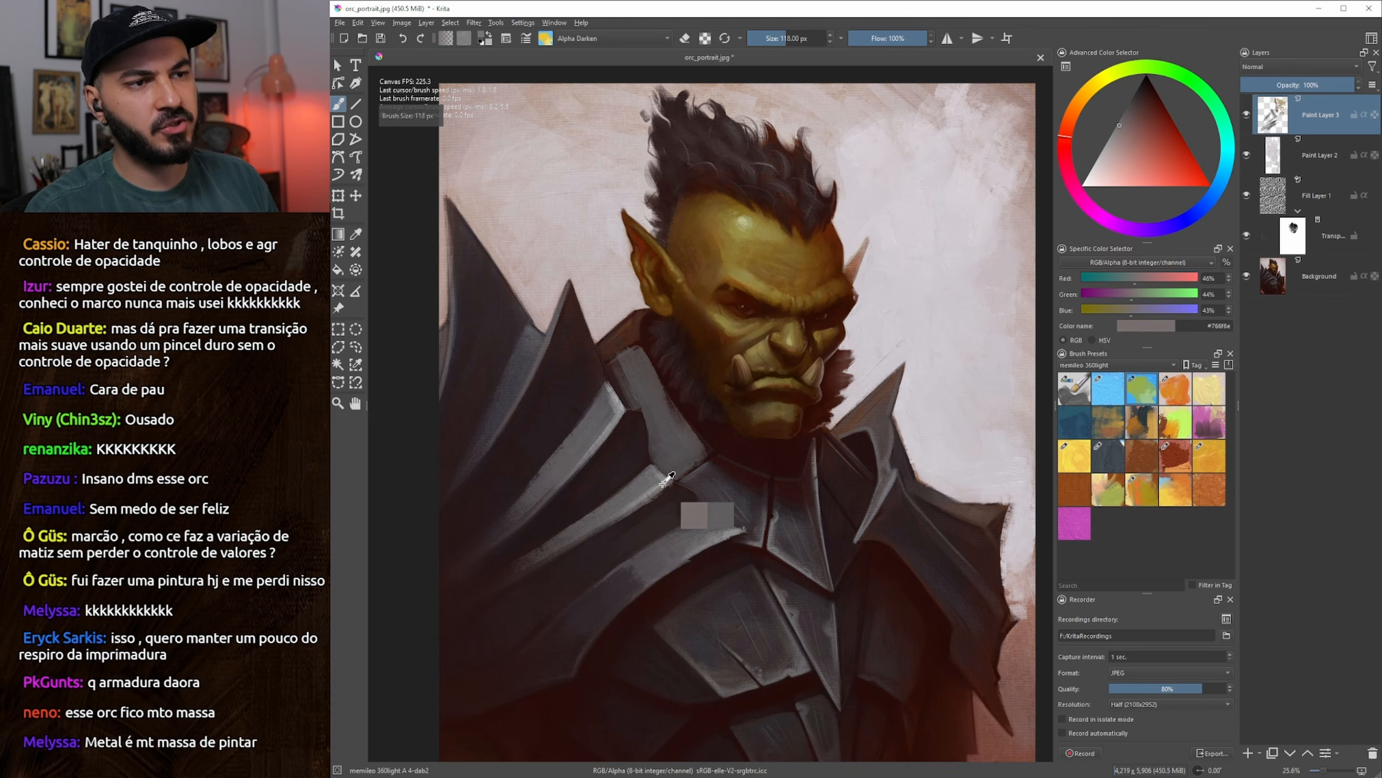
key("bracketleft")
key("bracketleft")
key("bracketleft")
key("bracketleft")
key("bracketleft")
key("bracketleft")
key("bracketleft")
key("bracketleft")
key("bracketleft")
key("bracketleft")
key("bracketleft")
key("bracketleft")
key("bracketleft")
key("bracketleft")
key("bracketleft")
key("bracketleft")
key("bracketleft")
key("bracketleft")
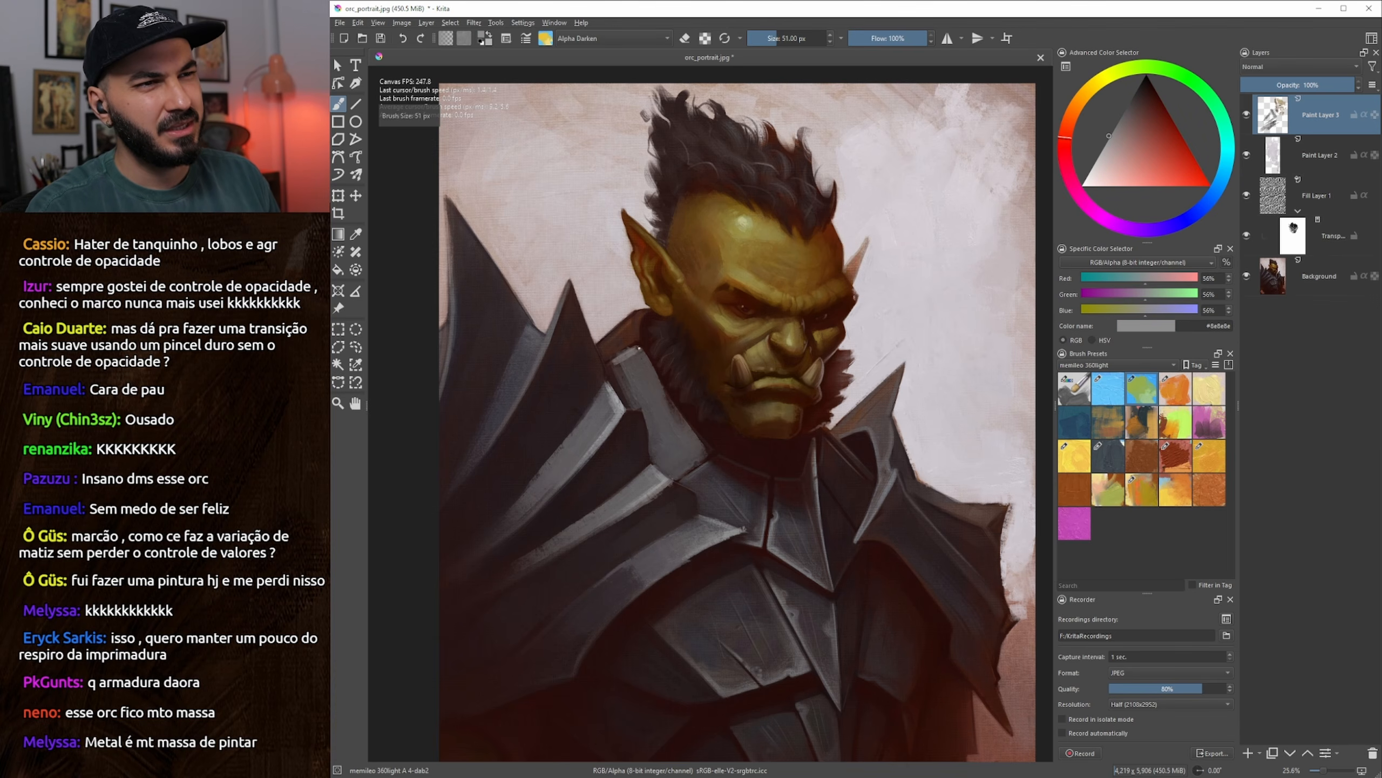
Sample a dark grey beside the collar plate and shade the plate's face with the brush enlarged to about 200 px
left_click(607, 371, "ctrl")
key("bracketright")
key("bracketright")
key("bracketright")
key("bracketright")
key("bracketright")
key("bracketright")
key("bracketright")
key("bracketright")
key("bracketright")
key("bracketright")
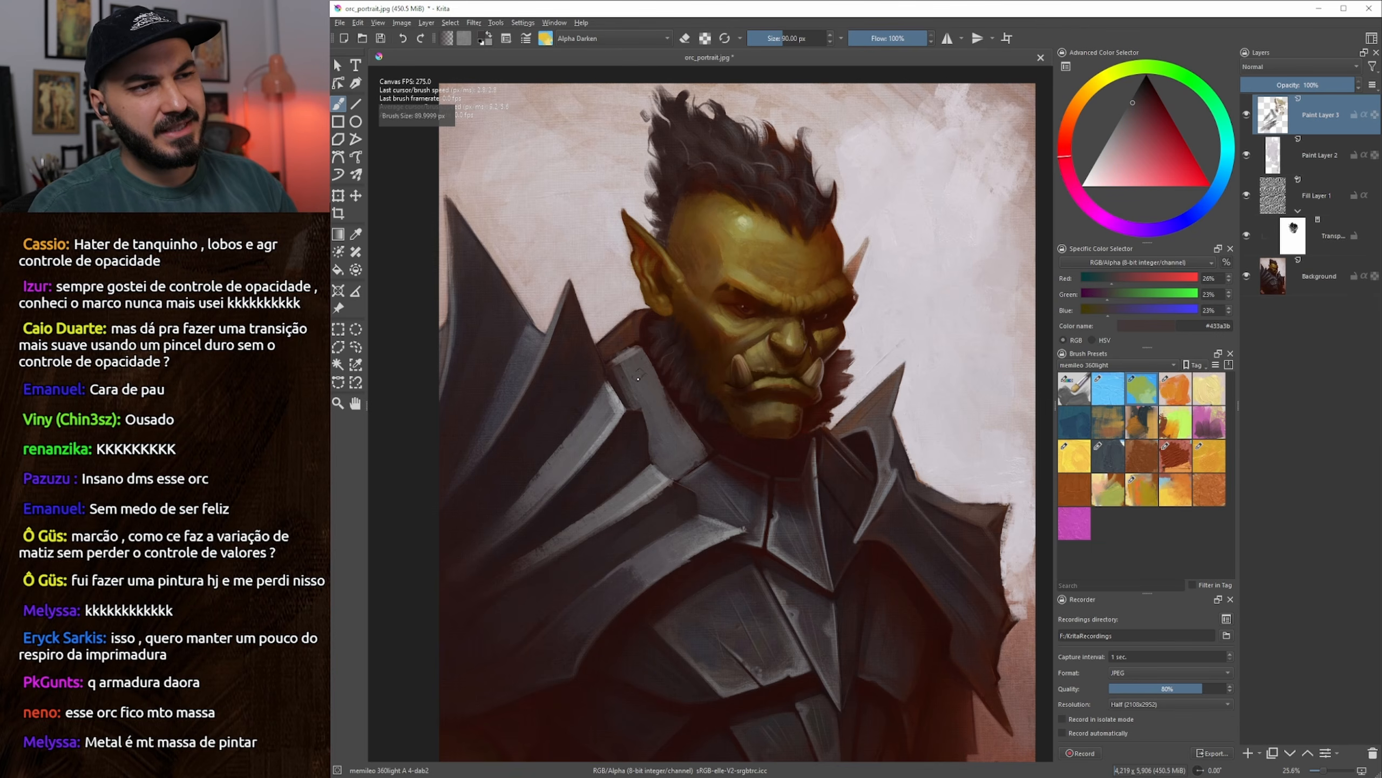
key("bracketright")
key("bracketright")
key("bracketright")
key("bracketright")
key("bracketright")
key("bracketright")
key("bracketright")
key("bracketright")
key("bracketright")
key("bracketright")
key("bracketright")
key("bracketright")
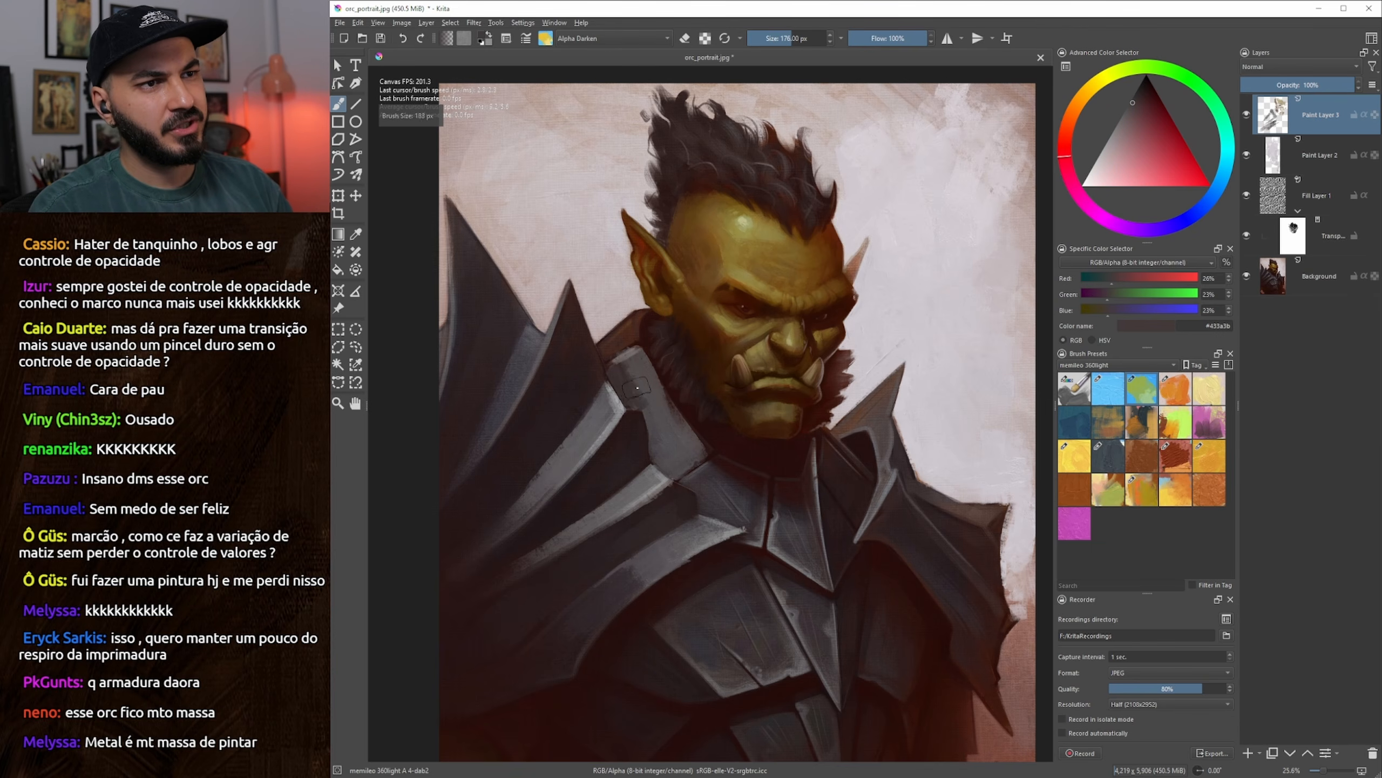
key("bracketleft")
left_click(647, 392, "ctrl")
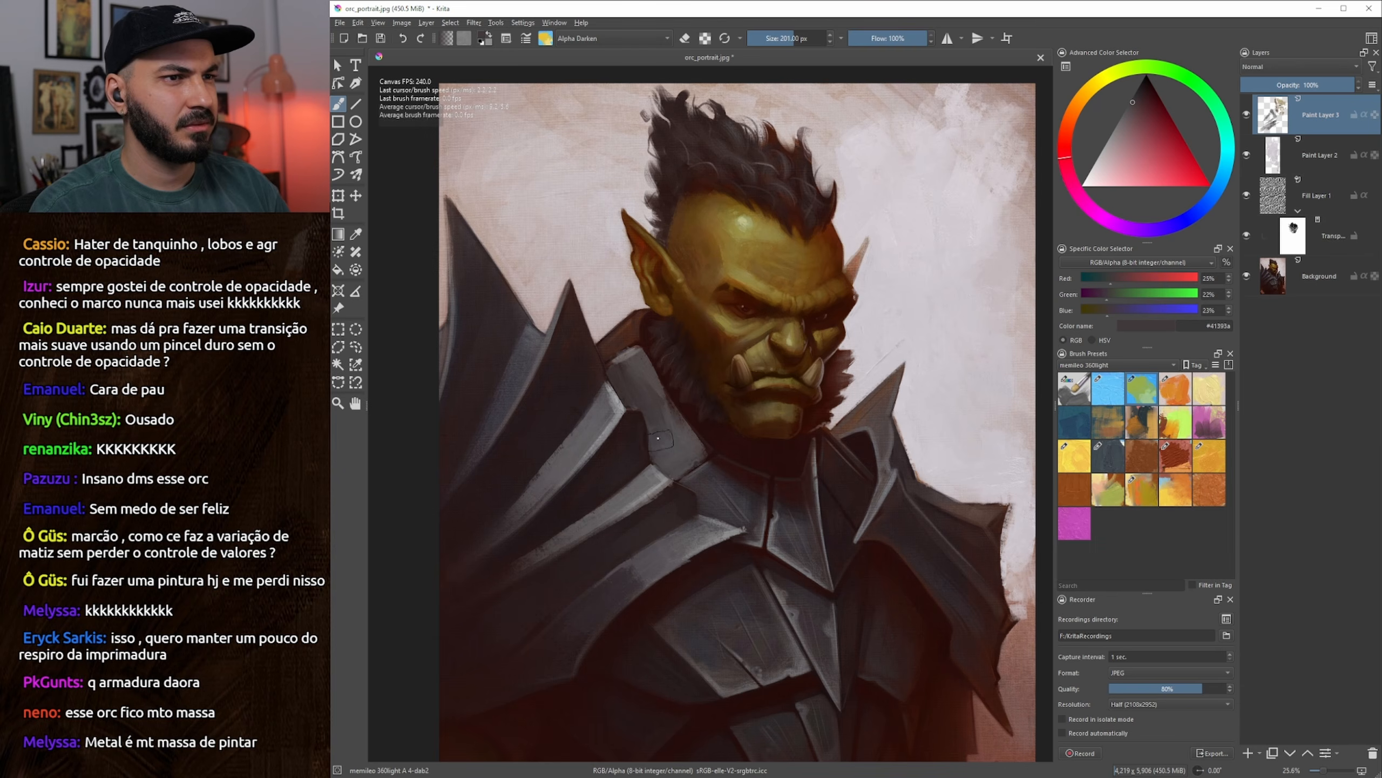
Blend the collar plate's face with dark greys sampled from its surface, reducing the brush to about 135 px
key("bracketleft")
key("bracketleft")
key("bracketleft")
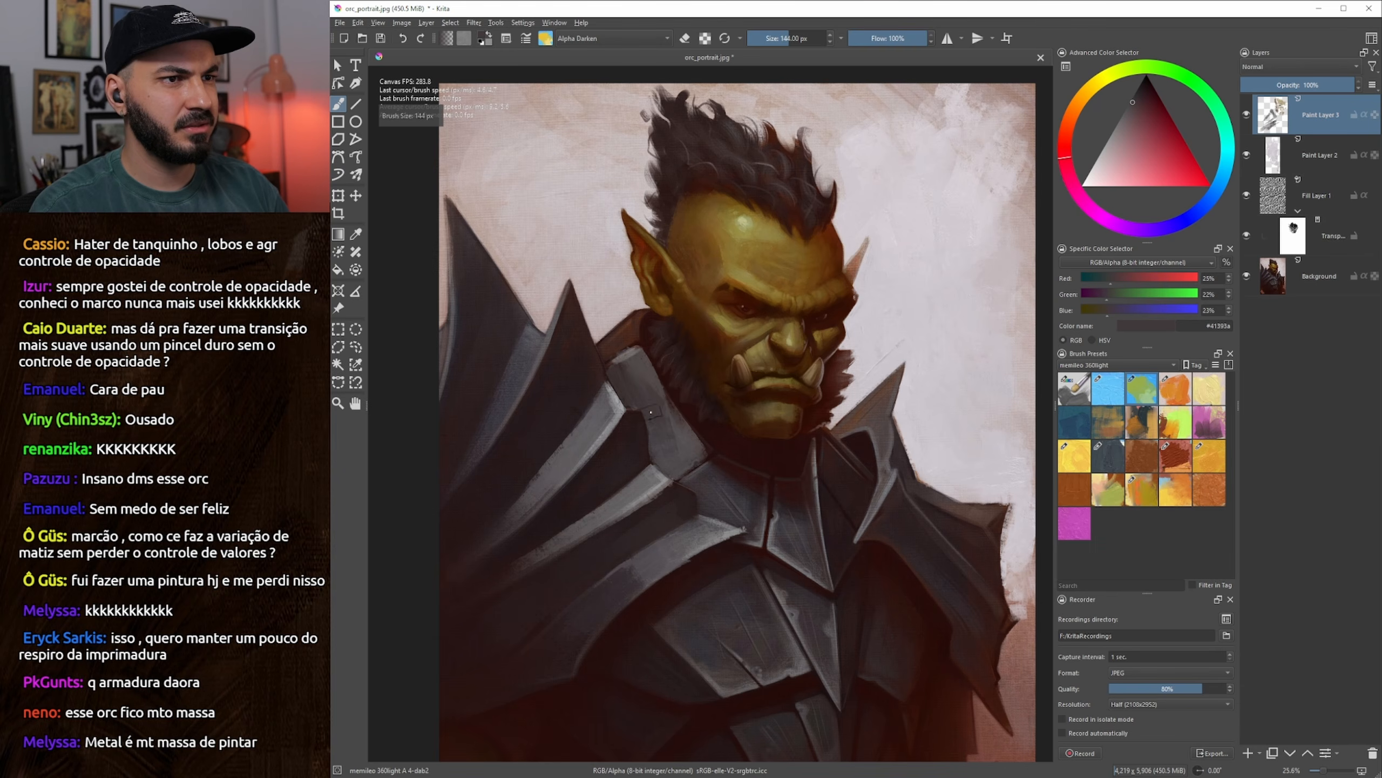
left_click(650, 412, "ctrl")
left_click(640, 381, "ctrl")
key("bracketleft")
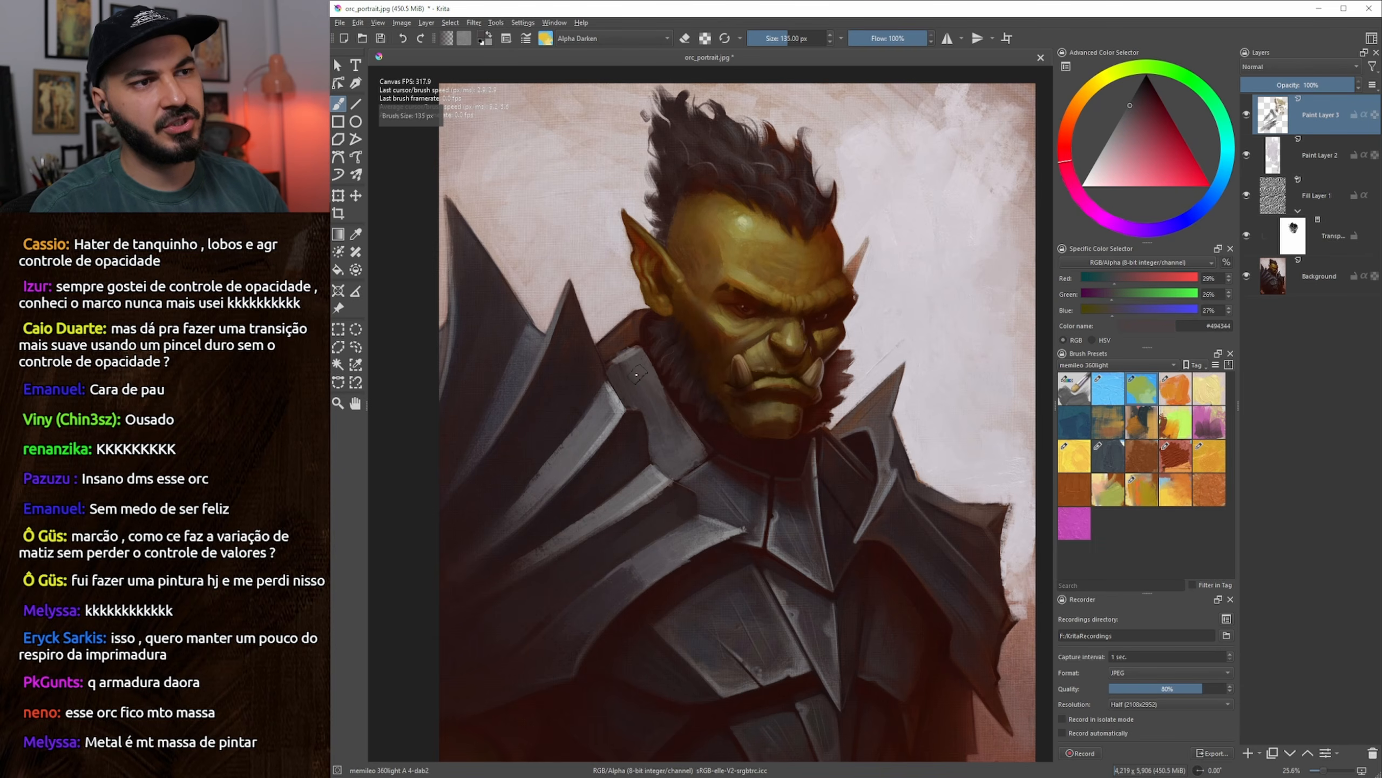
left_click_drag(636, 374, 634, 362)
Sample a warm mid grey from the collar plate's upper edge and touch up the rim at 84 px
key("bracketleft")
key("bracketleft")
key("bracketleft")
key("bracketleft")
key("bracketleft")
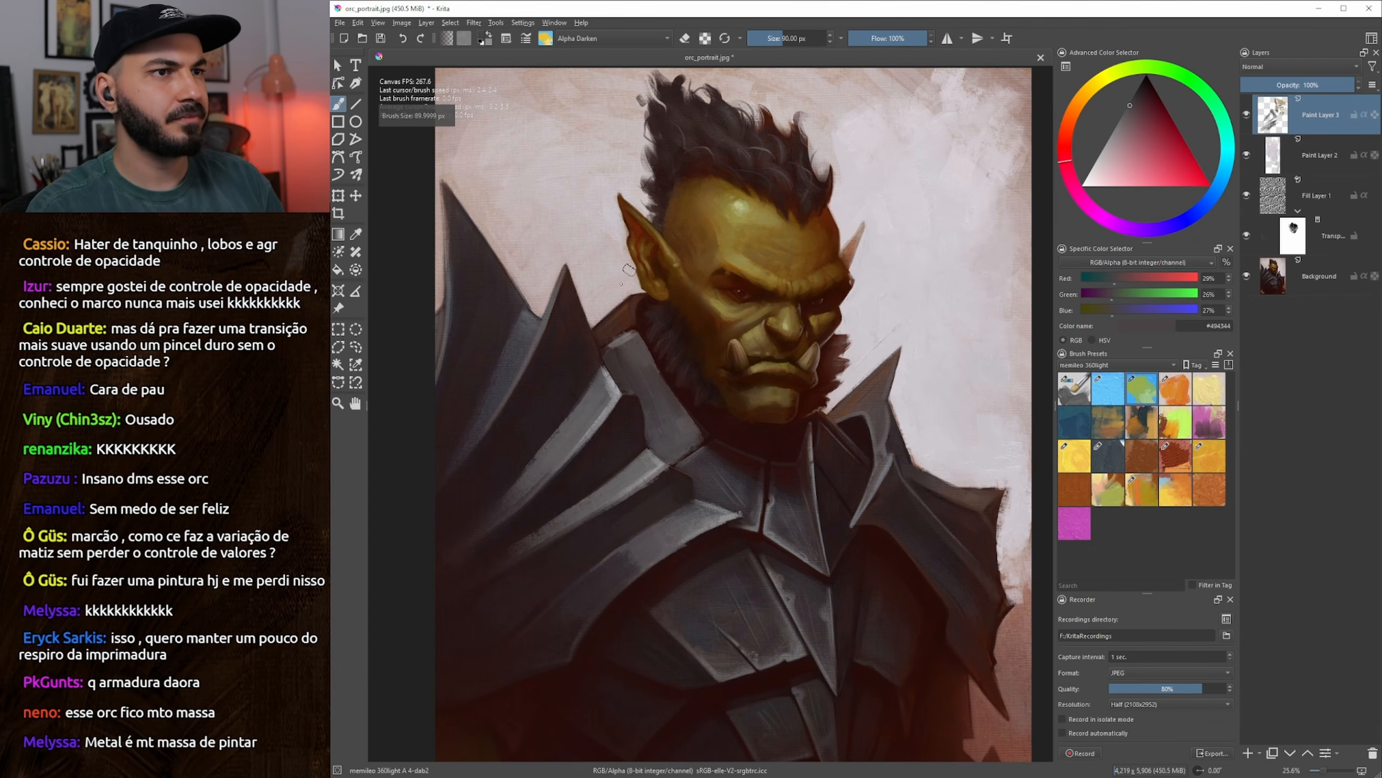
key("bracketleft")
left_click(622, 338, "ctrl")
key("bracketleft")
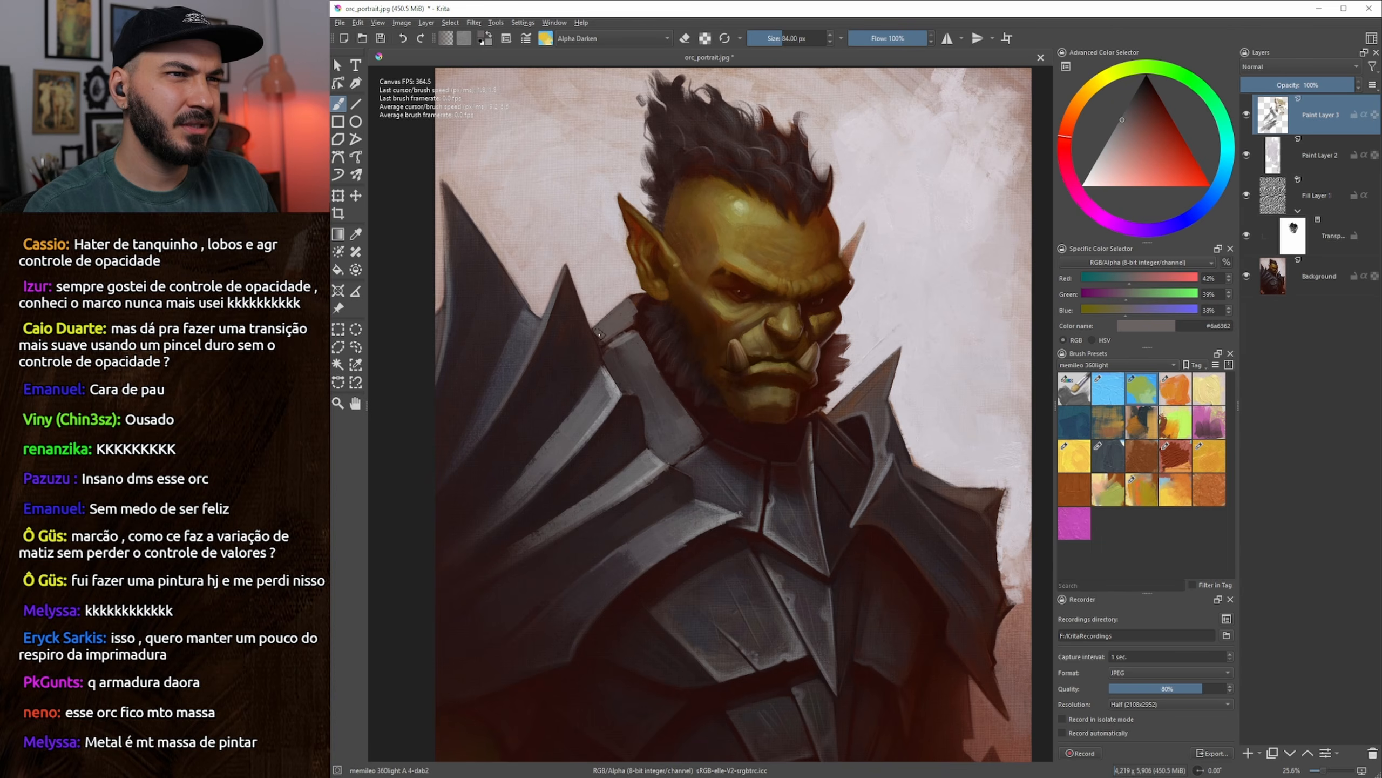
Sample a light grey at 60% RGB from the shoulder plate's edge and highlight the collar's upper rim at 41 px
left_click(660, 481, "ctrl")
left_click(661, 463, "ctrl")
key("bracketleft")
key("bracketleft")
key("bracketleft")
key("bracketleft")
key("bracketleft")
mouse_move(632, 317)
left_mouse_down()
mouse_move(604, 337)
mouse_move(616, 310)
left_mouse_up()
key("ctrl+z")
key("bracketleft")
key("bracketleft")
key("bracketleft")
key("bracketleft")
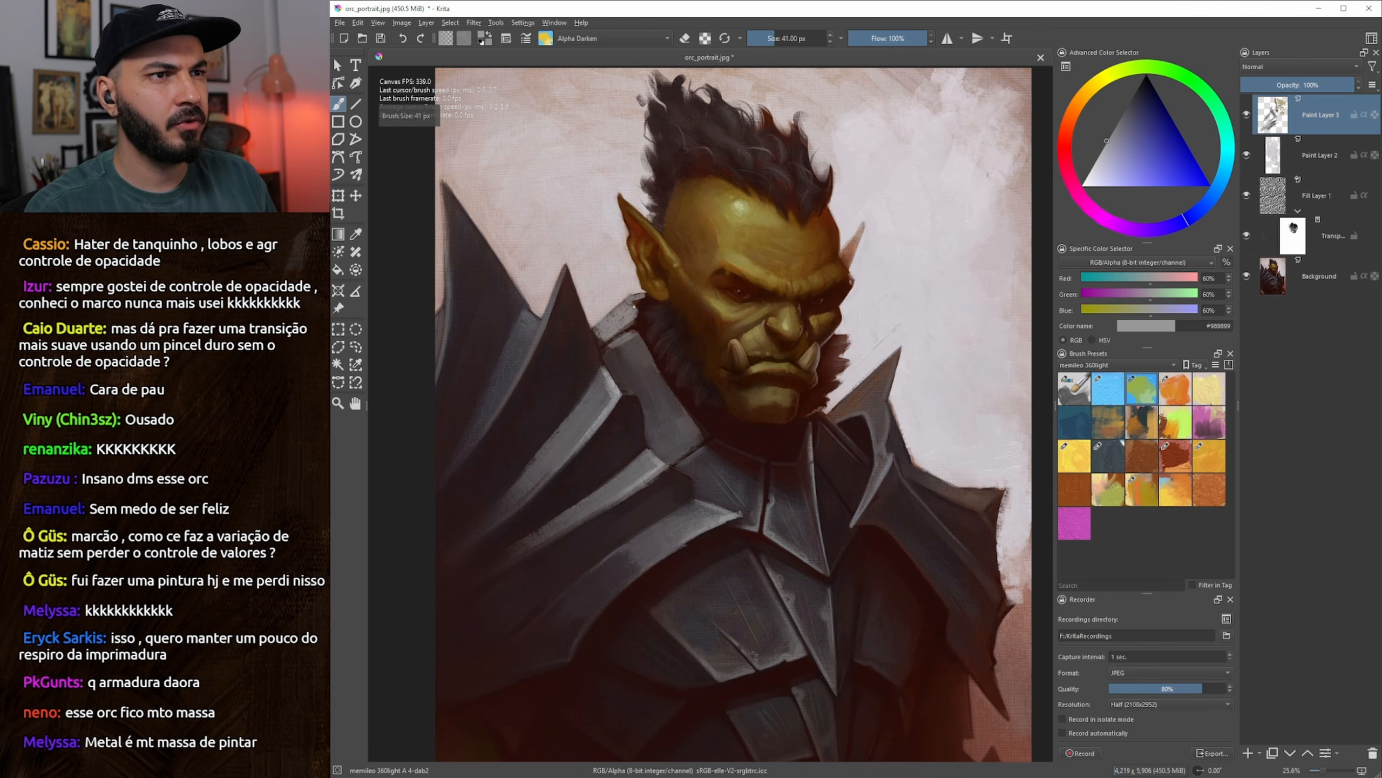
Sample dark browns near the collar's upper rim and paint shadow along the collar plate's inner edge, with the brush at 63 px
left_click(641, 323, "ctrl")
key("bracketright")
key("bracketright")
key("bracketright")
key("bracketright")
key("bracketright")
left_click(634, 301, "ctrl")
mouse_move(721, 366)
left_mouse_down()
mouse_move(724, 436)
mouse_move(724, 351)
left_mouse_up()
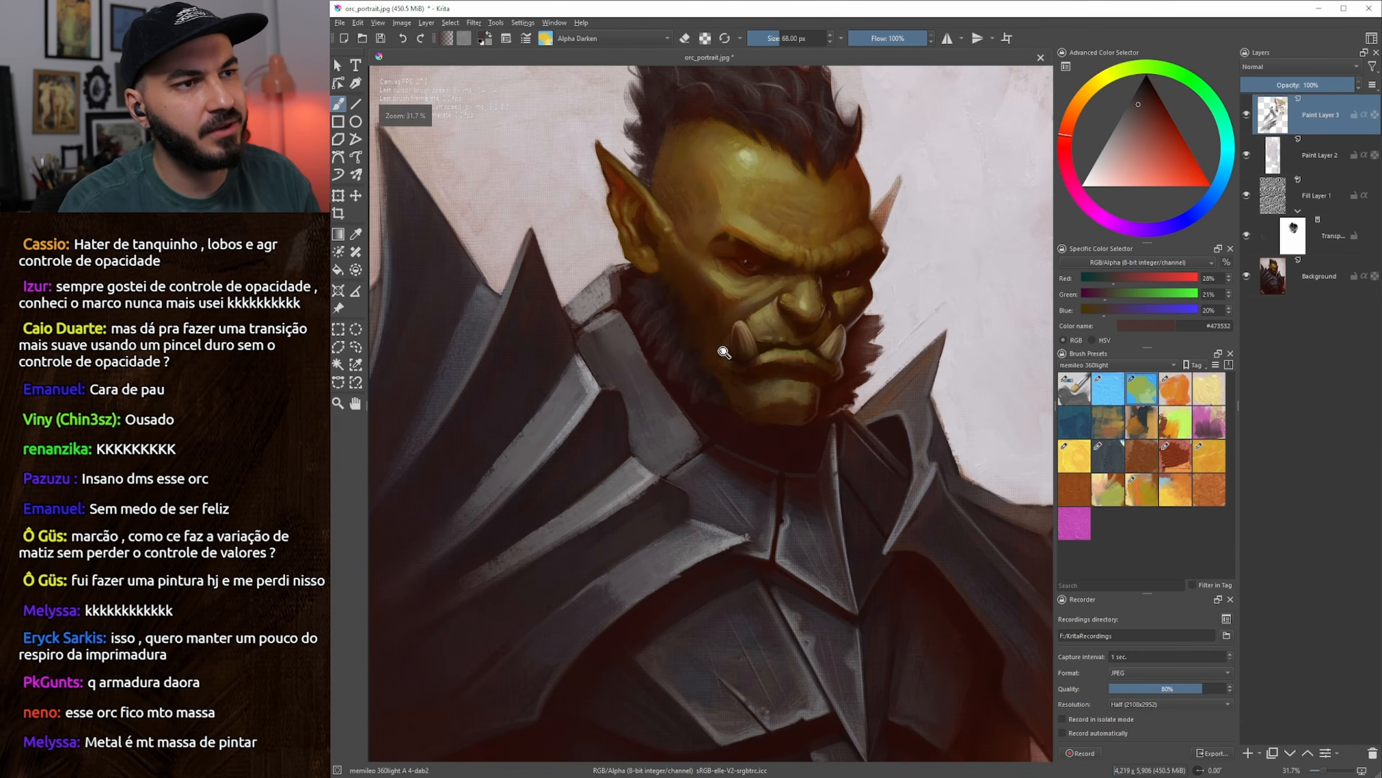
left_click(614, 287, "ctrl")
key("bracketleft")
left_click_drag(622, 313, 660, 379)
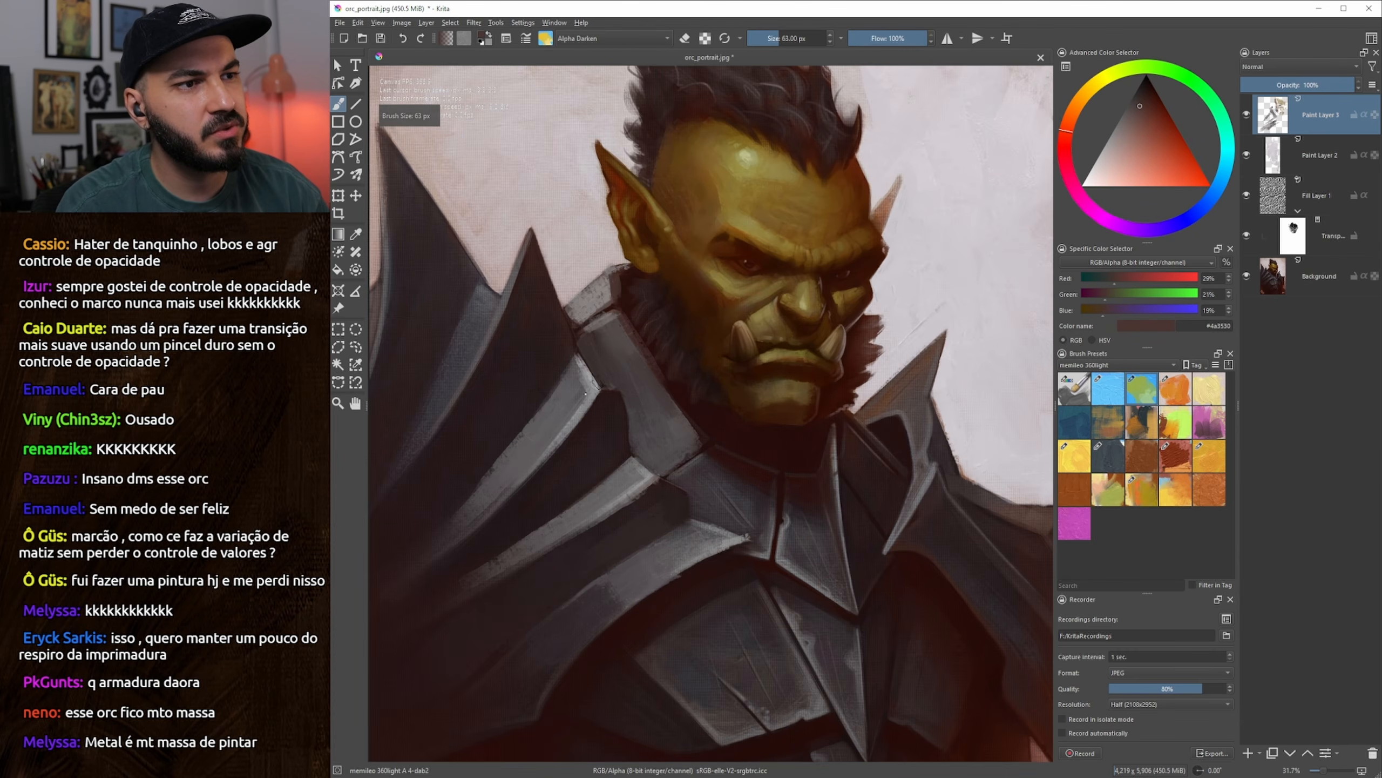
Sample a light grey from the lit armour edge and highlight the collar plate's inner edge with a 30 px brush
left_click(652, 479, "ctrl")
key("bracketleft")
key("bracketleft")
key("bracketleft")
key("bracketleft")
key("bracketleft")
key("bracketleft")
key("bracketleft")
left_click_drag(617, 312, 650, 369)
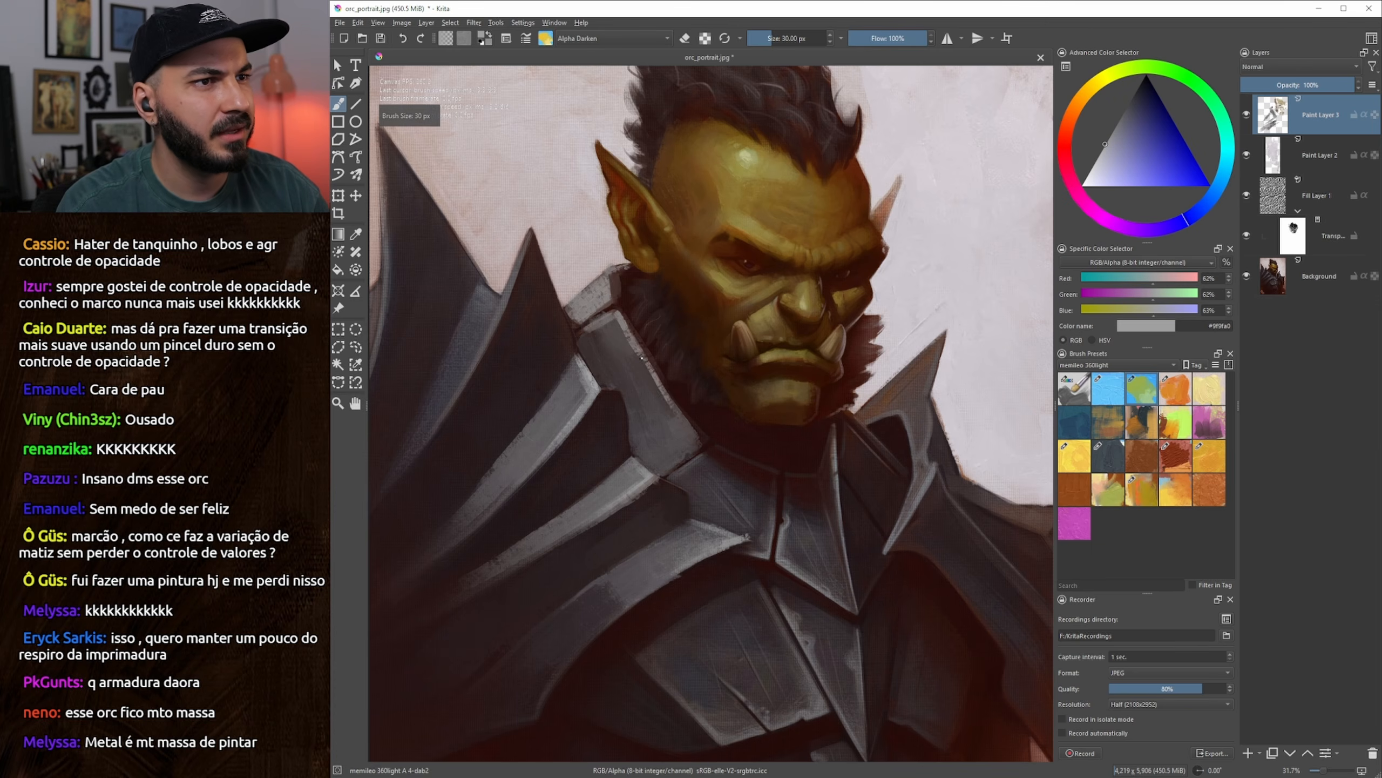
Switch to the memileo 360light 4-dab brush and extend the highlight down the collar plate's inner edge at 41 px
left_click(1107, 453)
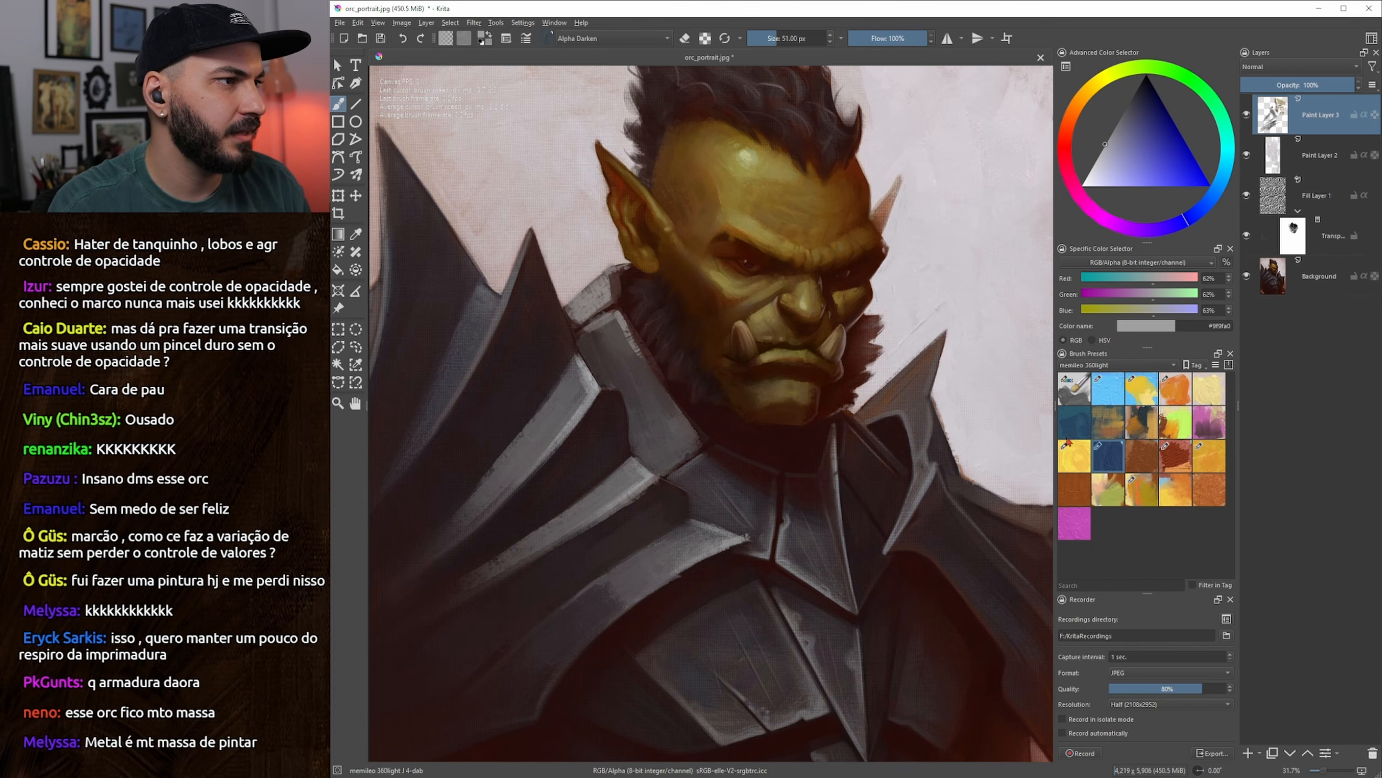
key("bracketleft")
key("bracketleft")
left_click_drag(640, 353, 671, 396)
Inspect the collar and shoulder highlights against the whole portrait
scroll(715, 448, "down", 5)
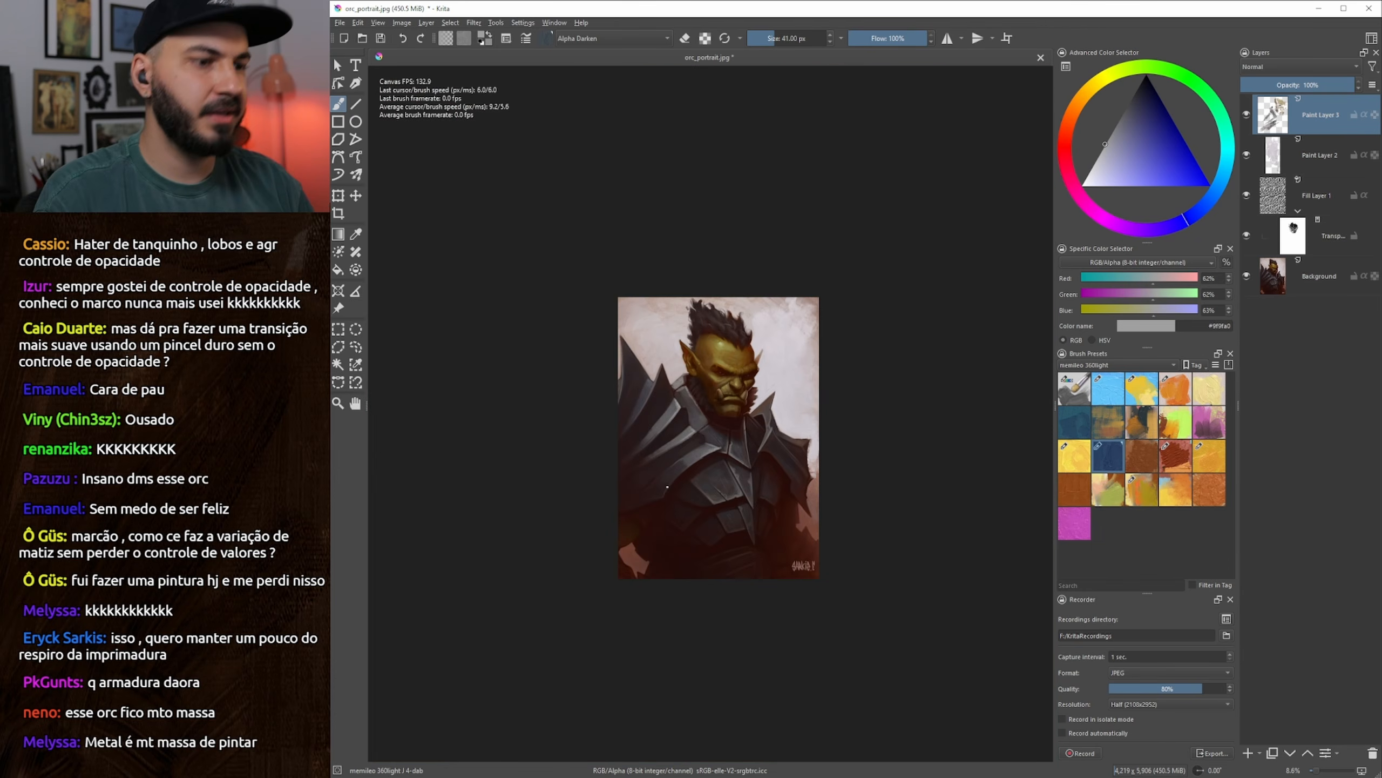
scroll(730, 388, "up", 4)
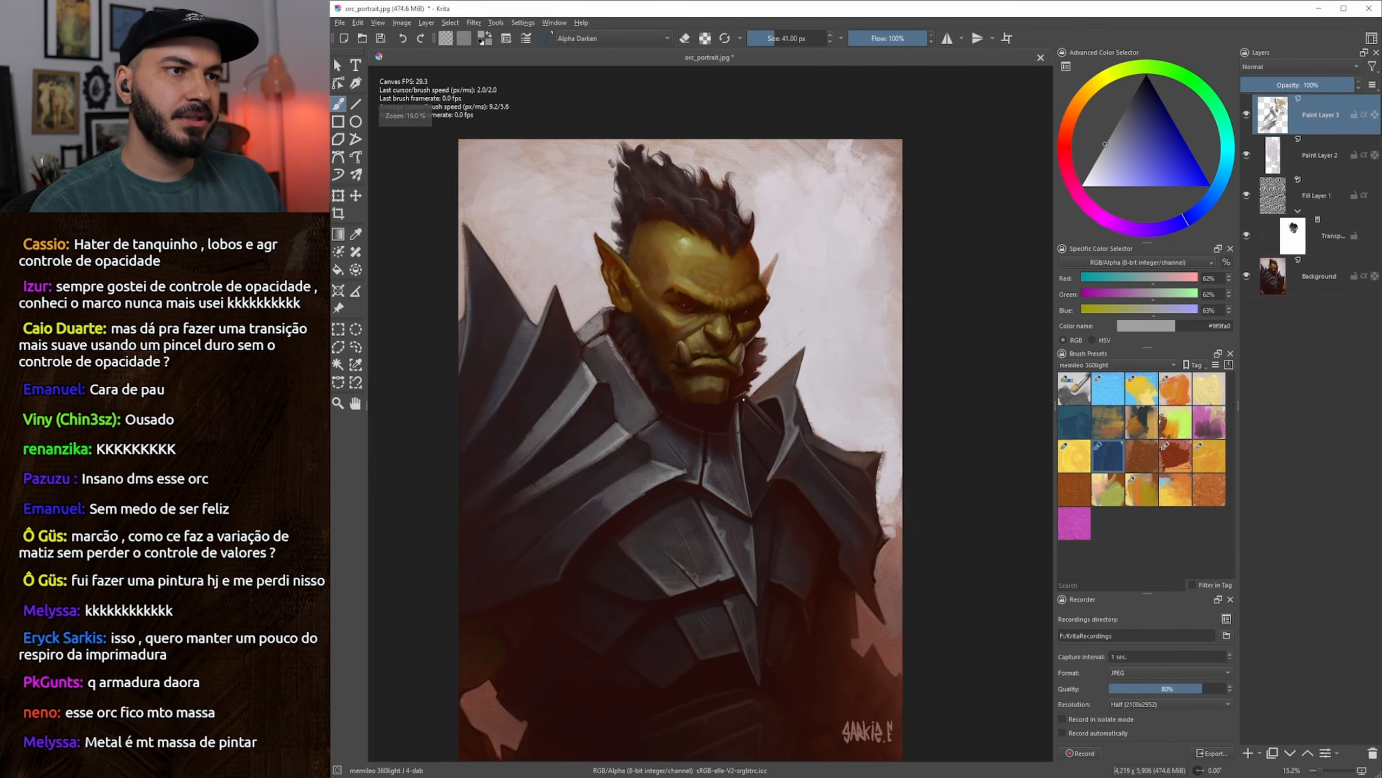
left_click_drag(726, 383, 728, 379)
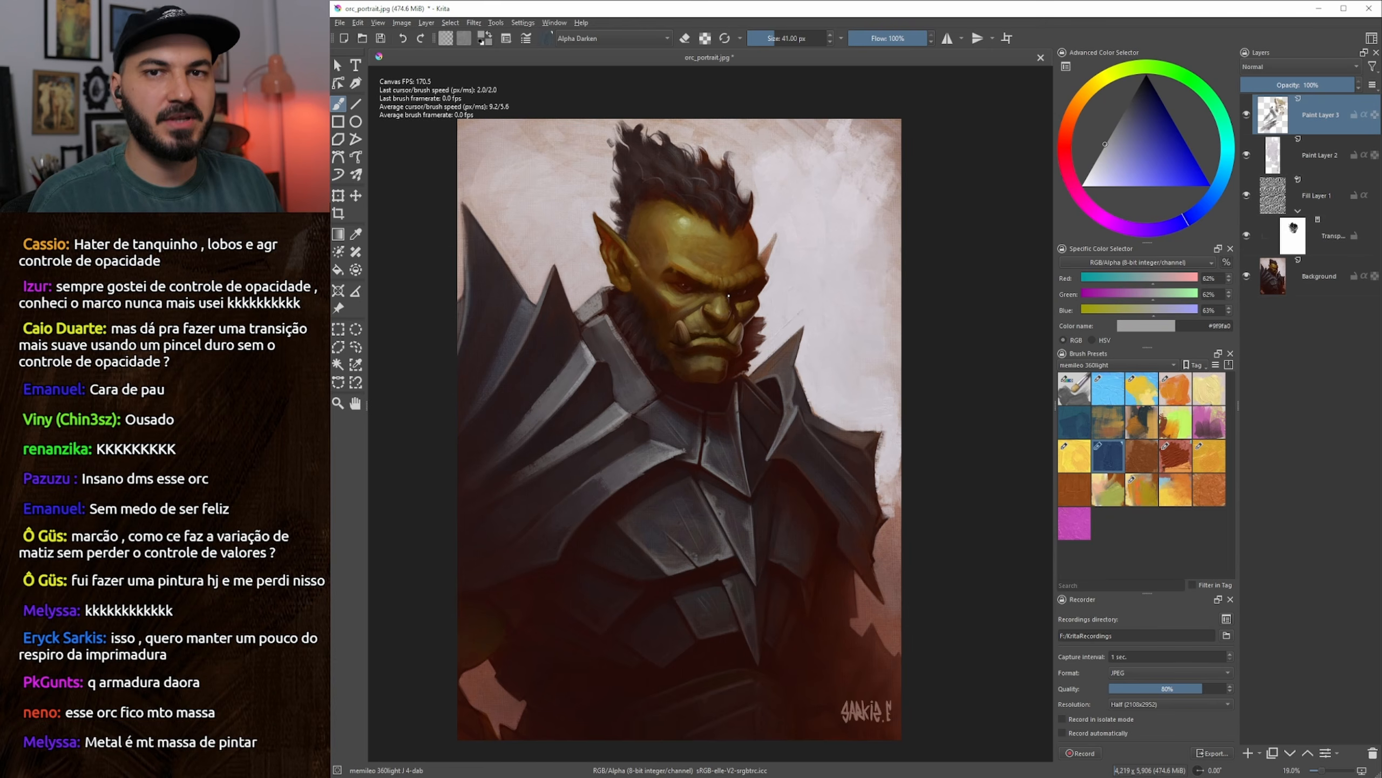
left_click_drag(789, 334, 790, 399)
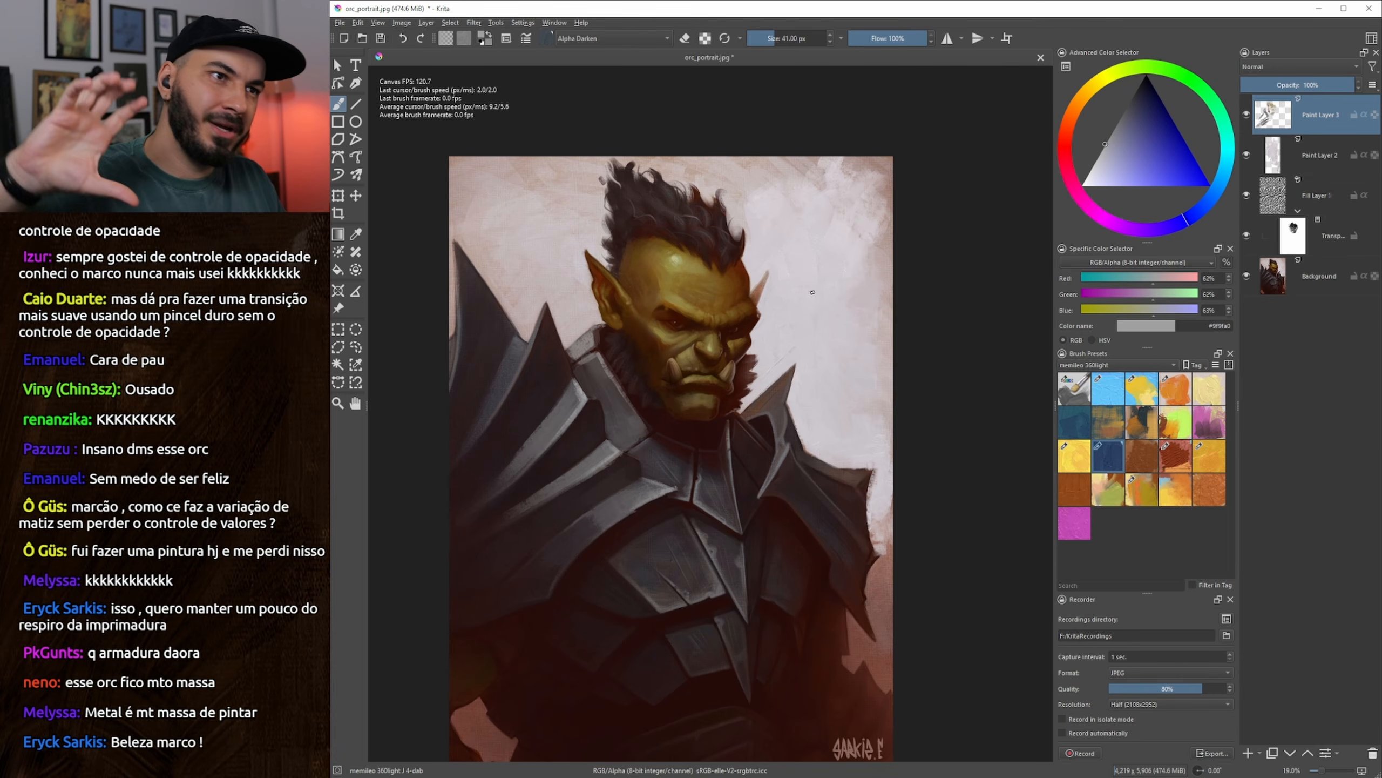
left_click_drag(817, 360, 818, 370)
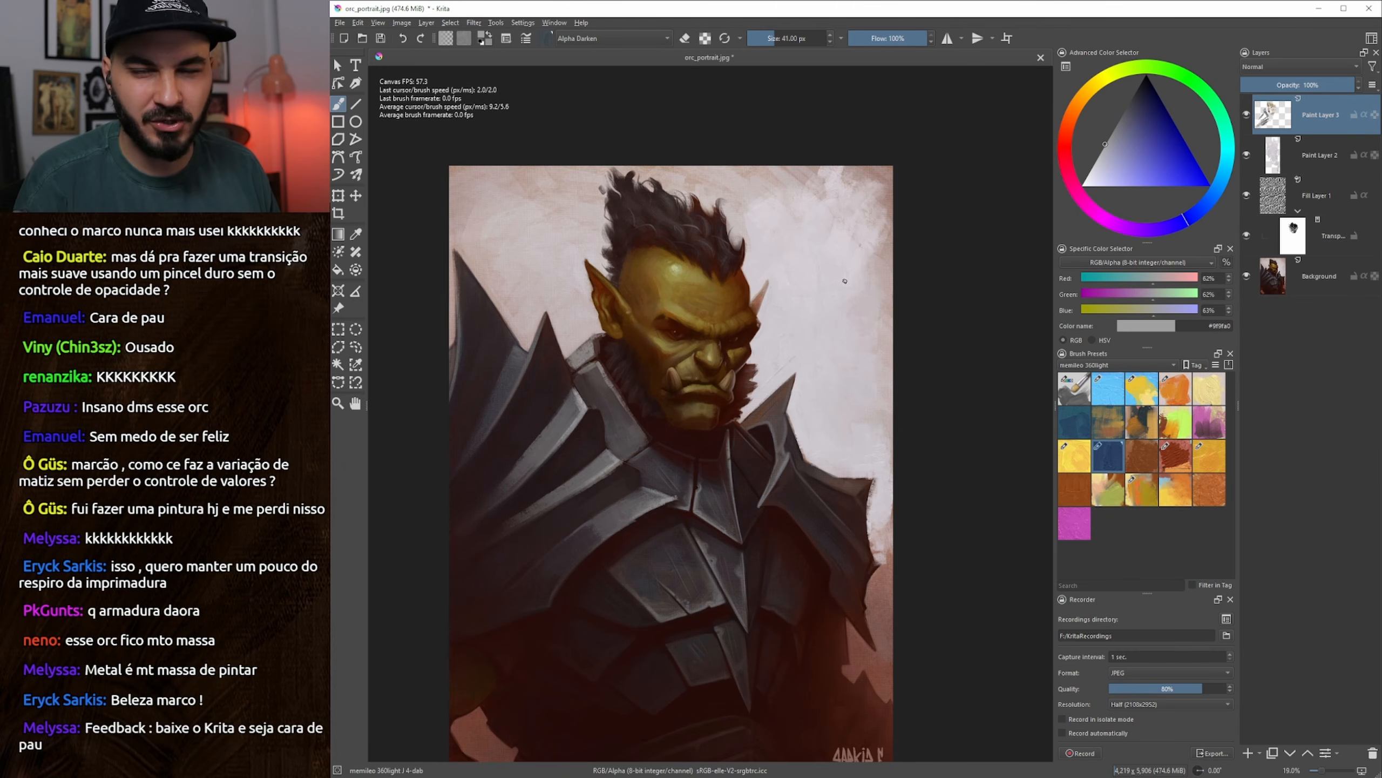
Sample dark greys from the shoulder armour and shade the area between the shoulder plates, enlarging the brush to 90 px
left_click_drag(756, 482, 782, 378)
left_click(590, 448, "ctrl")
key("bracketright")
key("bracketright")
key("bracketright")
key("bracketright")
key("bracketright")
key("bracketright")
key("bracketright")
key("bracketright")
key("bracketright")
key("bracketright")
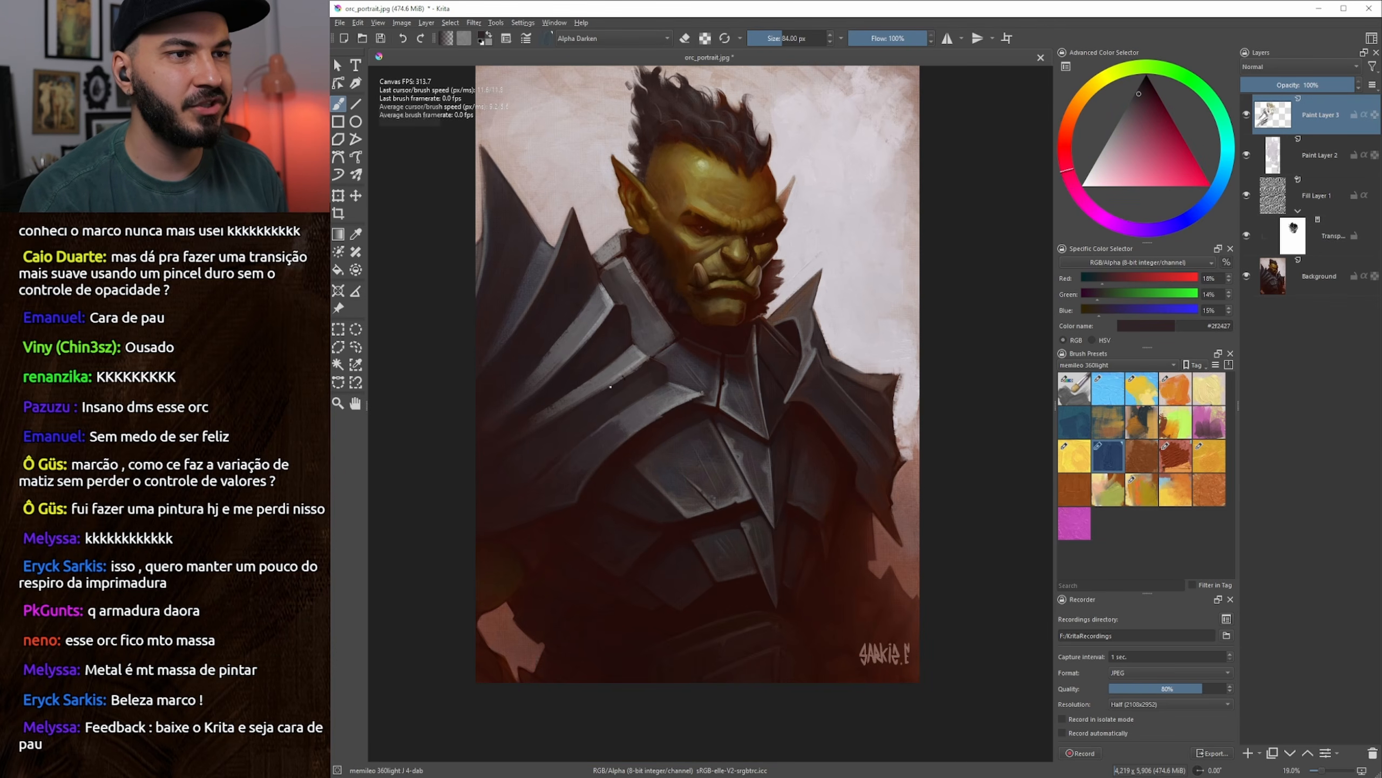
left_click(623, 370, "ctrl")
key("bracketright")
left_click_drag(583, 391, 563, 405)
left_click(596, 381, "ctrl")
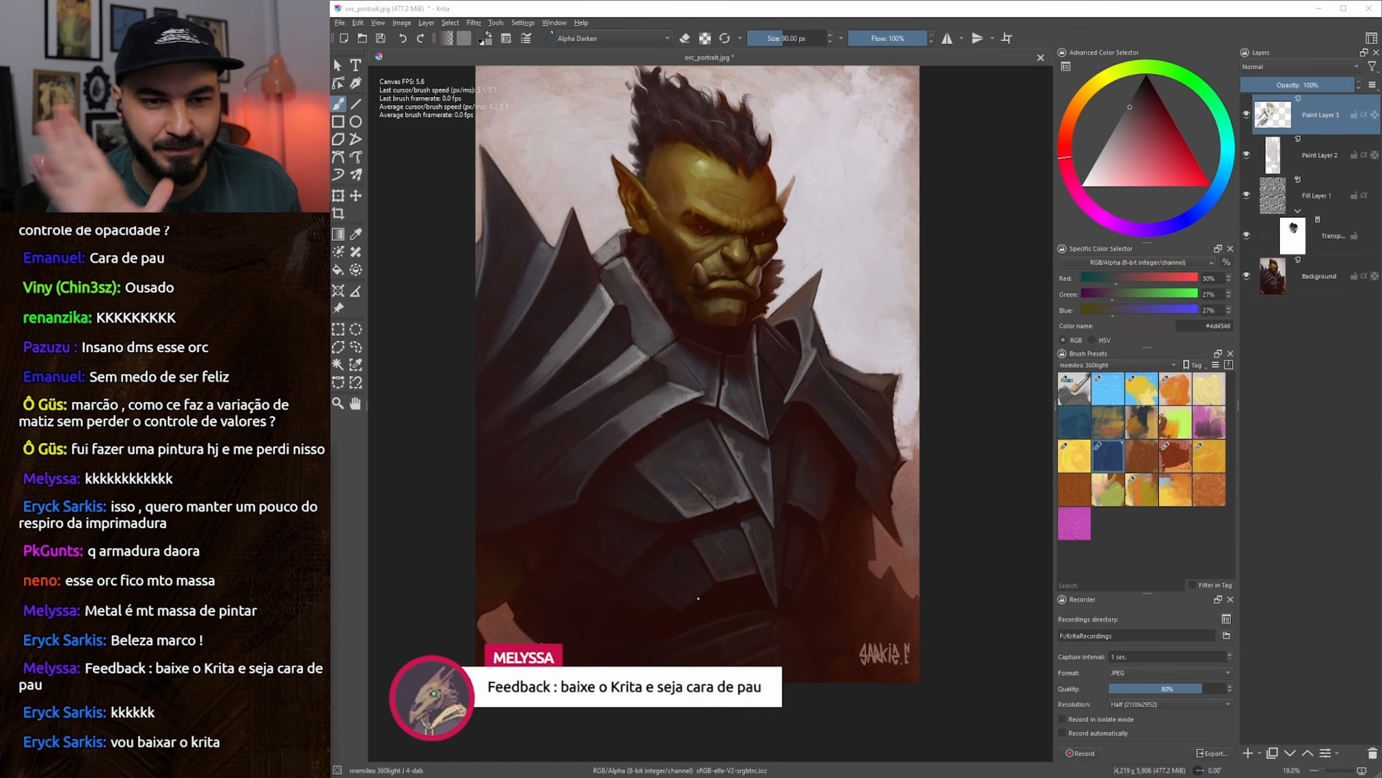
scroll(696, 567, "up", 2)
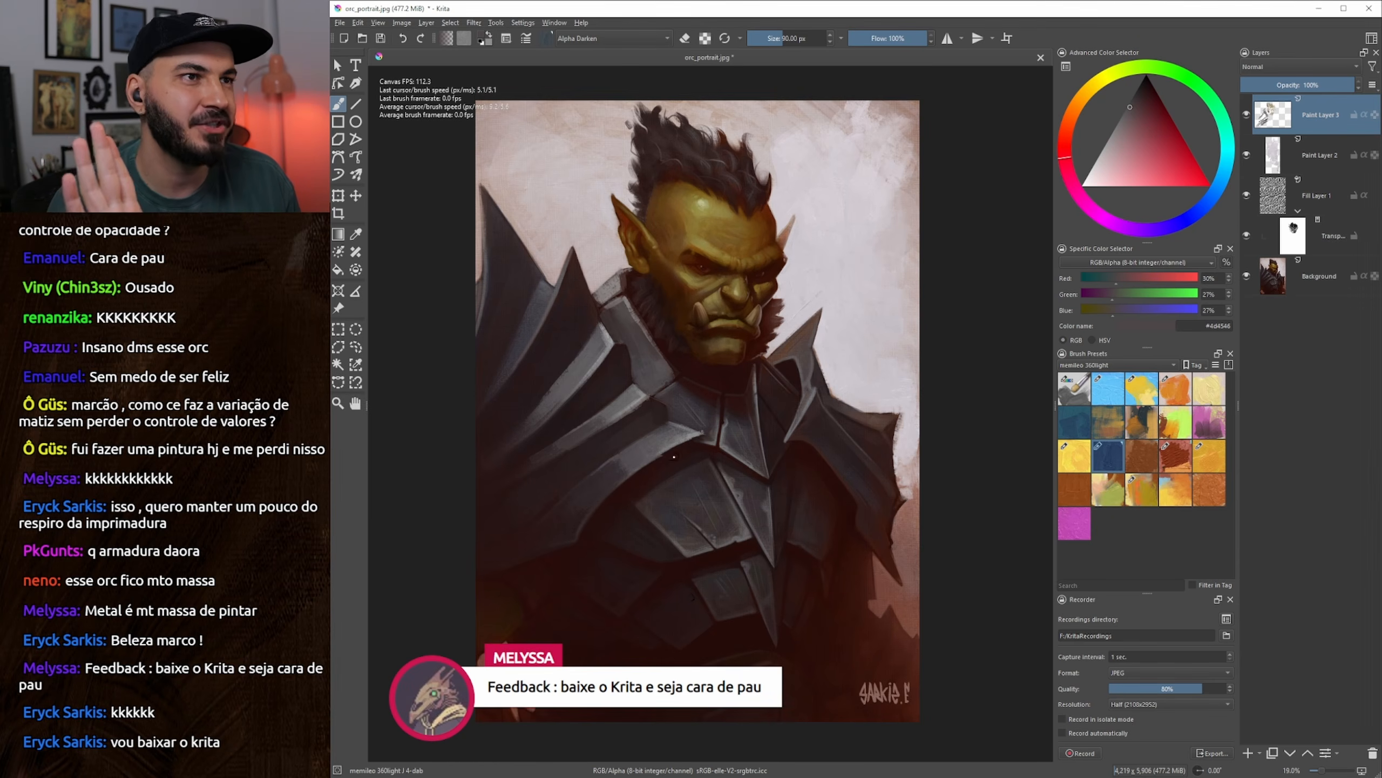
scroll(674, 457, "up", 1)
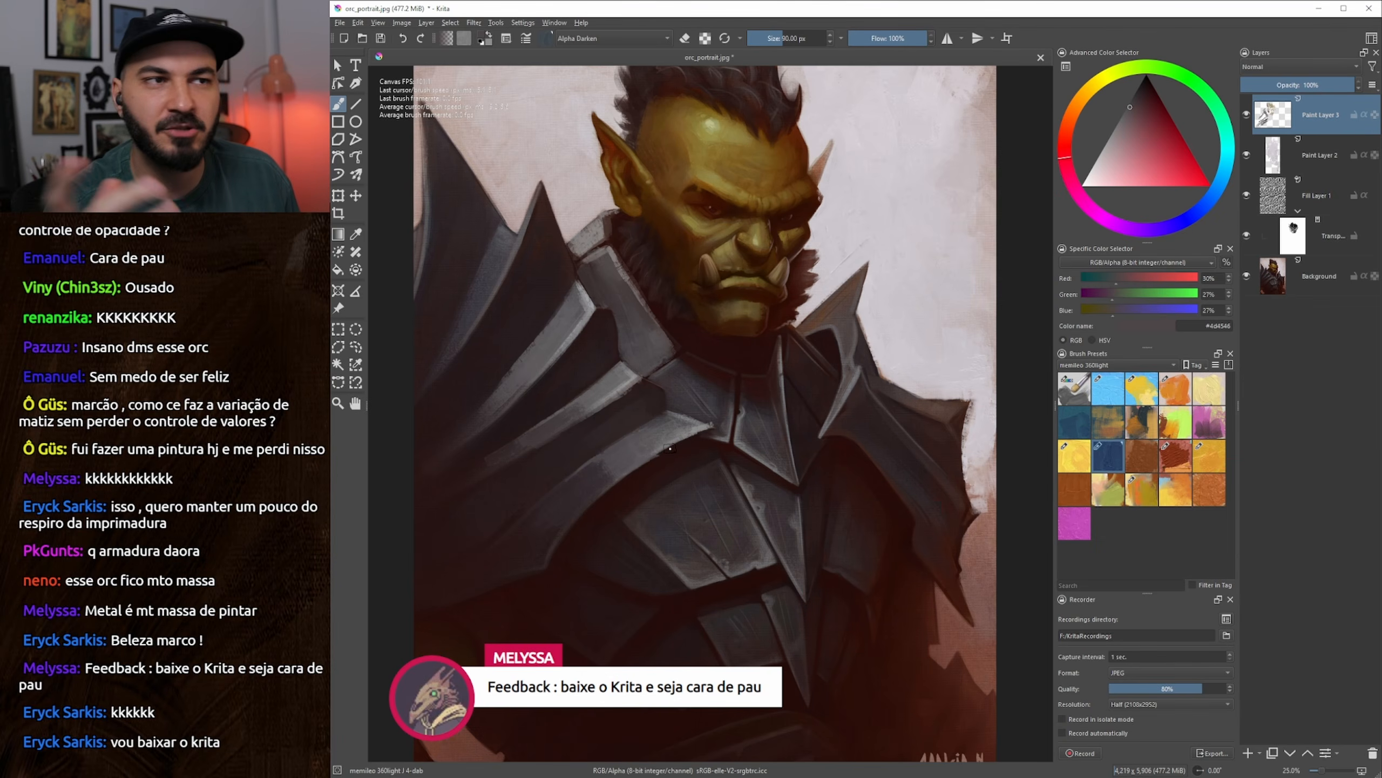